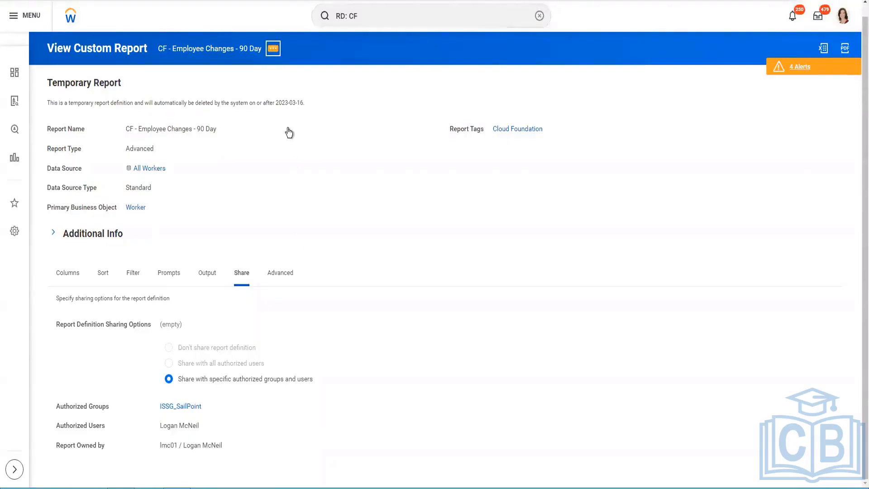
Step: Show the report's web service URLs for Hire Date 2022-12-28, closing a stray private browser window
mouse_move(302, 284)
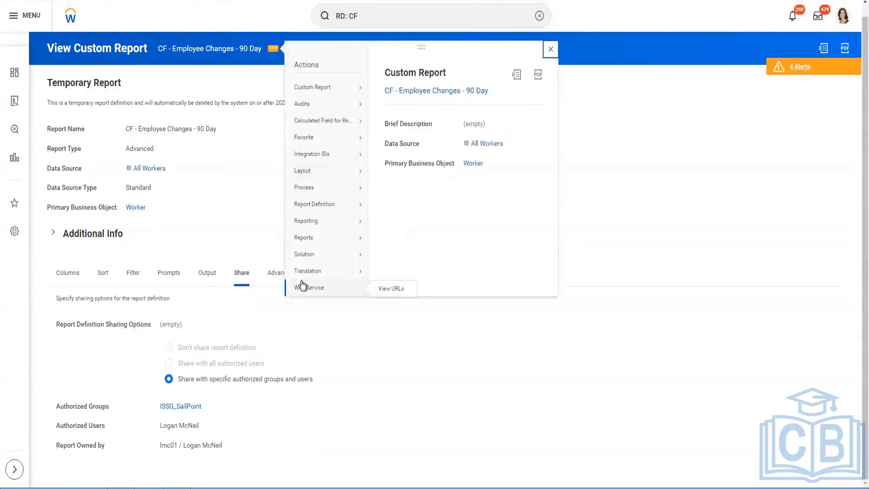
right_click(387, 293)
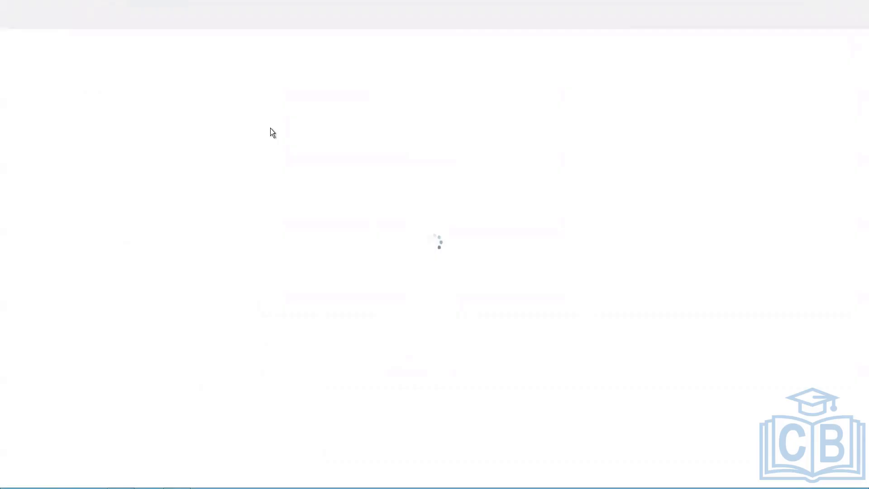
left_click(862, 1)
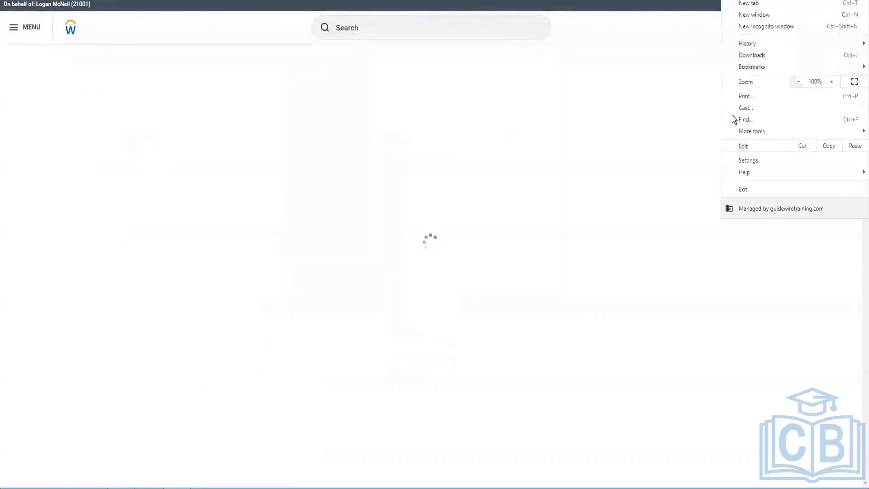
left_click(733, 26)
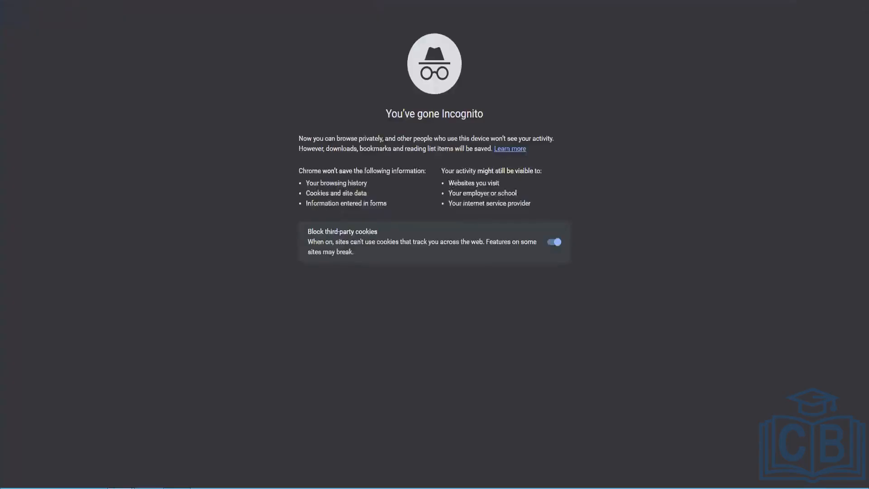
double_click(366, 0)
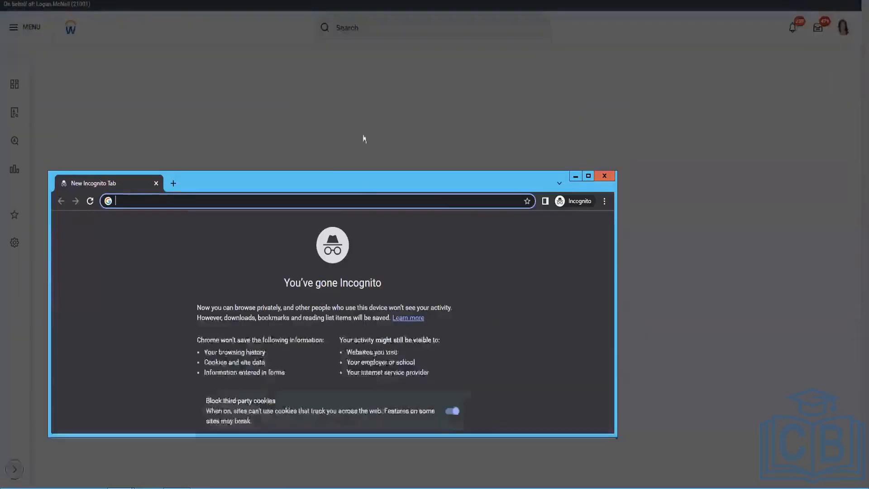
left_click(606, 176)
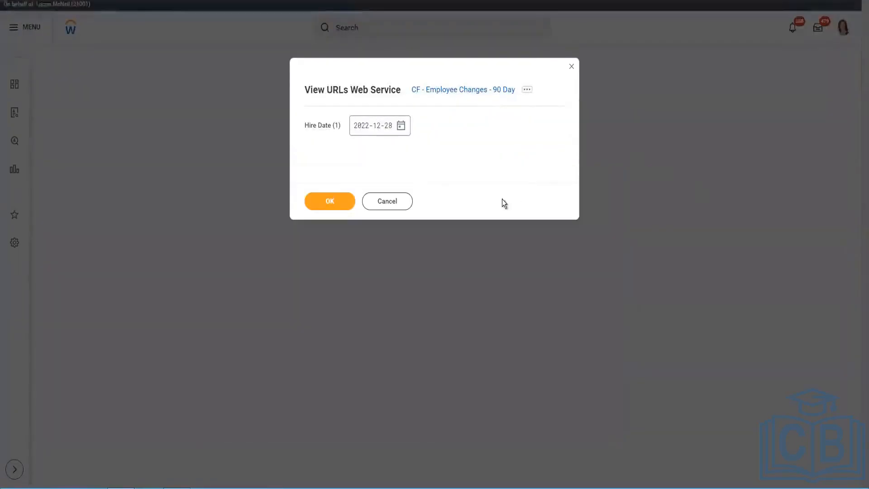
left_click(345, 195)
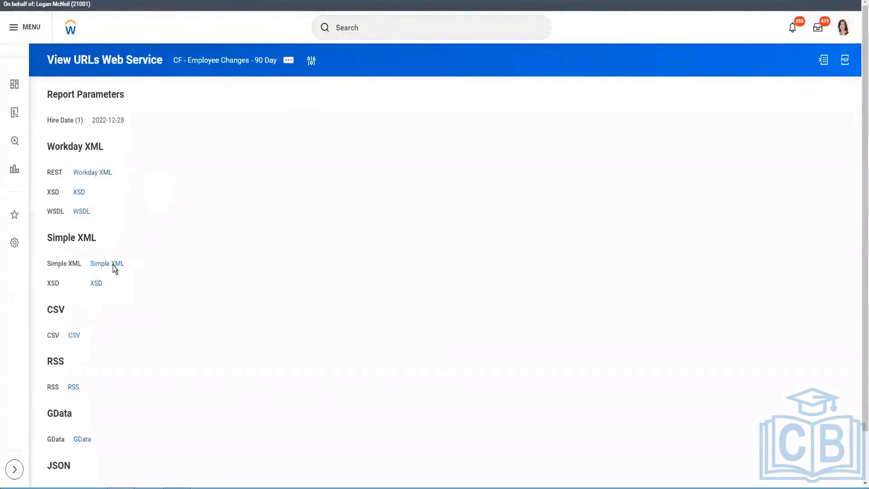
Step: Copy the Simple XML report URL and close the related actions popup
right_click(114, 269)
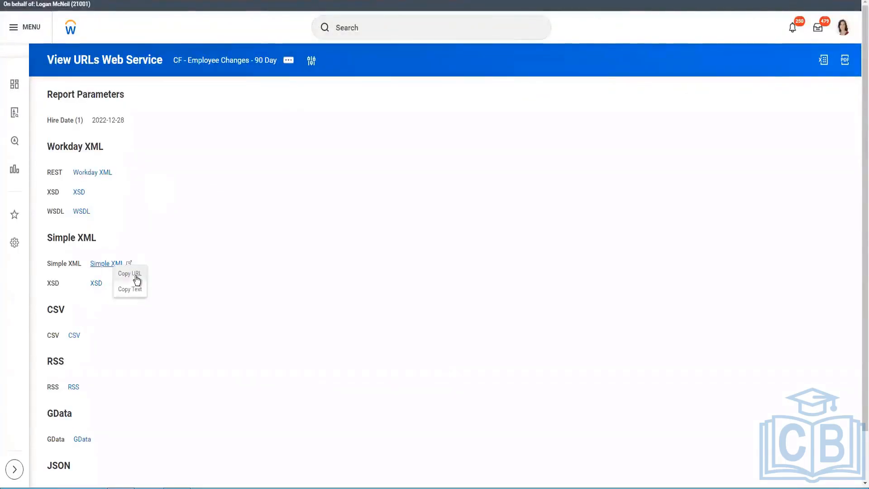
left_click(136, 279)
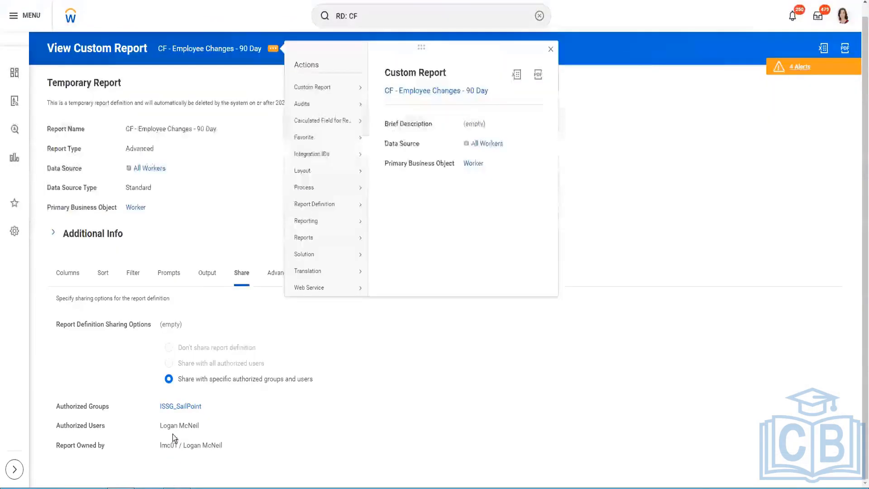
left_click(279, 433)
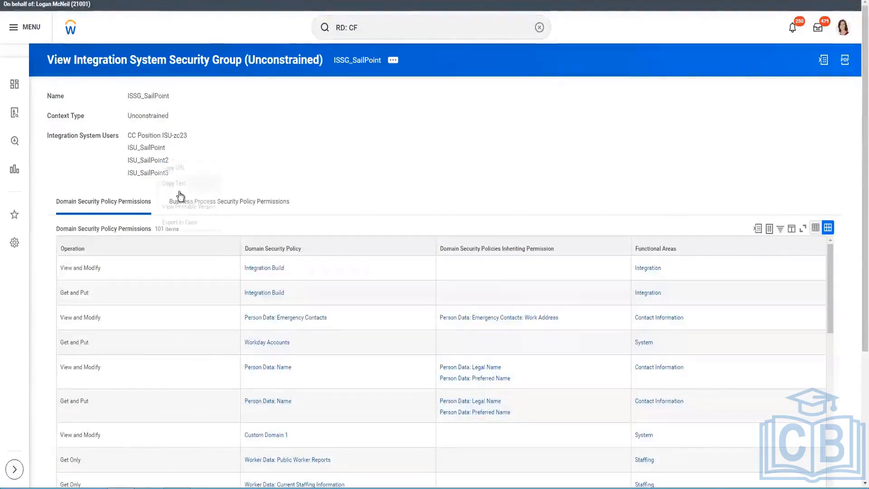
right_click(139, 163)
left_click(136, 174)
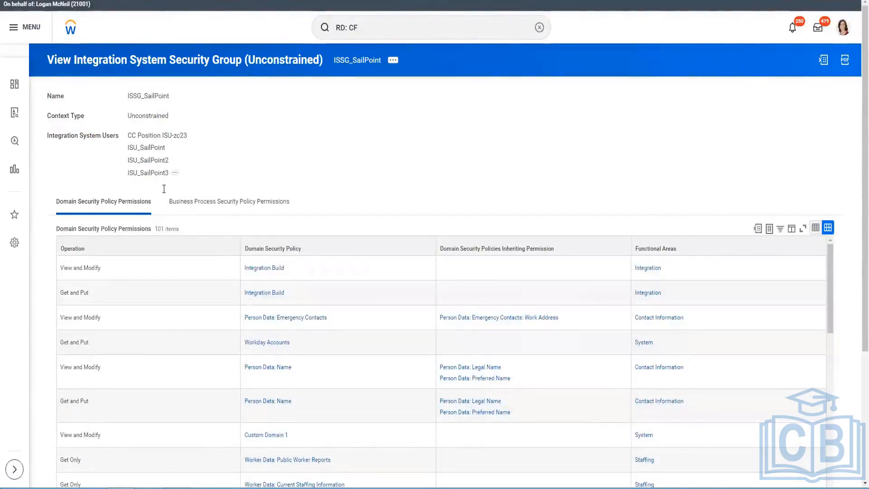
right_click(161, 175)
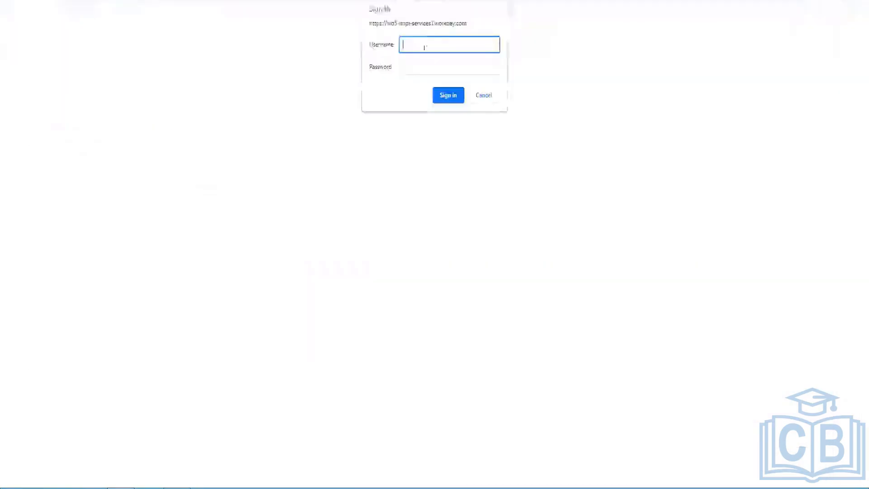
key("ctrl+v")
key("Tab")
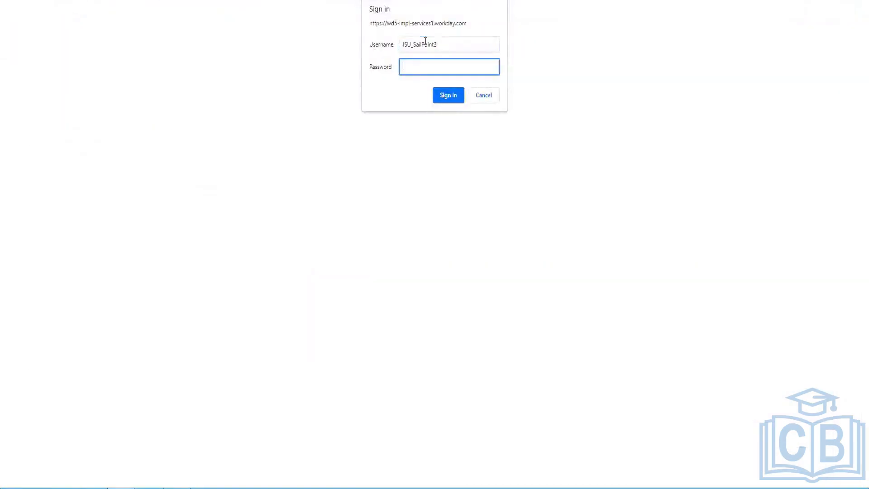
type("••••••••••••")
key("Return")
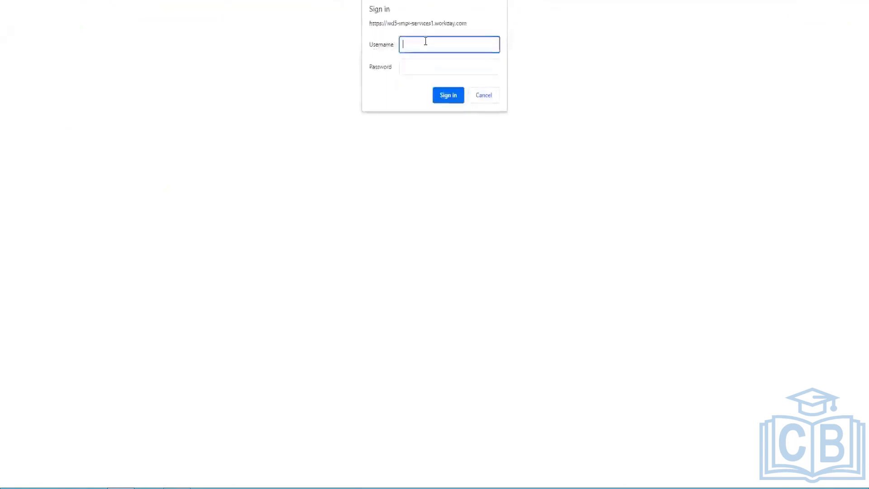
key("ctrl+v")
left_click(443, 66)
type("•••••••")
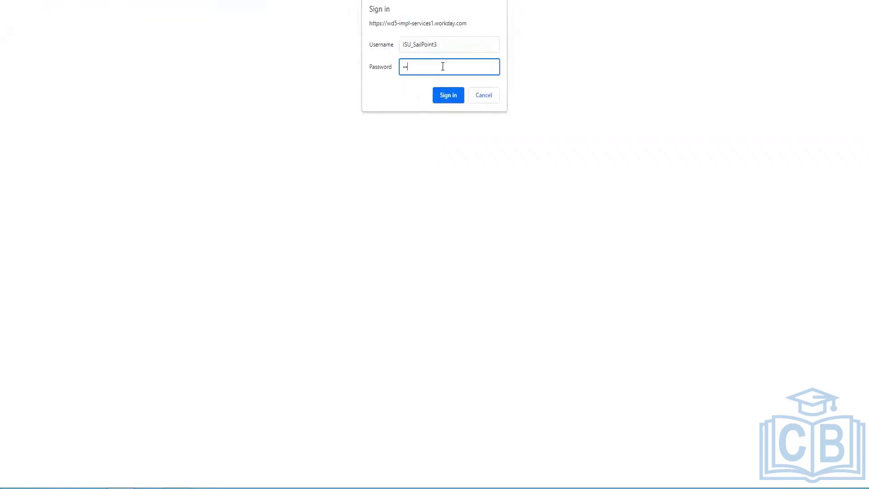
type("•••")
key("Return")
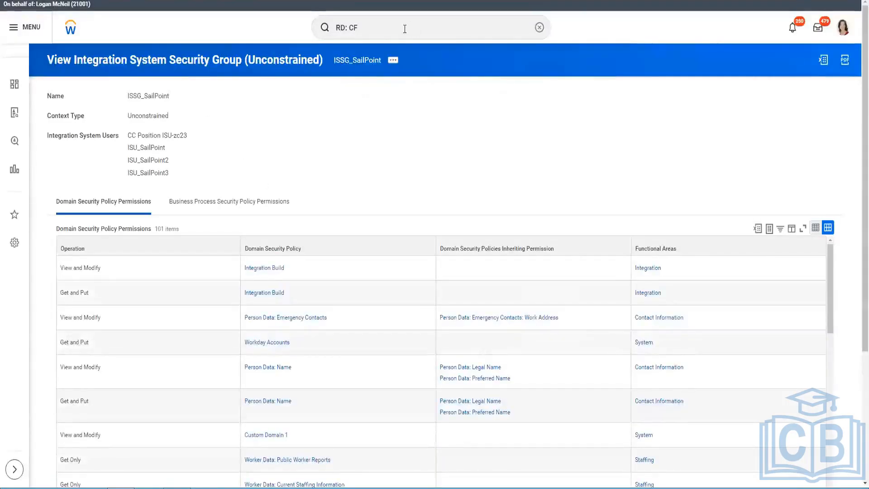
Step: Copy the third integration user's name and try signing in with it and a password
right_click(172, 219)
left_click(214, 169)
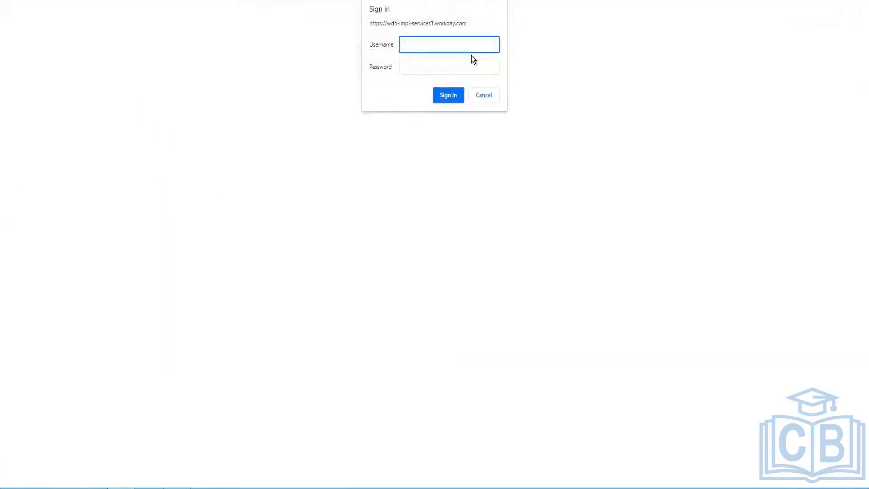
key("ctrl+v")
left_click(455, 68)
type("*******")
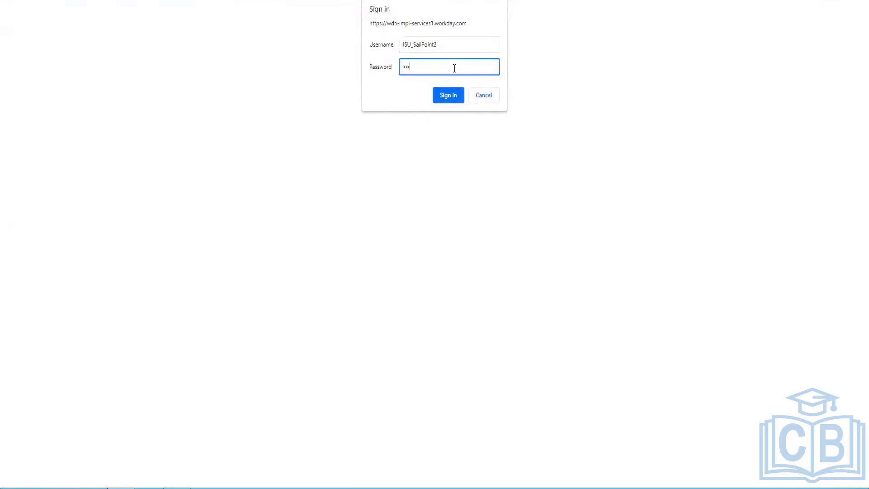
type("****")
key("shift+Tab")
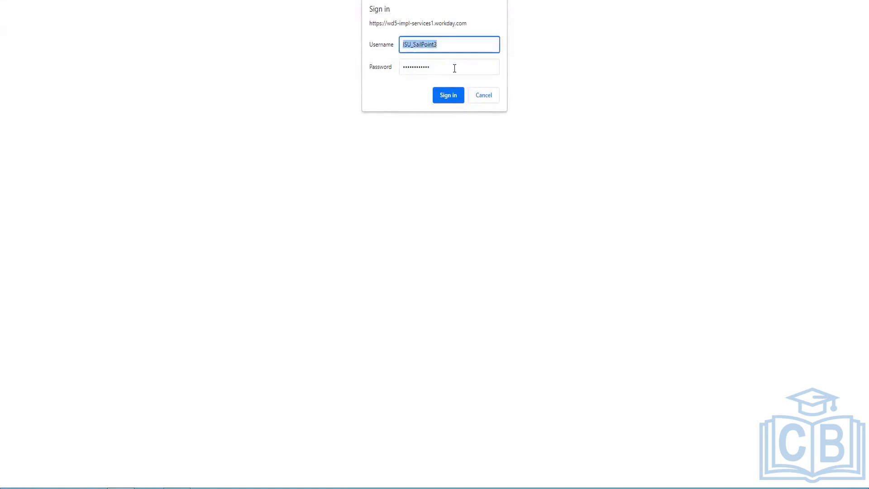
key("Right")
type("IS")
key("BackSpace")
key("BackSpace")
key("Return")
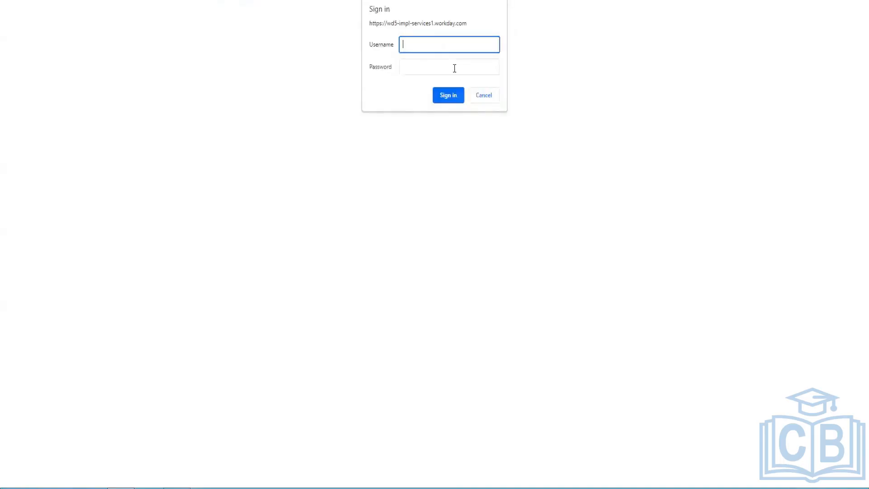
Step: Retry sign-in with the second integration user's name and its password
key("ctrl+v")
type("2")
key("Tab")
type("••")
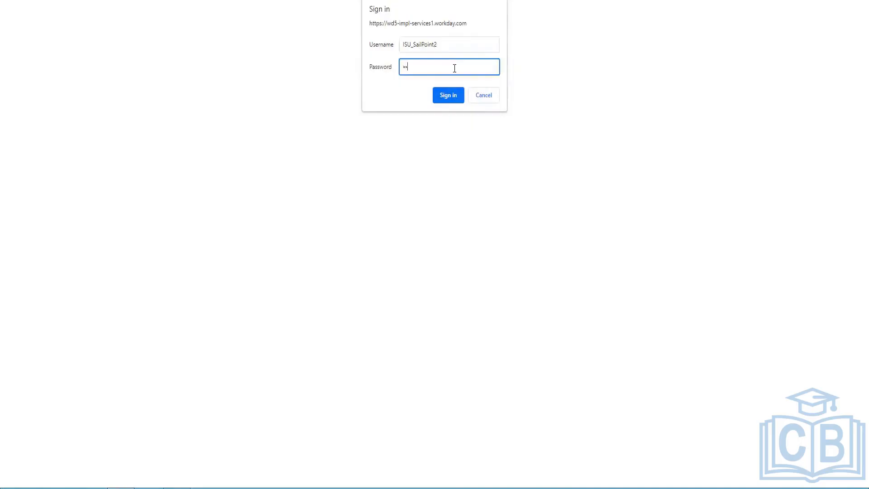
type("•••••")
key("Return")
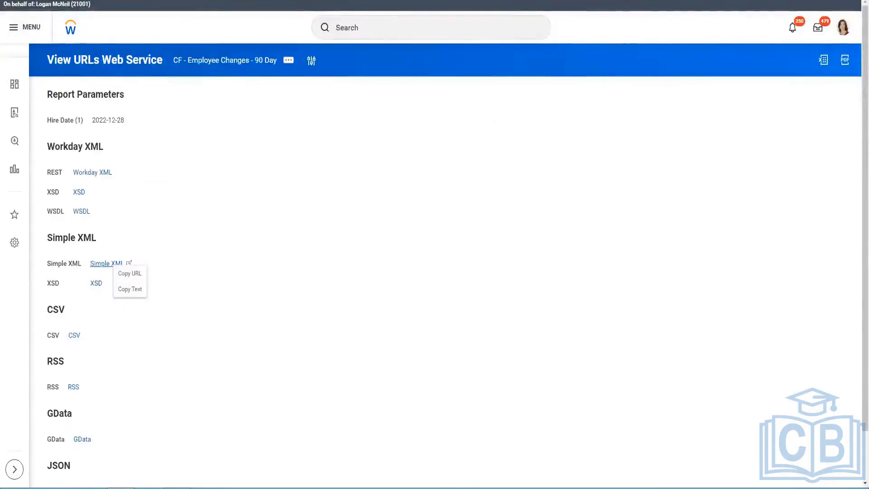
Step: Duplicate the browser tab and search Workday for 'create int sys'
right_click(184, 0)
left_click(215, 39)
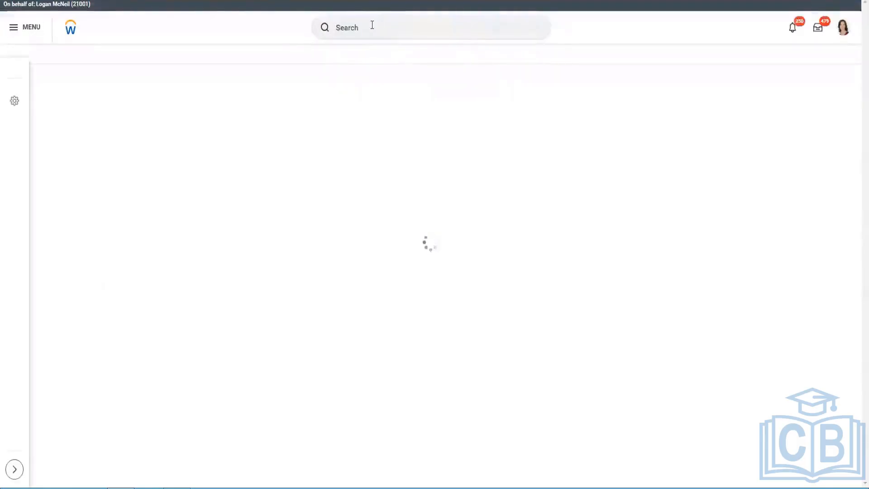
left_click(372, 25)
type("create")
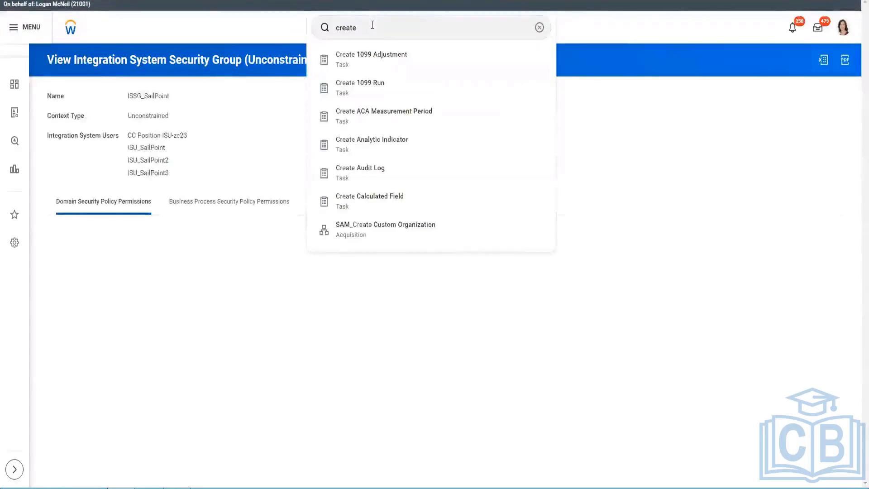
scroll(386, 34, "down", 4)
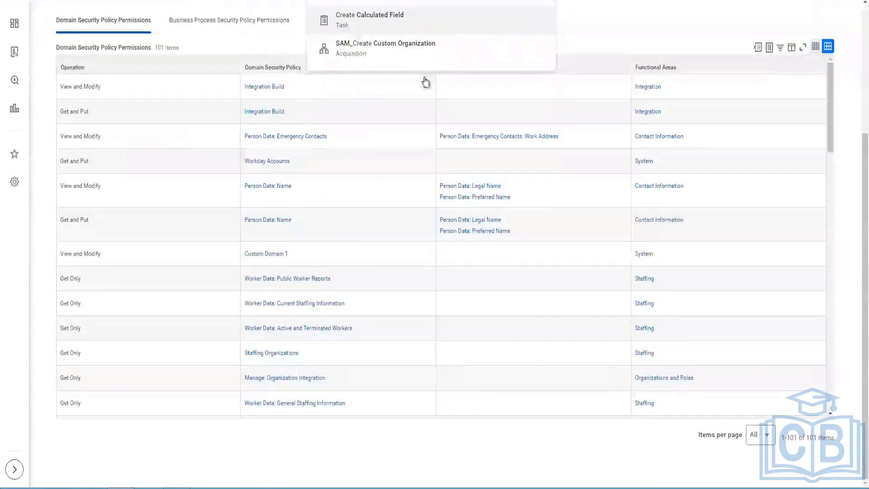
scroll(425, 81, "up", 4)
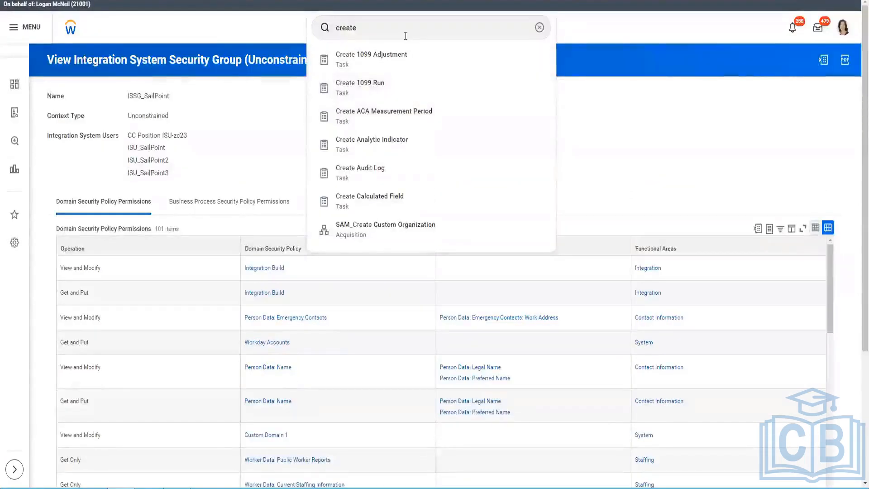
left_click(405, 36)
type("int sys")
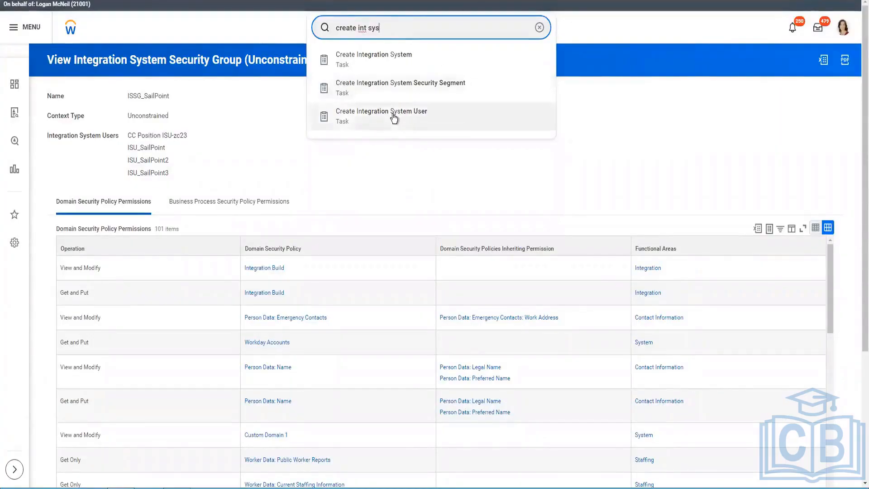
Step: Create integration system user ISU_SailPoint4 with the pasted name and a confirmed password
left_click(550, 134)
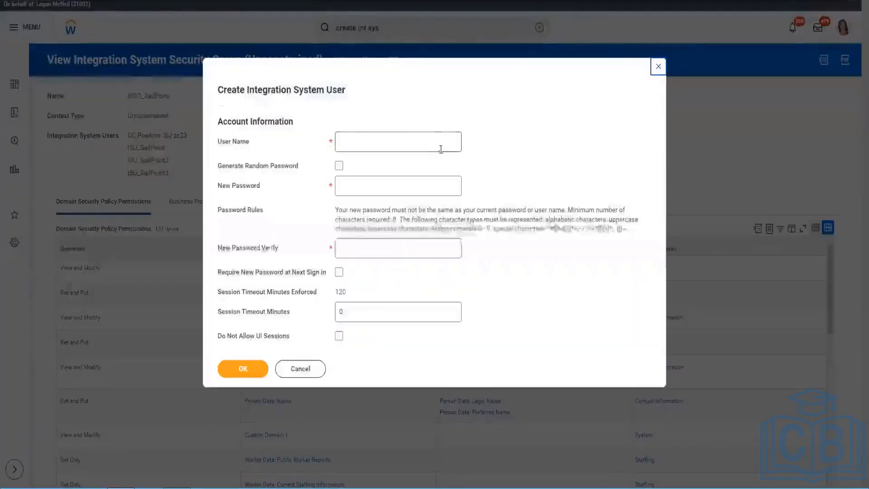
type("ISU_SailPoint3")
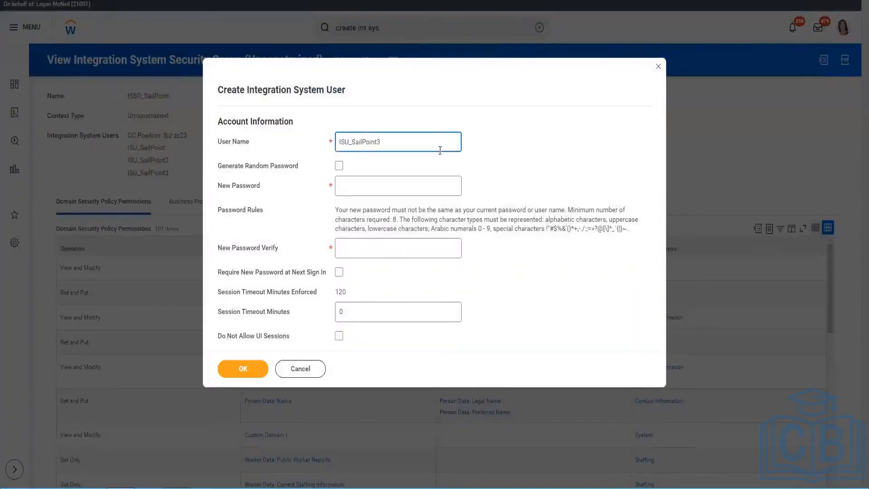
key("Tab")
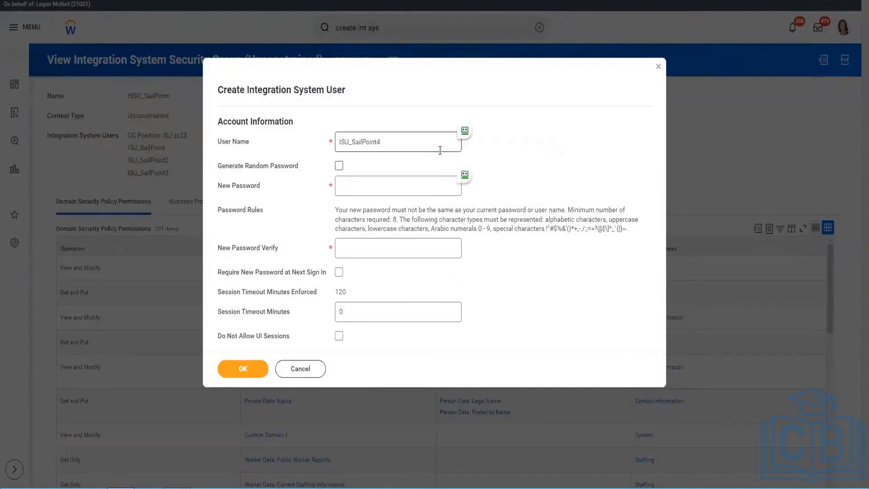
key("Tab")
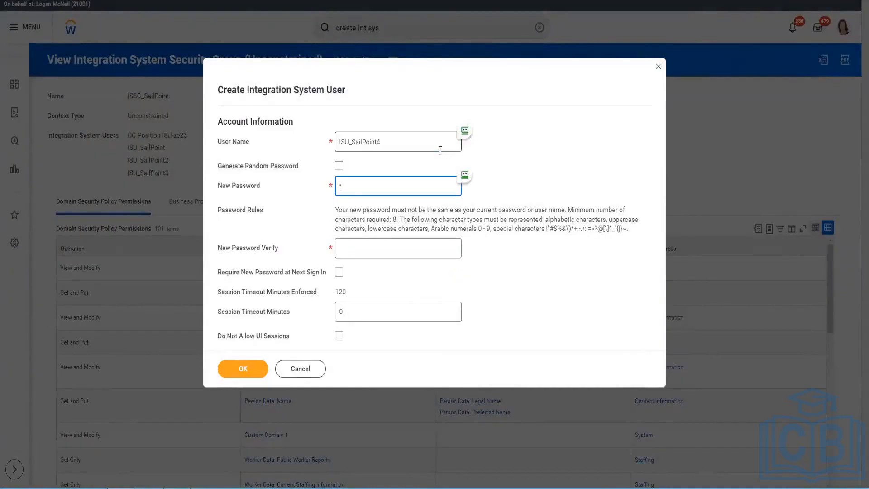
type("••••••••••")
key("Tab")
type("••••••••")
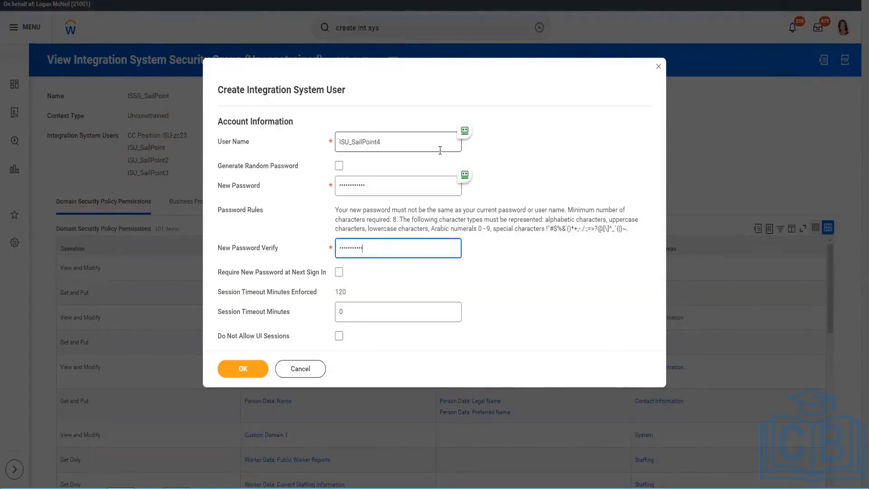
type("•")
left_click(256, 368)
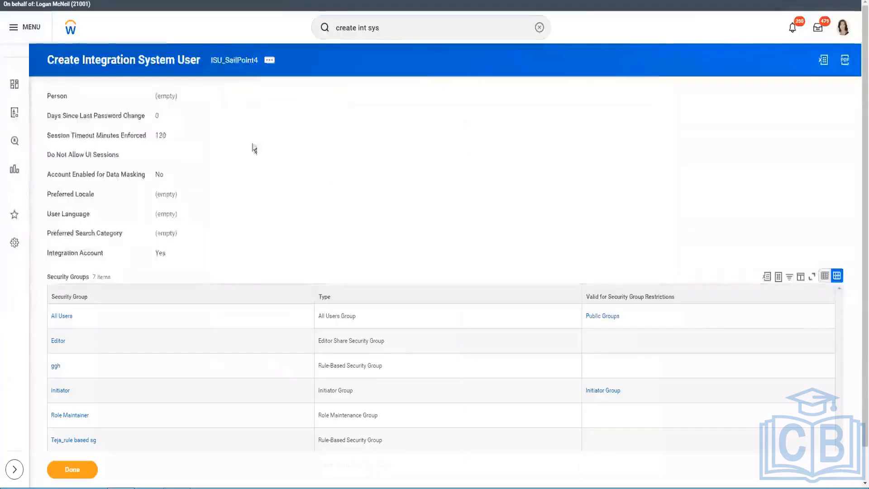
Step: Assign the ISSG_SailPoint security group to ISU_SailPoint4
left_click(270, 61)
mouse_move(320, 204)
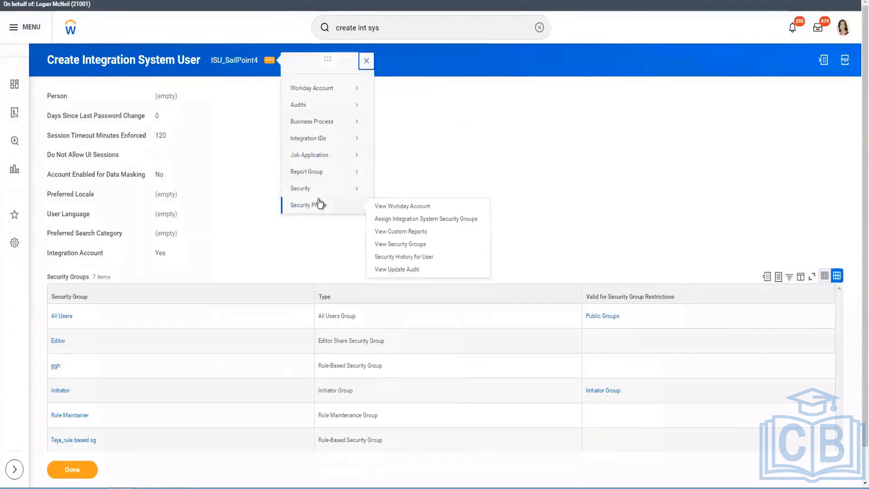
left_click(401, 220)
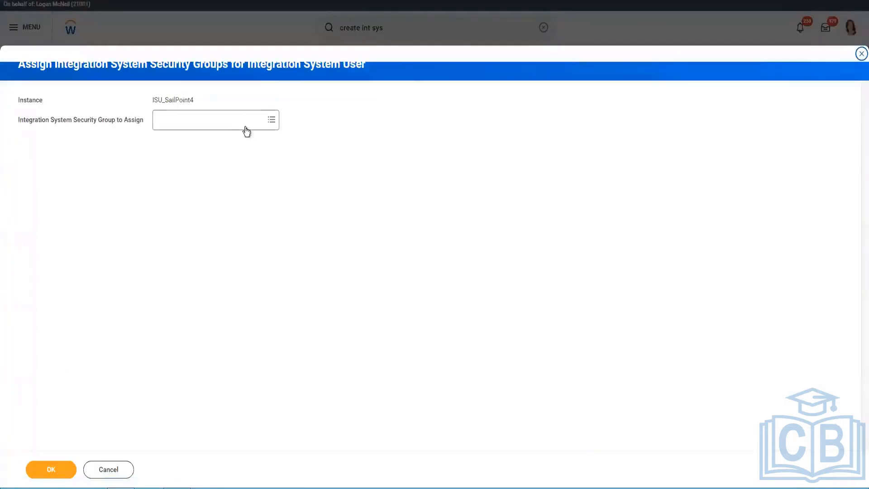
left_click(246, 126)
type("sailpoint")
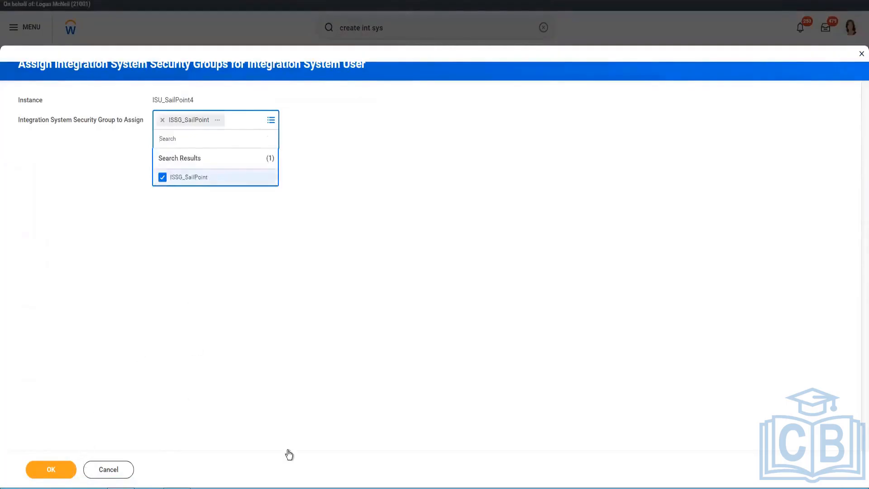
left_click(51, 470)
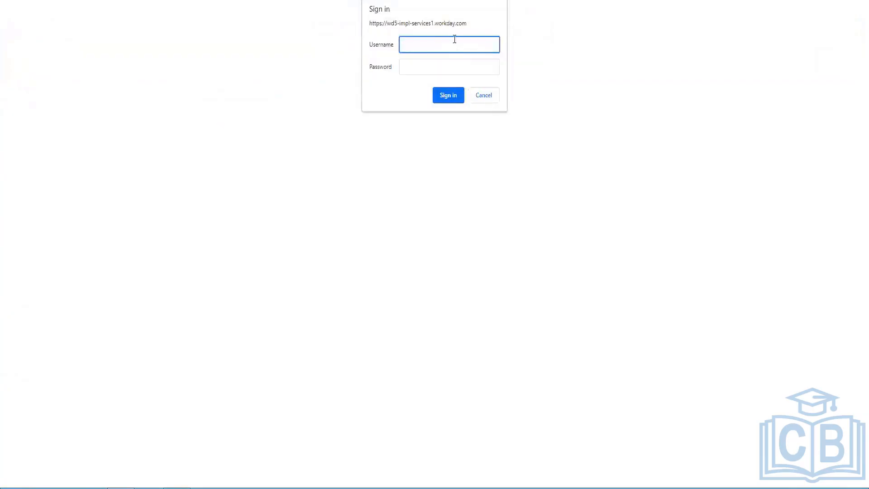
Step: Sign in with the integration user's name and password to load the XML output, then close that tab
key("ctrl+v")
key("Tab")
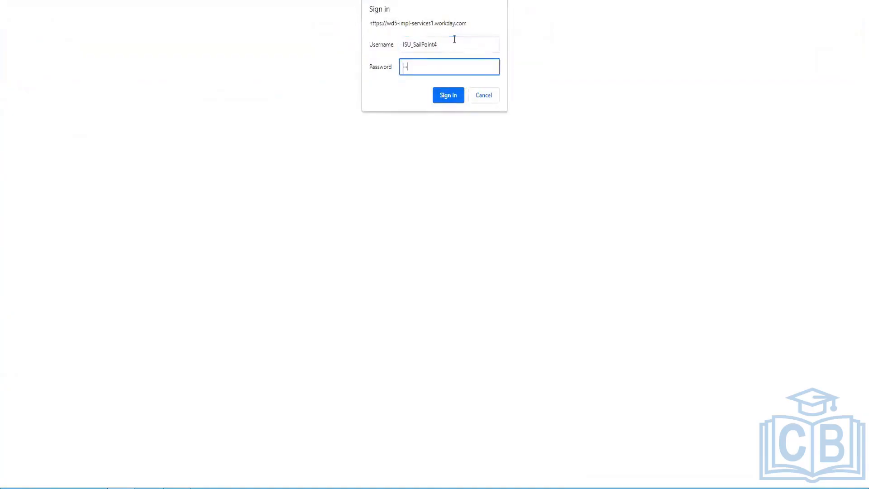
type("********")
key("Return")
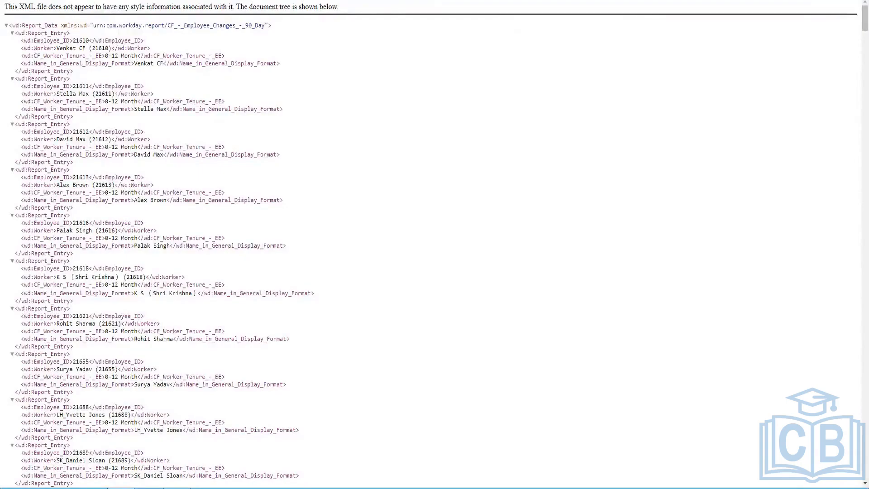
key("ctrl+w")
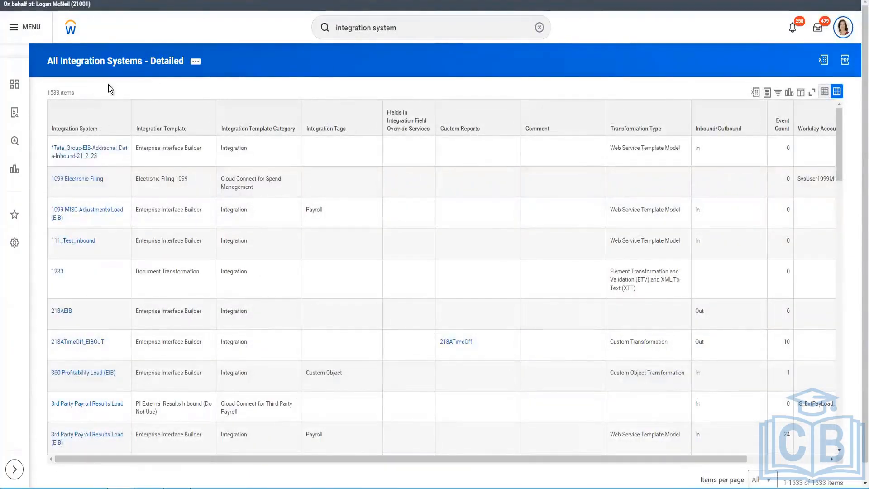
Step: Open the All Integration Systems - Detailed custom report for editing and review its columns
left_click(193, 65)
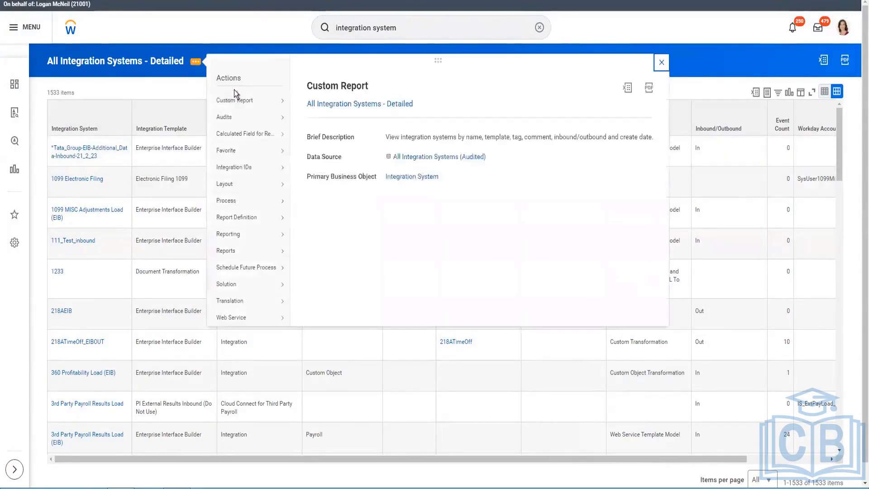
mouse_move(235, 103)
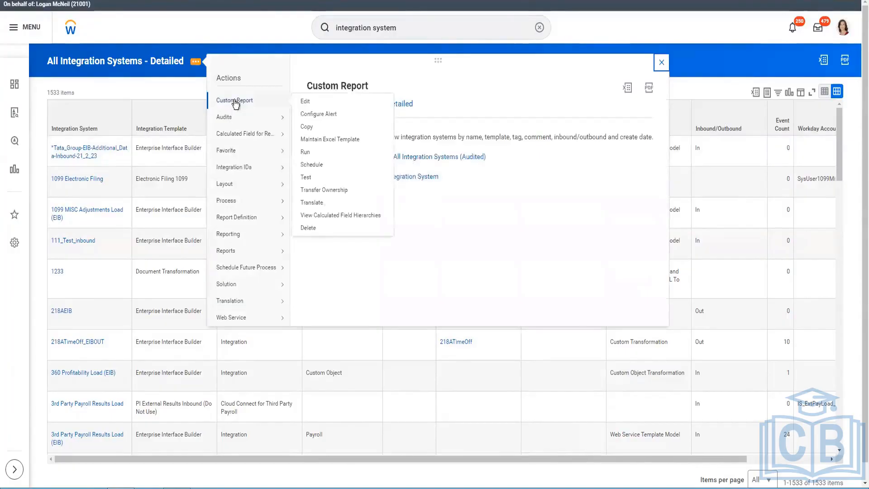
left_click(314, 103)
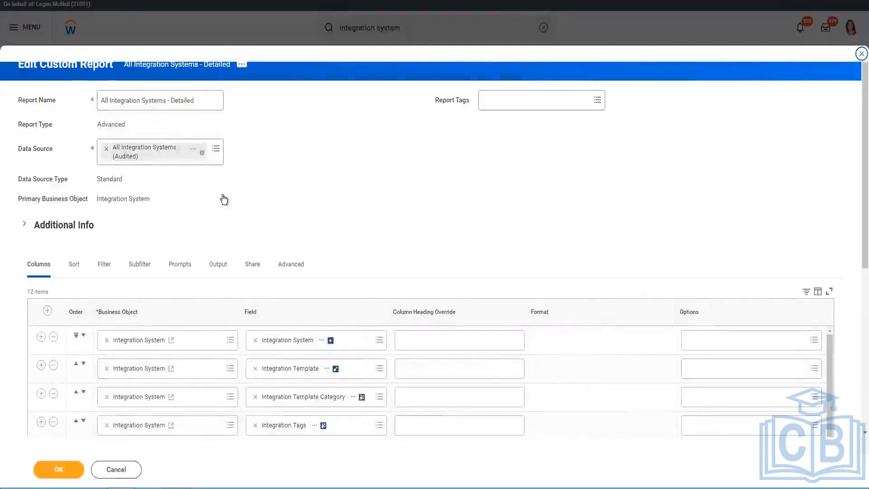
scroll(223, 197, "down", 5)
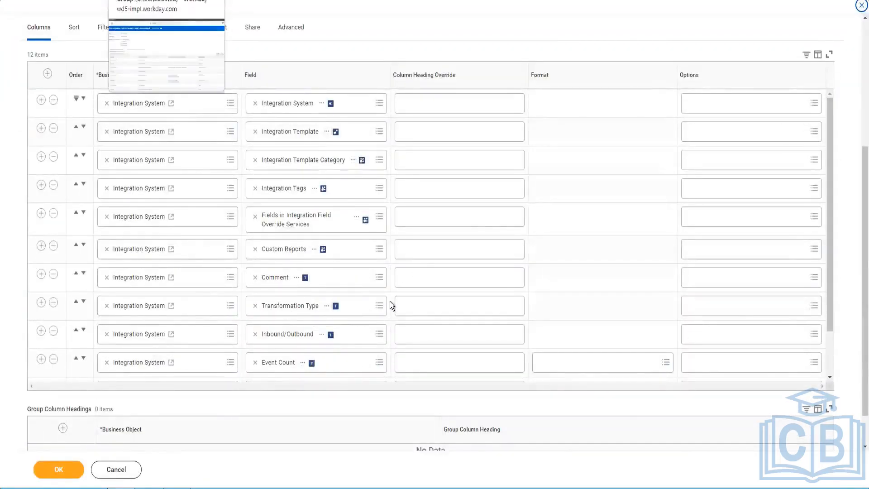
scroll(349, 345, "down", 1)
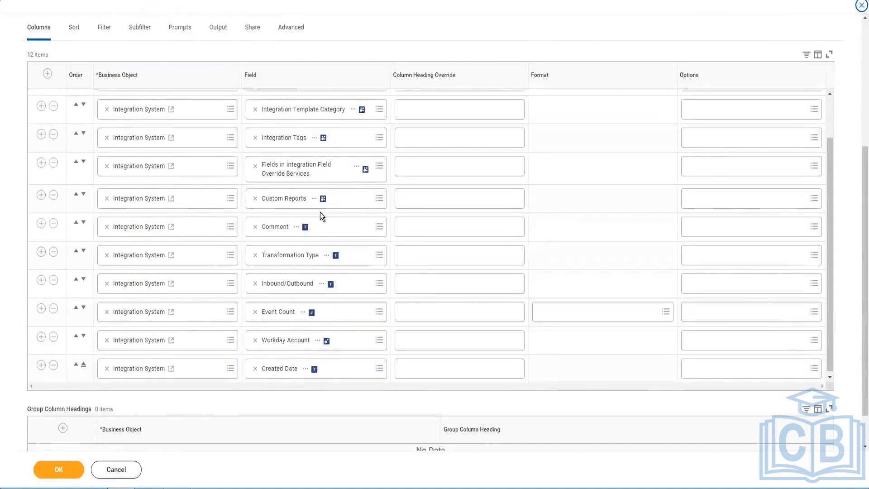
scroll(319, 215, "up", 1)
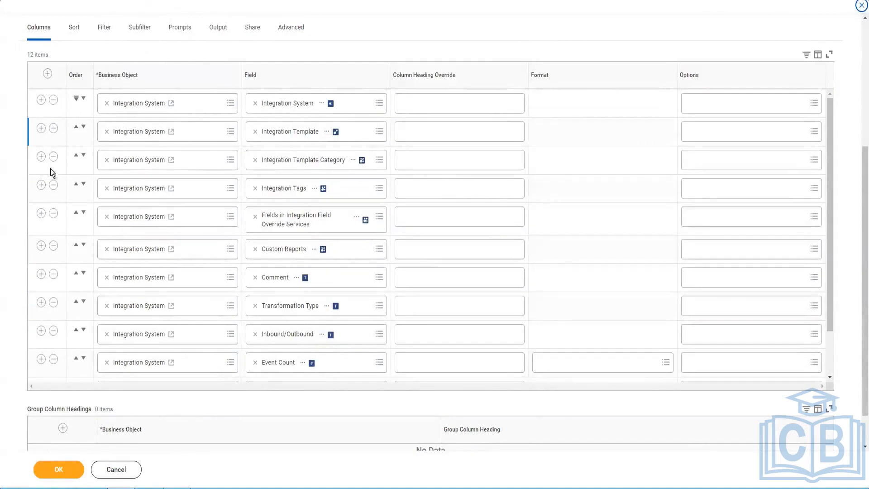
Step: Insert a new column row after row 3 and start typing 'clar'
left_click(41, 157)
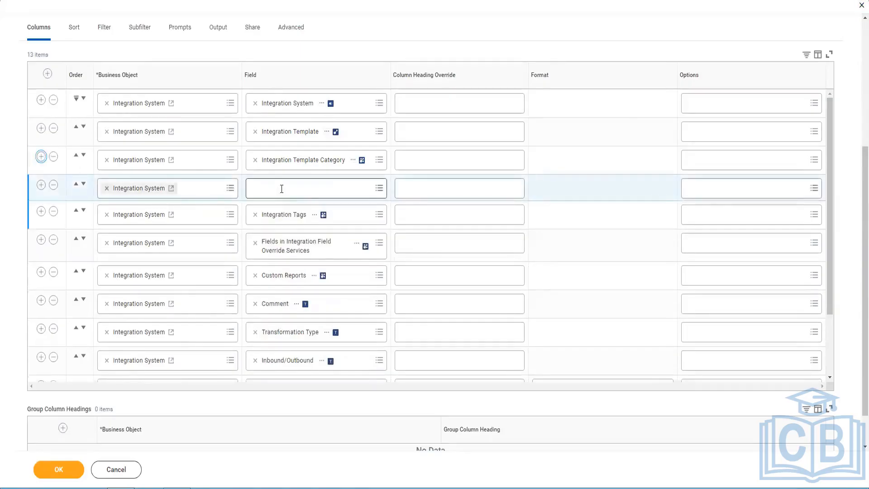
left_click(281, 188)
type("cla")
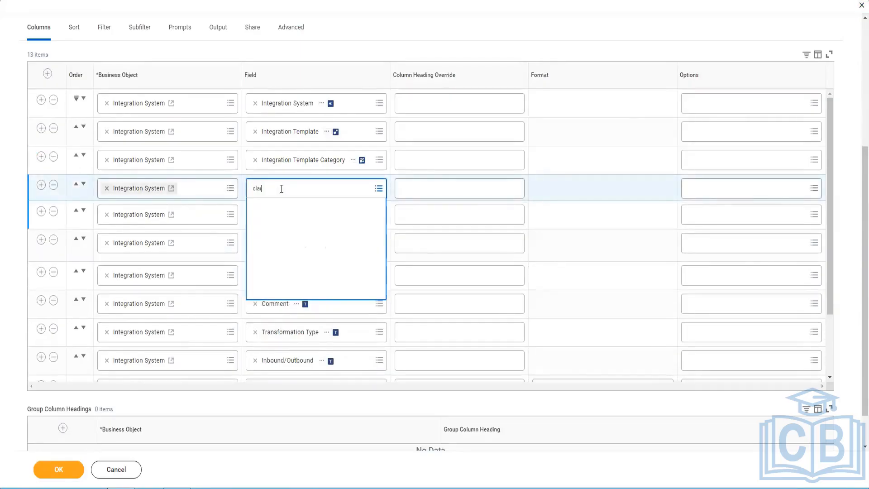
type("r")
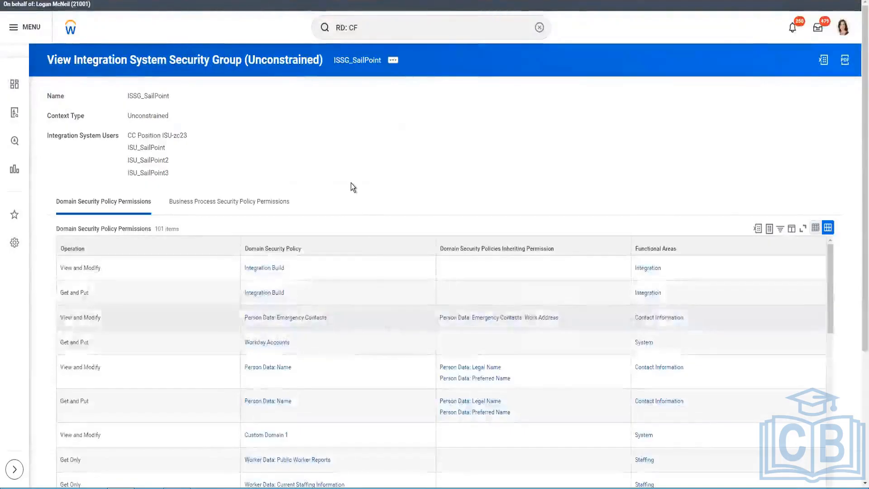
Step: Search Workday for 'view integration system' and launch the View Integration System report
scroll(351, 183, "down", 3)
scroll(243, 170, "up", 3)
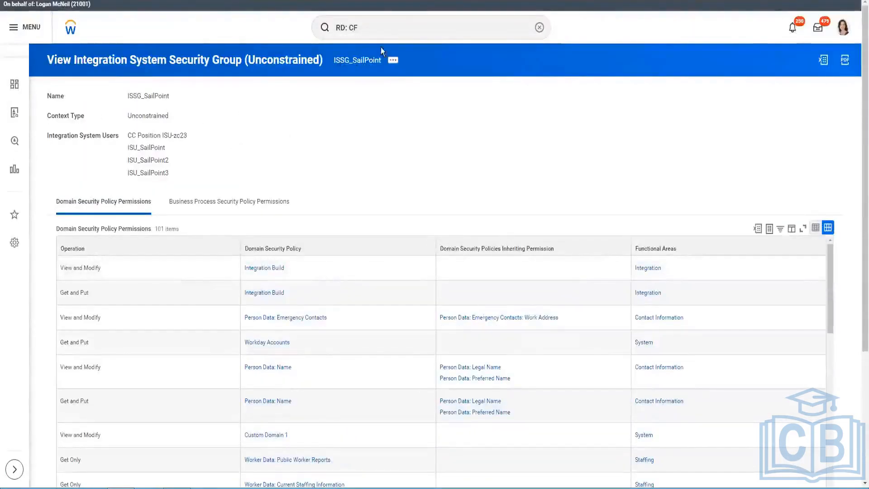
left_click(411, 28)
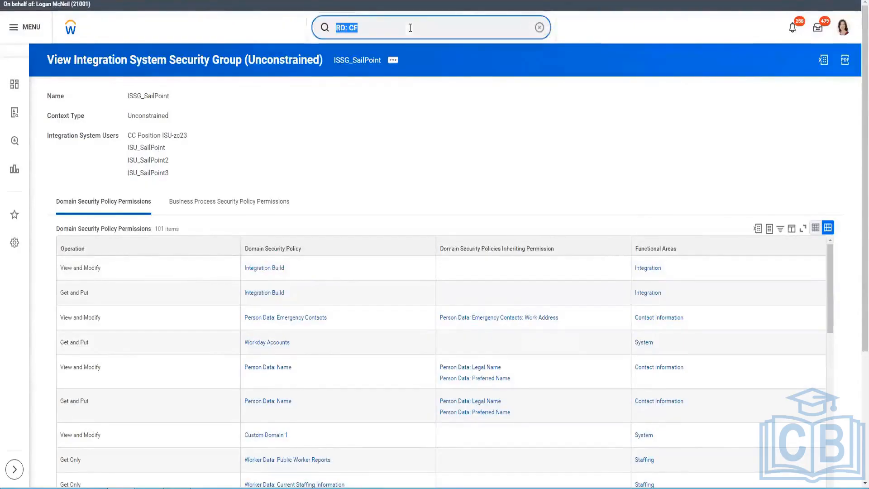
type("clar")
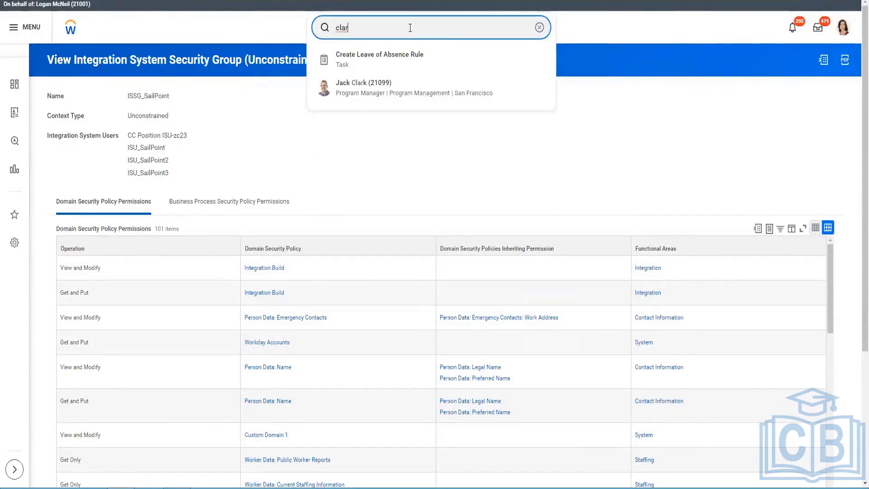
key("BackSpace")
key("BackSpace")
key("BackSpace")
key("BackSpace")
type("view integra")
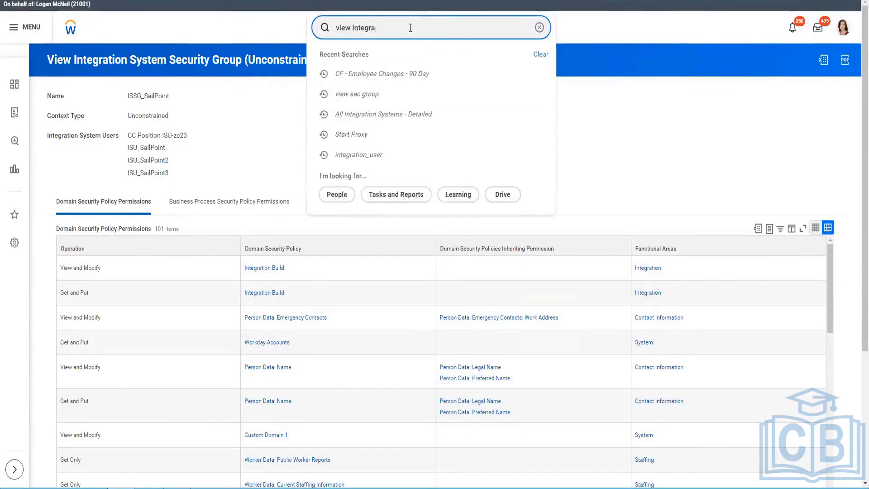
type("tion system")
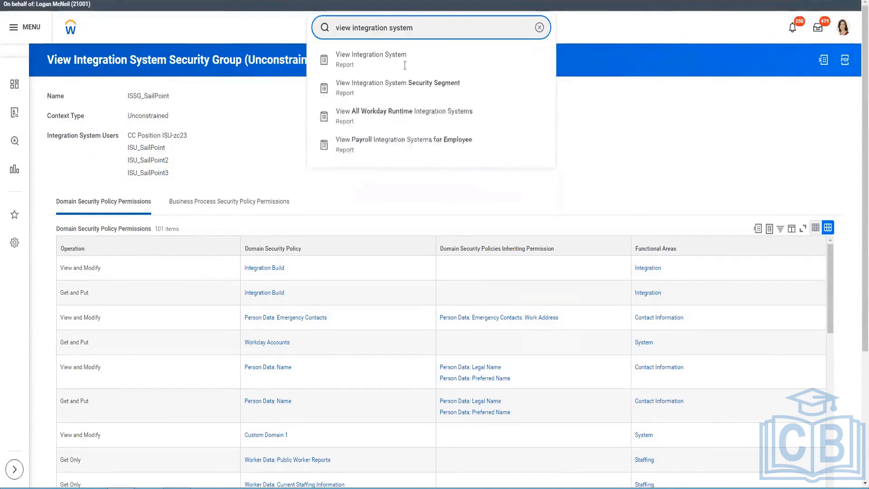
left_click(404, 63)
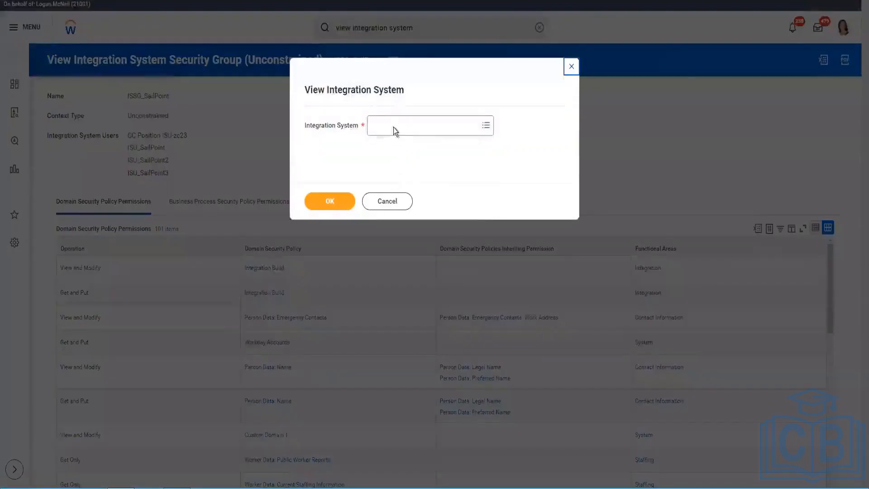
Step: Browse integration systems by template category, including Cloud Connect for HCM, then close the list unselected
left_click(393, 128)
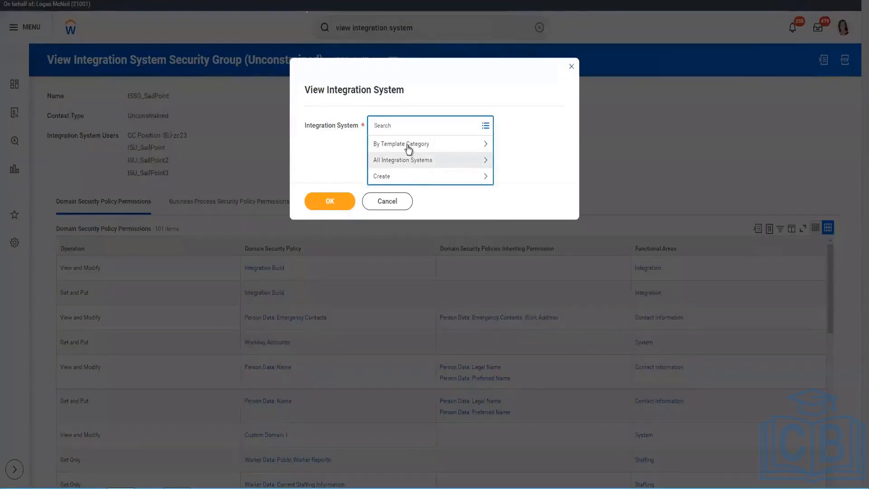
left_click(407, 146)
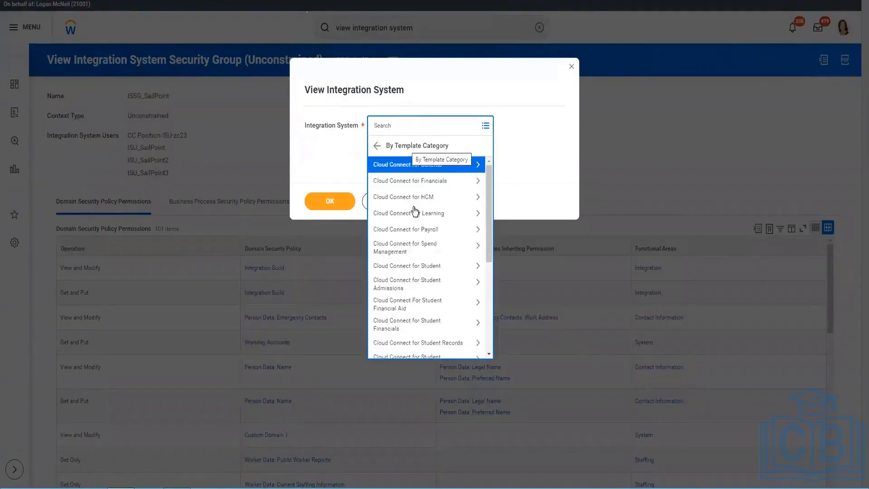
scroll(426, 239, "down", 5)
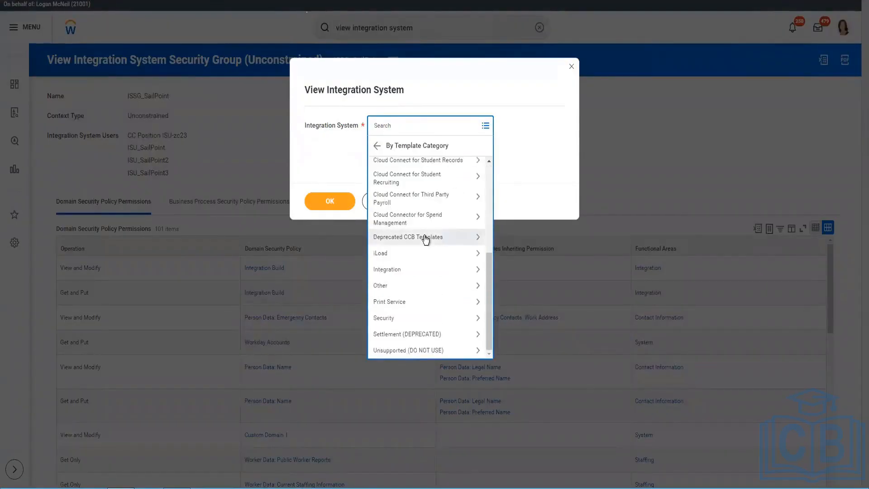
scroll(425, 239, "up", 5)
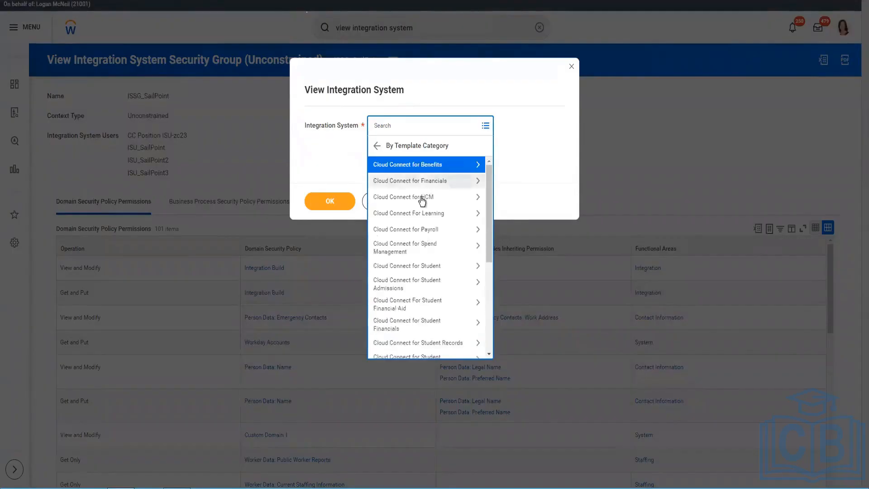
left_click(450, 225)
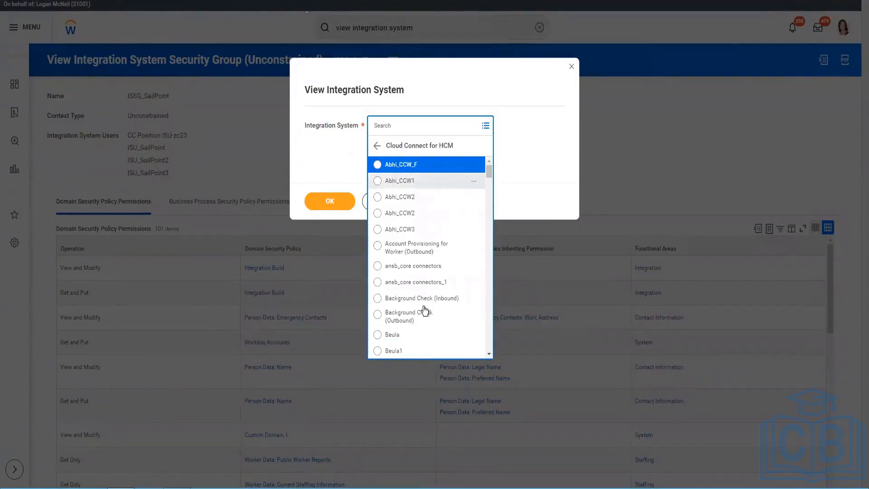
scroll(426, 297, "down", 10)
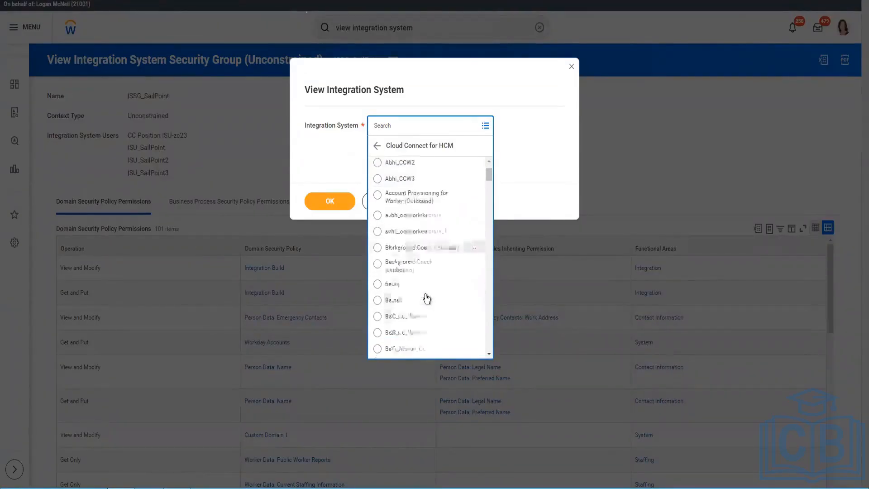
scroll(426, 296, "down", 5)
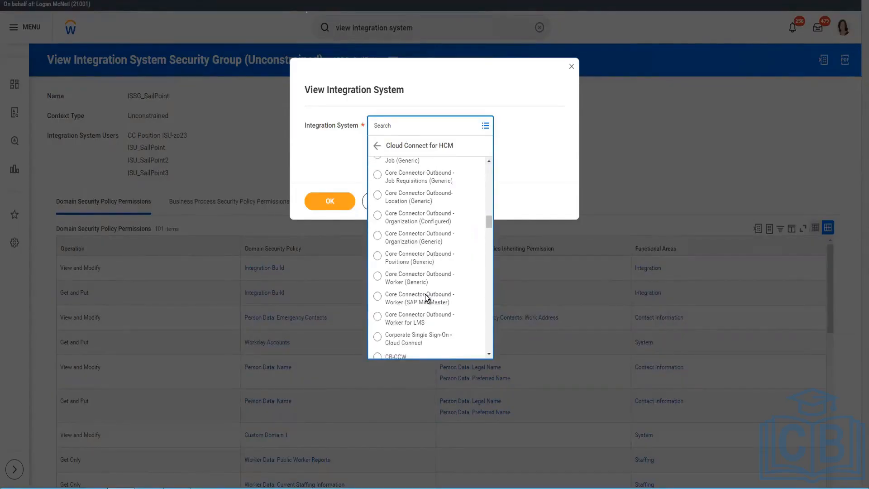
scroll(426, 298, "up", 2)
scroll(425, 295, "up", 3)
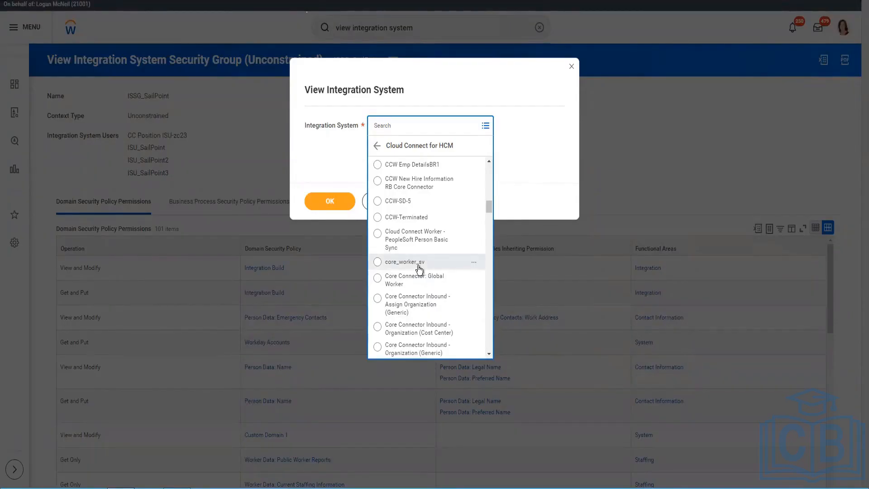
left_click(363, 207)
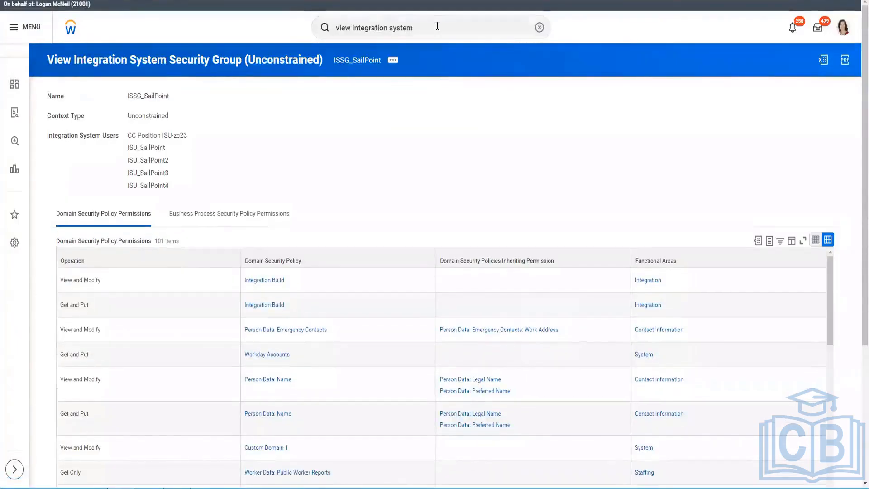
Step: Search 'intsys: Currency' and bring up link options for Currency Rates Connector Inbound
left_click(438, 25)
type("intsys:")
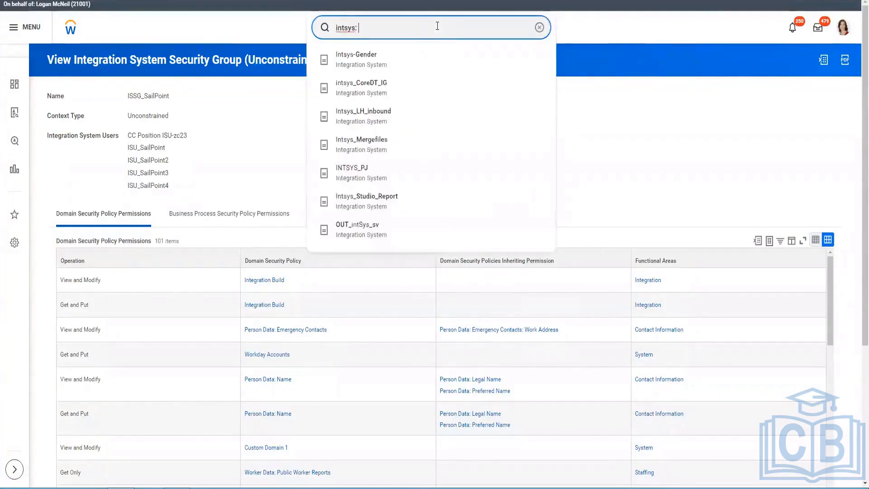
type(" Currency")
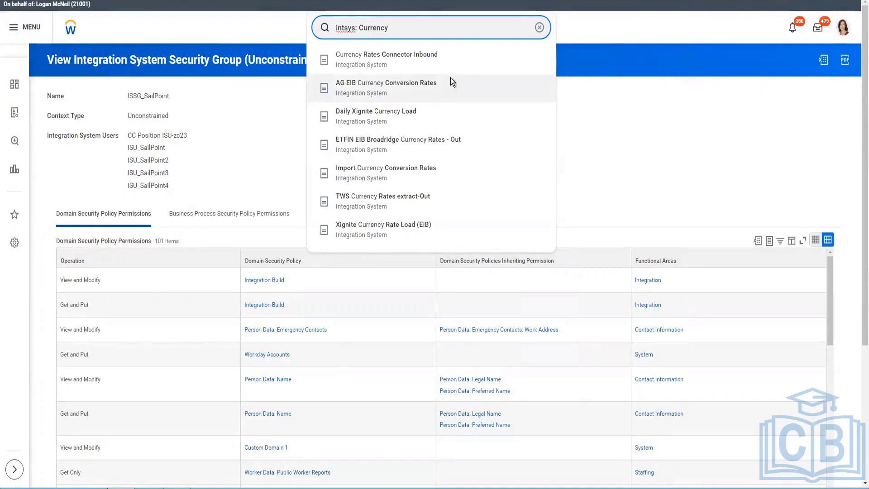
left_click(451, 83)
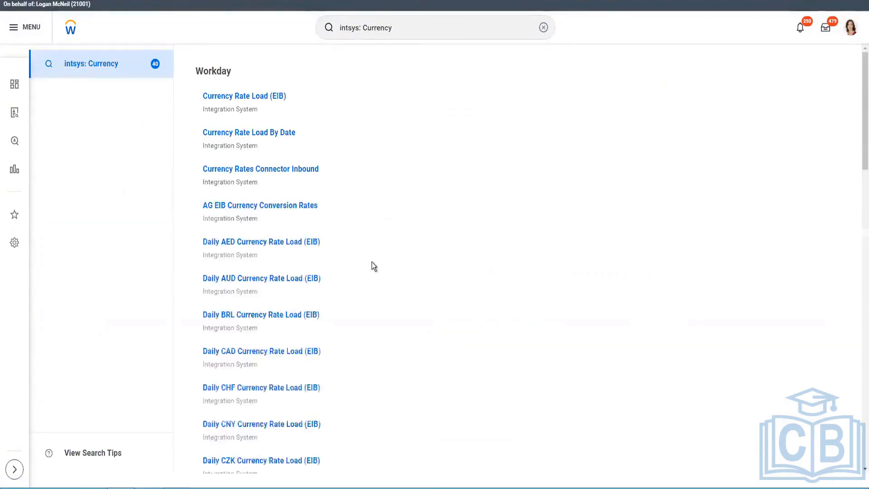
right_click(308, 174)
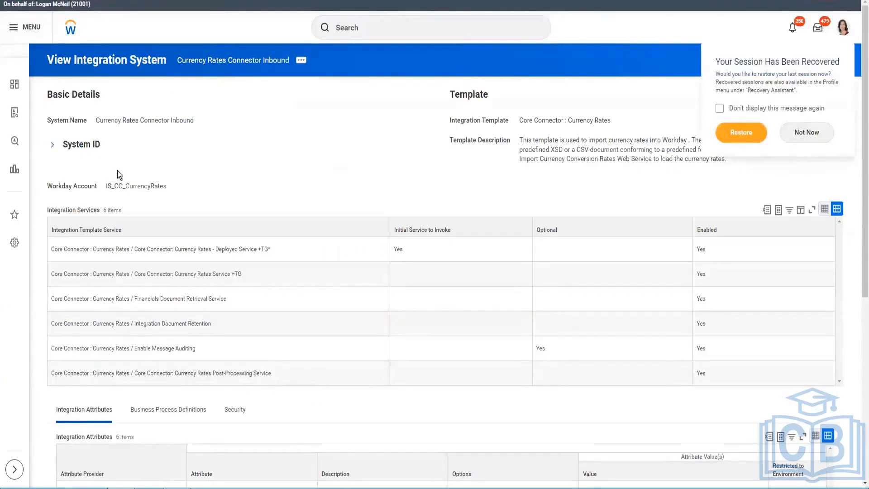
Step: Expand the connector's System ID details, then go back to the currency search results
mouse_move(138, 185)
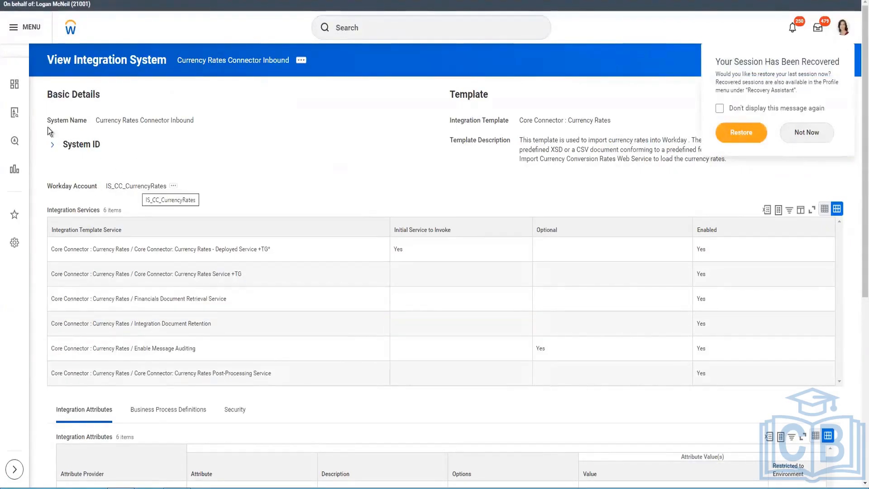
left_click(52, 145)
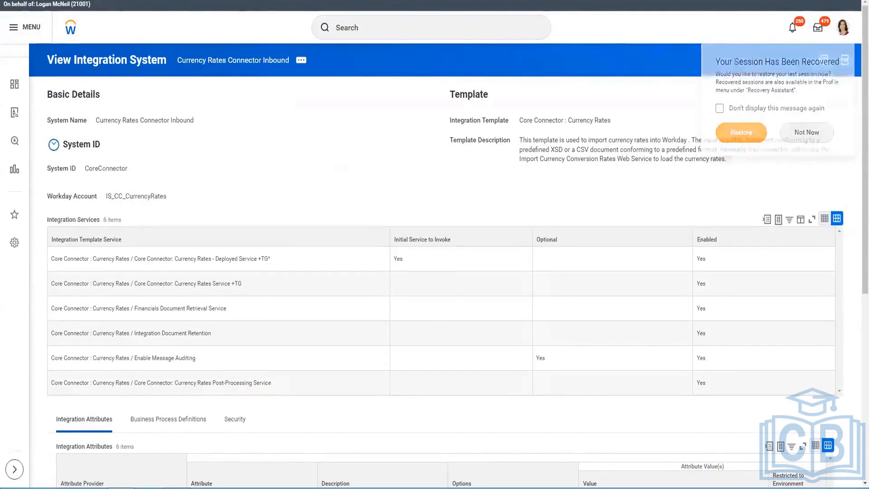
key("ctrl+shift+Tab")
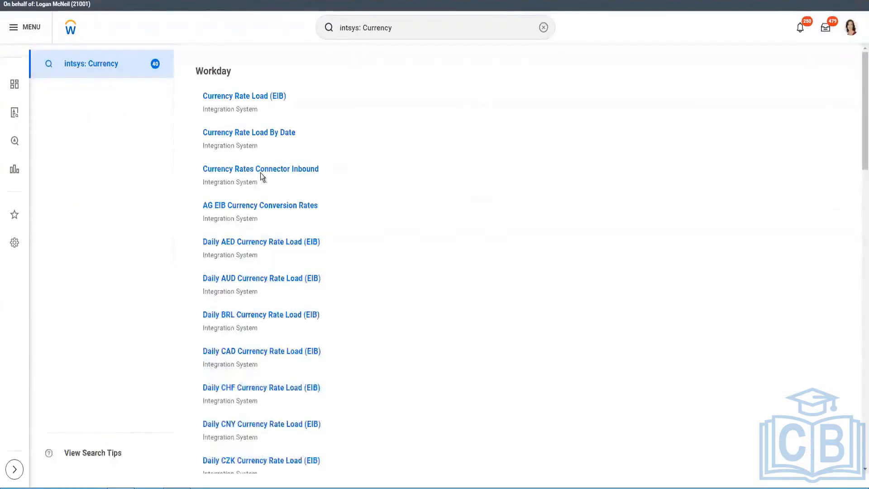
Step: Find Import Currency Conversion Rates in the results and bring up its link options
right_click(265, 207)
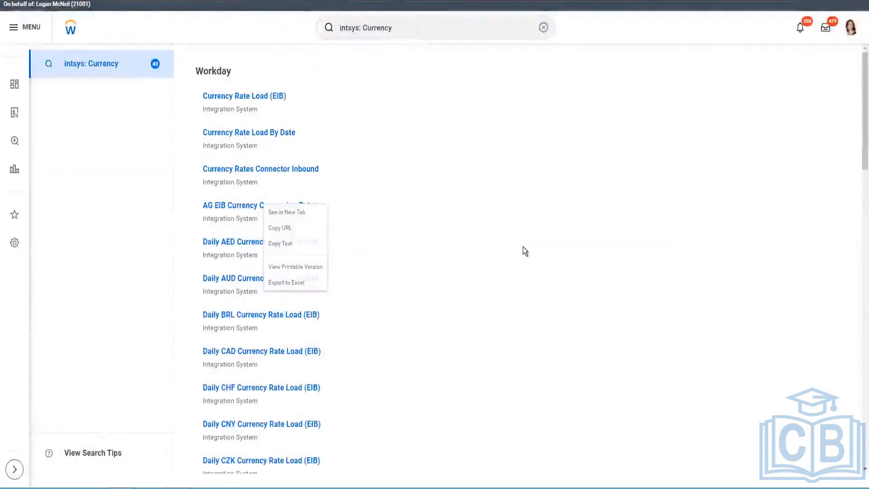
left_click(455, 211)
scroll(331, 221, "down", 2)
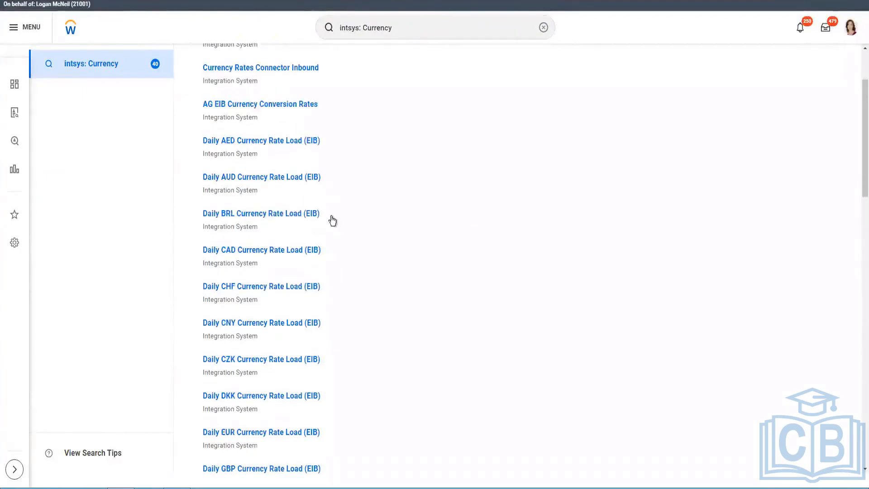
scroll(332, 221, "down", 8)
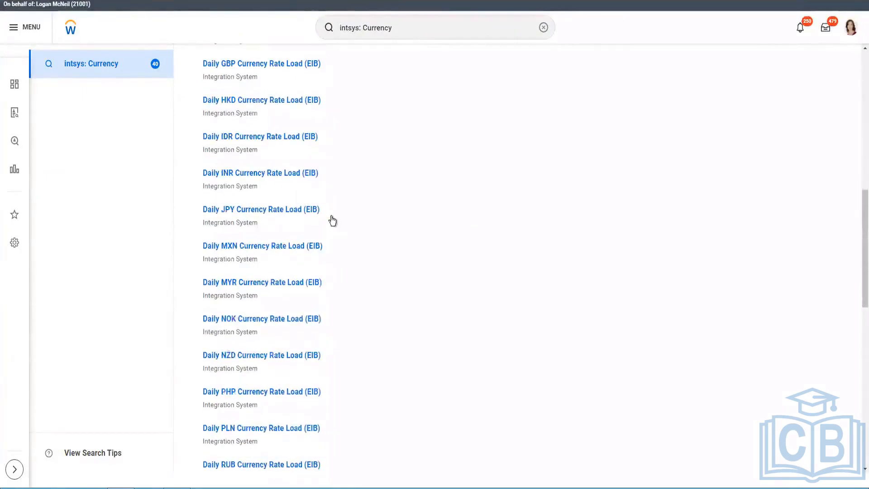
scroll(332, 221, "down", 10)
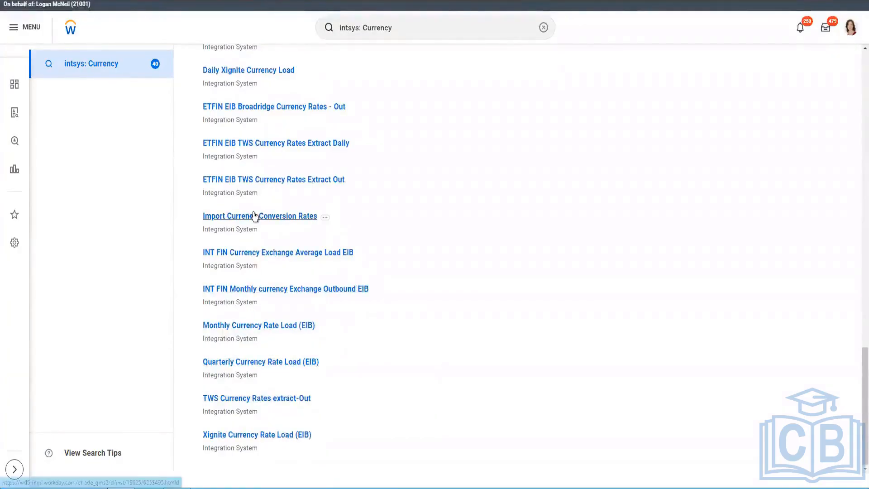
scroll(253, 216, "up", 1)
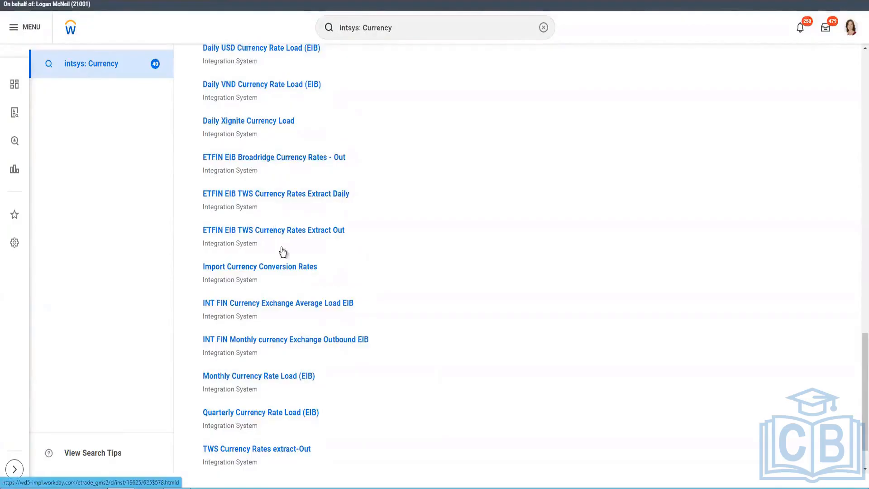
right_click(304, 277)
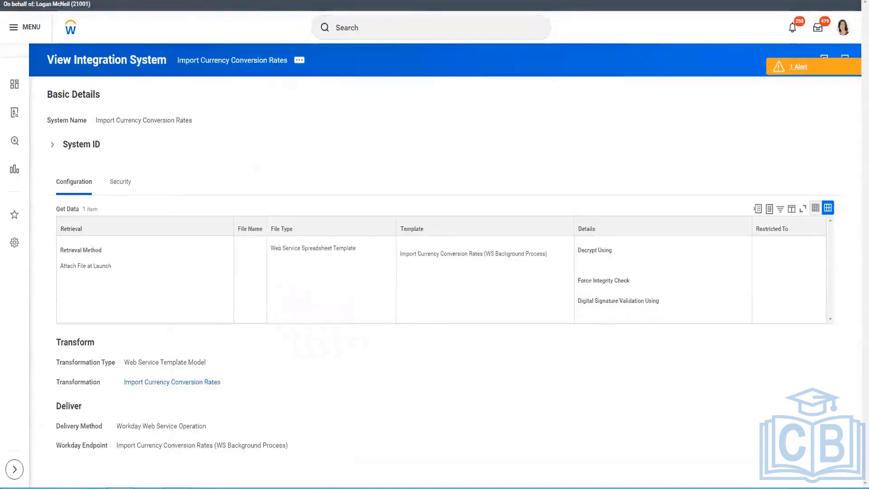
Step: Return to the intsys: Currency results listing the 40 currency integration systems
key("alt+Left")
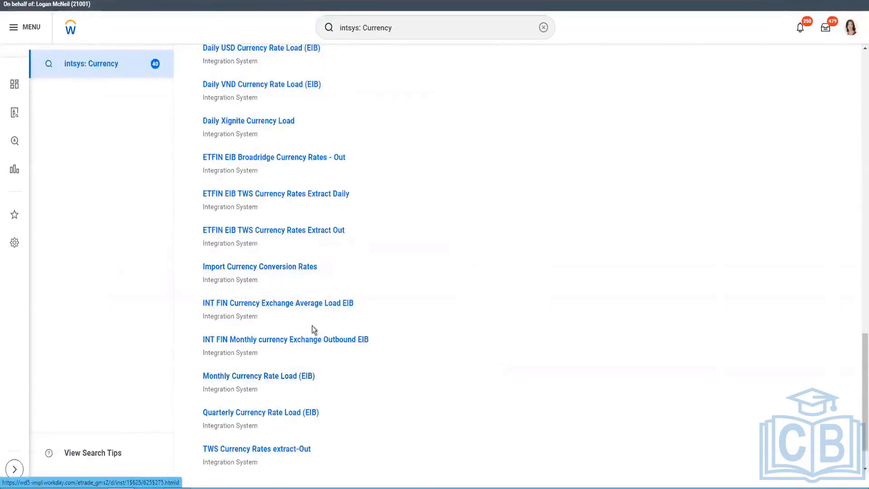
Step: Browse the results, checking link options for Xignite Currency Rate Load (EIB) and Daily Xignite Currency Load
scroll(310, 355, "down", 1)
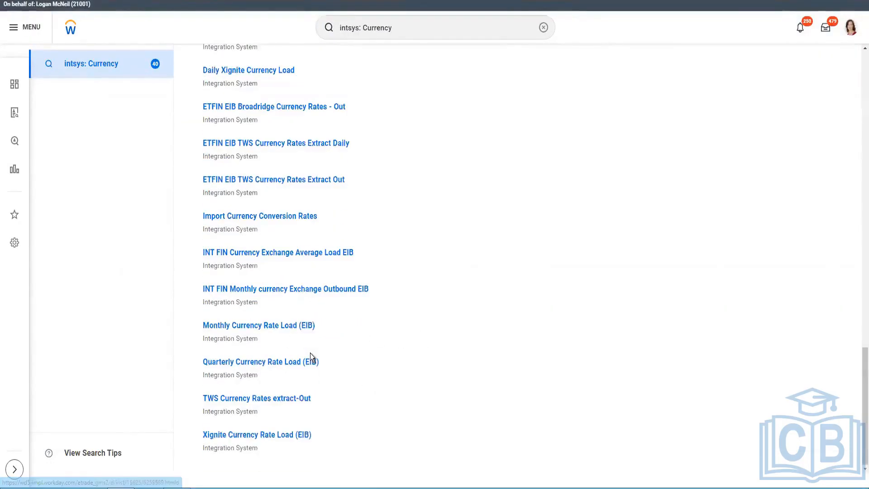
right_click(289, 438)
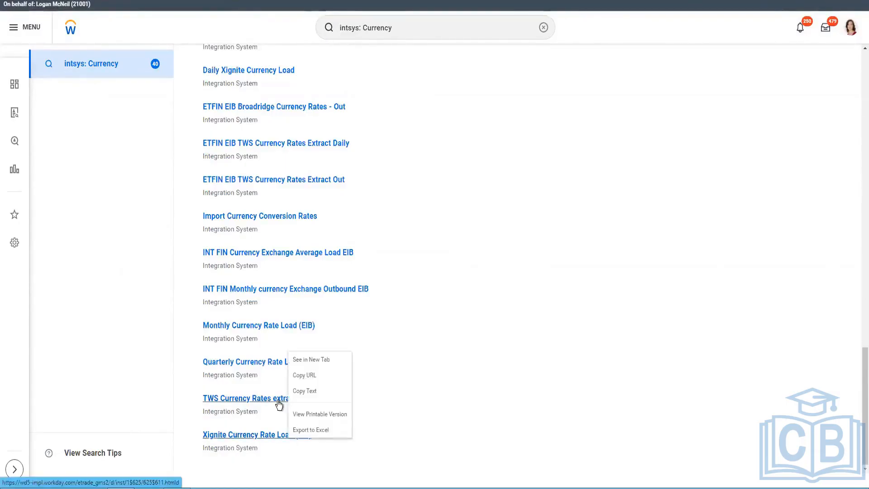
left_click(401, 316)
scroll(400, 316, "up", 3)
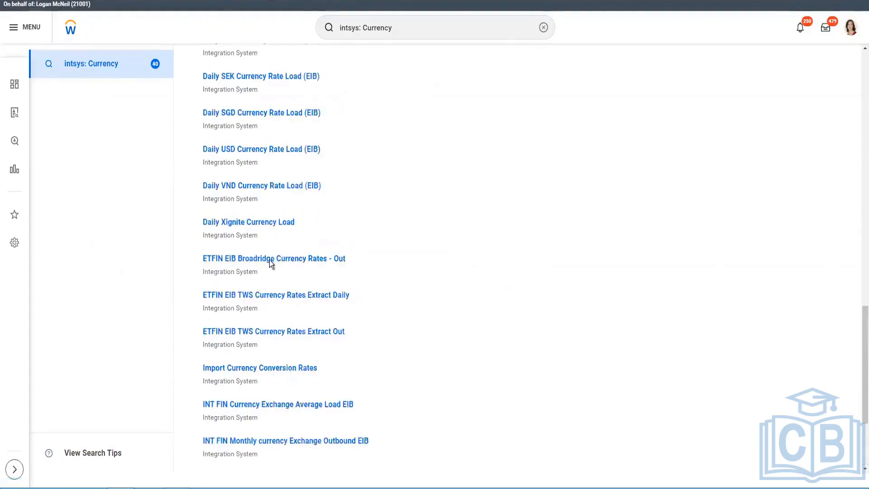
right_click(277, 232)
scroll(273, 170, "up", 1)
scroll(285, 171, "up", 12)
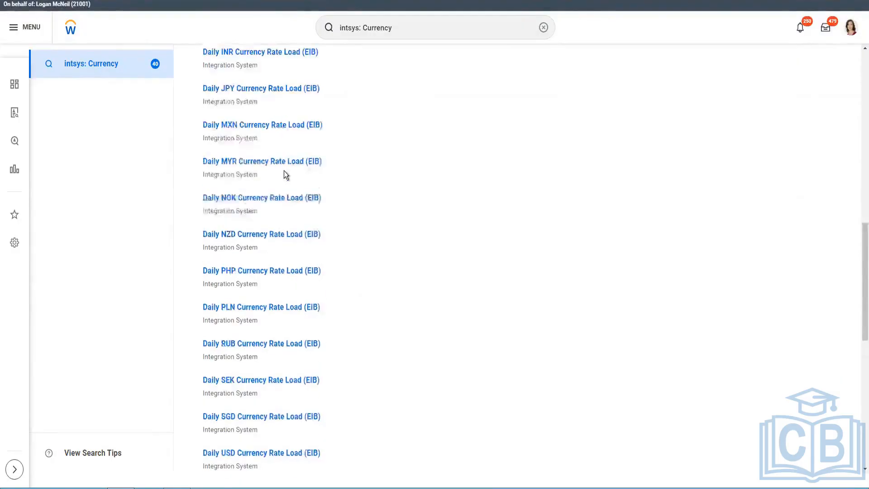
scroll(279, 178, "up", 5)
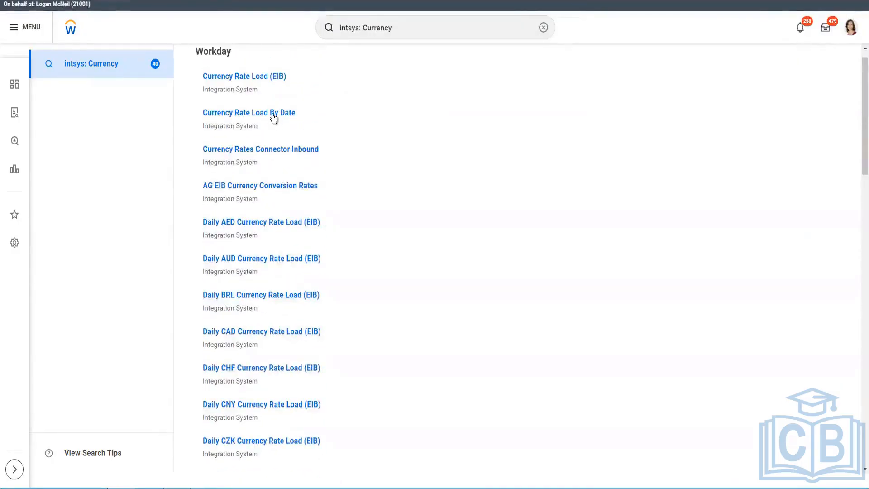
Step: Open AG EIB Currency Conversion Rates in a new tab, then open Currency Rate Load By Date
right_click(291, 129)
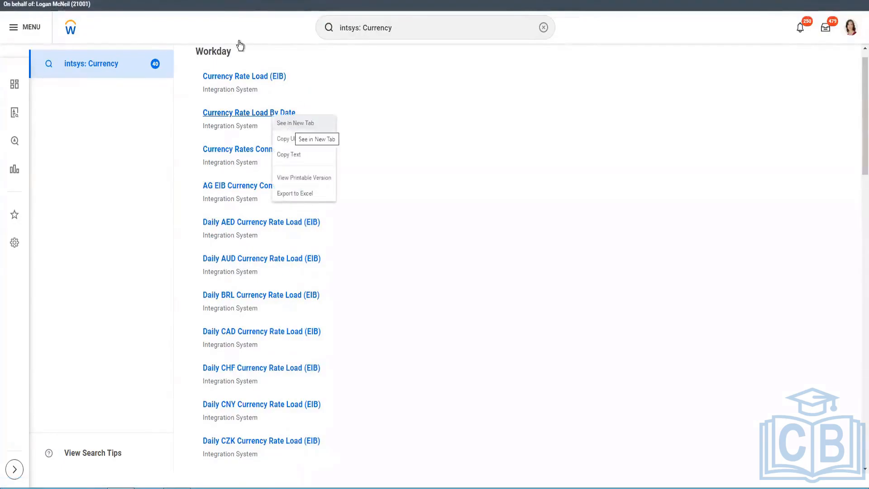
left_click(152, 1)
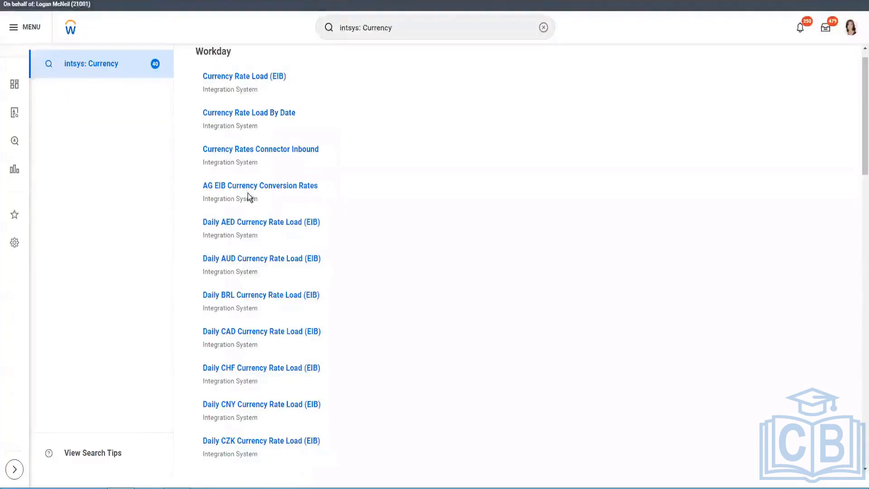
right_click(272, 198)
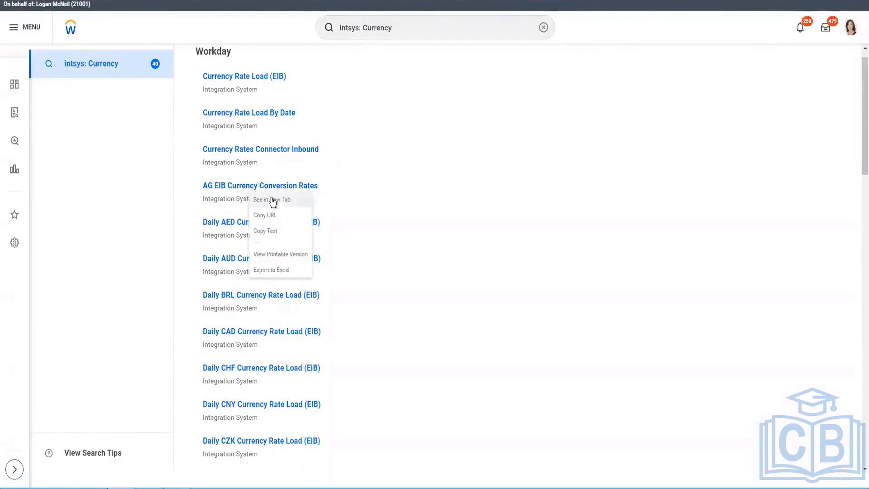
left_click(272, 199)
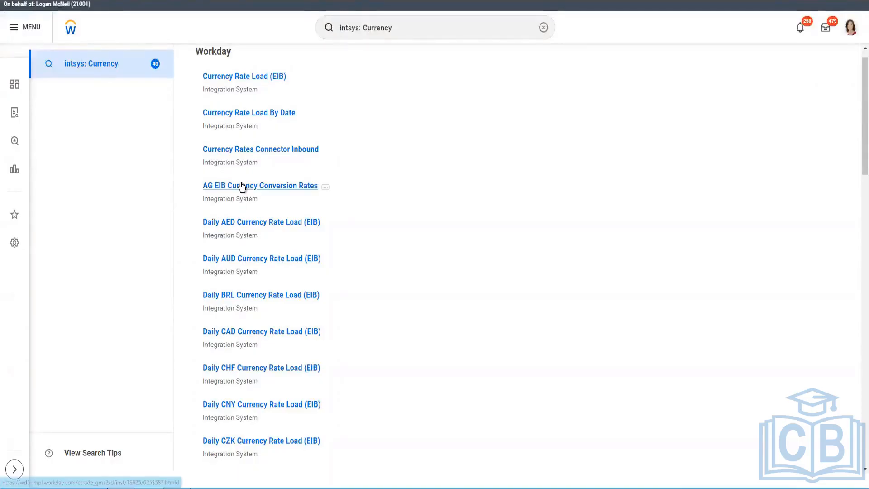
right_click(254, 196)
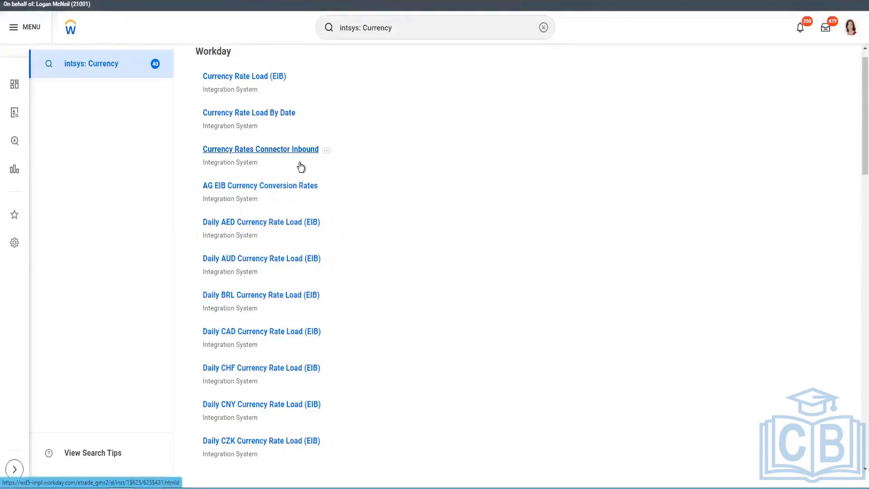
right_click(301, 166)
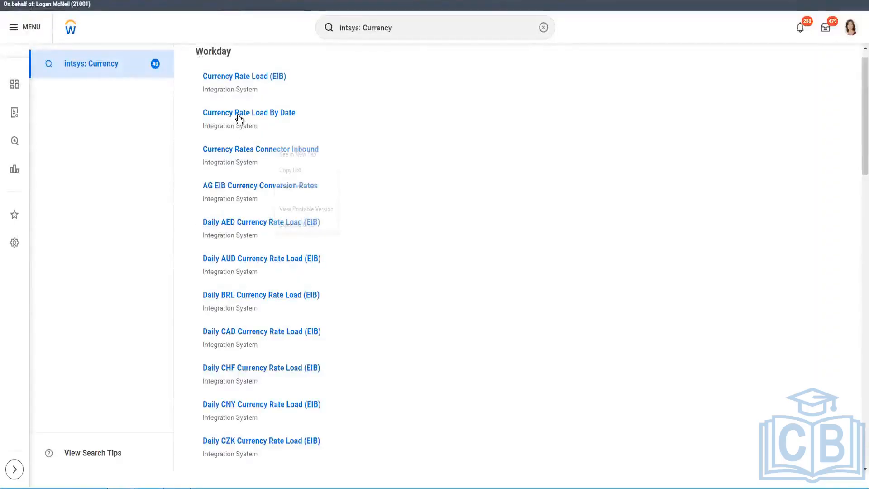
right_click(240, 119)
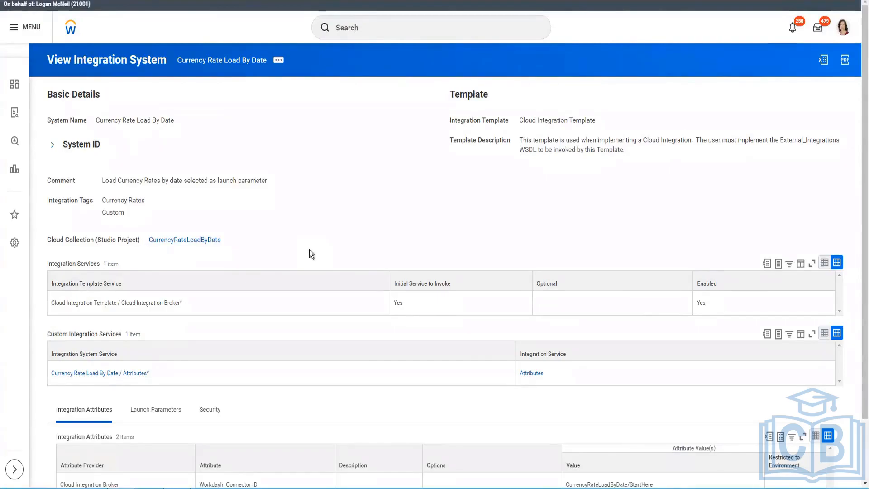
Step: Review the Cloud Integration Broker service name, connector ID CurrencyRateLoadByDate/StartHere and the CurrencyRateLoadByDate collection
scroll(309, 249, "down", 1)
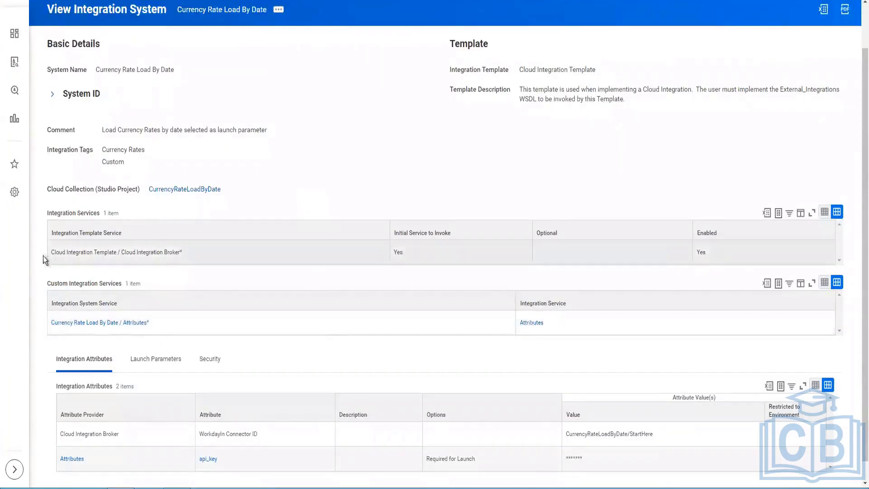
left_click_drag(199, 253, 107, 252)
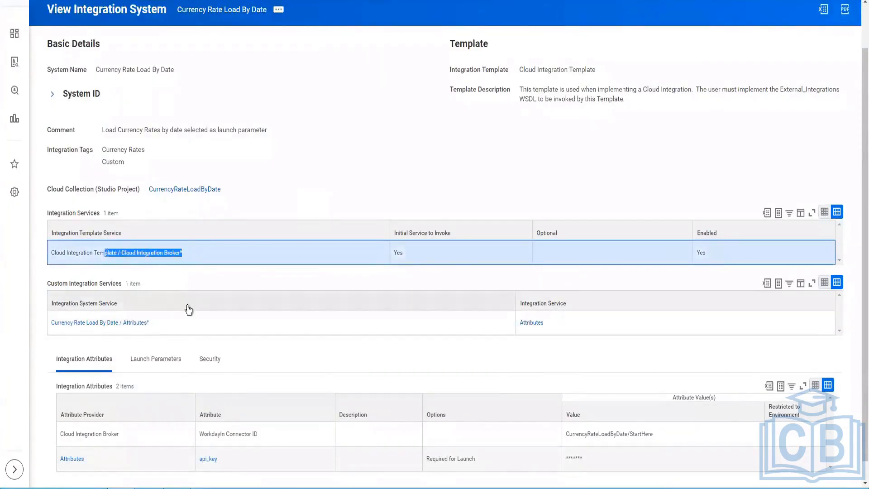
scroll(188, 306, "down", 1)
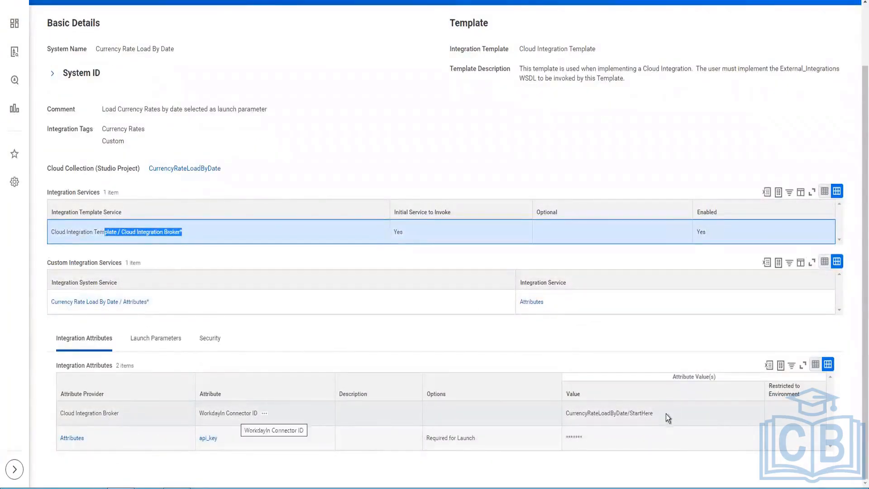
left_click_drag(655, 414, 553, 422)
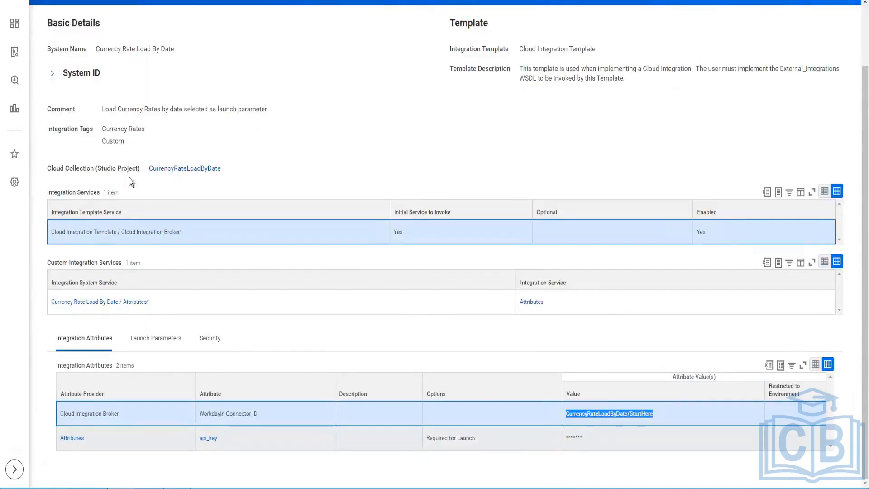
right_click(202, 169)
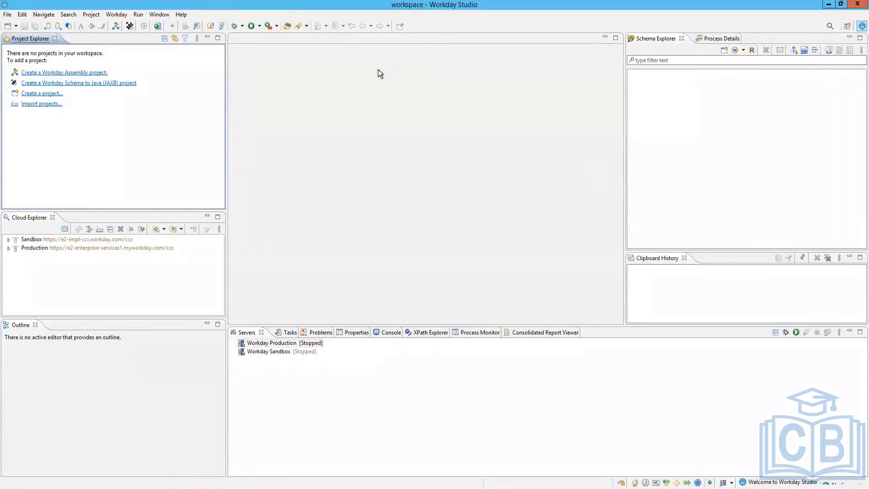
Step: Start a CLAR import, then cancel it without choosing a file
left_click(59, 26)
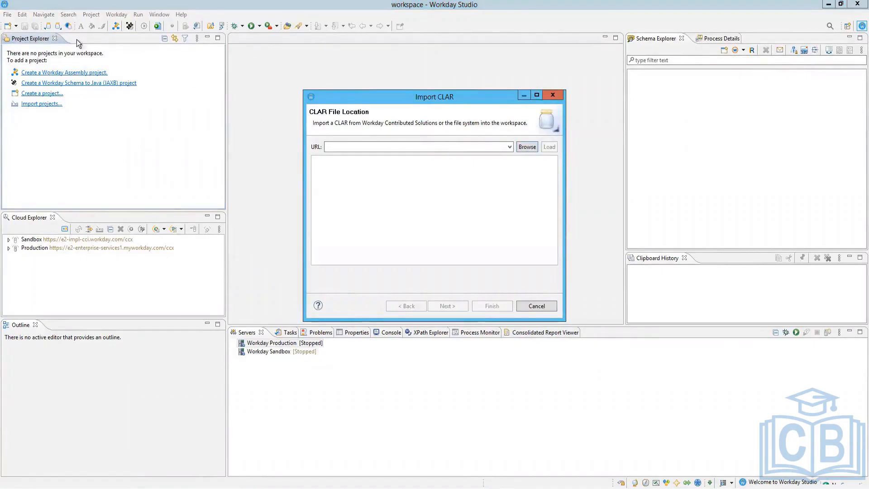
left_click(526, 147)
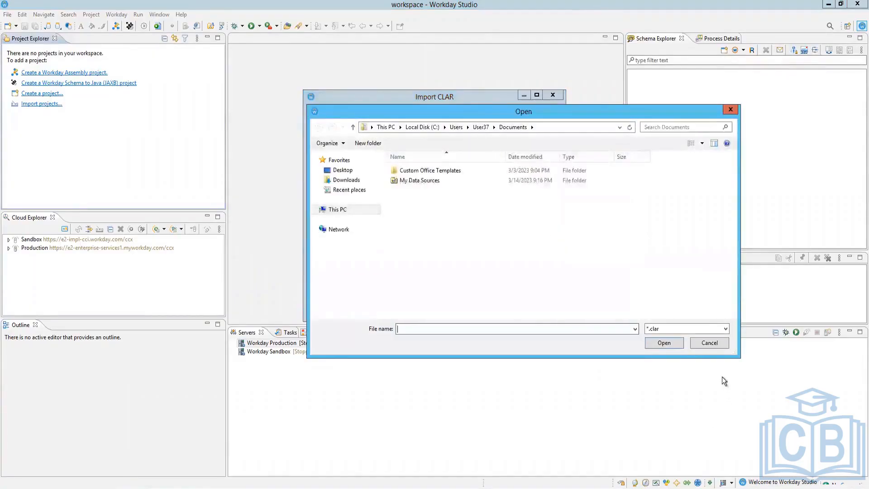
left_click(710, 343)
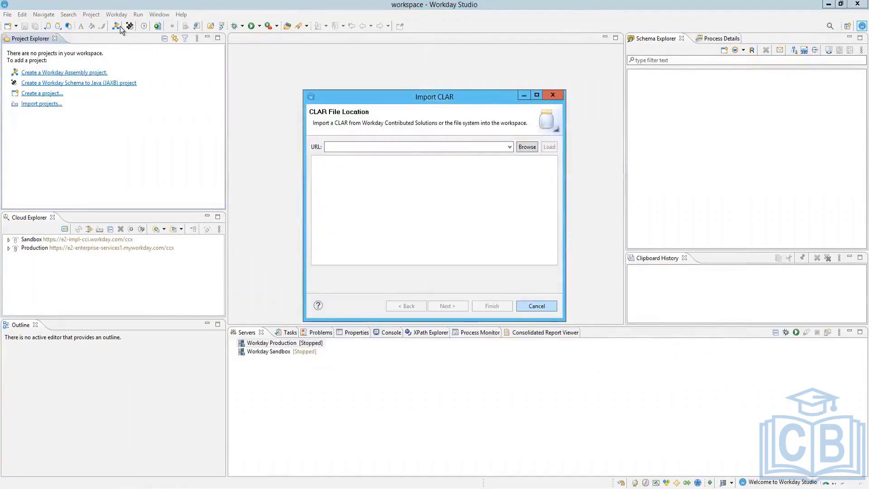
left_click(537, 306)
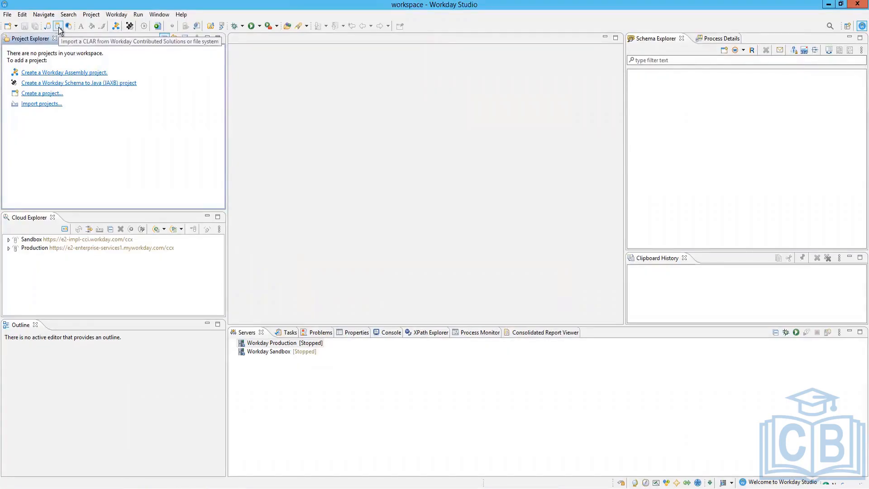
Step: Import CurrencyRateLoadByDate (2).clar from Downloads into the workspace
left_click(59, 27)
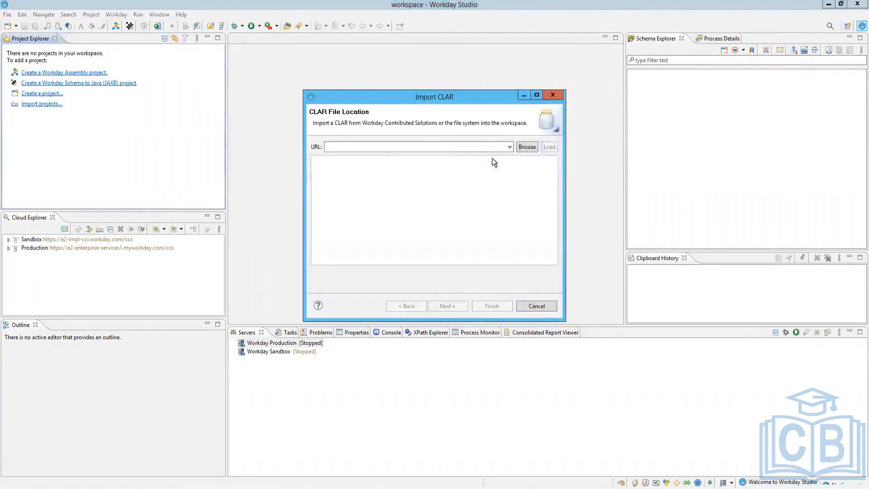
left_click(527, 146)
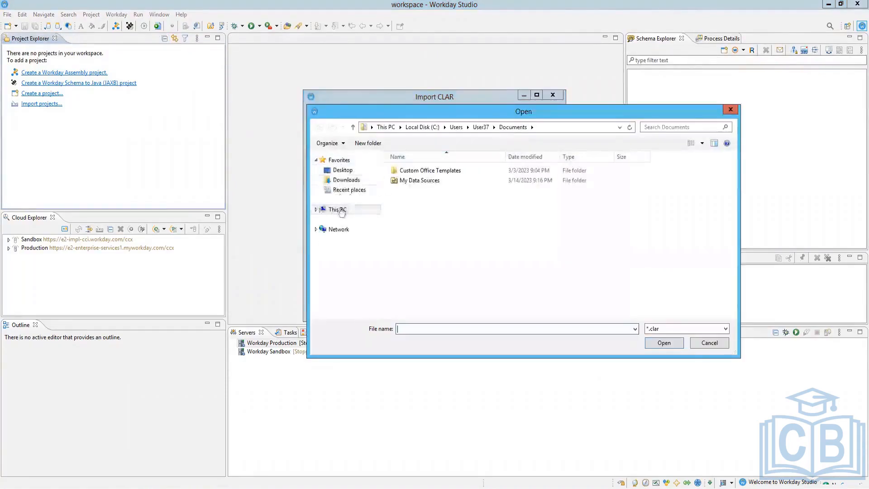
left_click(340, 180)
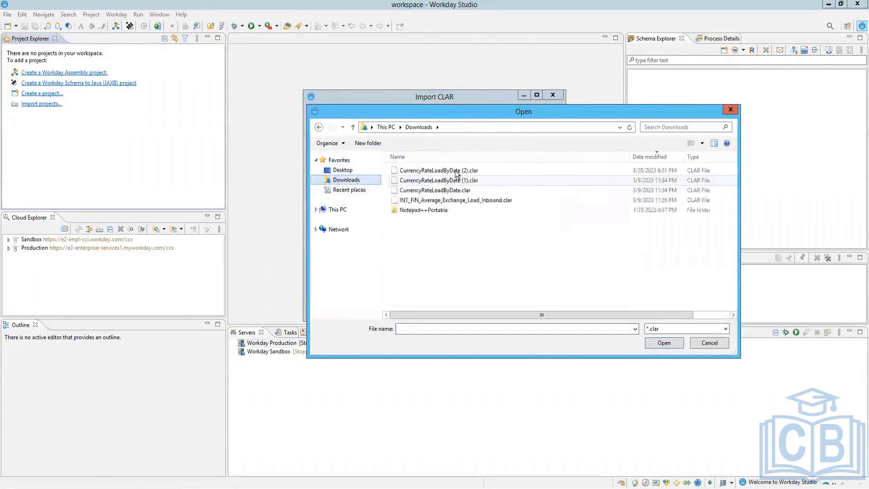
left_click(656, 168)
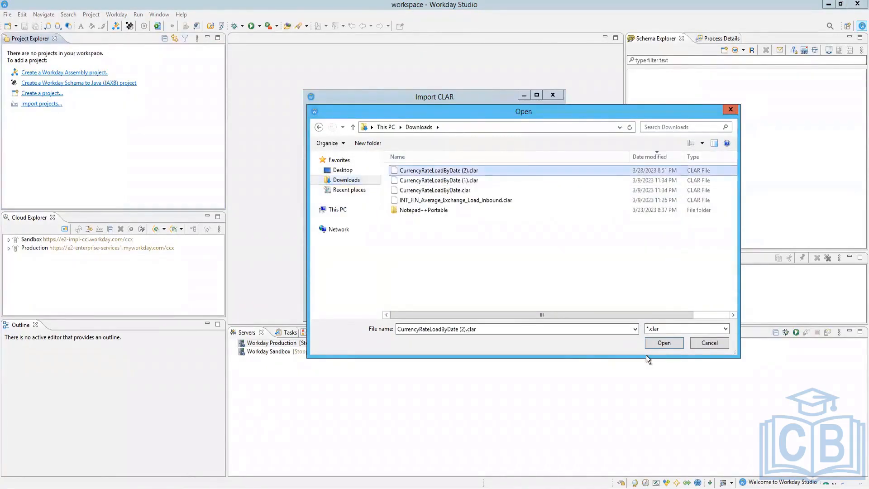
left_click(669, 343)
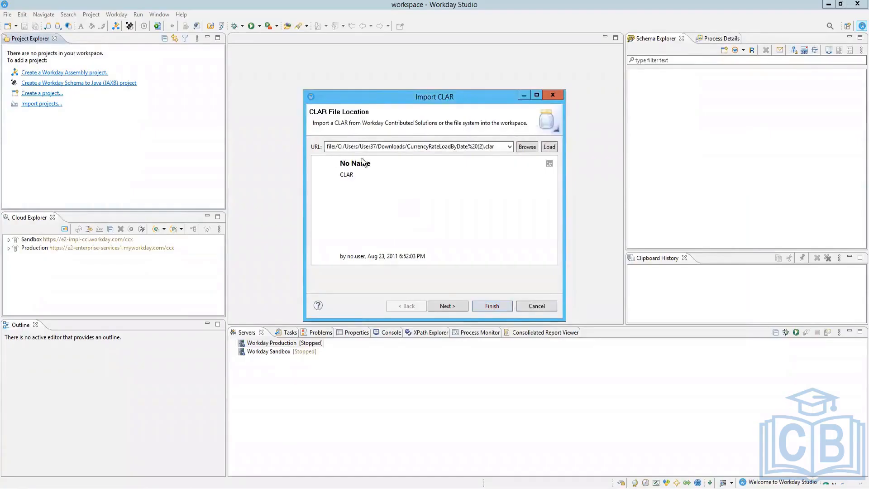
left_click(447, 308)
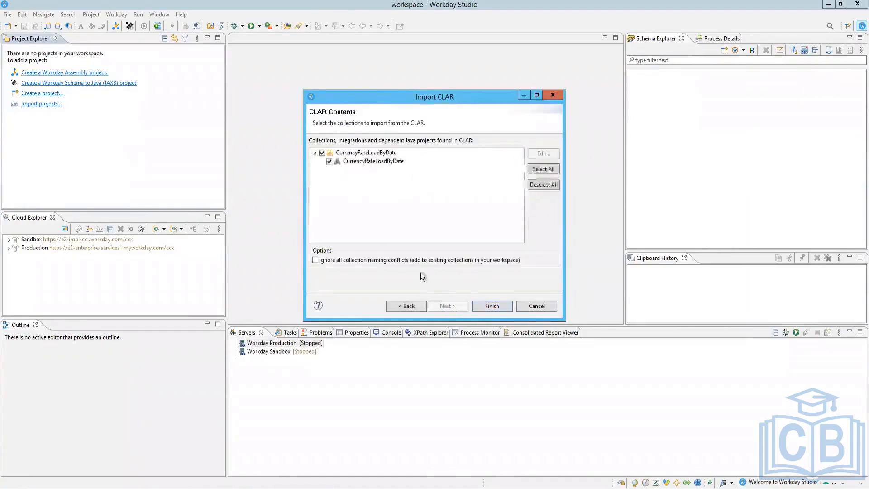
left_click(494, 306)
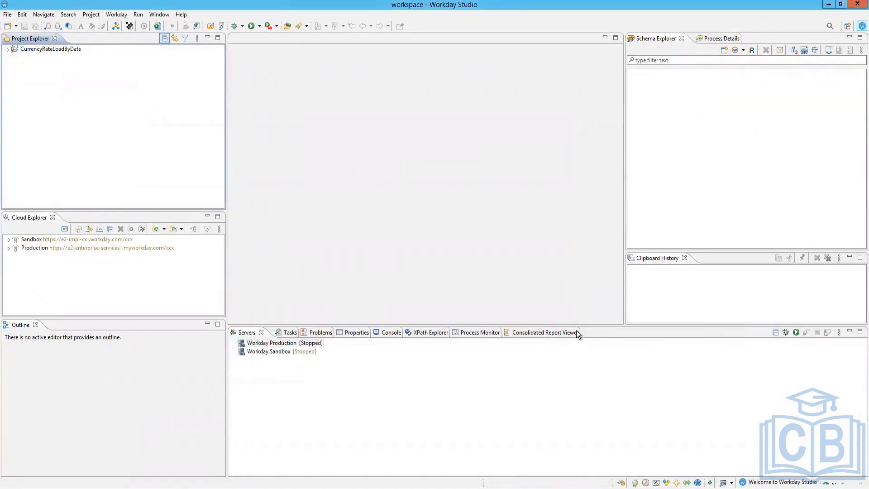
Step: Expand the project's ws, Assembly, JRE System Library and src nodes, then bring up Assembly (16.0)'s actions
left_click(8, 49)
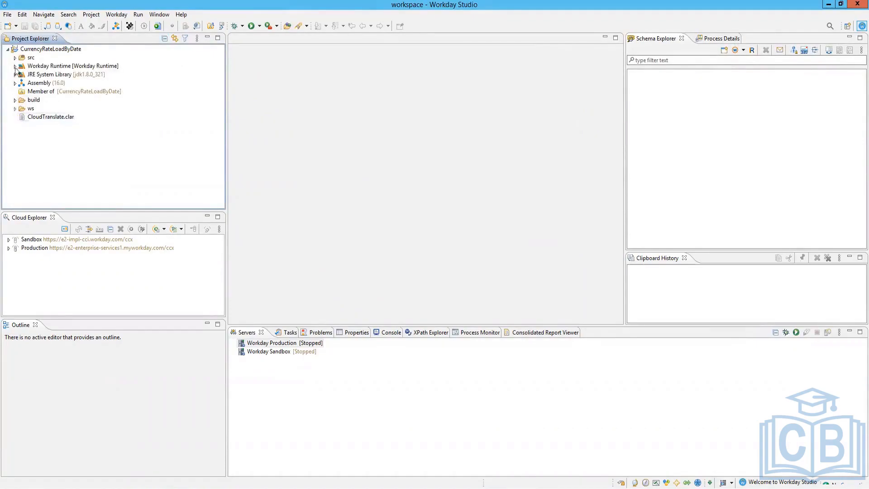
left_click(15, 109)
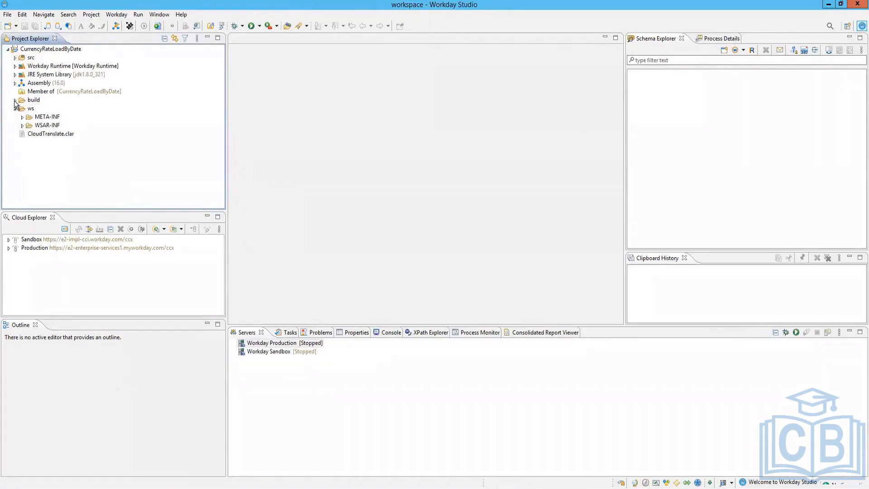
left_click(15, 83)
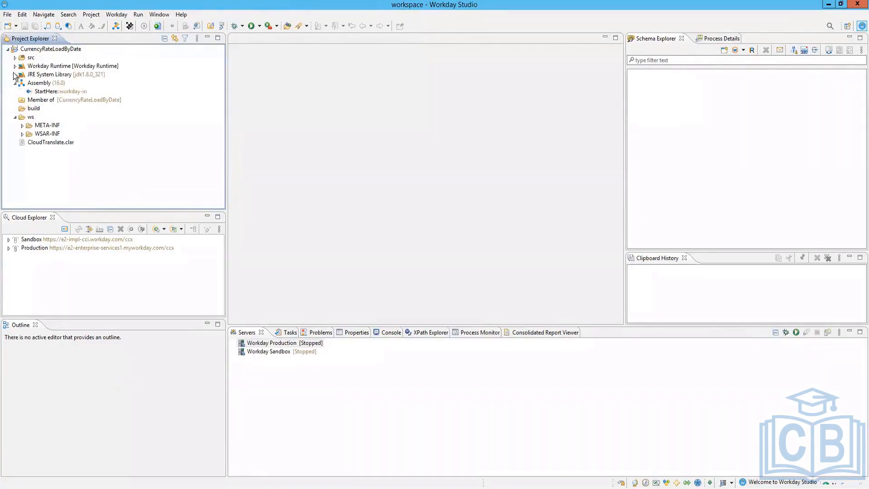
left_click(15, 75)
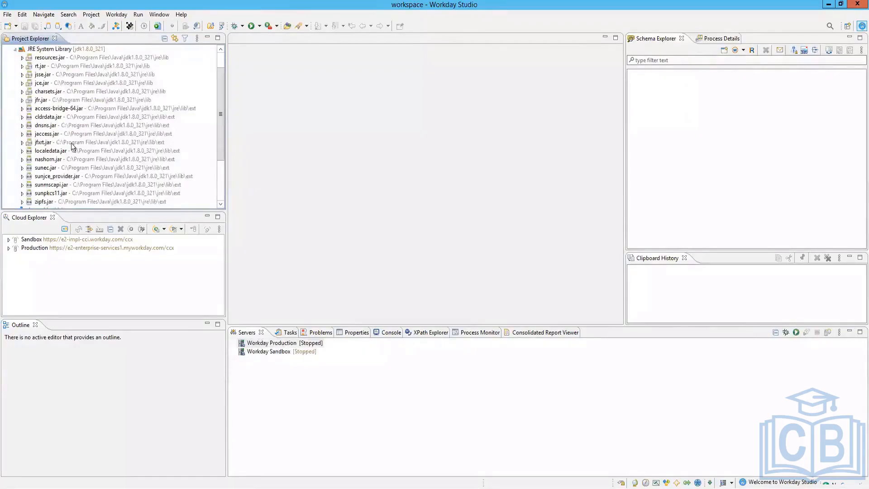
scroll(72, 145, "up", 1)
left_click(15, 75)
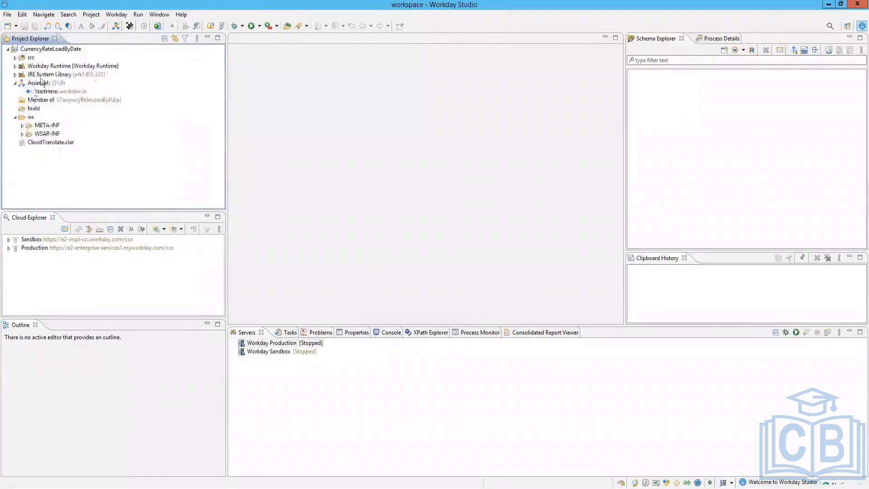
left_click(15, 58)
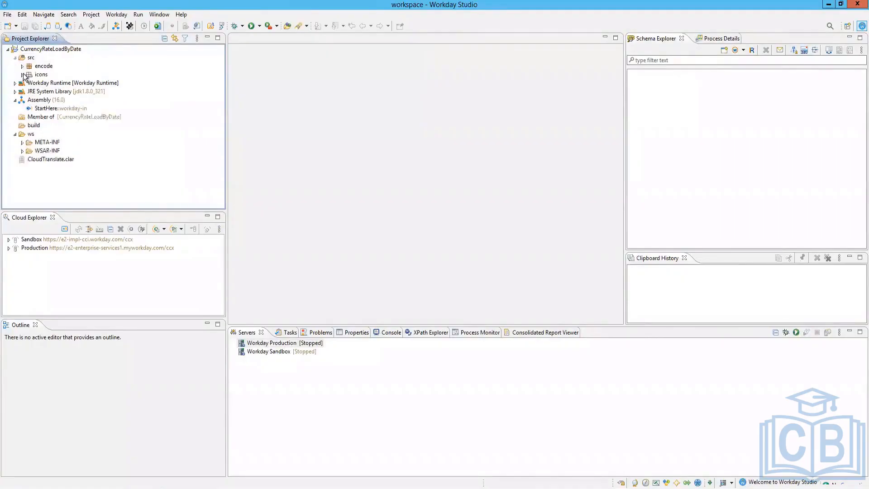
left_click(50, 100)
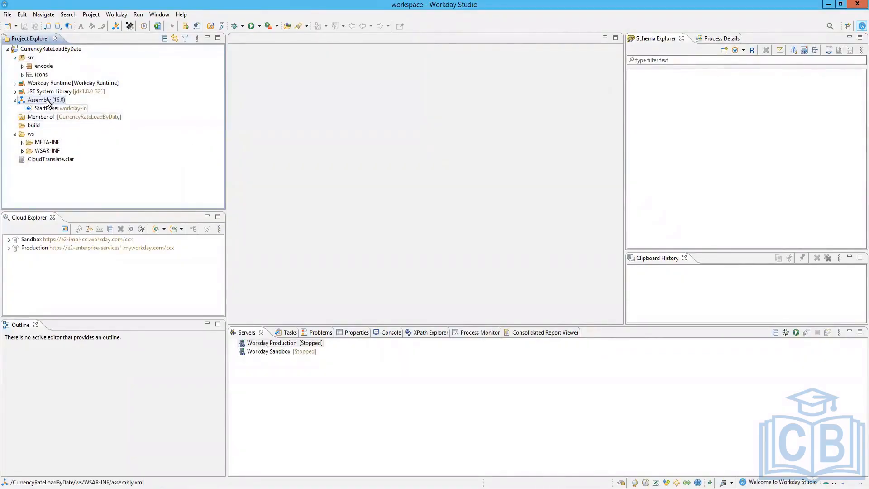
key("shift+F10")
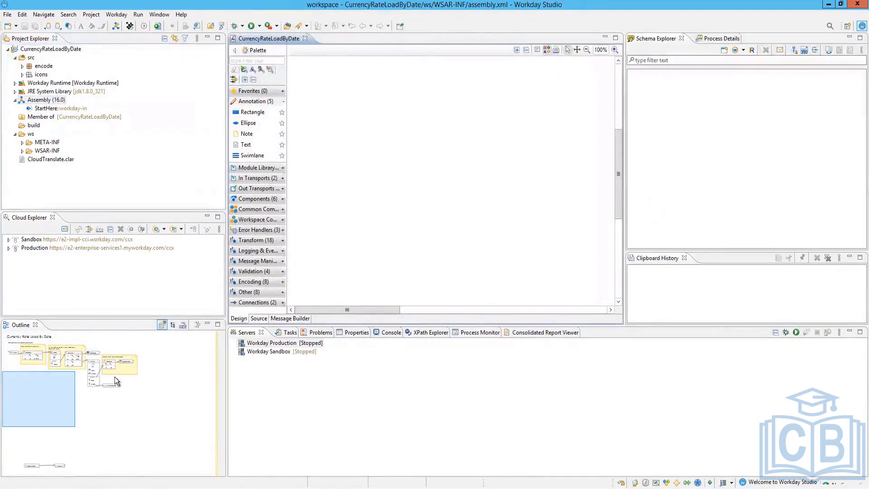
Step: Hide the tenant connections and schema views and enlarge the diagram editor
left_click_drag(20, 403, 85, 322)
left_click(207, 217)
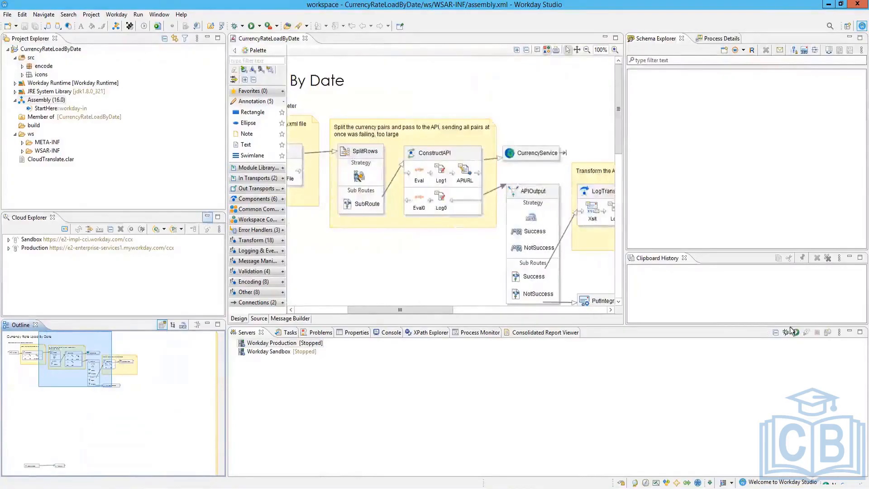
left_click(849, 257)
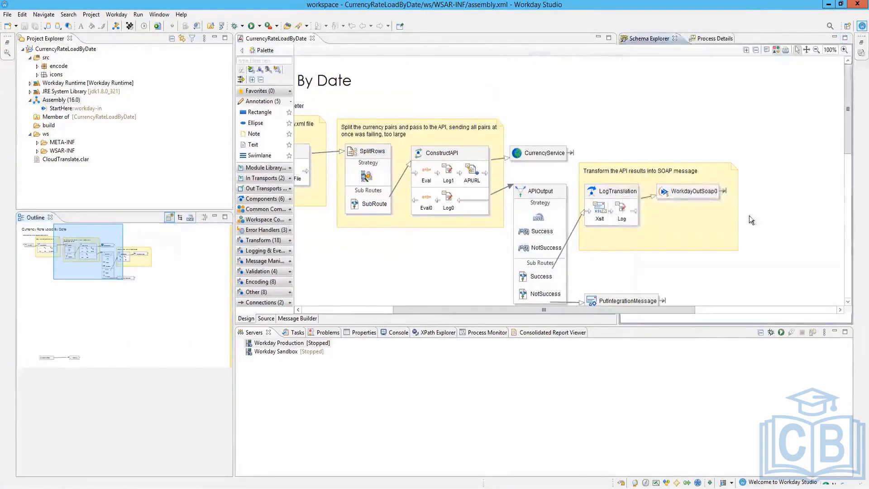
left_click_drag(548, 324, 547, 433)
left_click_drag(499, 417, 352, 421)
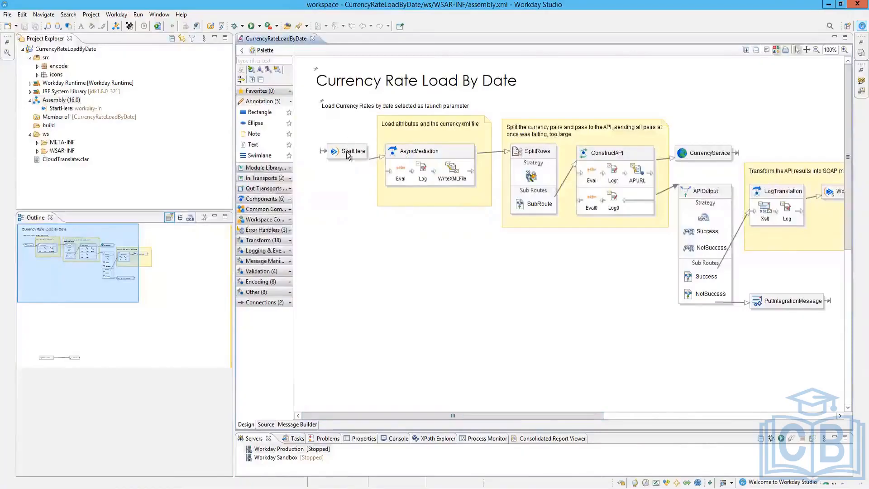
Step: Select the StartHere step and the Eval step, then view the assembly's XML source
left_click(351, 154)
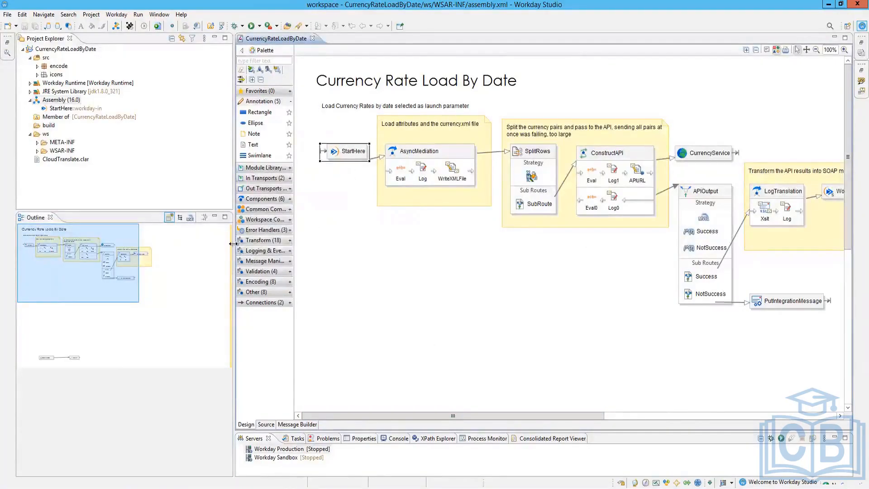
left_click_drag(233, 244, 140, 243)
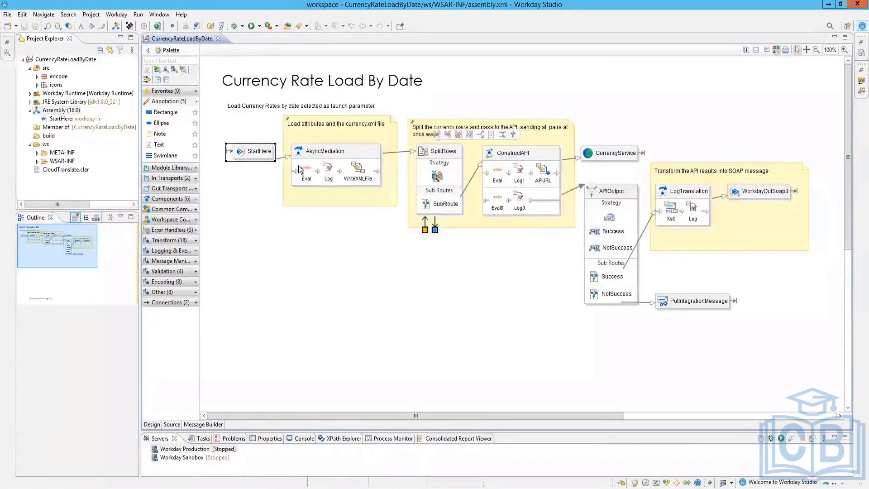
left_click(252, 154)
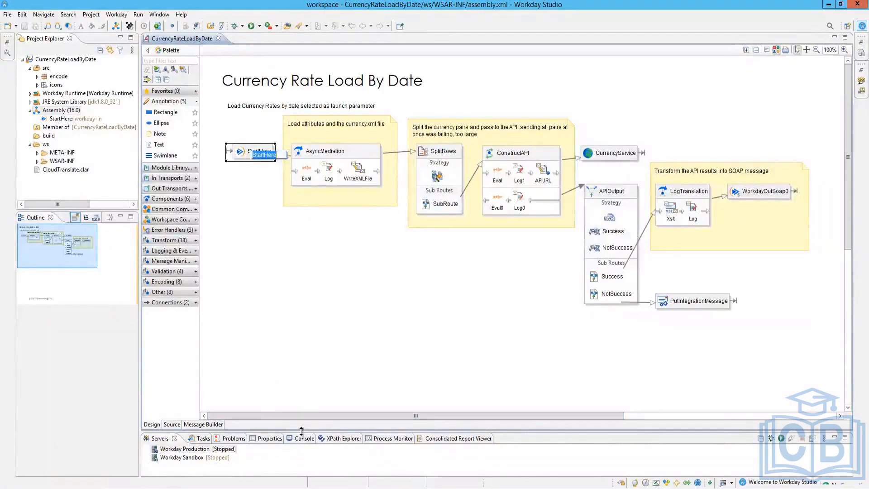
left_click_drag(301, 430, 310, 345)
left_click(303, 167)
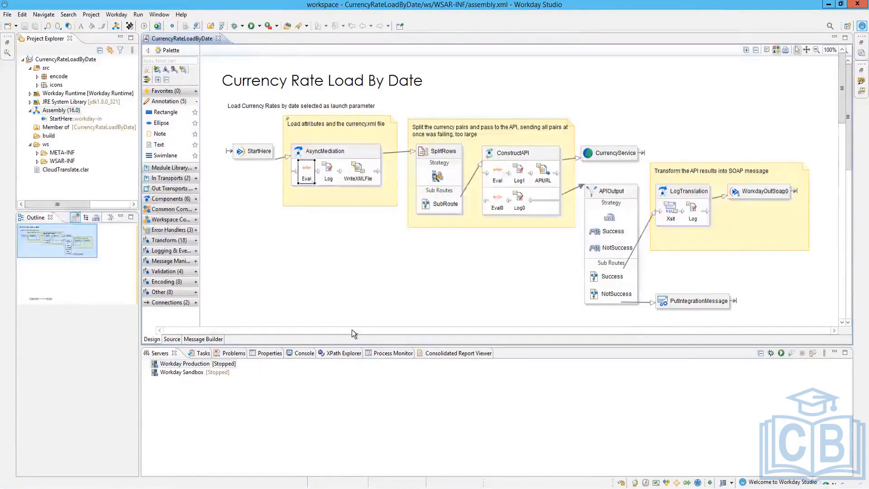
left_click(172, 339)
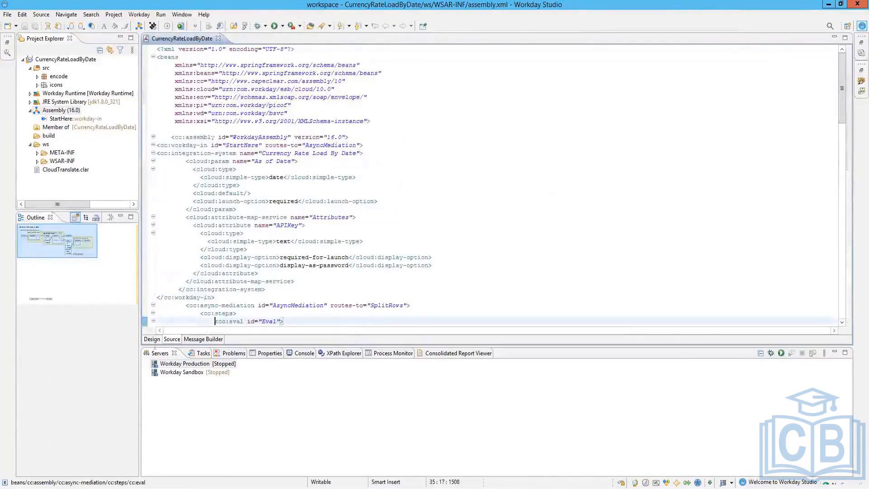
Step: Back on the diagram, review the Eval step's AsOfDate expressions and advanced settings, then select the Log step
left_click(155, 340)
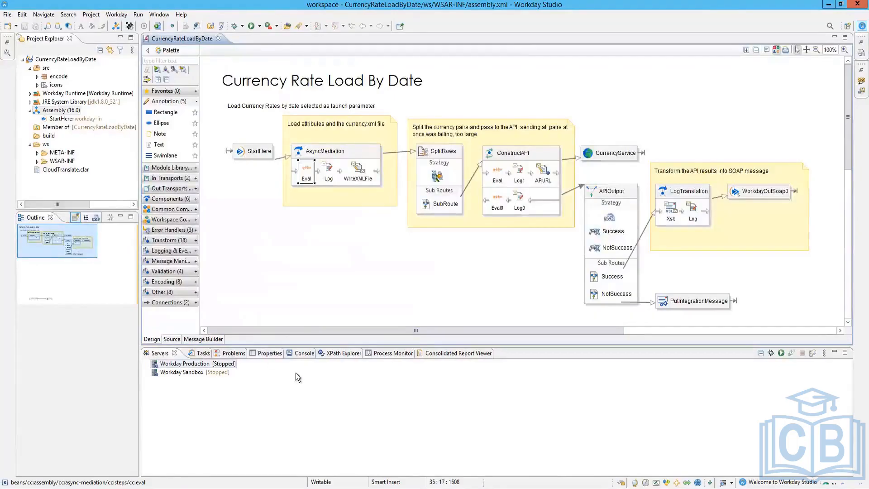
left_click(271, 354)
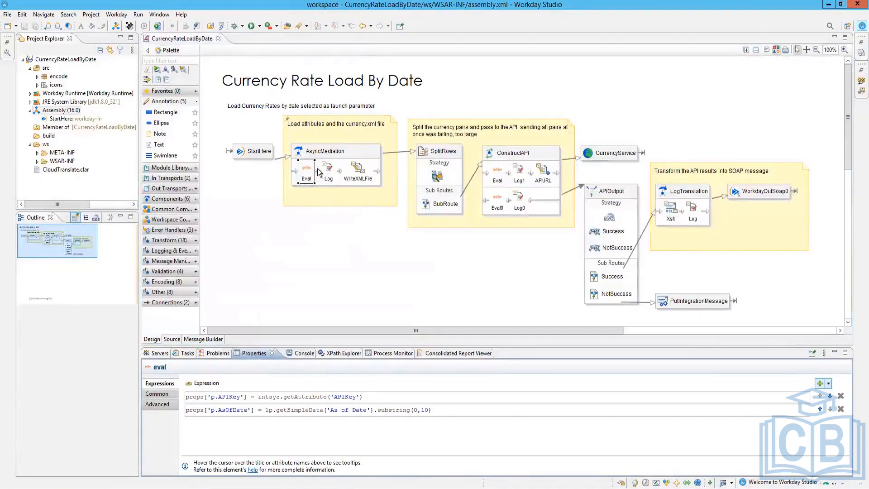
mouse_move(319, 173)
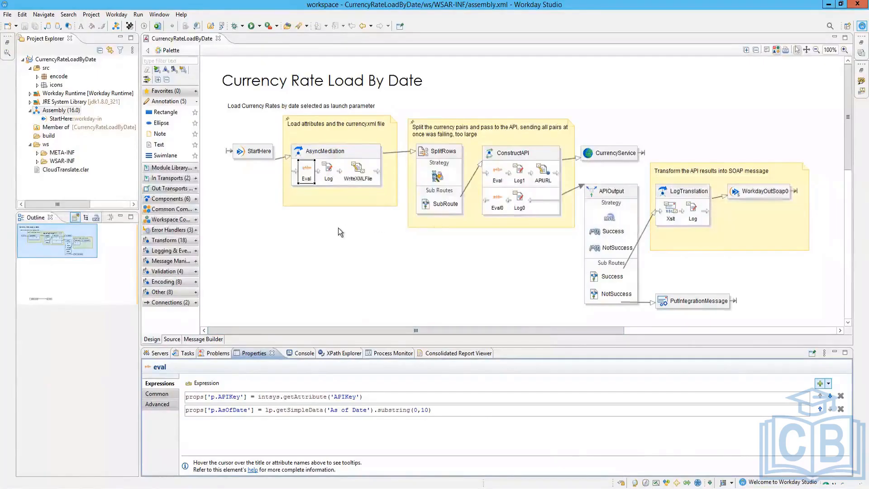
mouse_move(339, 228)
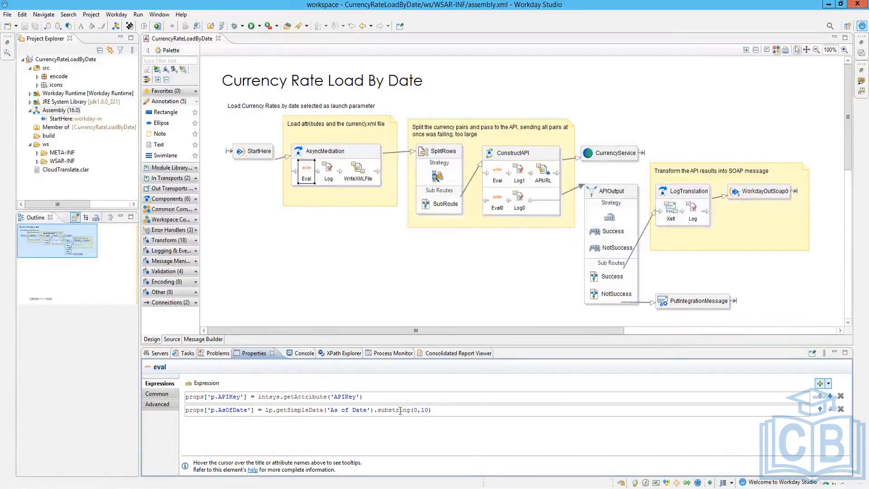
left_click_drag(429, 411, 424, 410)
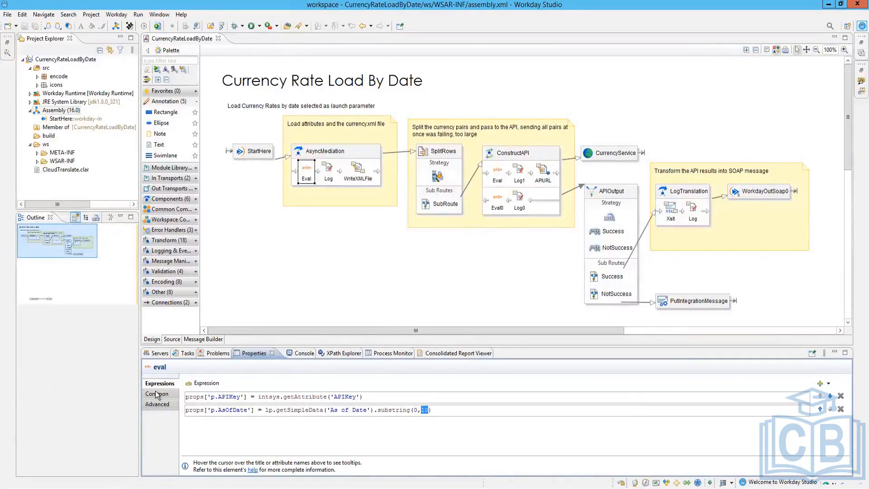
left_click(163, 404)
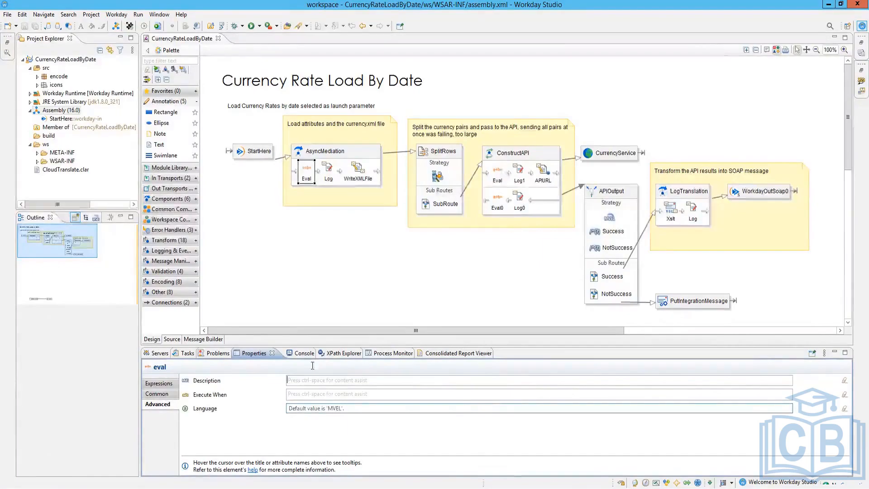
left_click(329, 171)
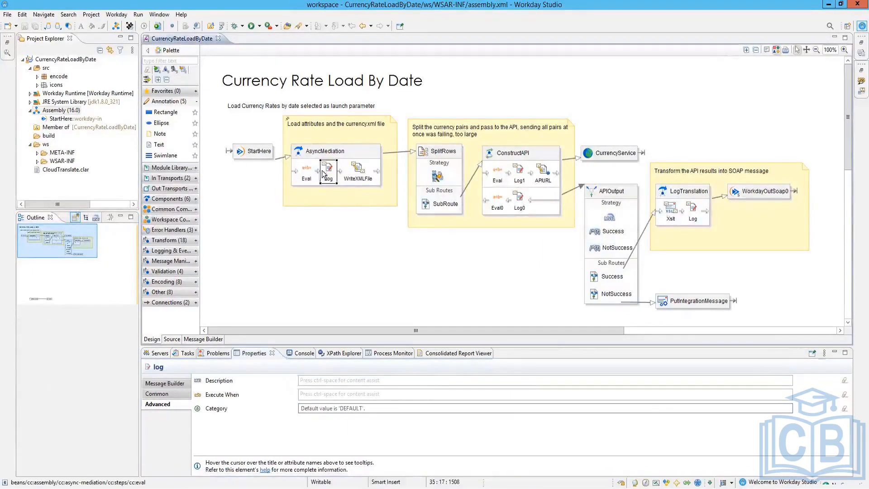
Step: Review the Log step's As Of Date and END ATTRIBUTES lines and the WriteXMLFile step's currencypairs.xml settings
left_click(172, 384)
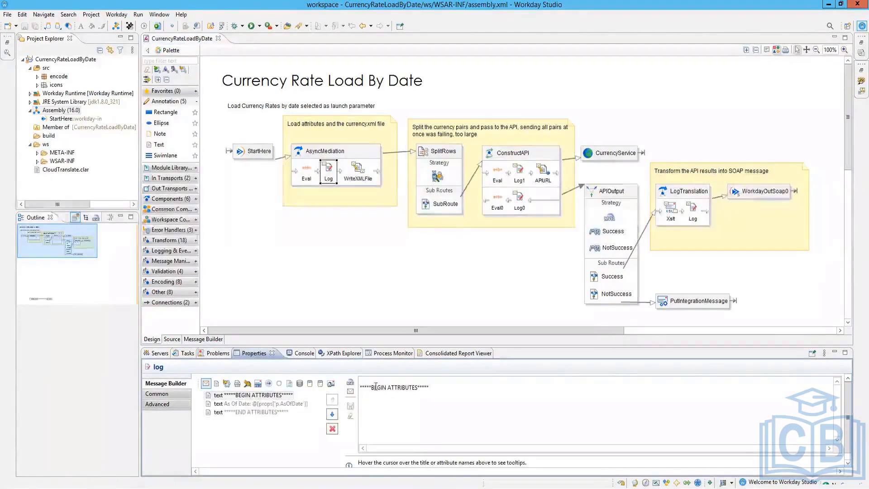
left_click(258, 406)
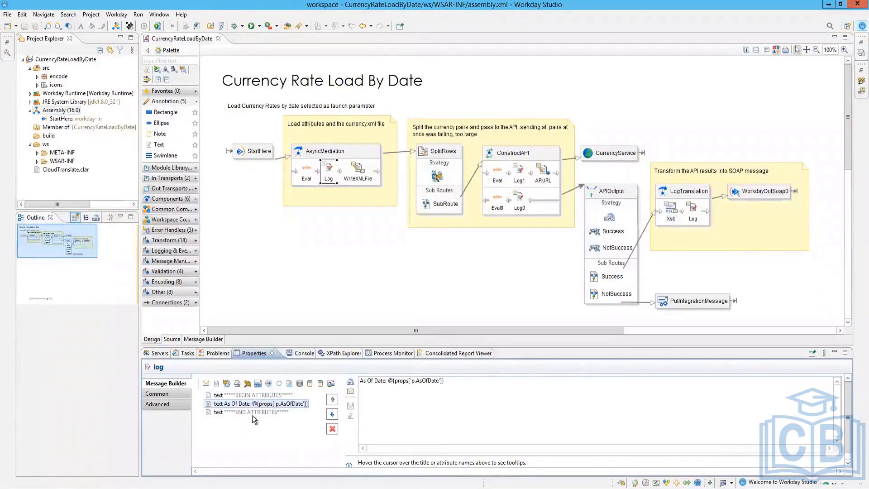
left_click(252, 411)
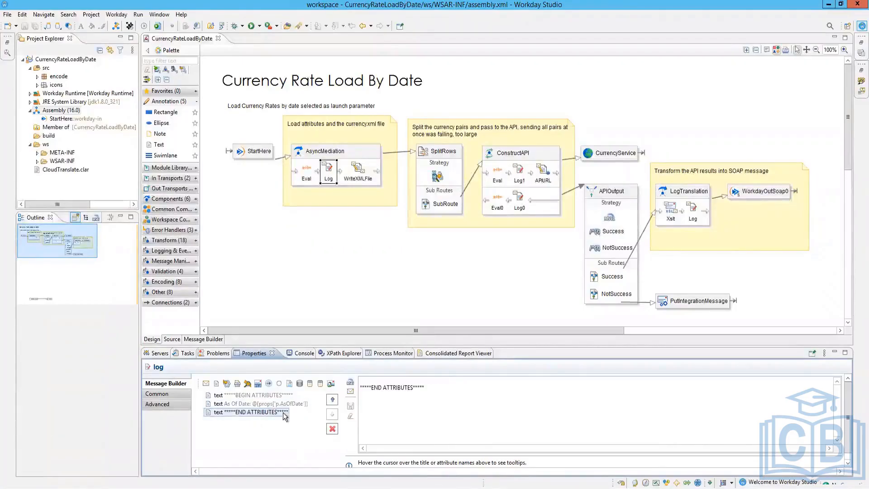
left_click(356, 171)
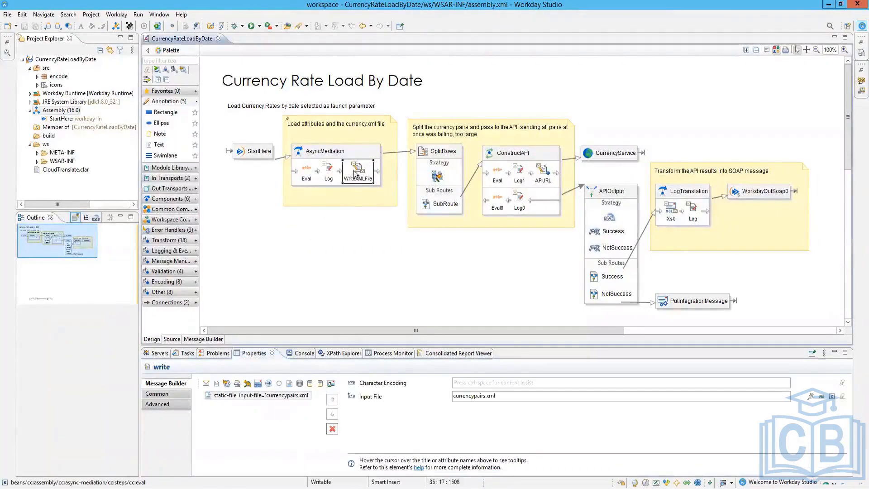
double_click(451, 397)
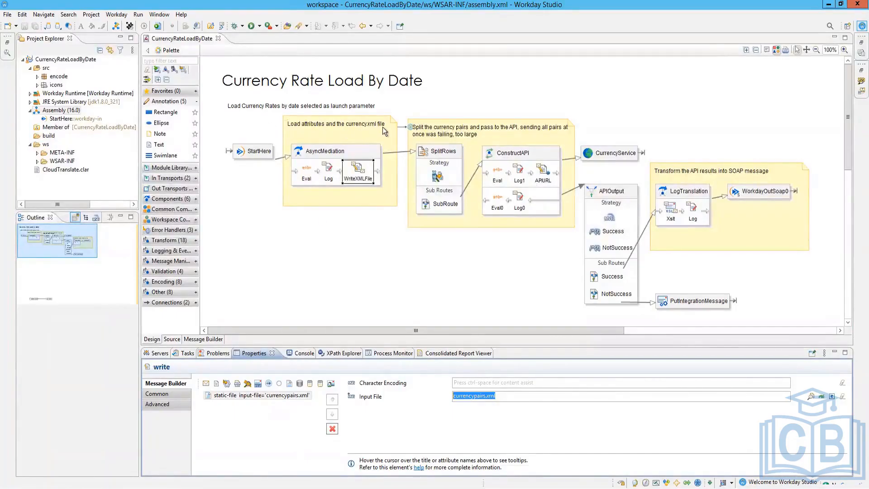
left_click(286, 395)
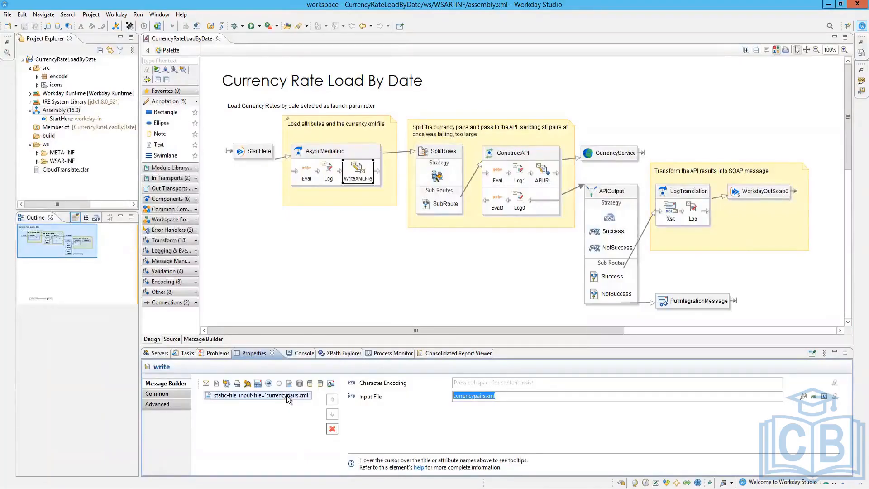
left_click(157, 394)
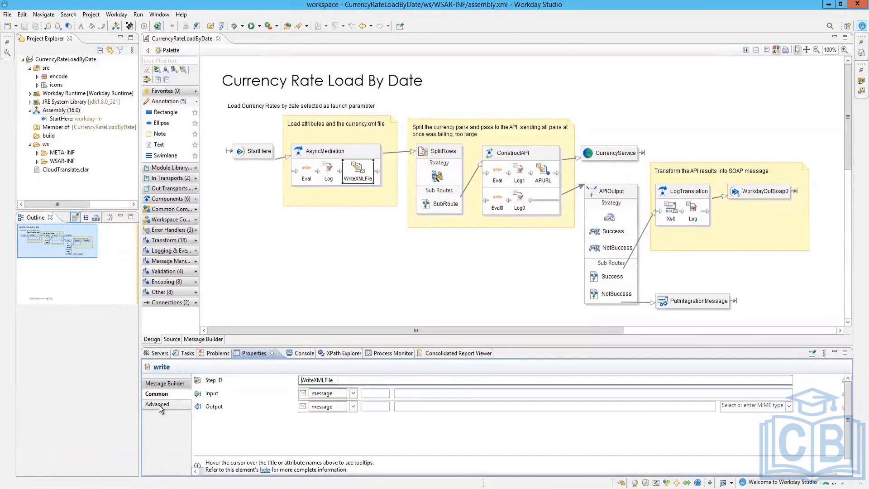
left_click(159, 405)
left_click(160, 384)
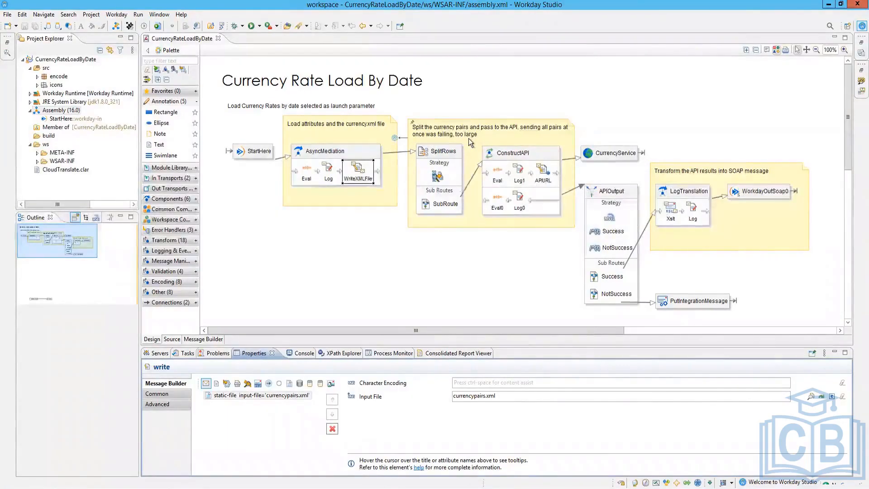
Step: Inspect SplitRows' XPath strategy, then find its /currencies/pair xpath-splitter in the XML source
left_click(442, 166)
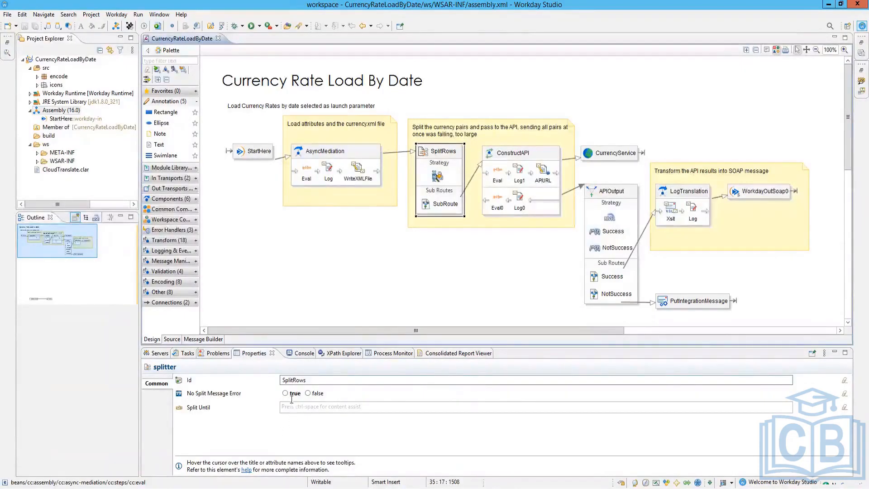
left_click(441, 176)
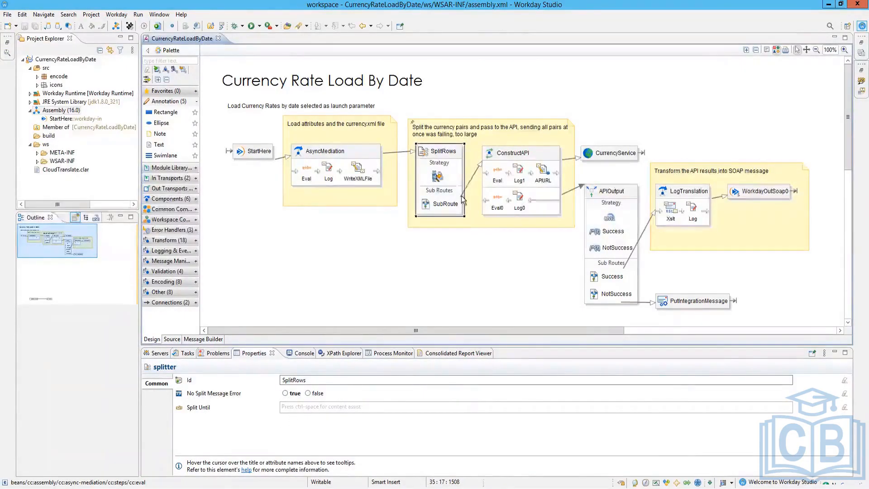
mouse_move(442, 176)
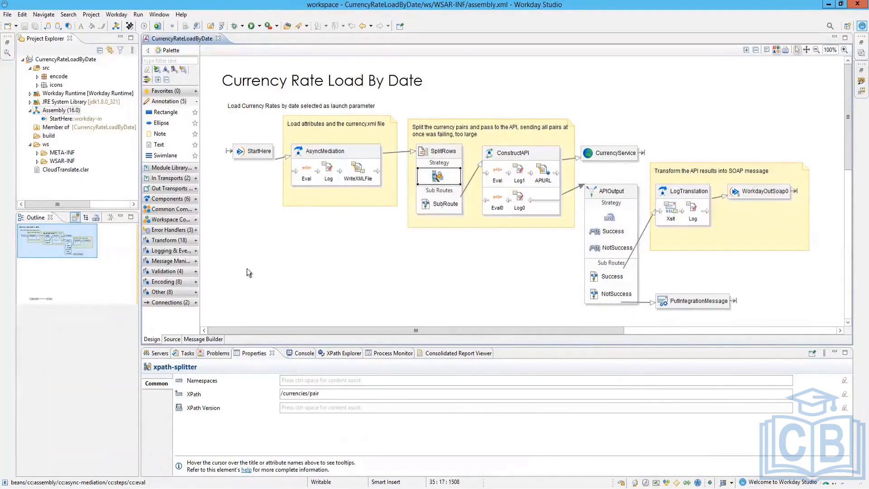
left_click(172, 339)
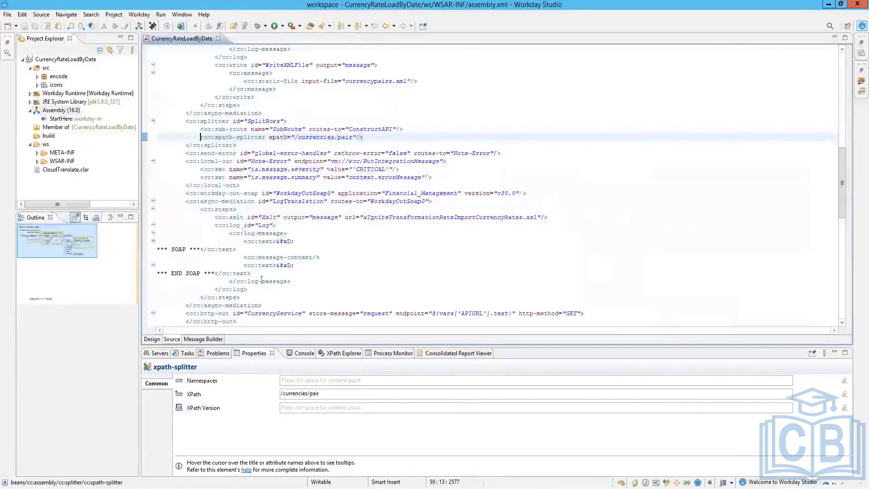
scroll(267, 286, "up", 9)
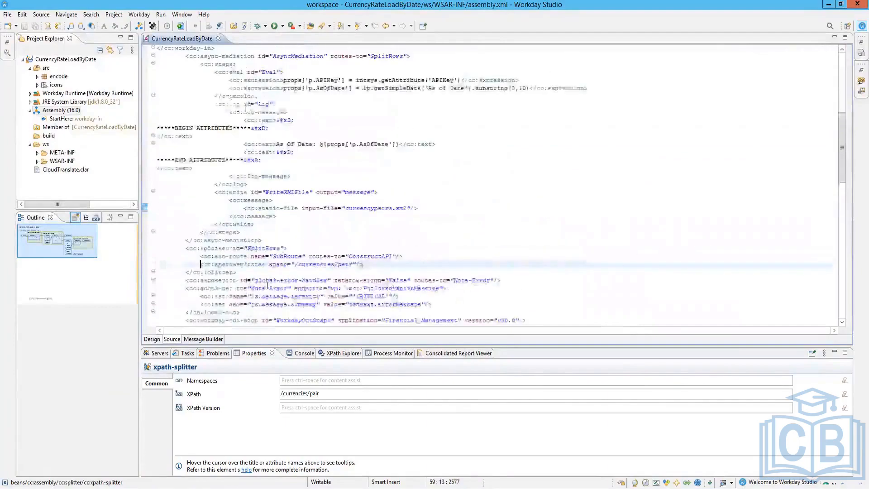
scroll(267, 286, "up", 4)
scroll(267, 286, "down", 5)
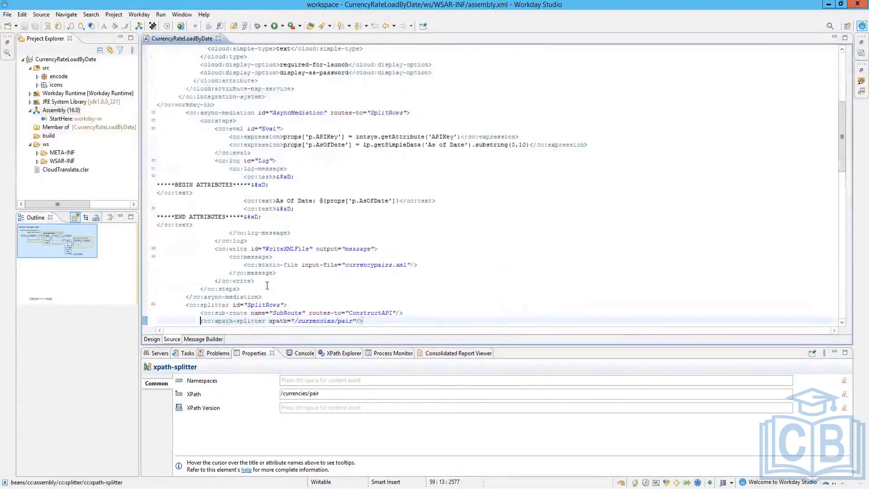
scroll(267, 285, "down", 2)
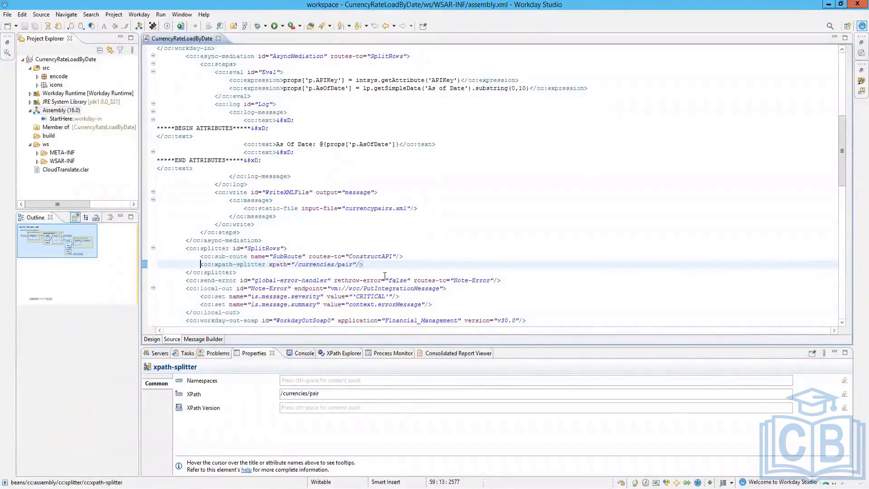
Step: On the diagram, inspect SubRoute, the splitter's XPath strategy and ConstructAPI, then select SplitRows
left_click(152, 340)
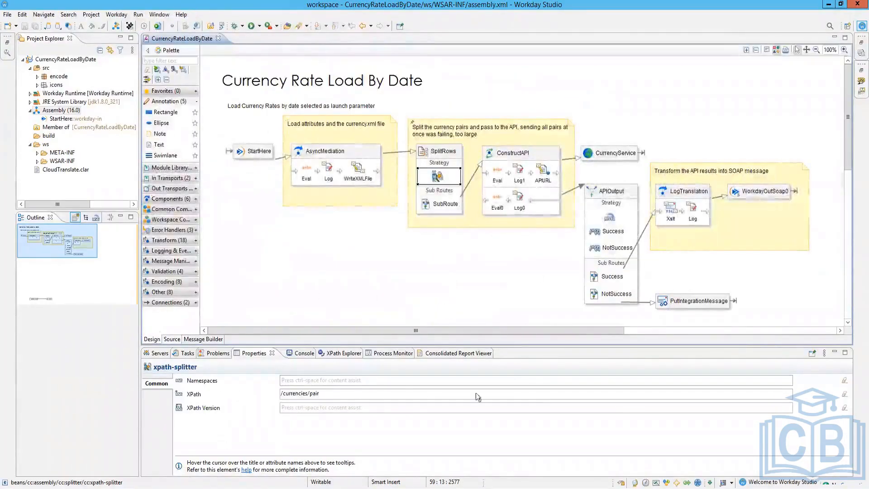
left_click(439, 204)
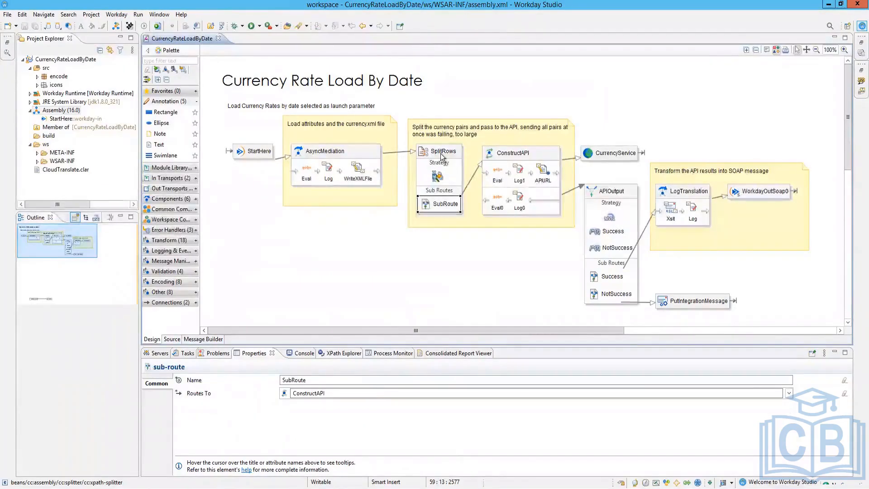
mouse_move(442, 156)
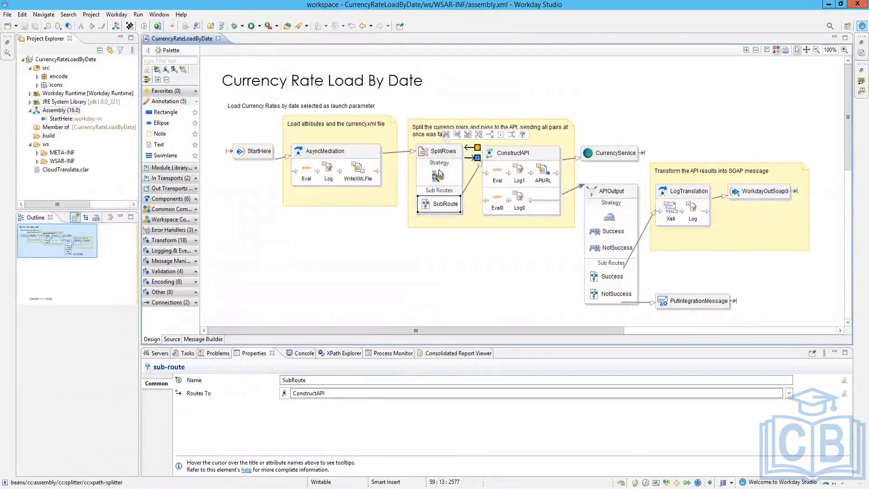
left_click(437, 181)
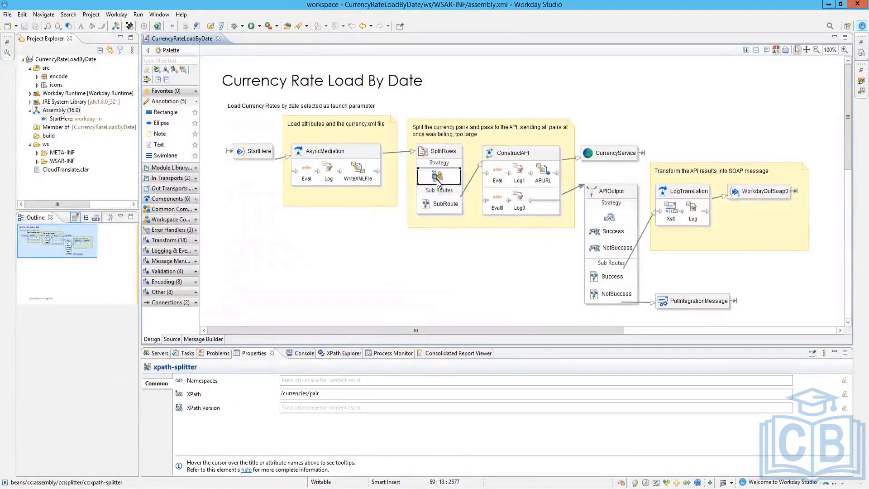
left_click(442, 204)
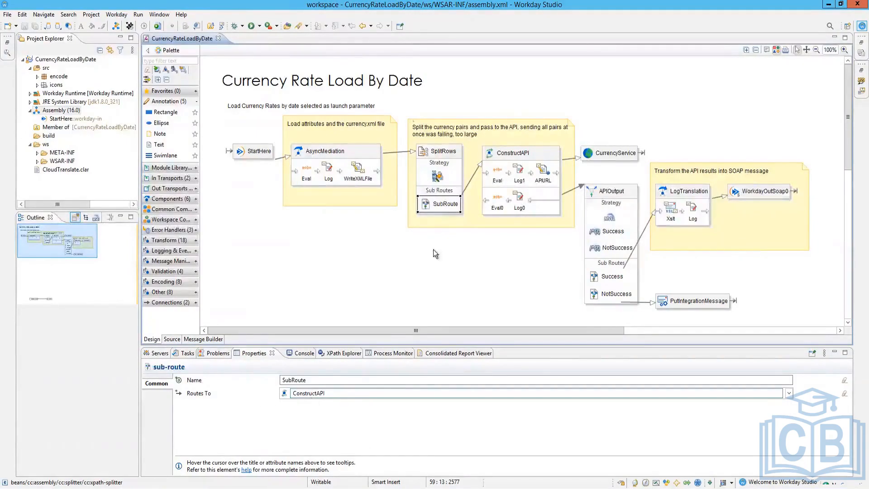
left_click(529, 168)
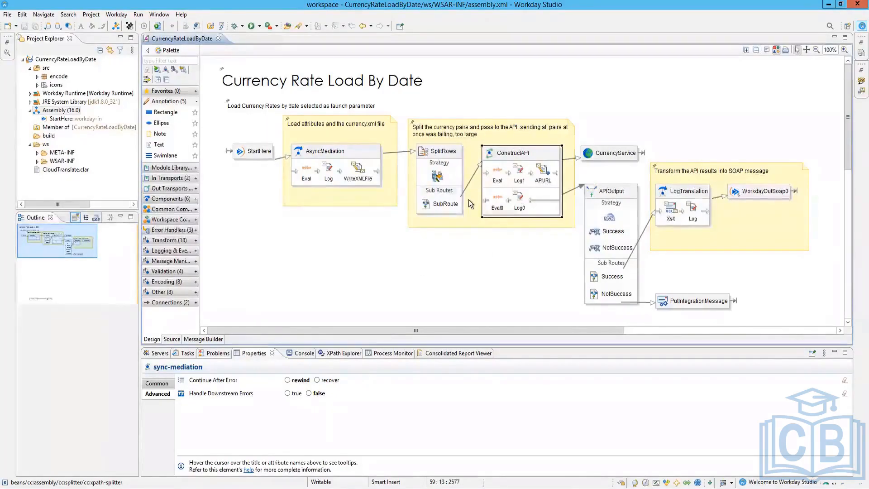
left_click(436, 157)
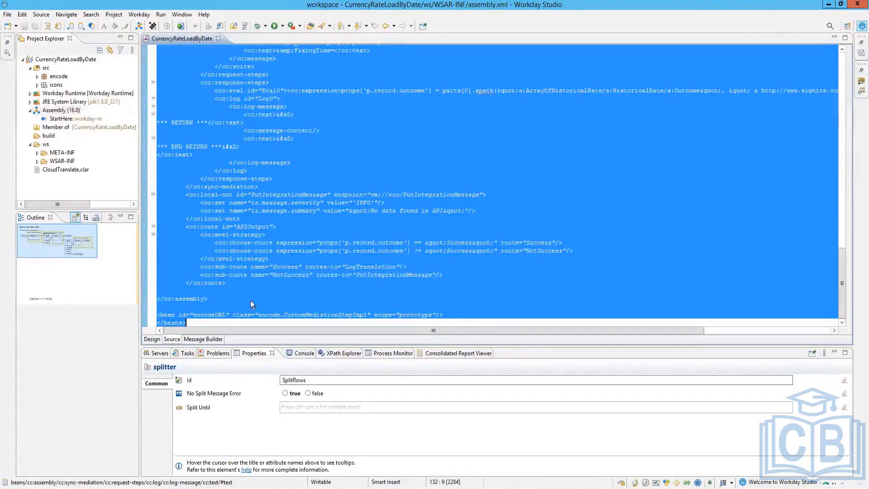
Step: Return to the design diagram and show ConstructAPI's Log1 message: BEGIN PAIR, @{props['pair']}, END PAIR
left_click(152, 340)
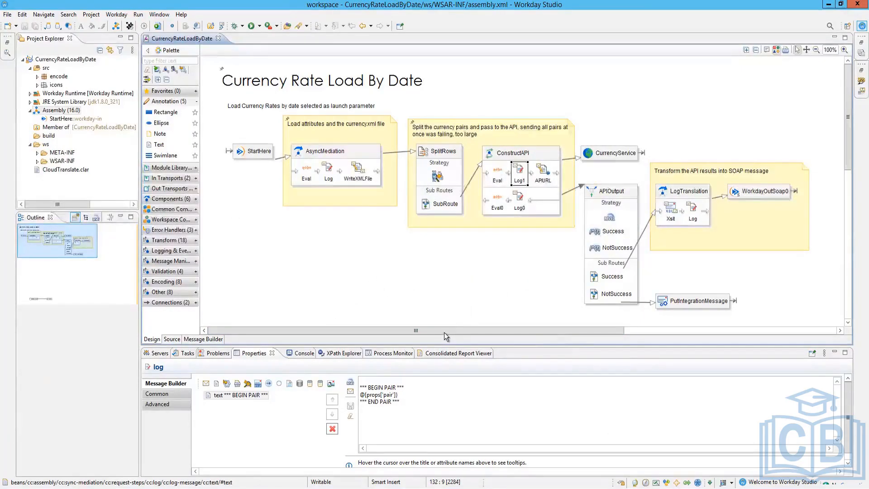
left_click_drag(455, 333, 388, 314)
mouse_move(362, 255)
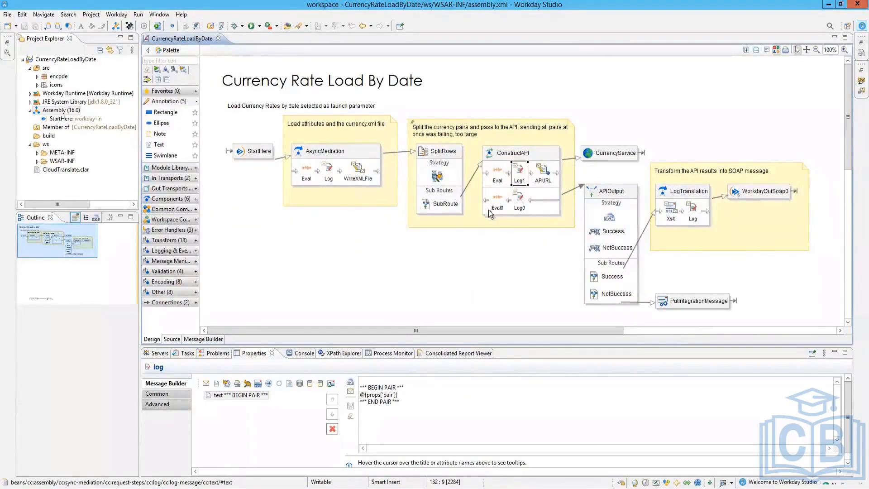
Step: Inspect the APIURL step's request URL and select the whole GetHistoricalRates URL line
left_click(541, 173)
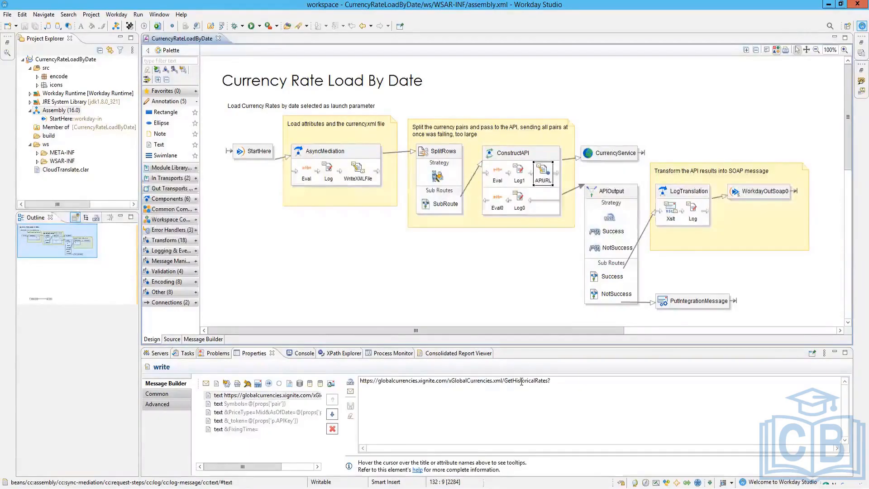
double_click(522, 382)
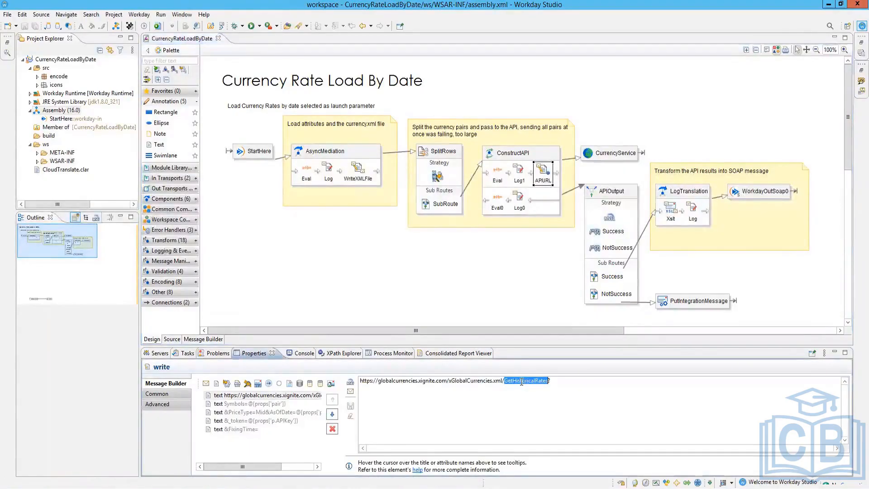
triple_click(521, 382)
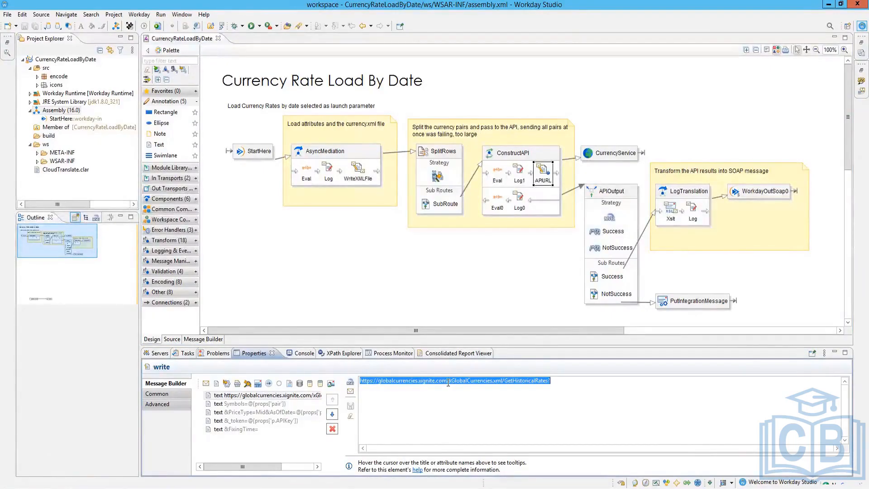
Step: Review the Log1, Eval0 and Log0 steps, ending on the CurrencyService call's settings
left_click(520, 176)
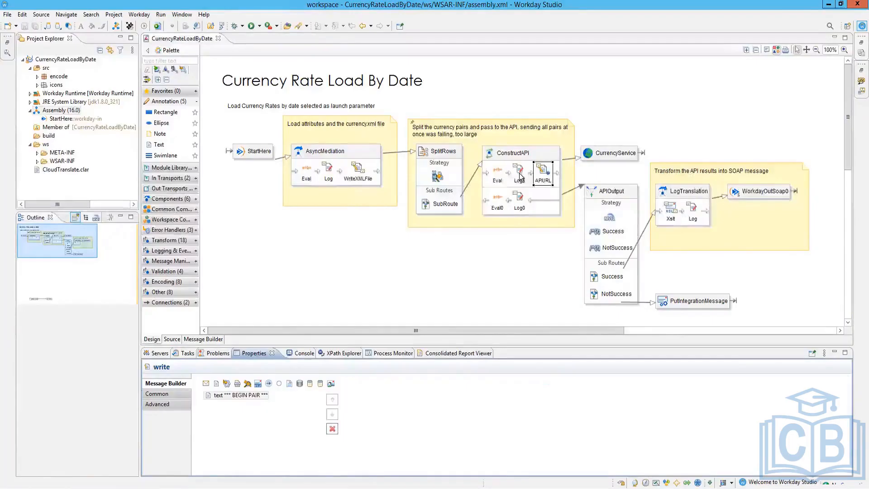
left_click(498, 197)
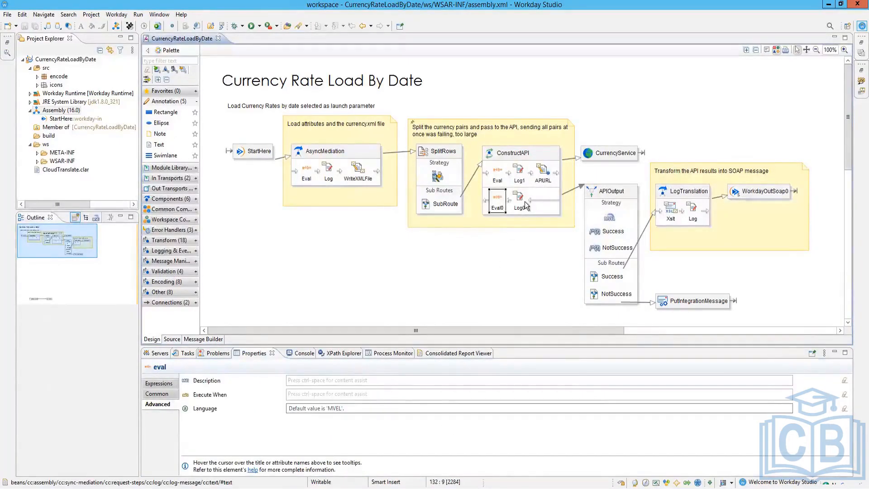
left_click(526, 206)
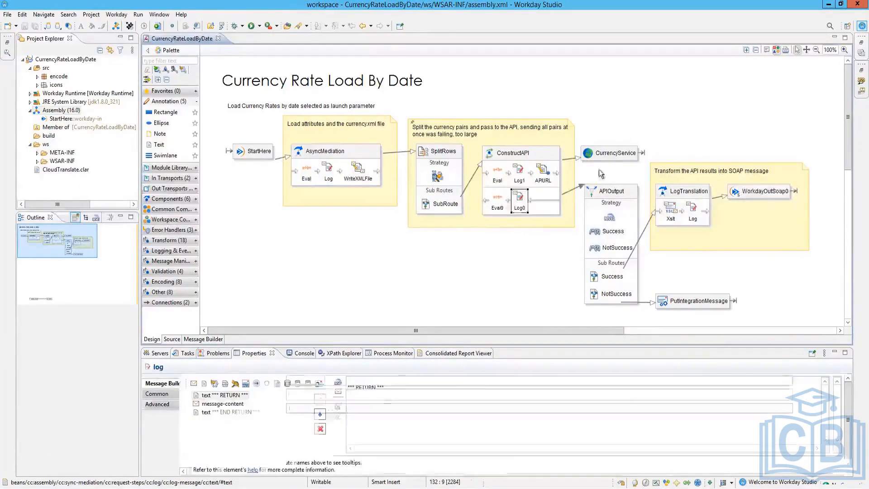
left_click(606, 154)
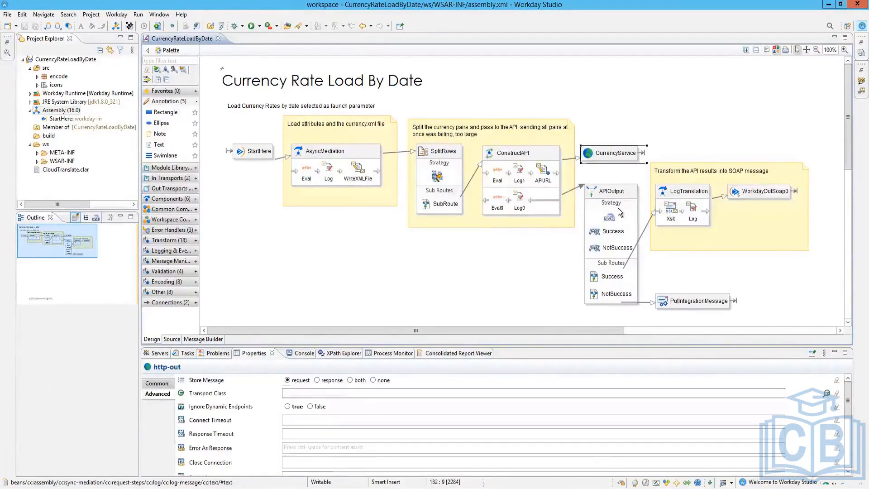
Step: Show CurrencyService's Common settings: endpoint @{vars['APIURL'].text} with Http Method GET
mouse_move(618, 208)
scroll(232, 422, "down", 5)
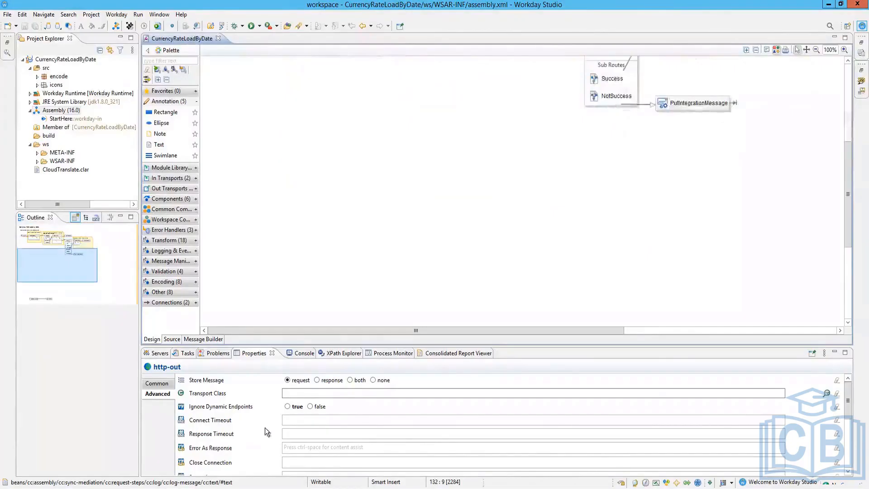
scroll(265, 428, "up", 5)
scroll(265, 430, "down", 5)
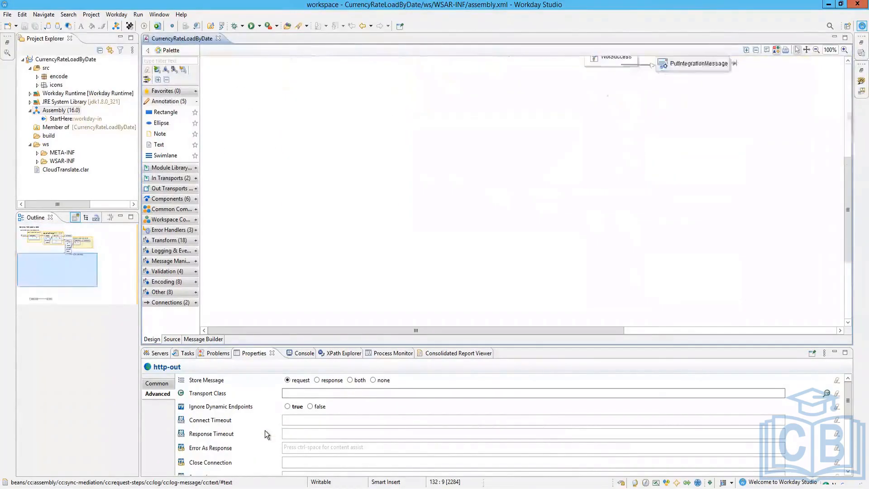
scroll(253, 426, "up", 5)
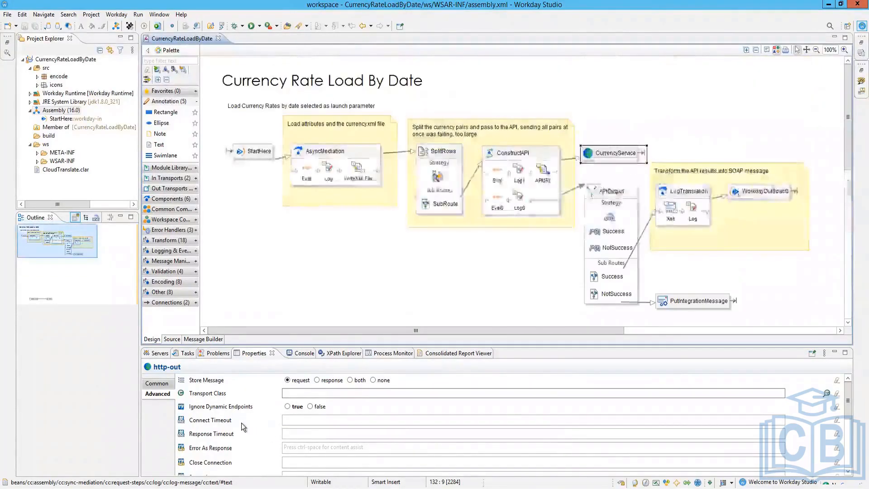
left_click(150, 384)
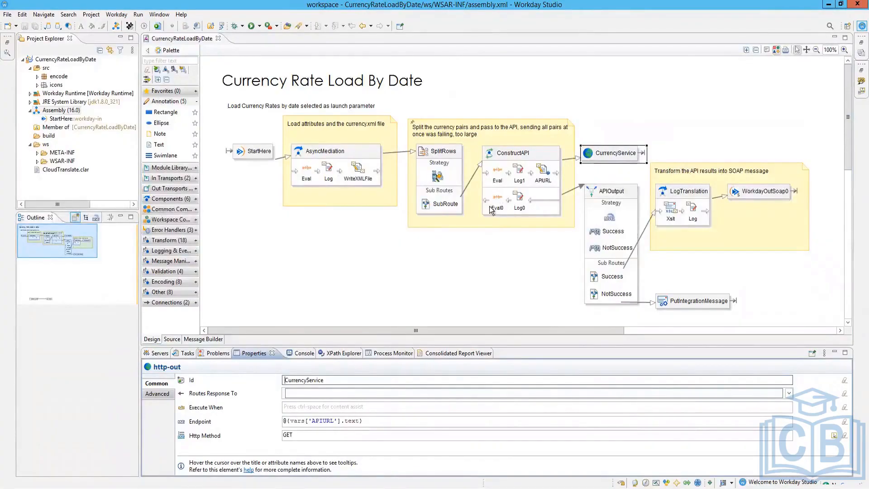
Step: Inspect the APIOutput route, its strategy, and the Success and NotSuccess conditions
left_click(610, 220)
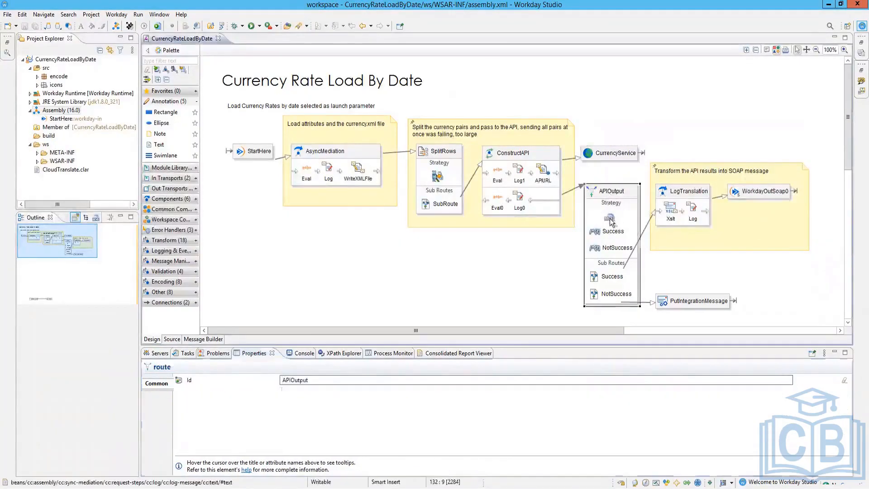
left_click(610, 220)
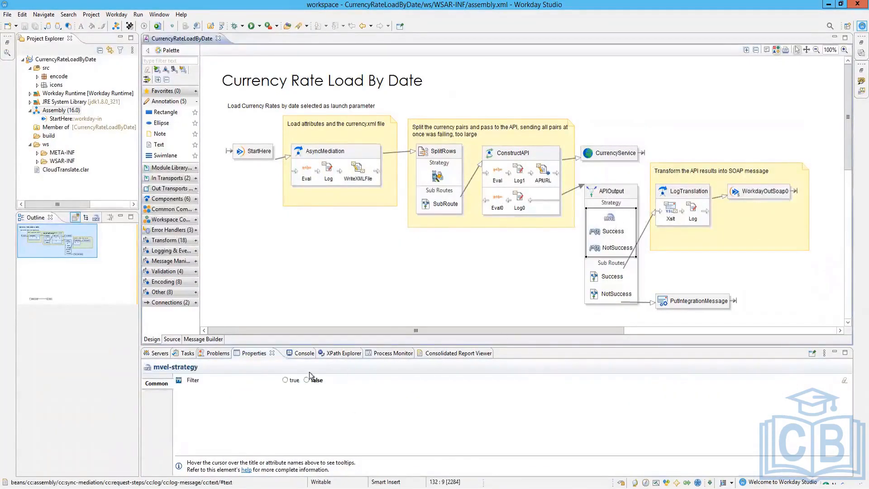
left_click(612, 234)
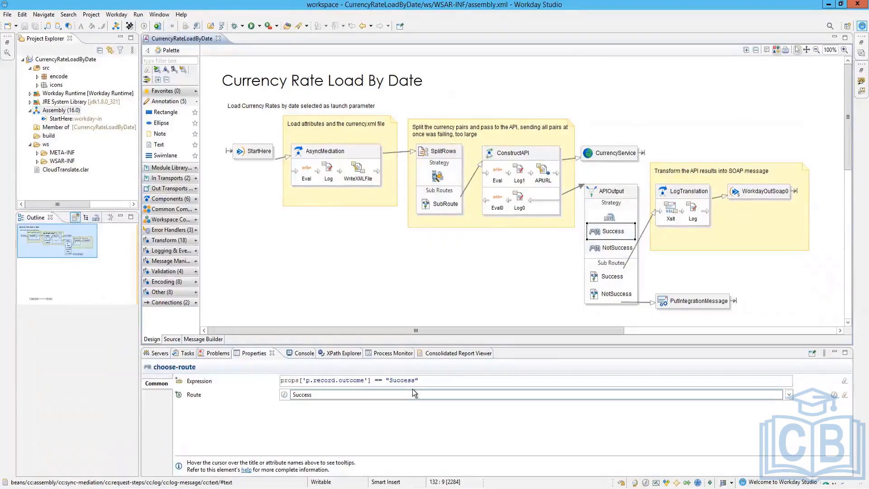
left_click(619, 250)
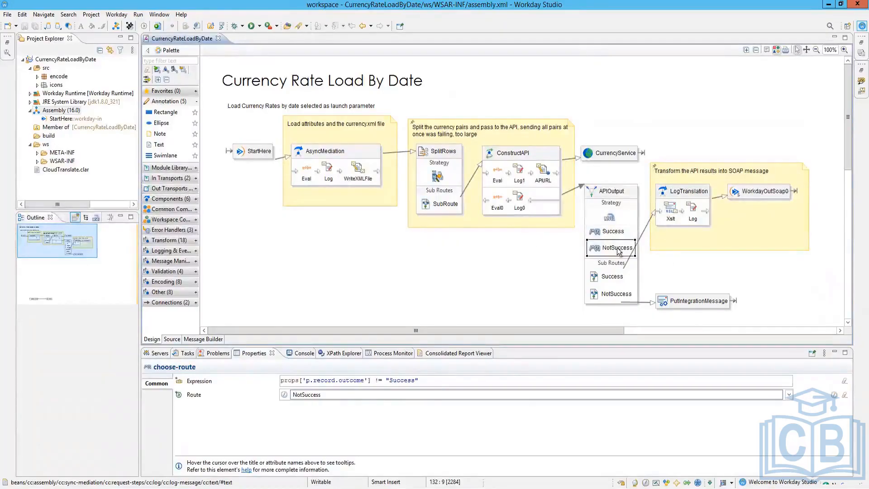
Step: Follow the sub-routes to PutIntegrationMessage and LogTranslation's Xslt stylesheet step
left_click(615, 279)
left_click(612, 294)
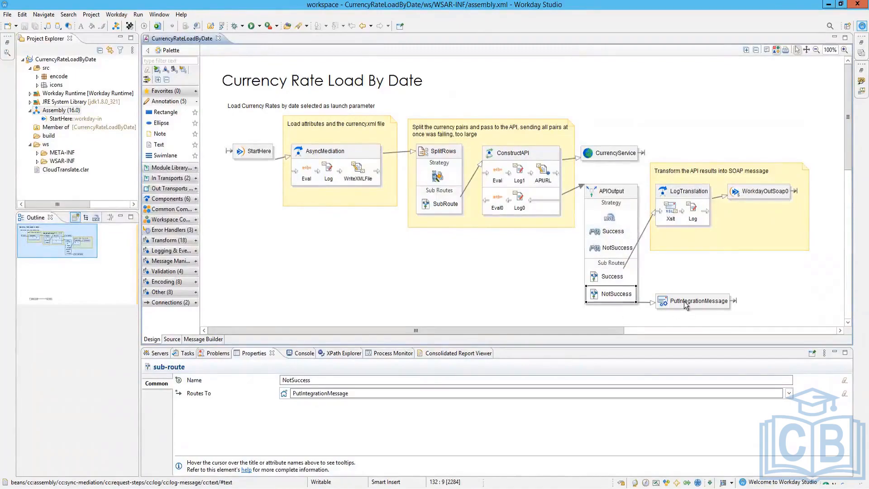
left_click(683, 300)
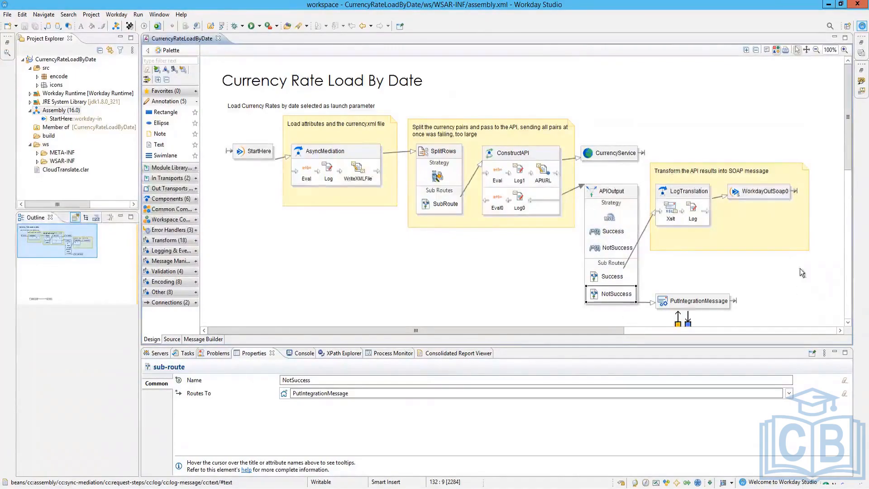
left_click(671, 209)
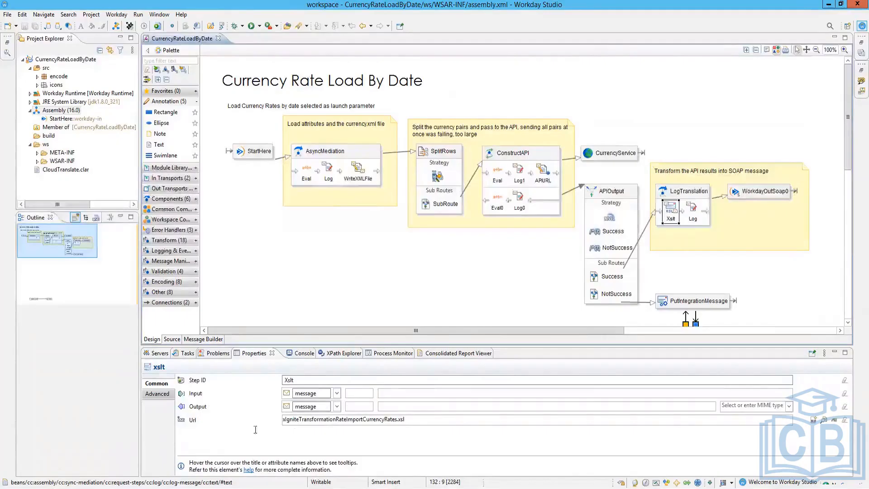
Step: Set the Xslt Url to xIgniteTransformationRateImportCurrencyRates.xsl from the WSAR-INF folder
left_click(823, 419)
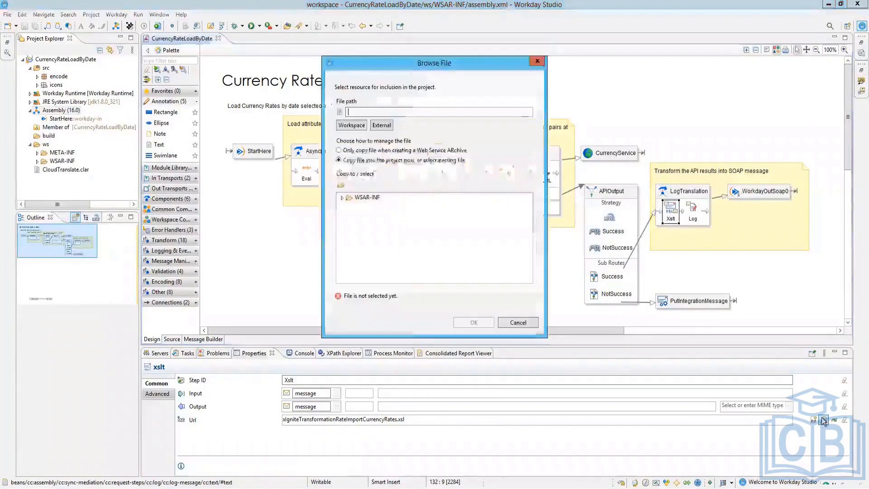
left_click(368, 198)
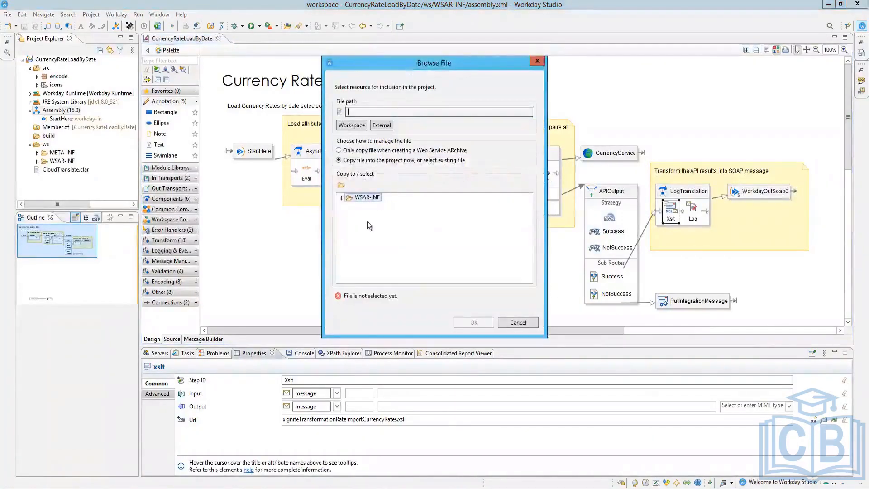
left_click(343, 198)
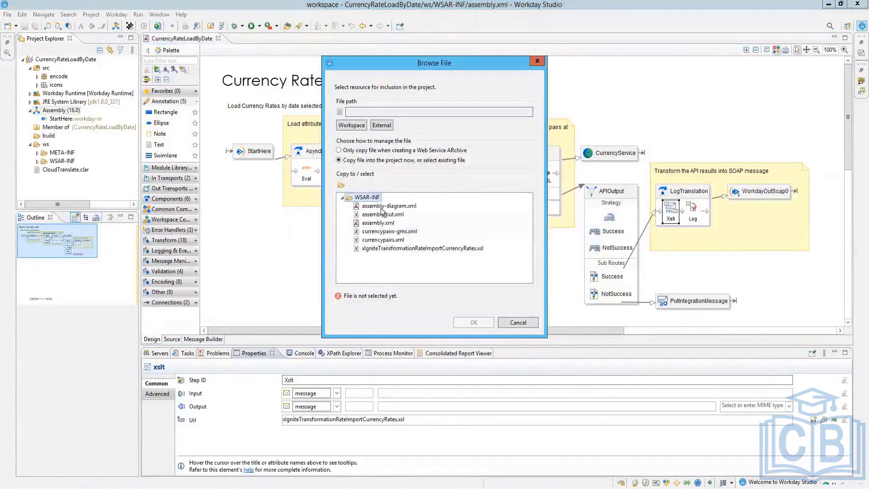
left_click(415, 251)
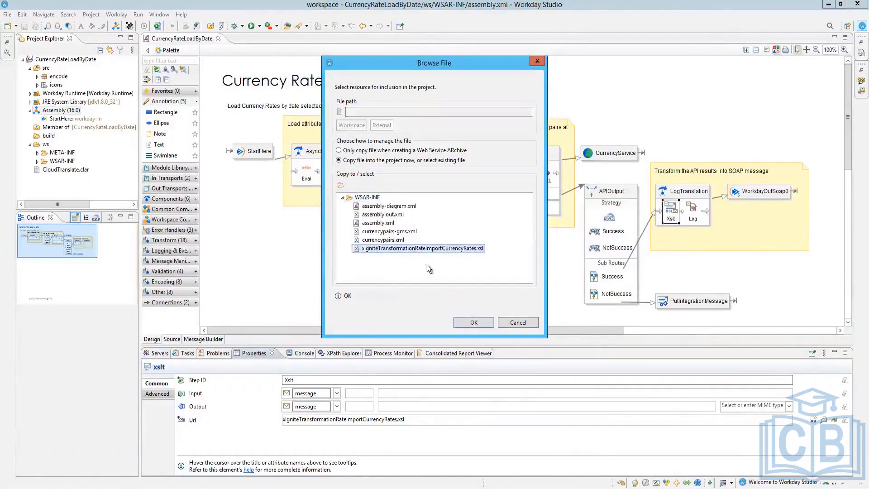
left_click(468, 318)
Step: Reopen the stylesheet browser, expand WSAR-INF, and dismiss it without changes
left_click(824, 421)
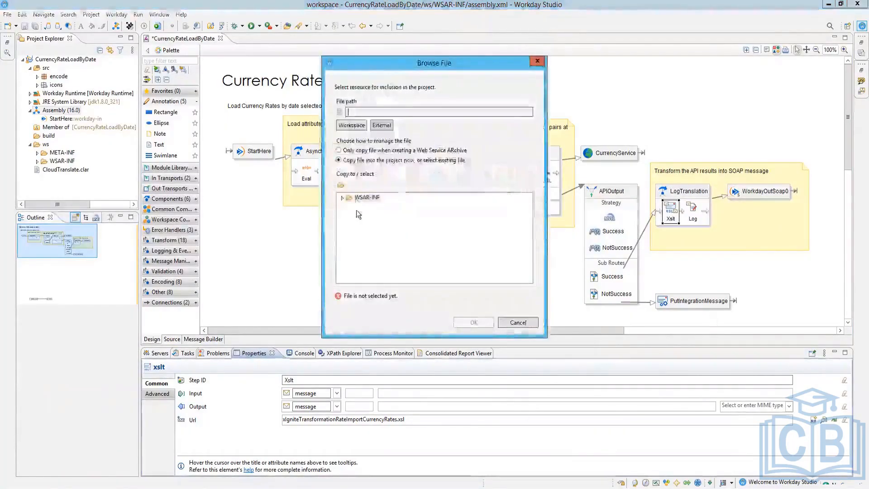
left_click(343, 198)
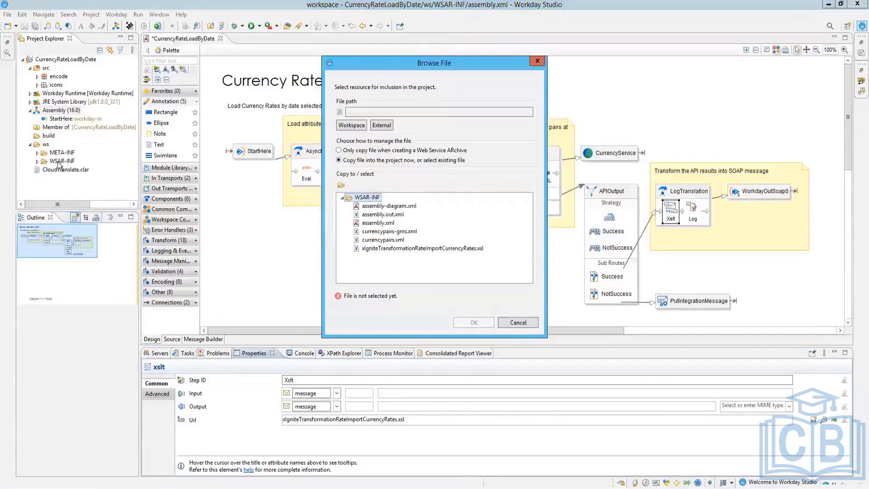
left_click(36, 162)
key("Escape")
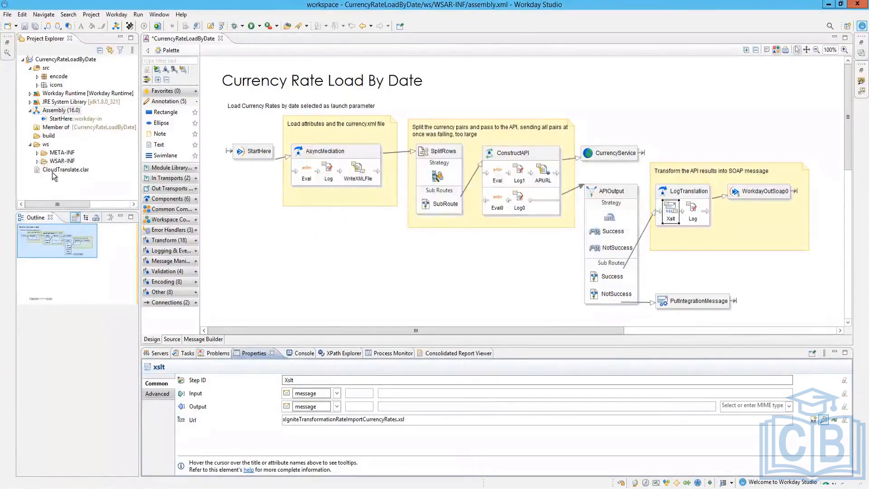
Step: Bring up the Properties of the project's WSAR-INF folder
left_click(37, 161)
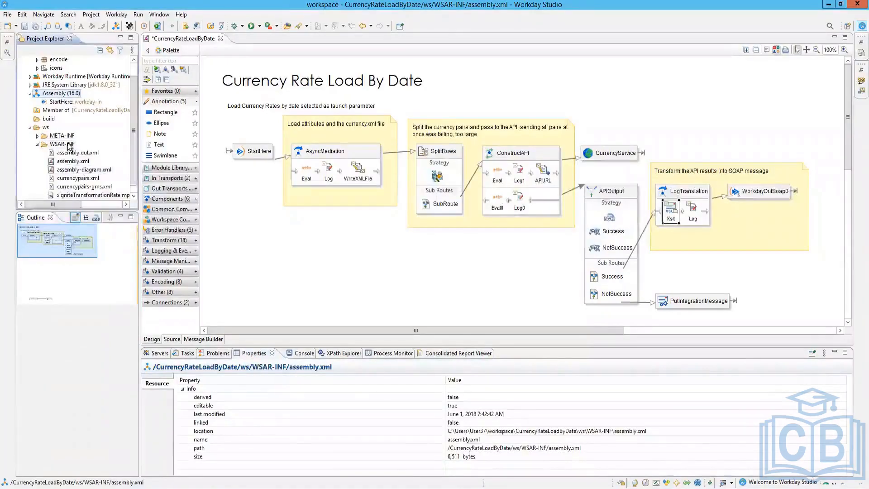
right_click(68, 144)
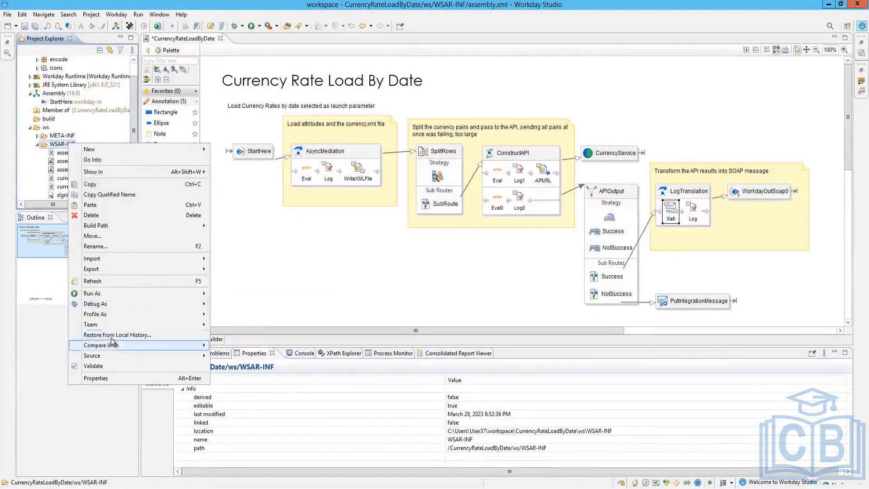
mouse_move(114, 355)
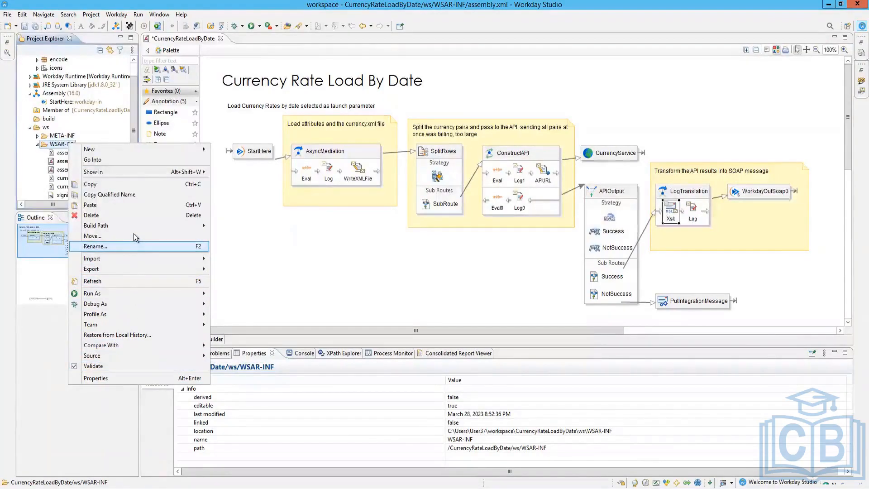
left_click(127, 377)
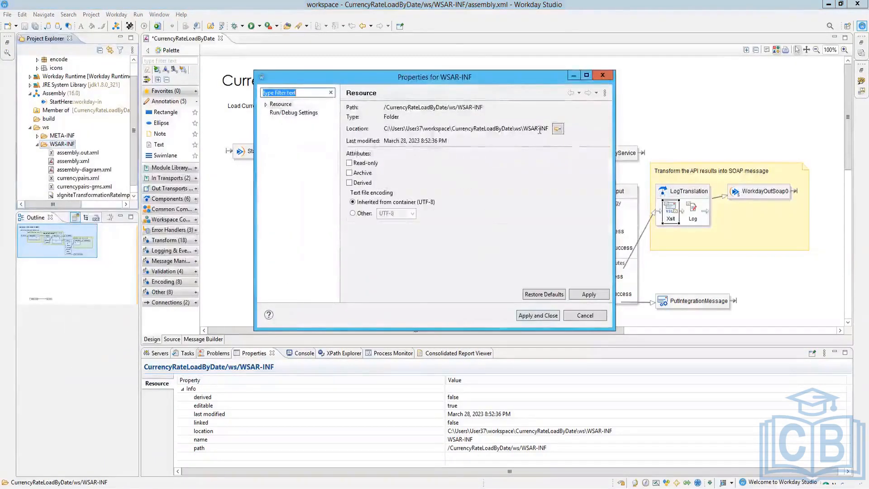
Step: Go to WSAR-INF on disk and edit the xIgnite .xsl stylesheet in Notepad
left_click(557, 130)
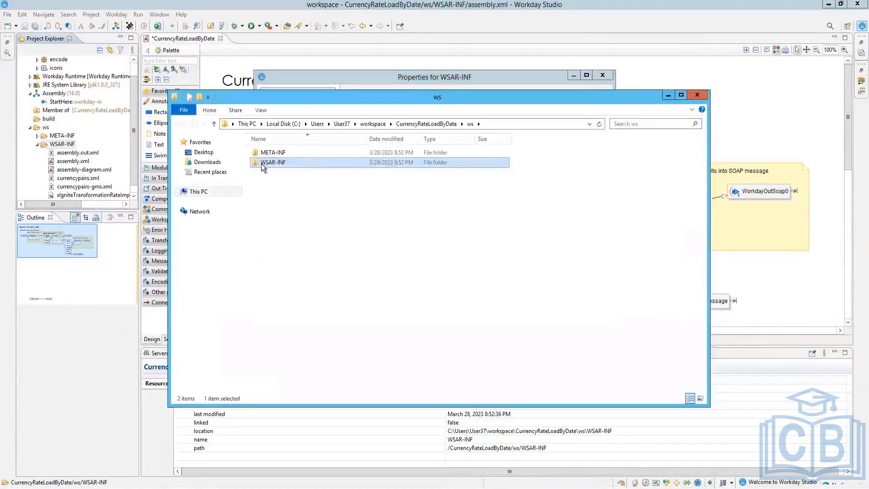
double_click(261, 163)
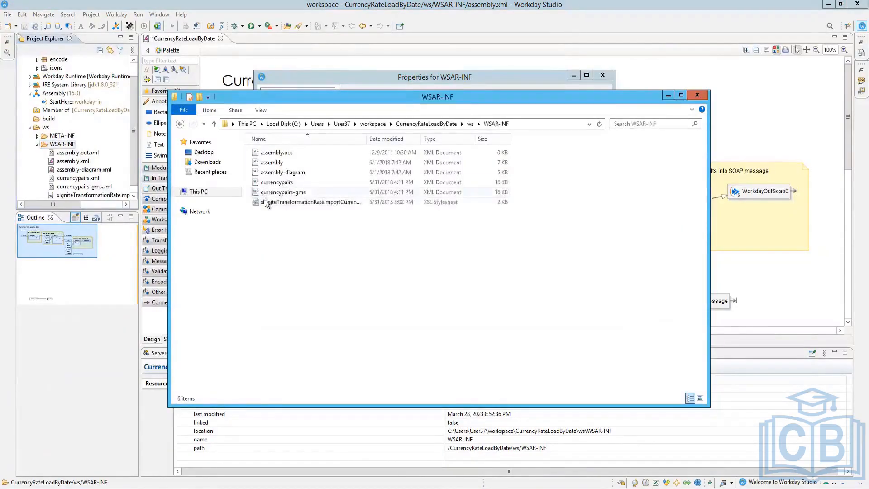
right_click(264, 200)
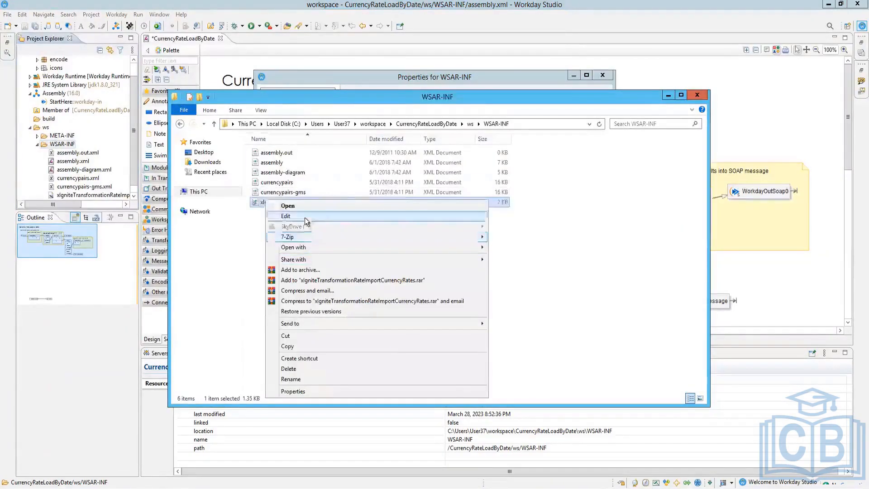
left_click(305, 217)
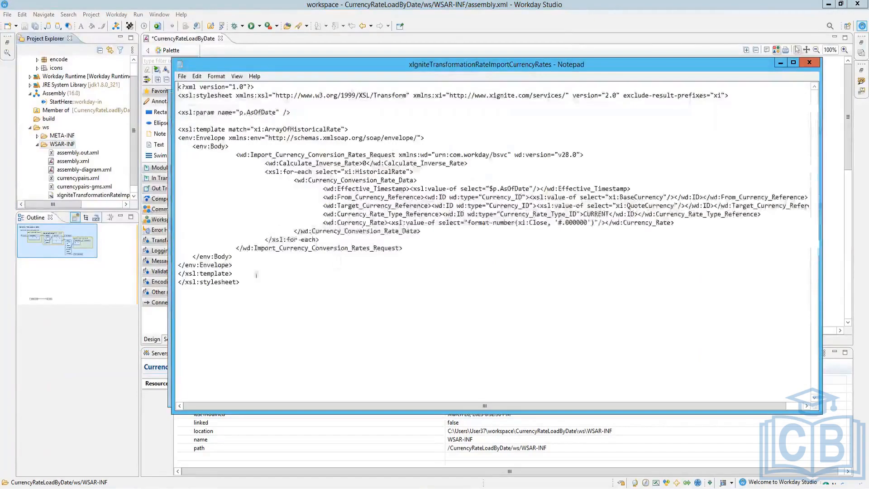
Step: Highlight the stylesheet's closing section, Calculate_Inverse_Rate lines and Currency_Conversion_Rate_Data block
left_click_drag(254, 284, 177, 171)
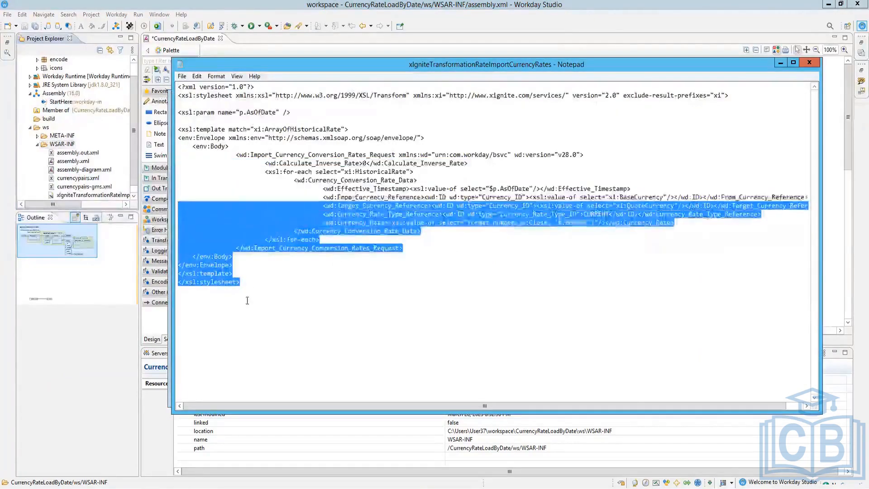
left_click(270, 327)
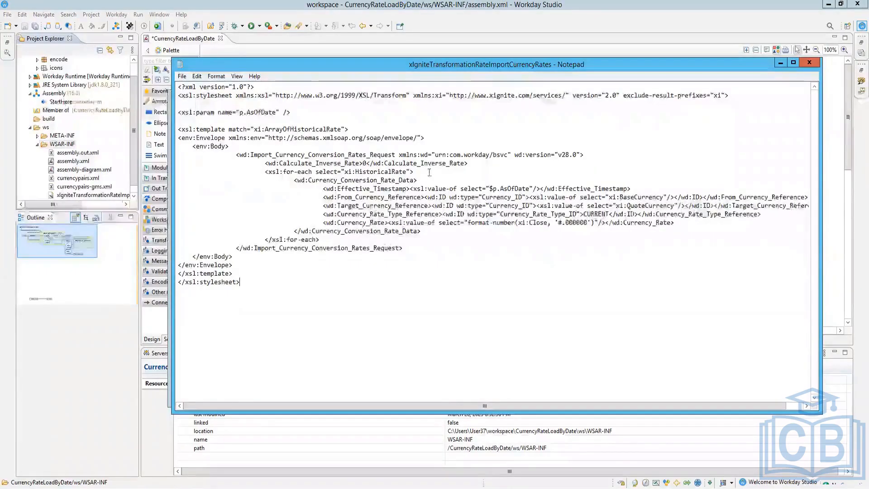
left_click_drag(434, 174, 236, 163)
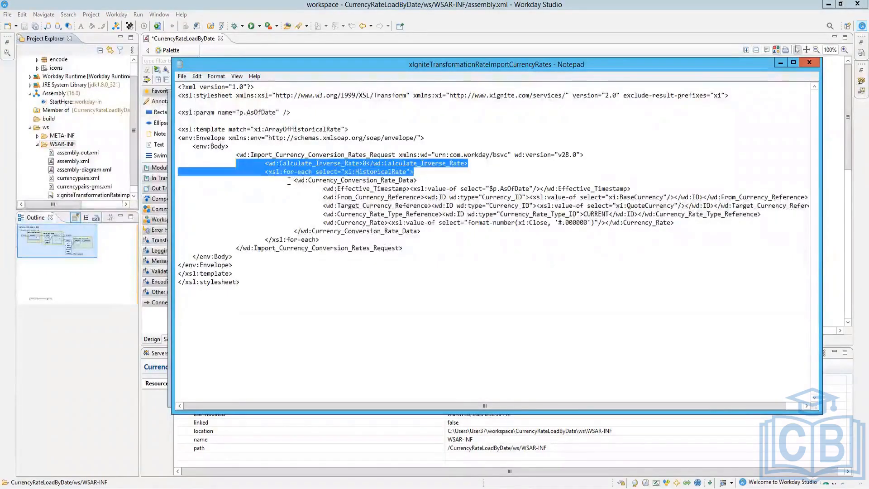
left_click_drag(292, 181, 423, 233)
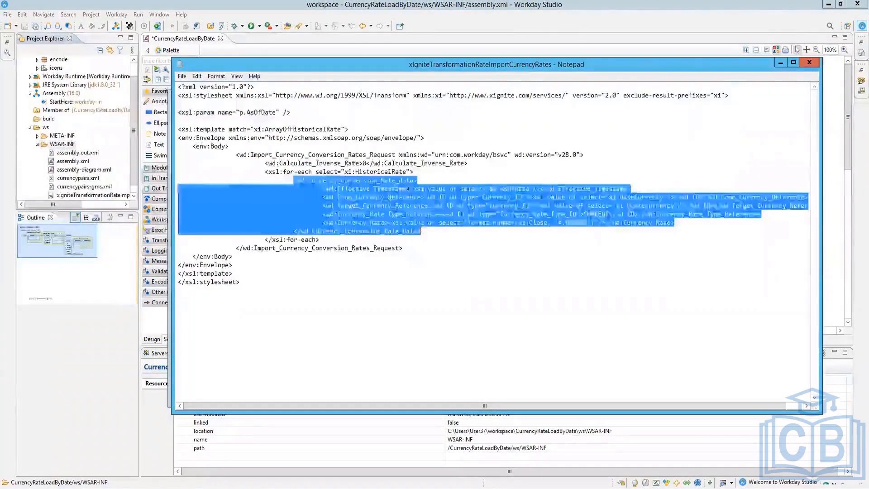
left_click(559, 189)
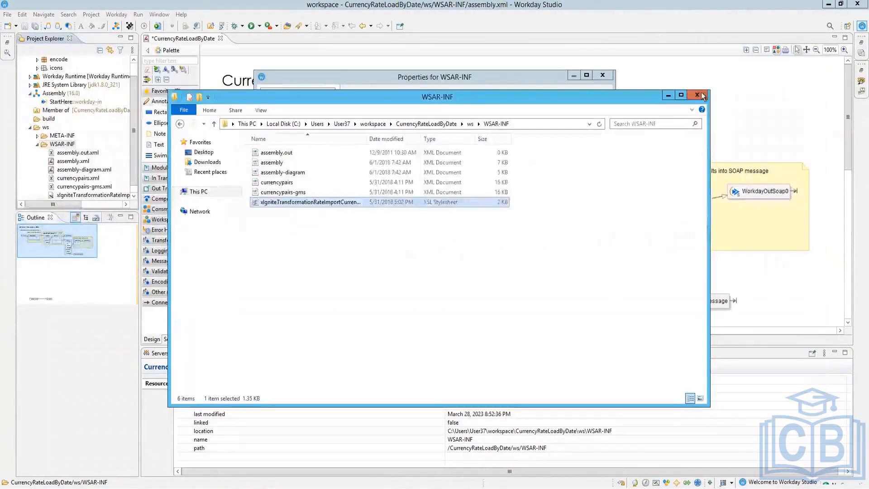
Step: Close Notepad and the WSAR-INF properties window, then select LogTranslation's Xslt step
left_click(702, 96)
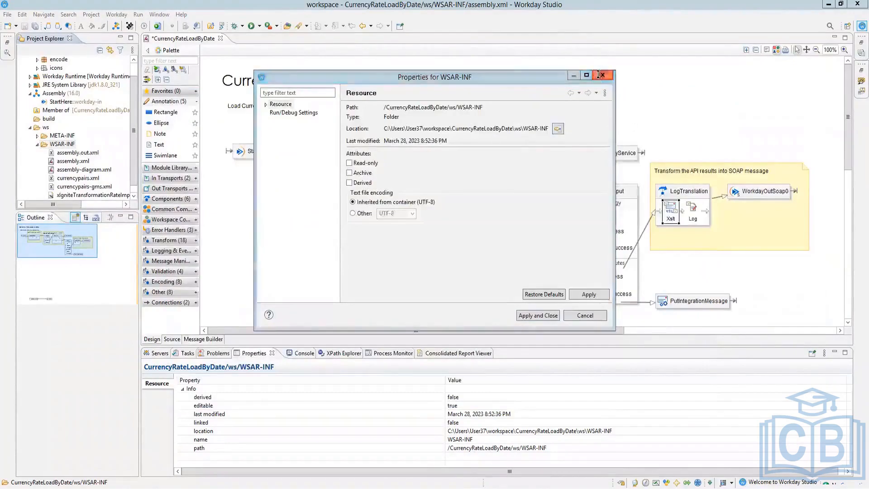
left_click(585, 316)
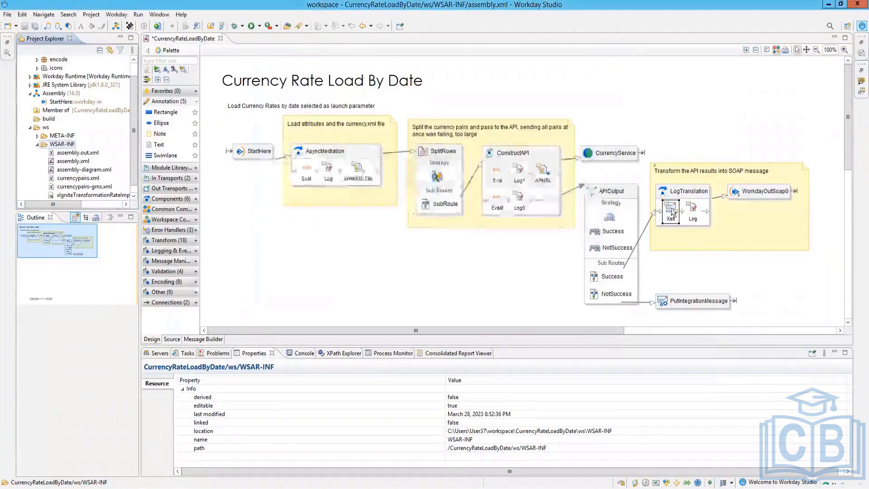
left_click(674, 218)
left_click(674, 218)
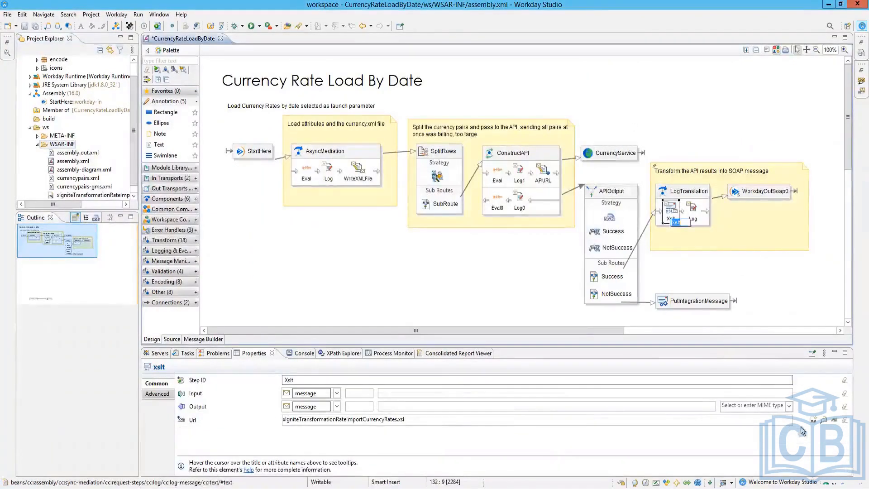
Step: Browse WSAR-INF for the transformation file, cancel, and select the WSAR-INF project folder
left_click(824, 422)
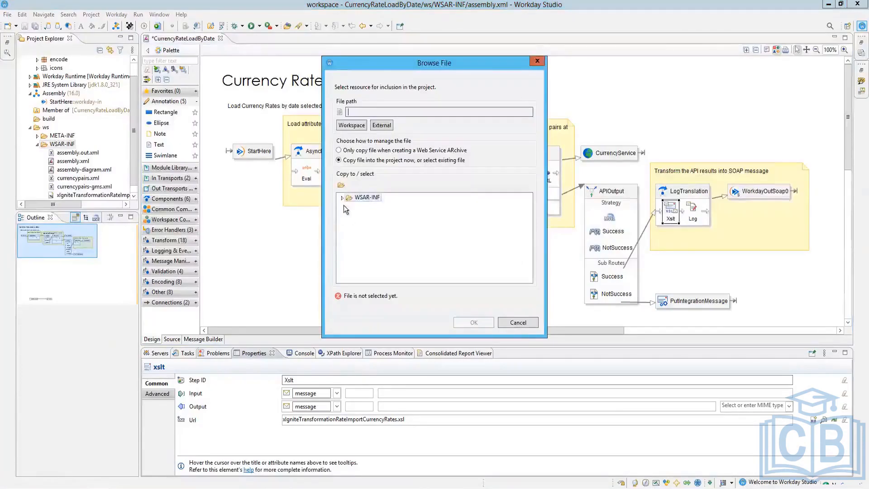
double_click(366, 199)
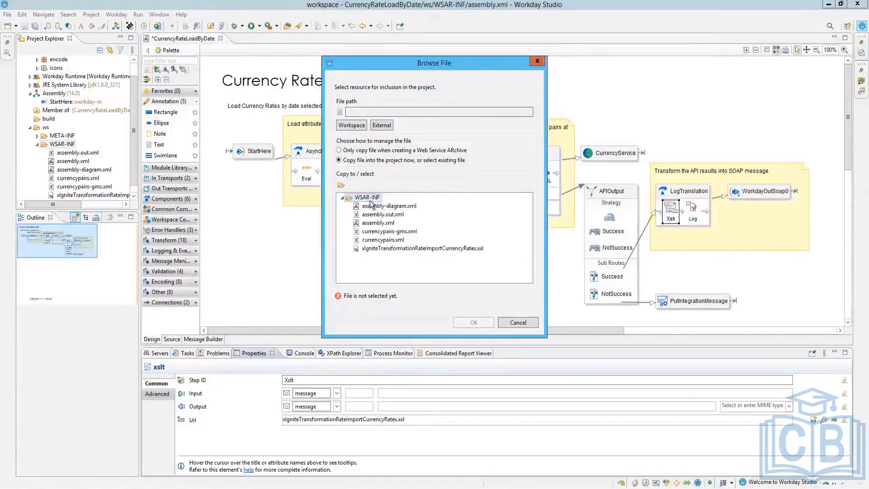
left_click(518, 322)
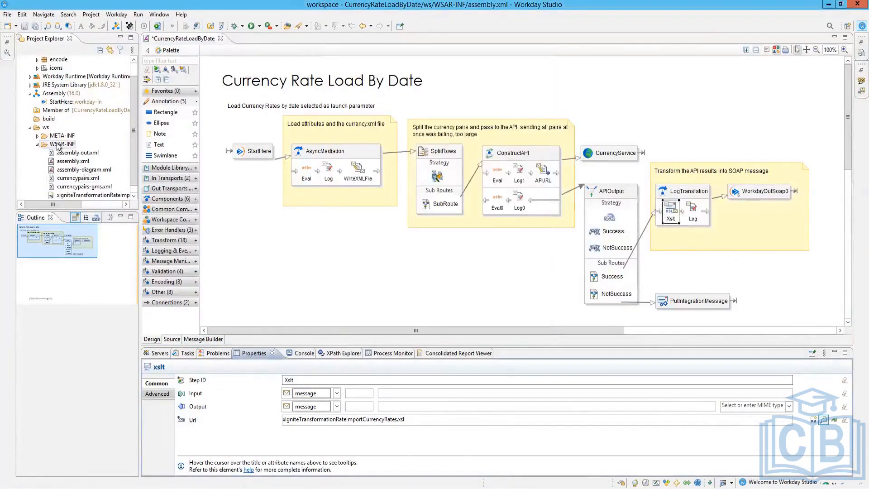
left_click(57, 145)
Step: Open WSAR-INF's disk location in File Explorer from its Properties, minimize Explorer, and cancel
right_click(58, 145)
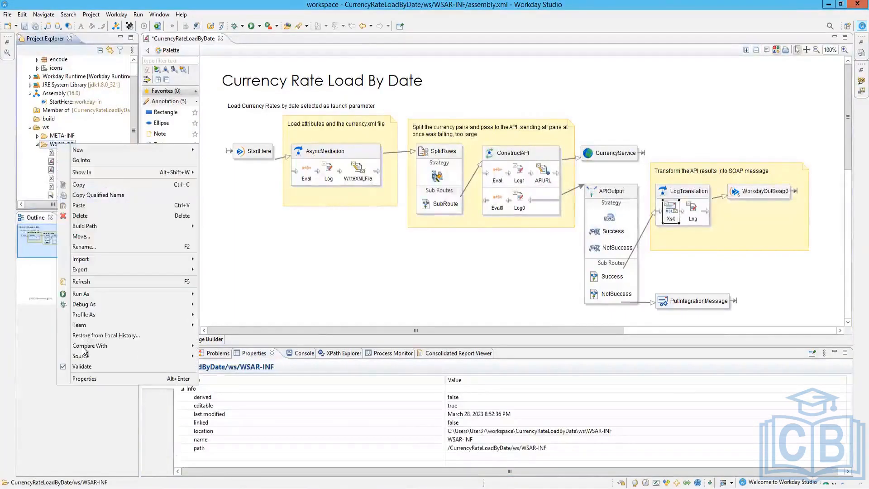
left_click(84, 378)
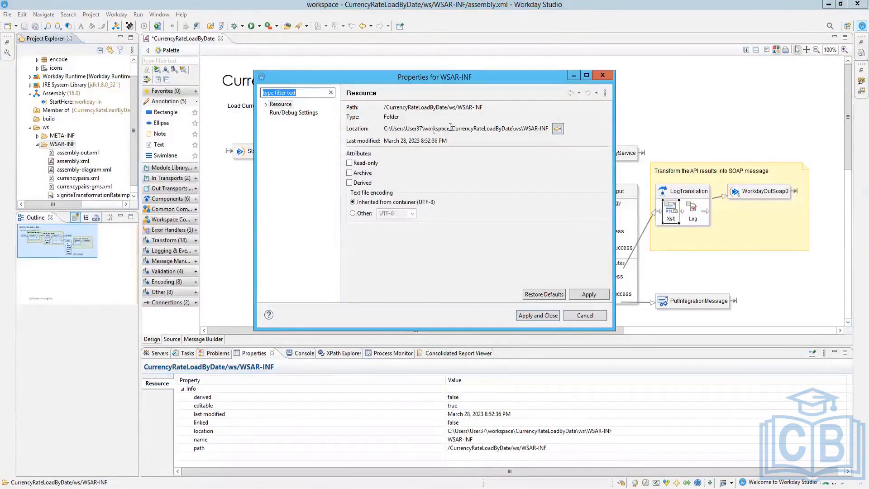
left_click_drag(452, 130, 428, 131)
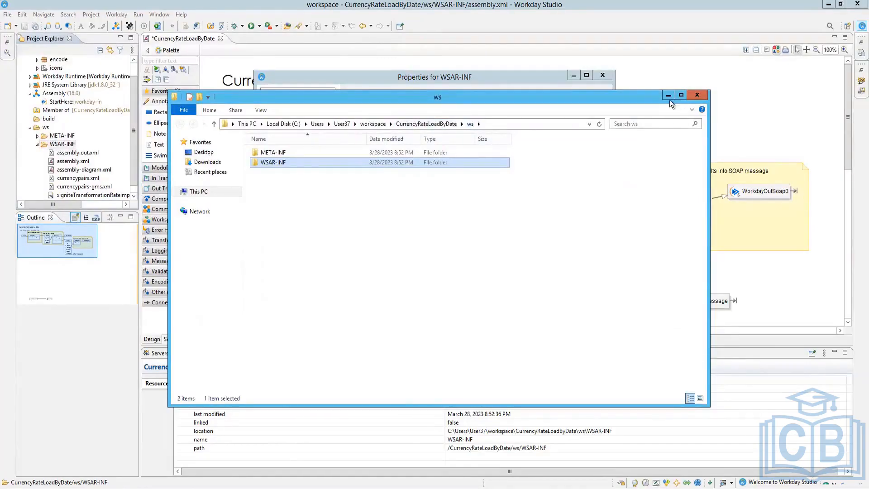
double_click(285, 162)
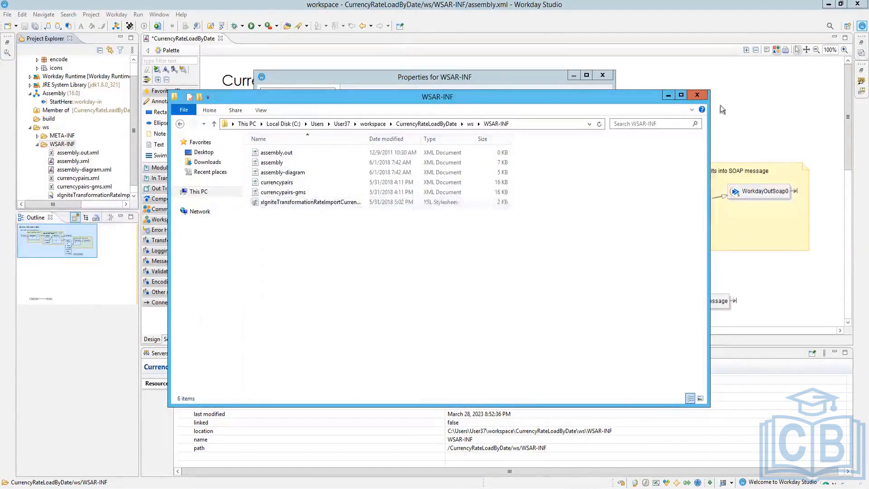
left_click(669, 97)
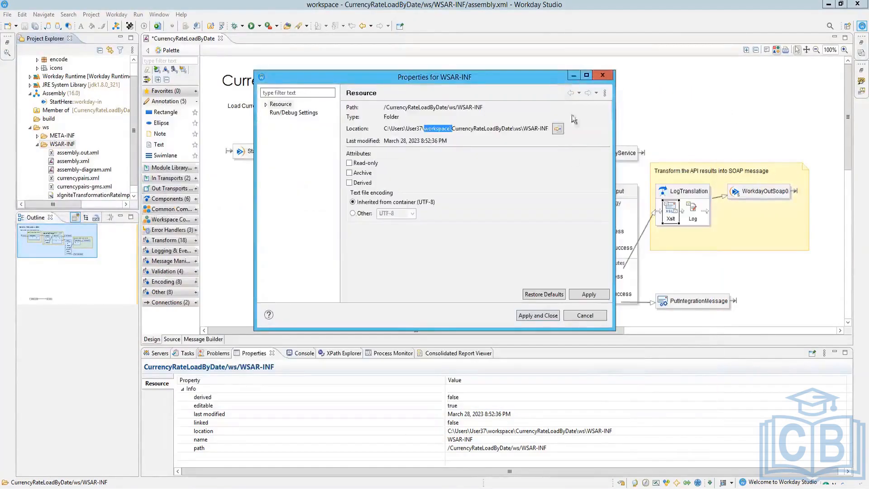
left_click(585, 313)
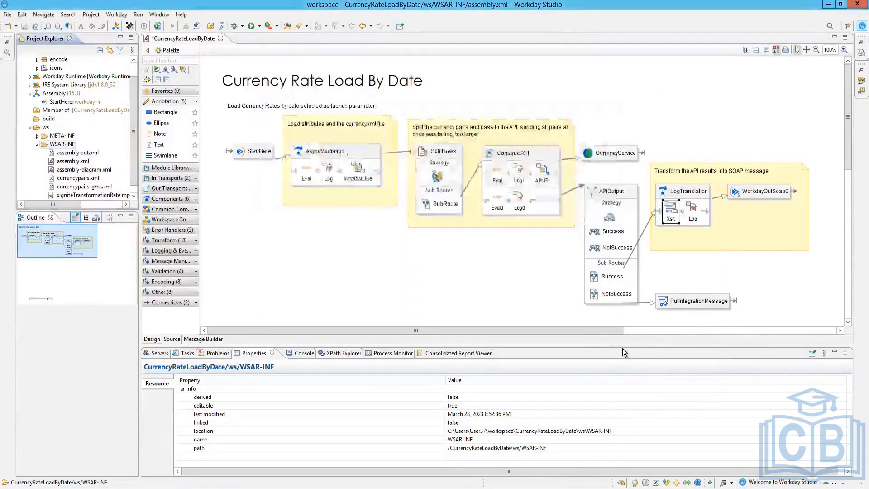
Step: Check the Log step's Message Builder entries, then select WorkdayOutSoap0 (Financial_Management, v30.0)
left_click(696, 215)
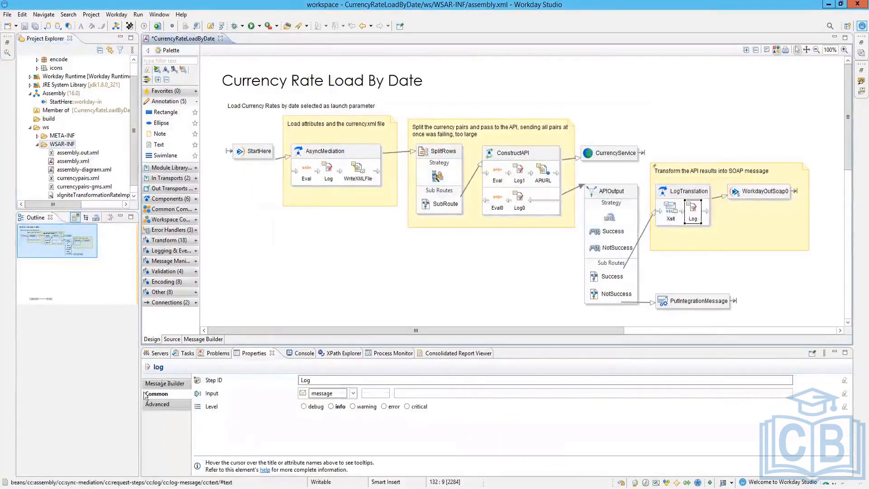
left_click(165, 384)
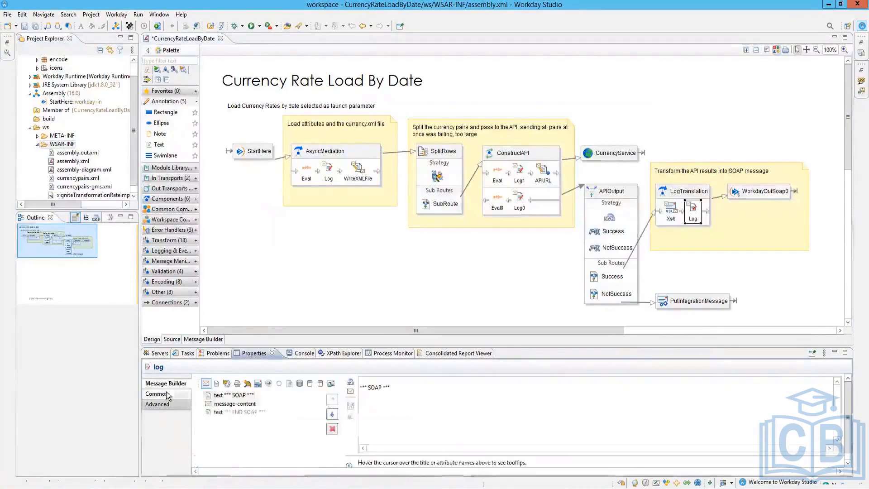
left_click(224, 407)
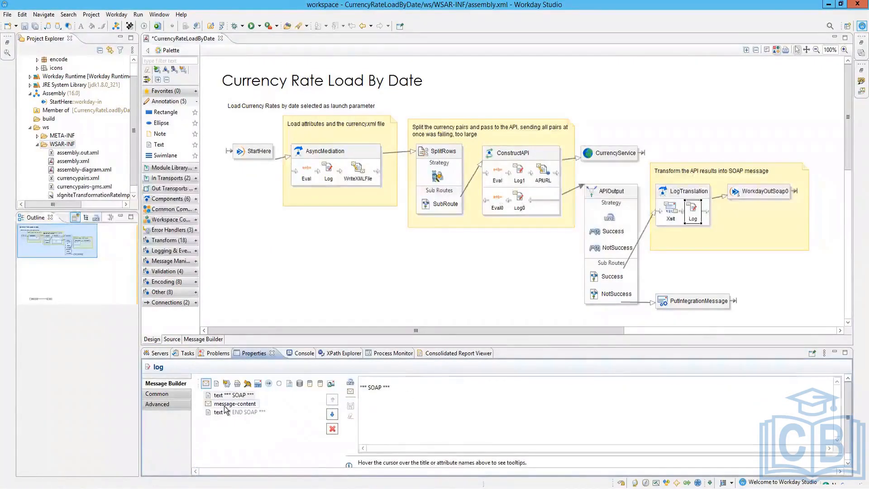
left_click(237, 412)
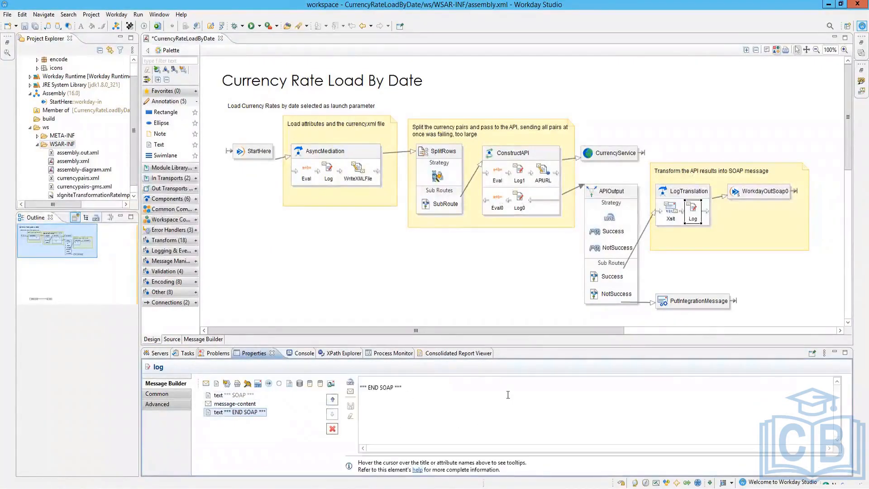
left_click(762, 195)
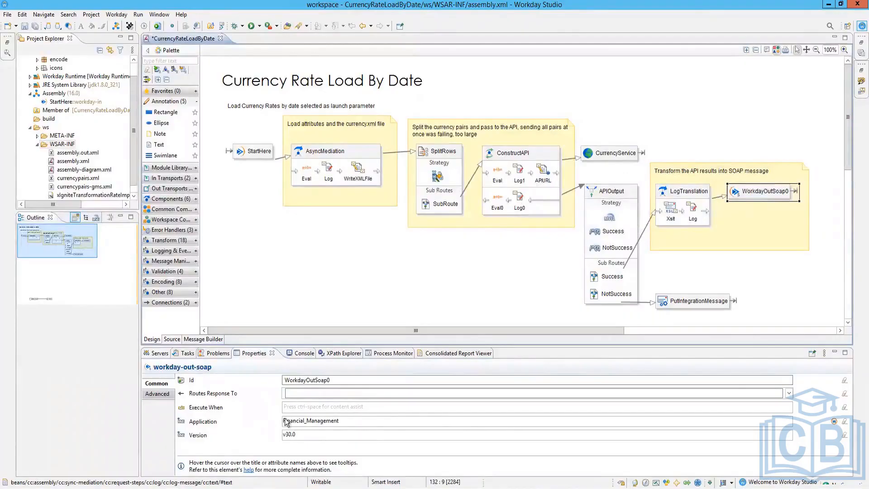
Step: Check the WorkdayOutSoap0 step's Advanced options, then browse the Window, Workday and Project menus
double_click(361, 422)
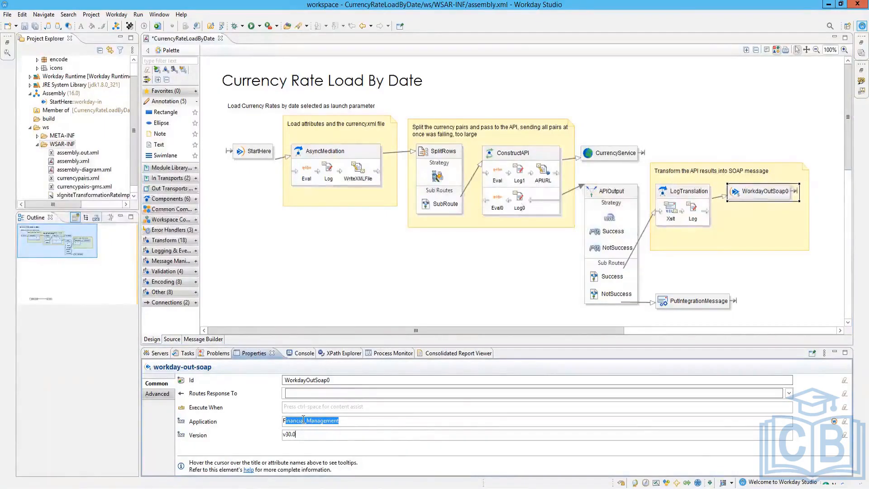
left_click(164, 394)
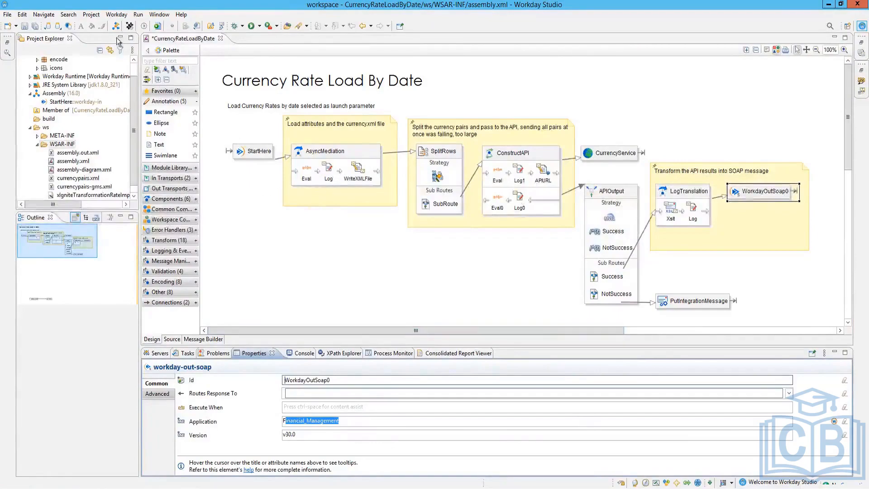
left_click(159, 15)
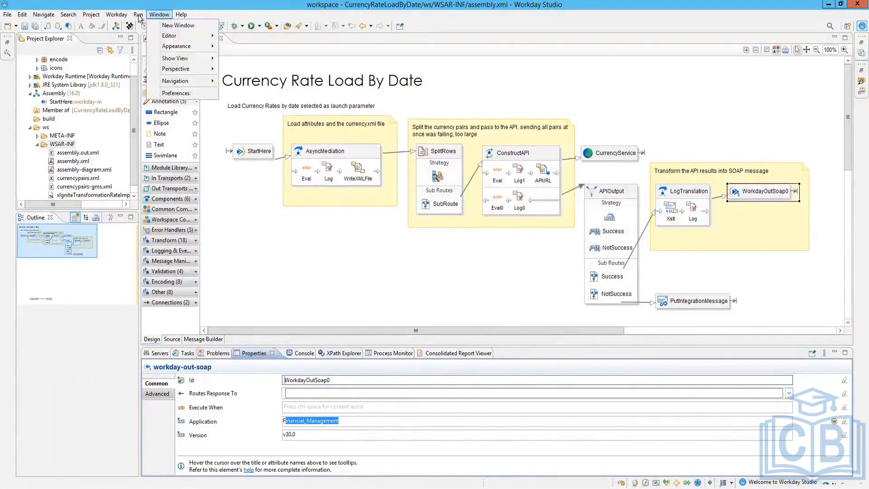
mouse_move(120, 16)
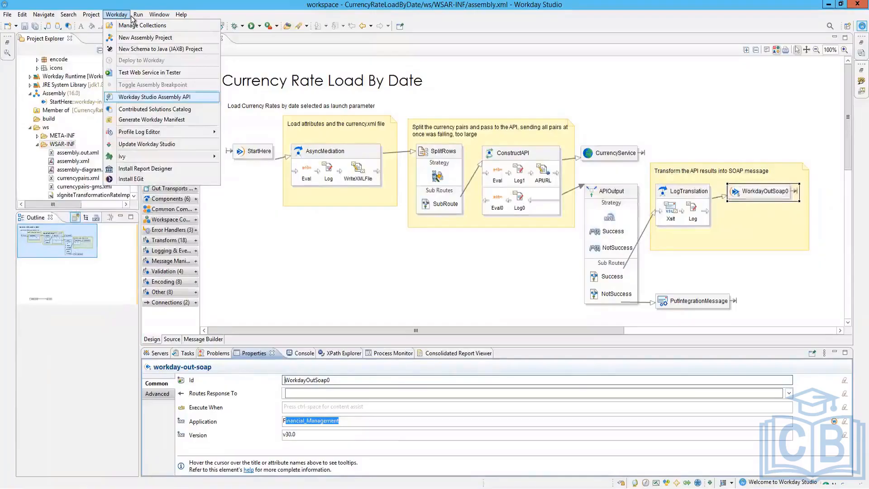
left_click(91, 15)
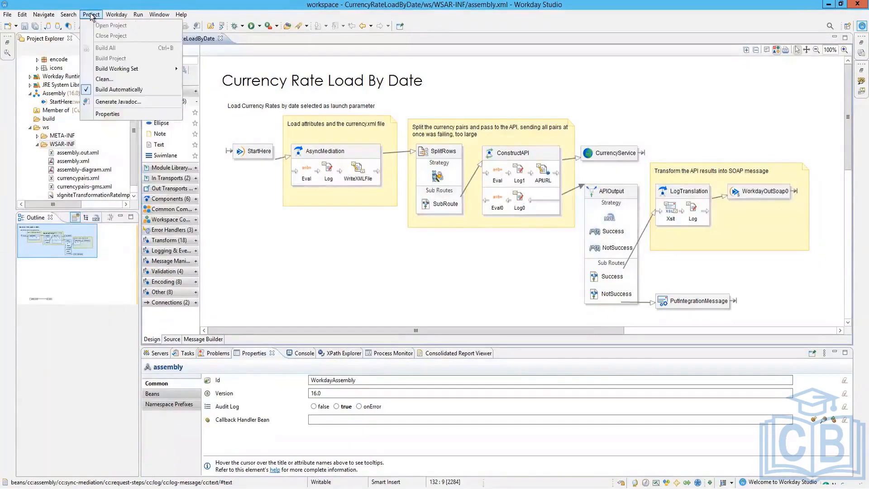
Step: Open the CurrencyRateLoadByDate project properties at the Server page listing Workday Production and Sandbox
left_click(112, 114)
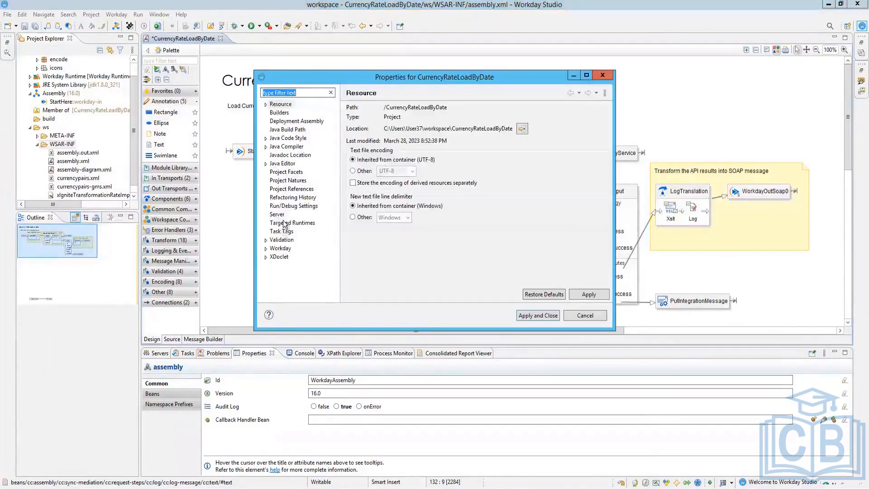
left_click(283, 215)
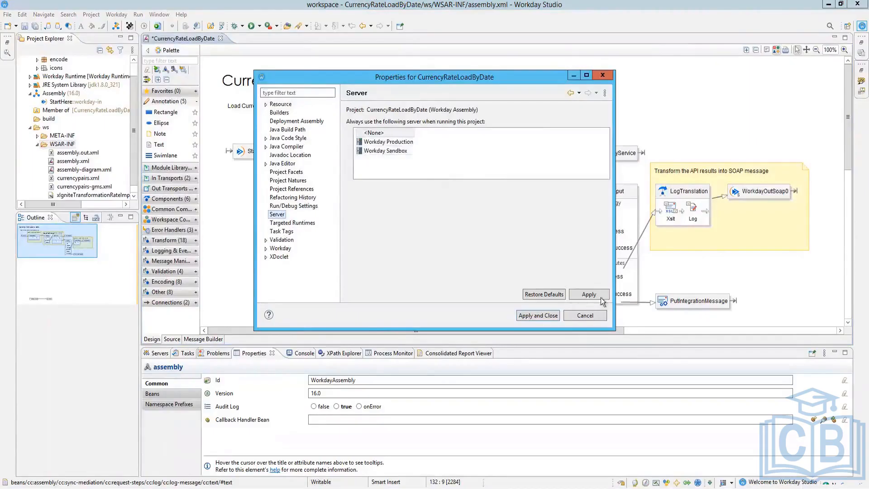
left_click(385, 133)
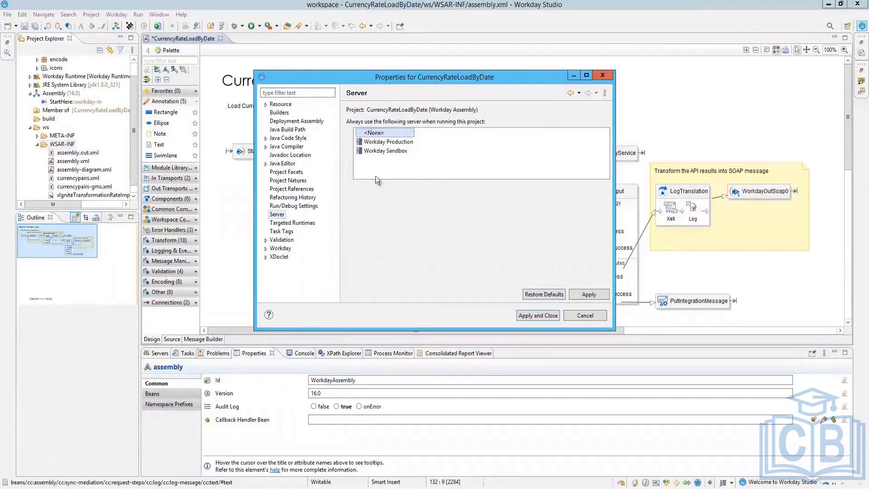
left_click(372, 143)
left_click(372, 151)
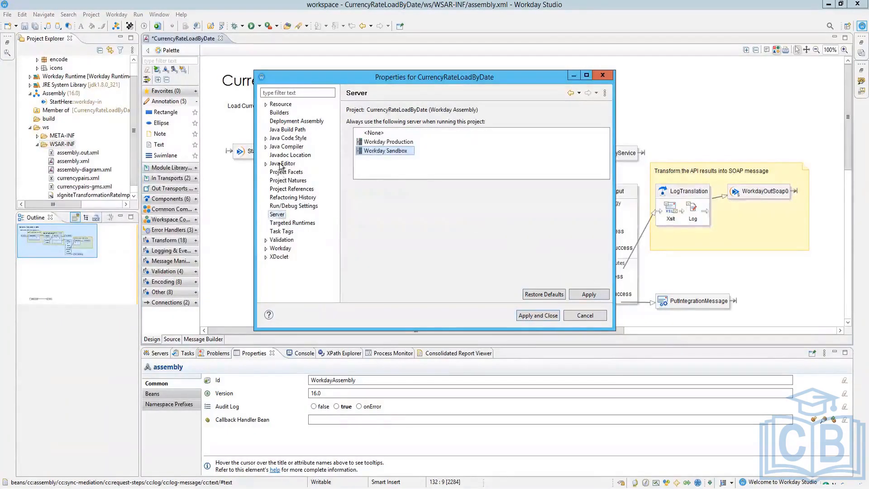
left_click(606, 93)
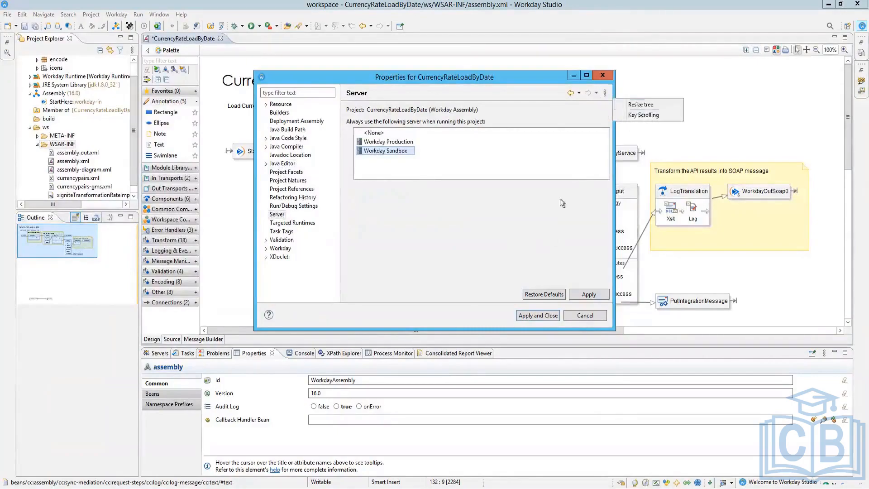
left_click(569, 278)
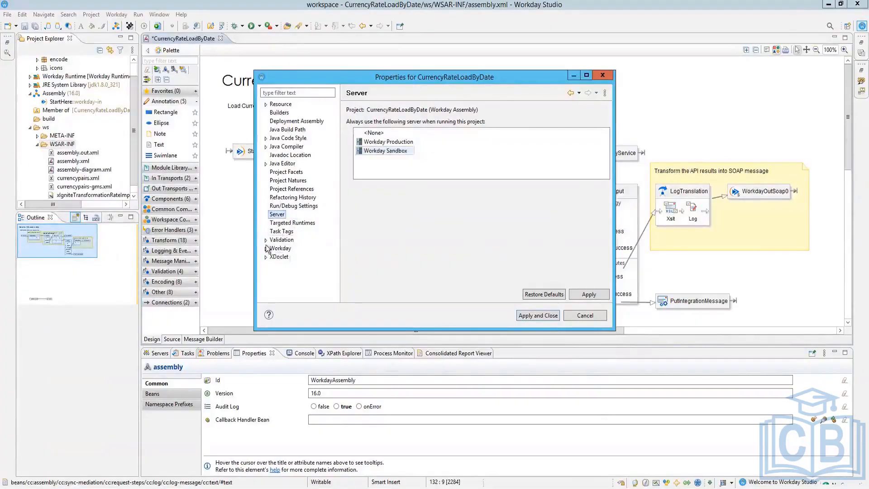
Step: Browse the Workday, Linked Resources and Packaged Integrations pages, then keep Workday Sandbox as server
left_click(280, 252)
left_click(283, 250)
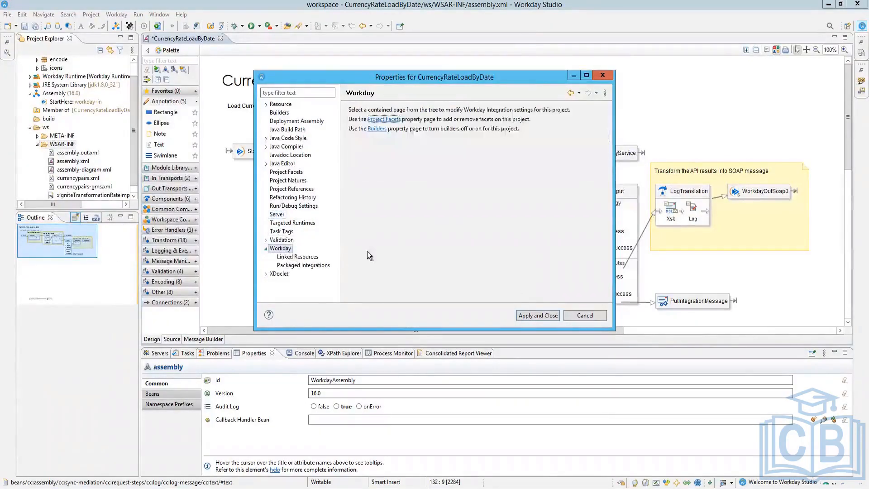
left_click(295, 257)
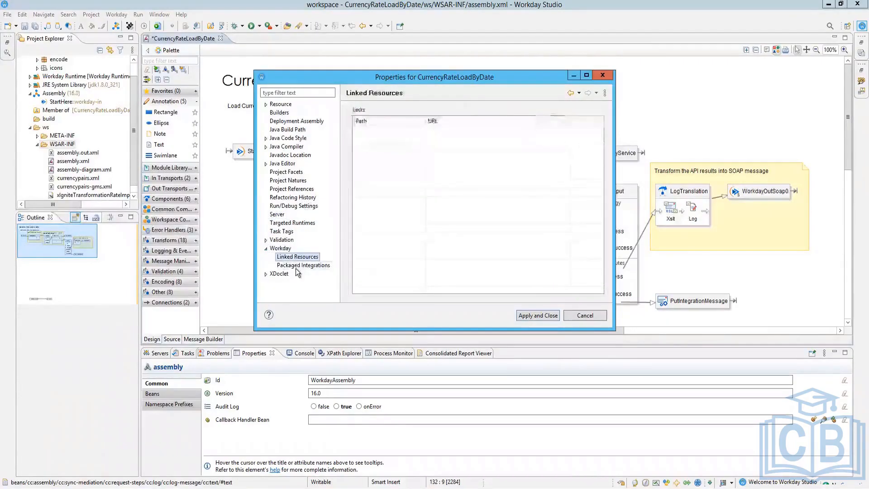
left_click(302, 265)
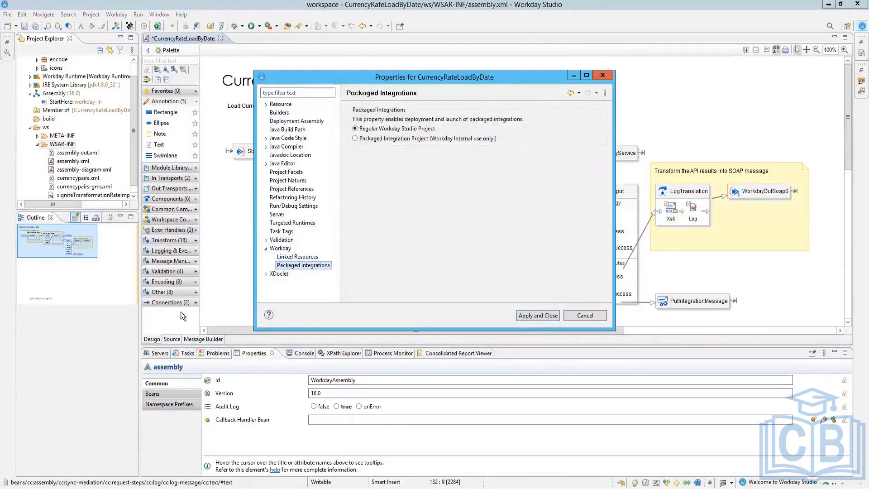
left_click(278, 215)
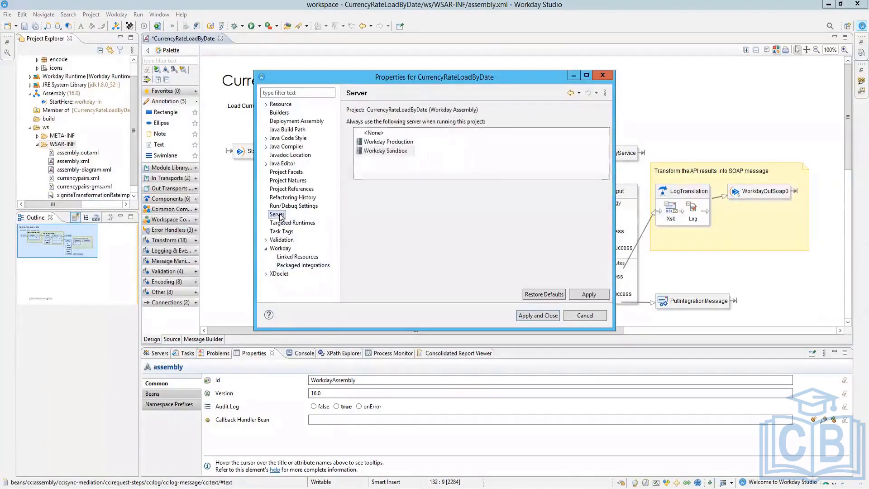
left_click(378, 142)
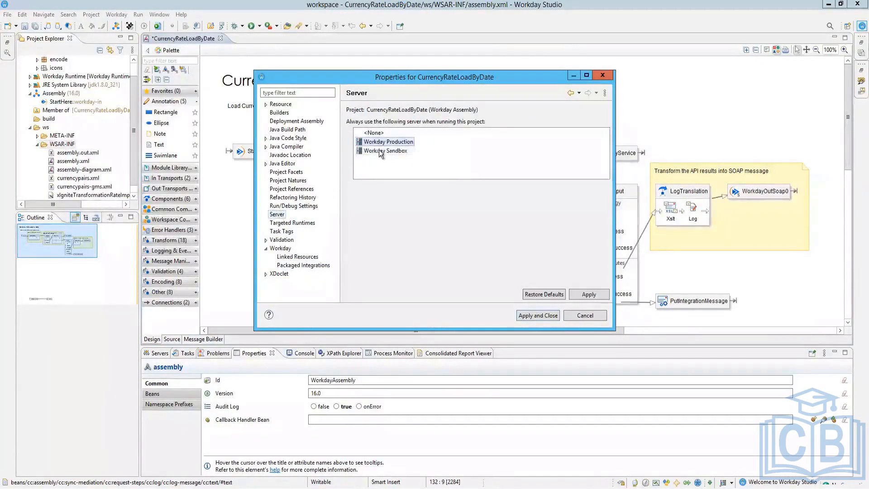
left_click(379, 150)
left_click(589, 294)
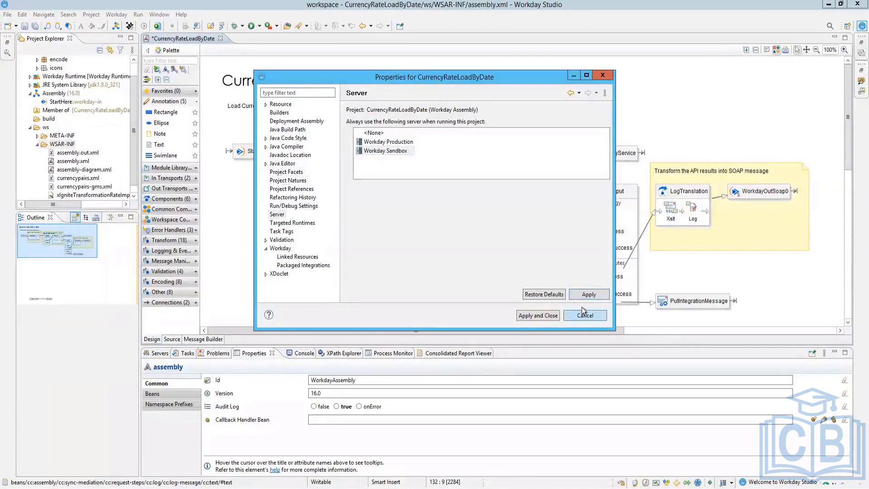
Step: Close the project properties and open the workspace Preferences from the Window menu
left_click(587, 318)
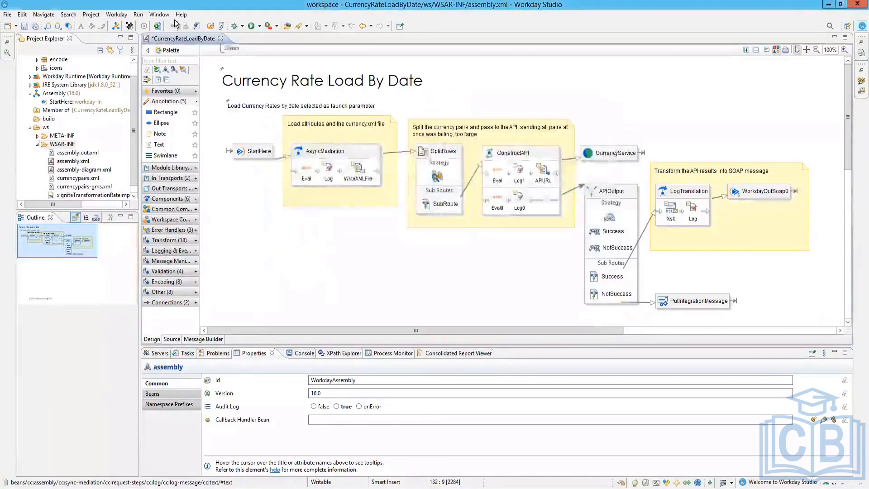
left_click(159, 15)
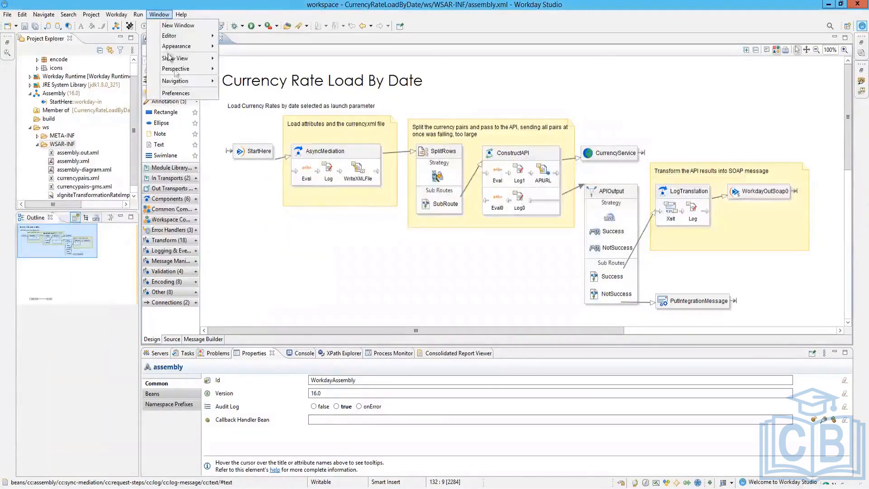
left_click(176, 93)
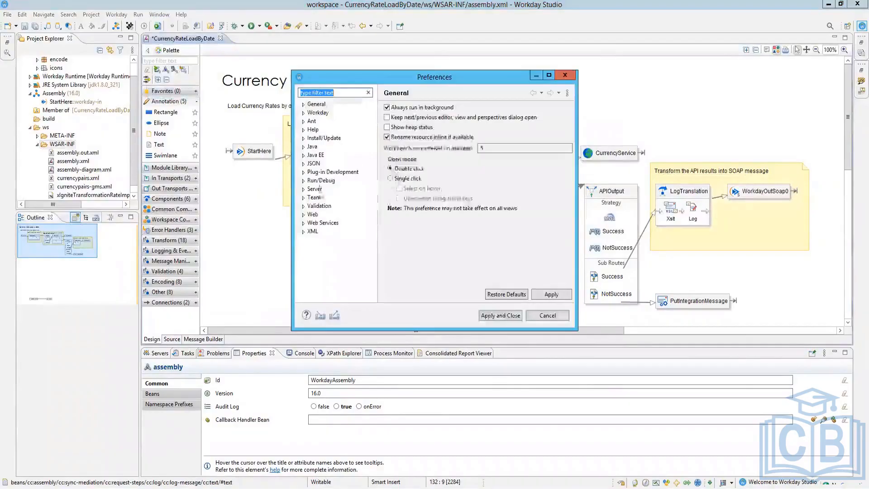
Step: Browse the Workday server pages, then show Server > Runtime Environments listing Workday Runtime
left_click(304, 113)
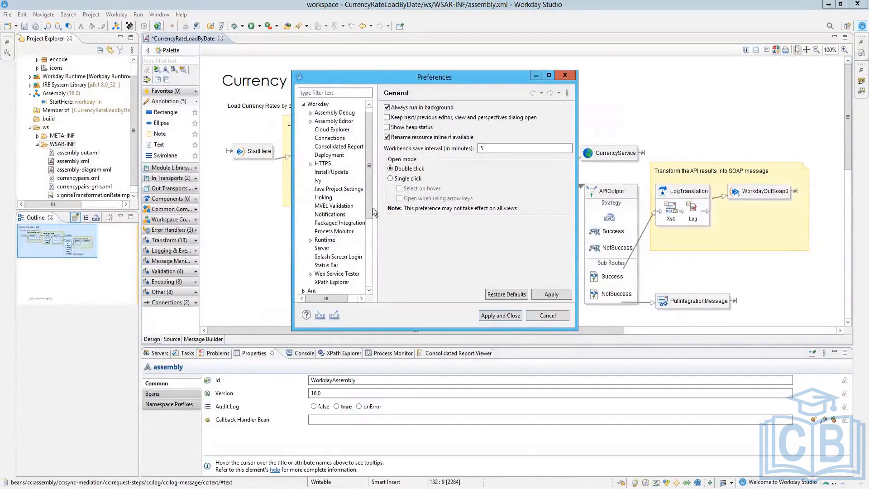
left_click(323, 249)
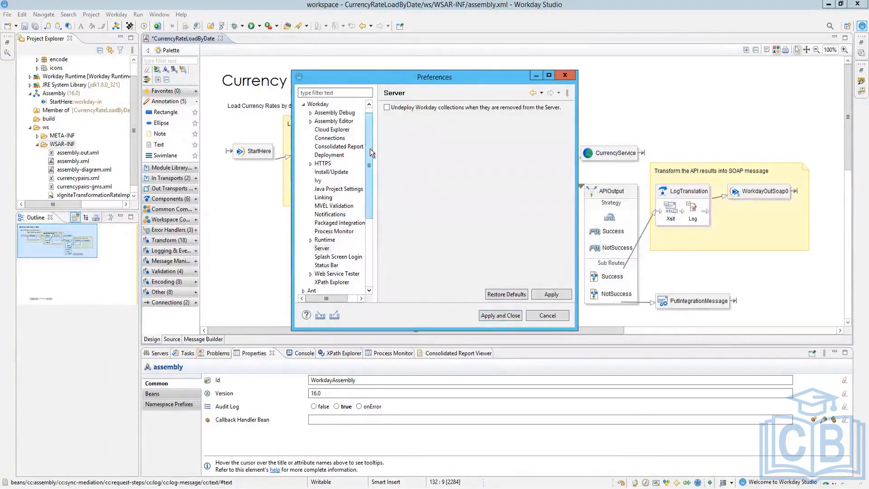
left_click_drag(370, 148, 378, 213)
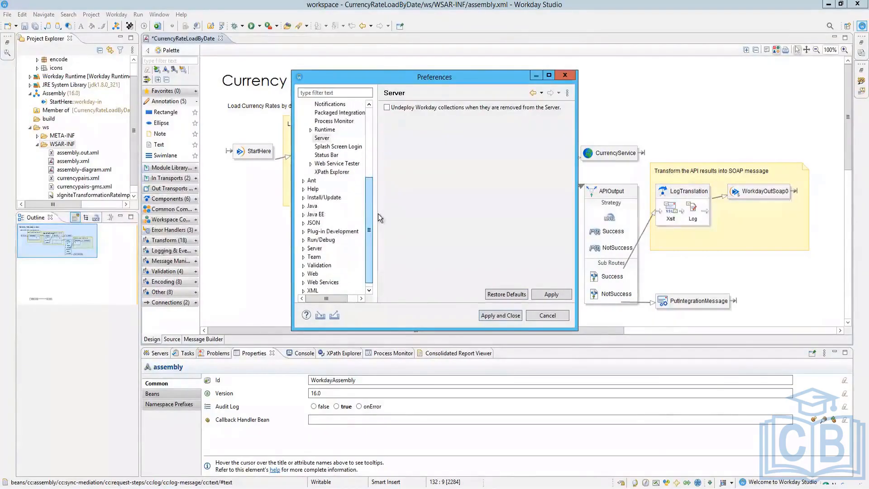
left_click(303, 248)
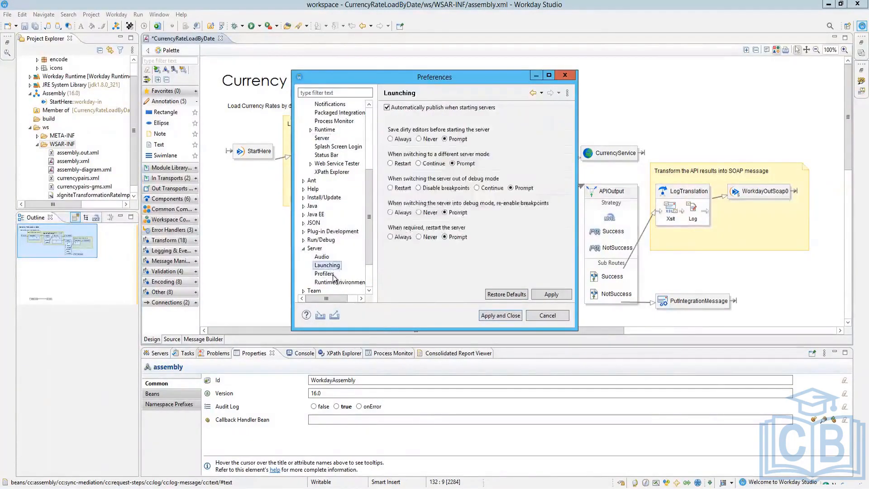
left_click(326, 274)
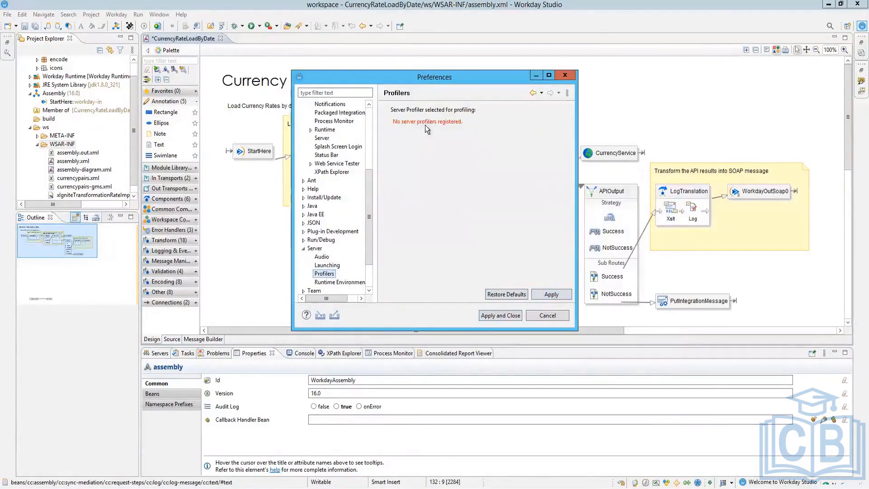
left_click(328, 282)
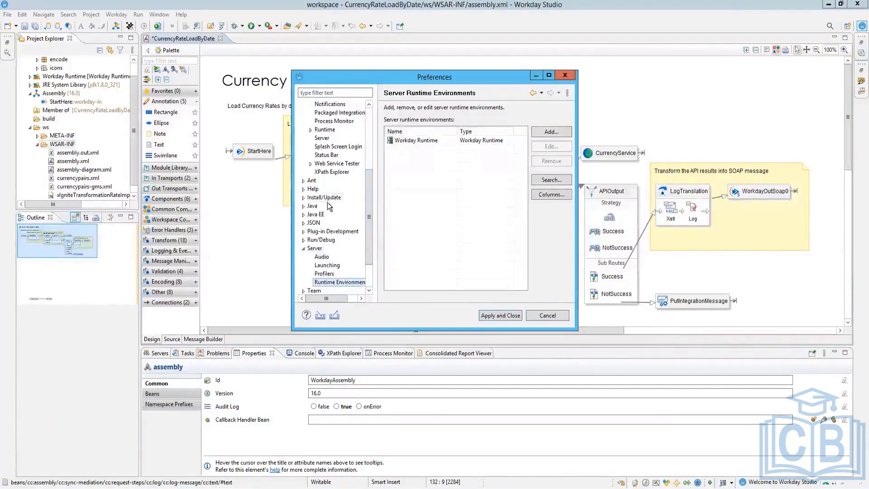
Step: Add a second Workday Runtime server runtime, named Workday Runtime (2)
left_click(496, 140)
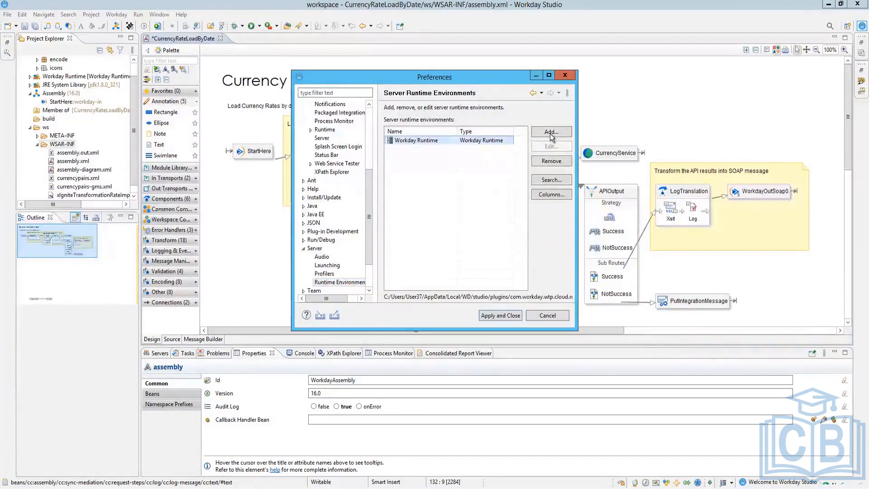
left_click(552, 134)
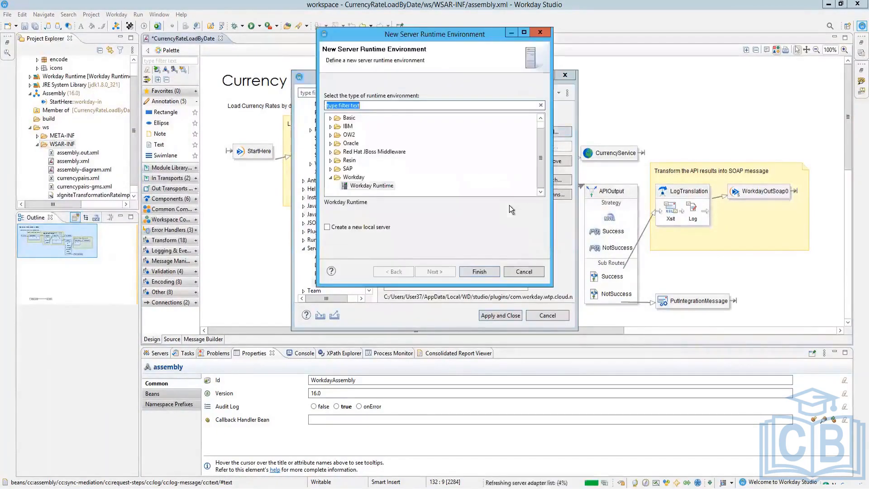
left_click(349, 230)
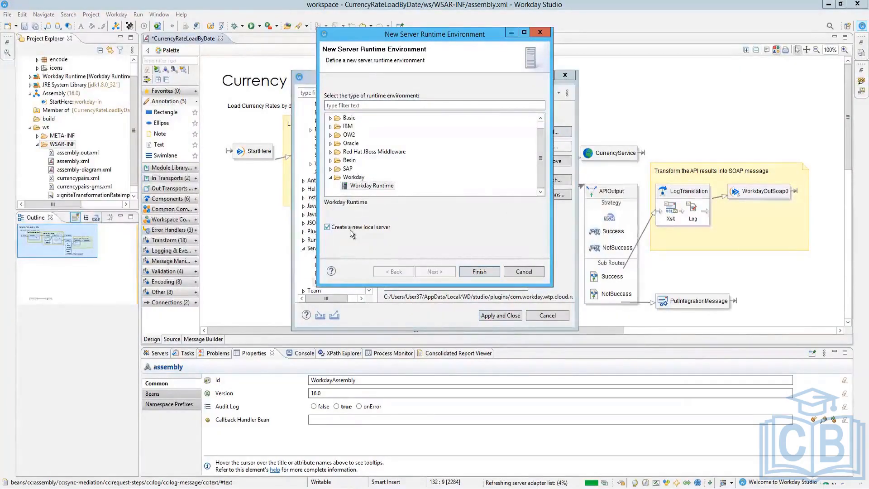
left_click(349, 229)
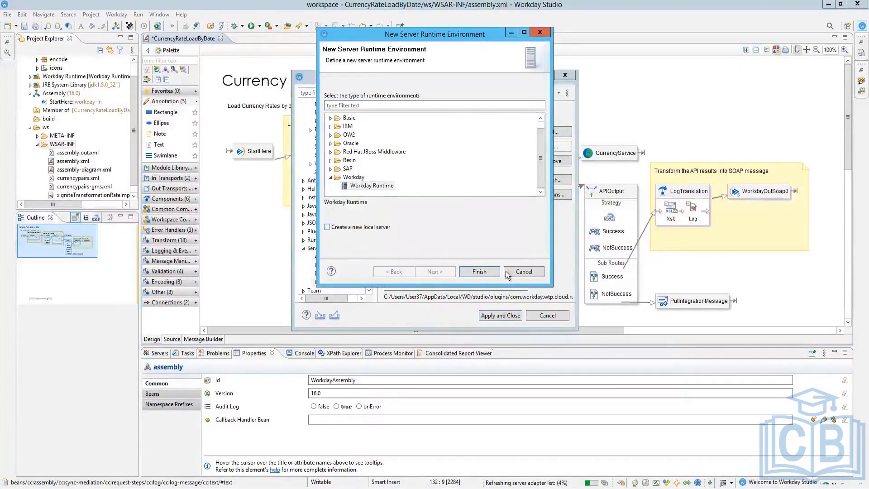
left_click(361, 186)
left_click(477, 272)
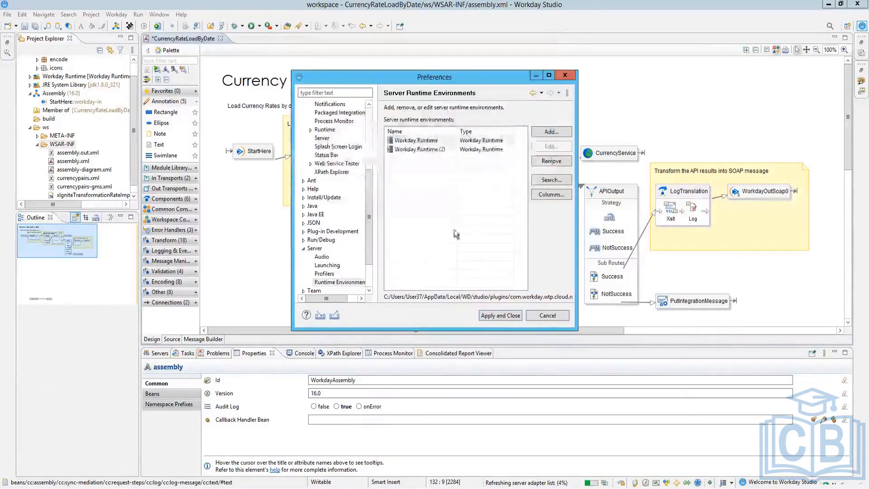
left_click(436, 148)
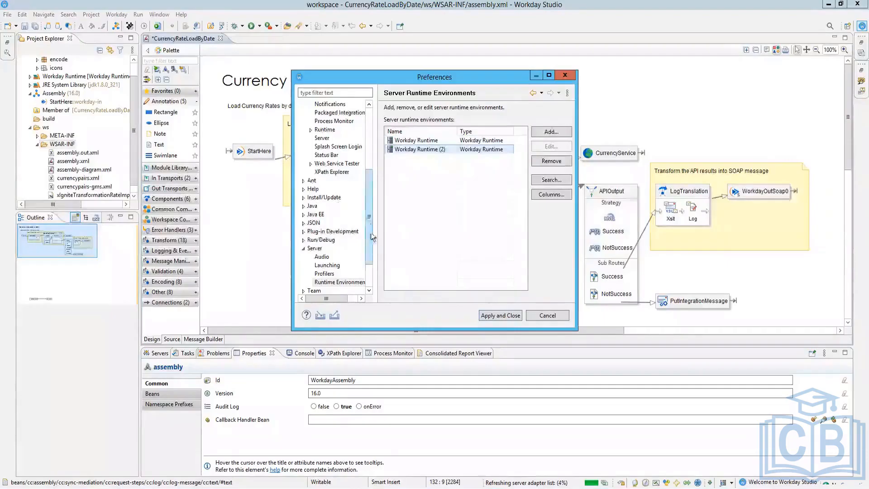
Step: Switch to the browser's CurrencyRateLoadByDate View Cloud Collection page in Workday
scroll(367, 273, "down", 2)
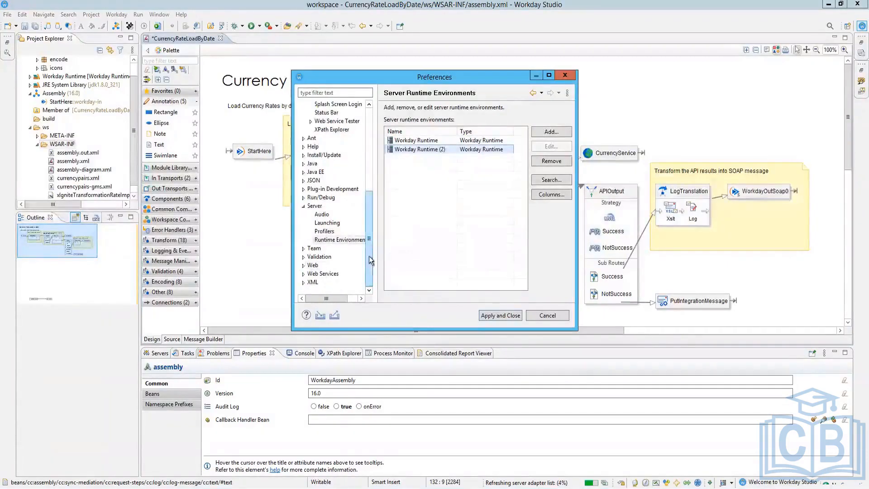
scroll(369, 256, "up", 6)
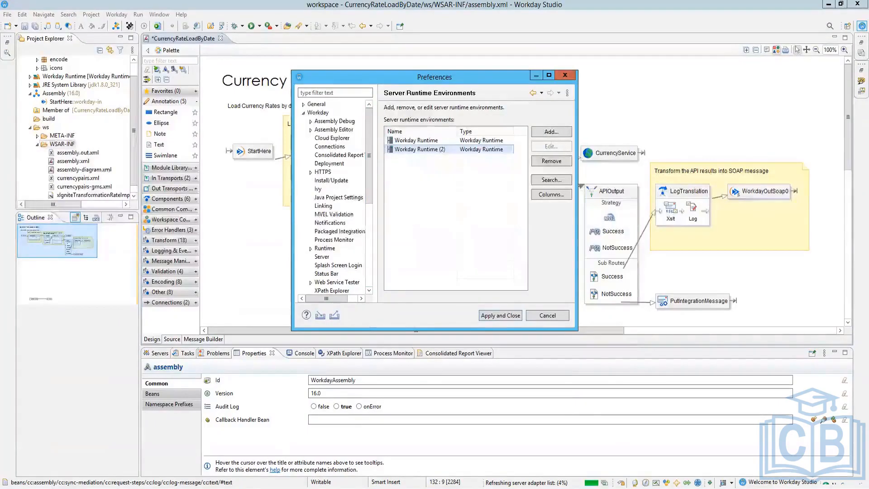
left_click(111, 438)
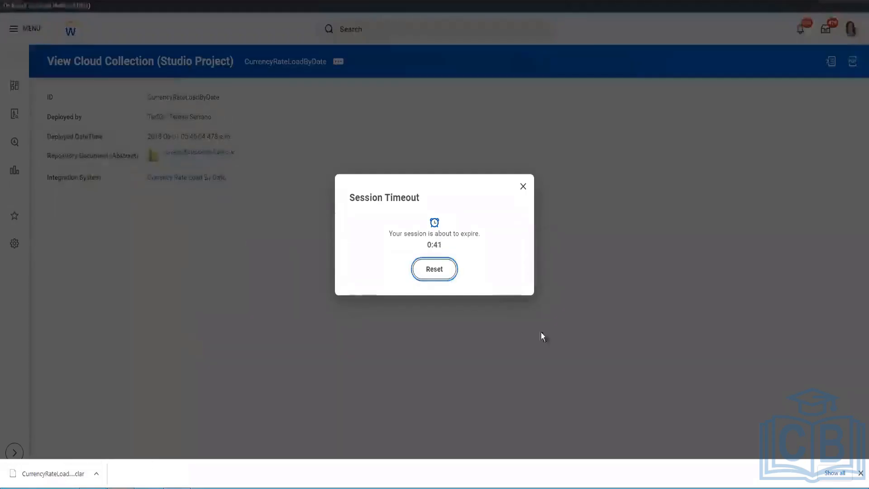
Step: Reset the Workday session timeout, then return to Workday Studio's runtime preferences
left_click(443, 273)
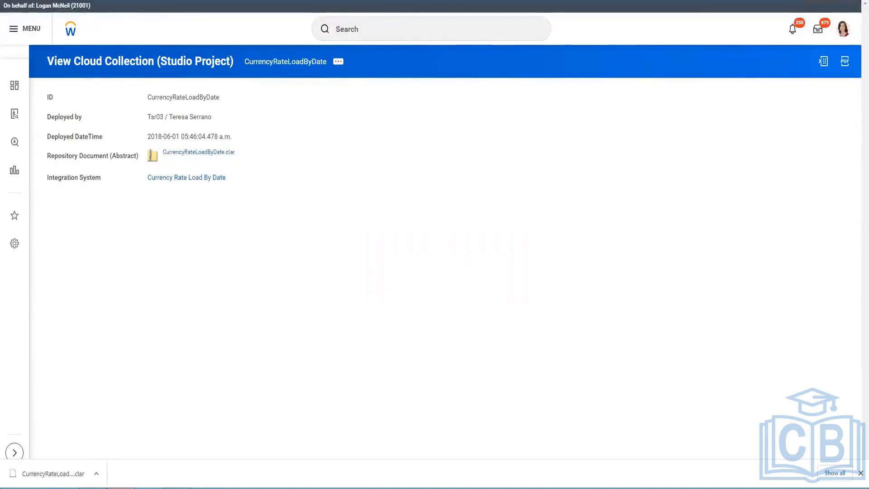
mouse_move(176, 487)
left_click(177, 444)
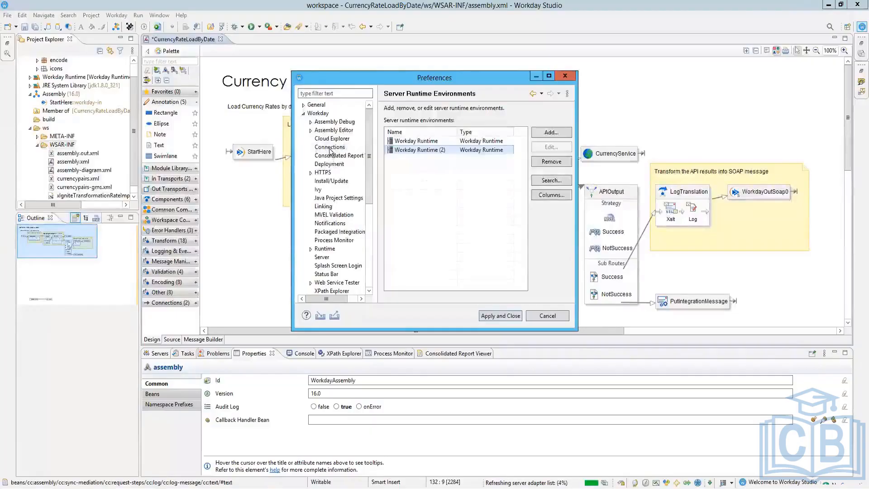
Step: Start, then cancel, a new Workday connection, and show the Sandbox (Default) connection's settings
left_click(330, 148)
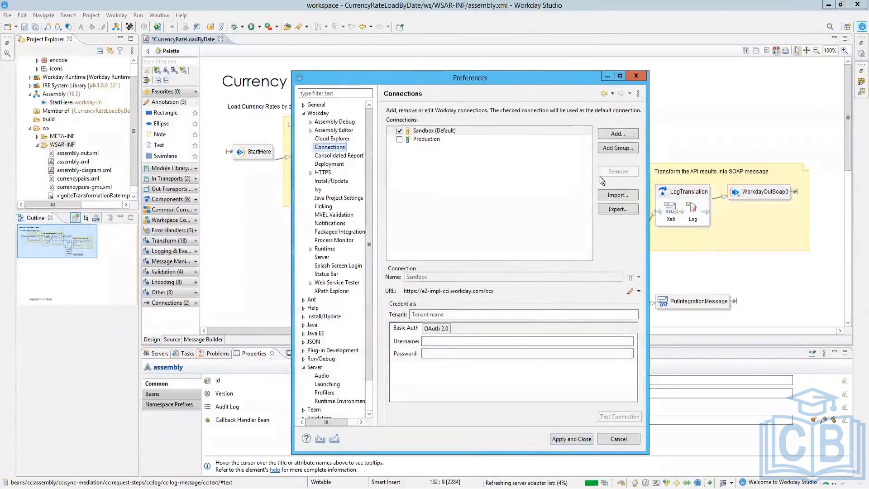
left_click(619, 135)
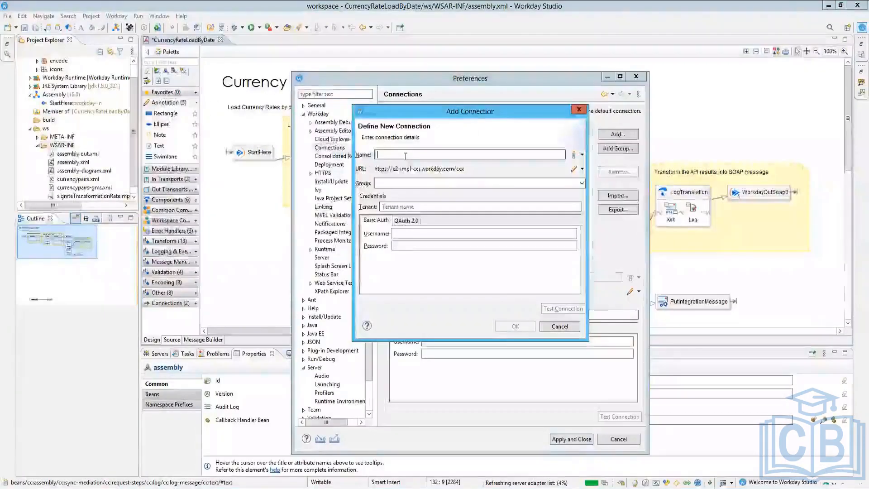
type("https://wd5-impl.workday.com/etrade_gms2")
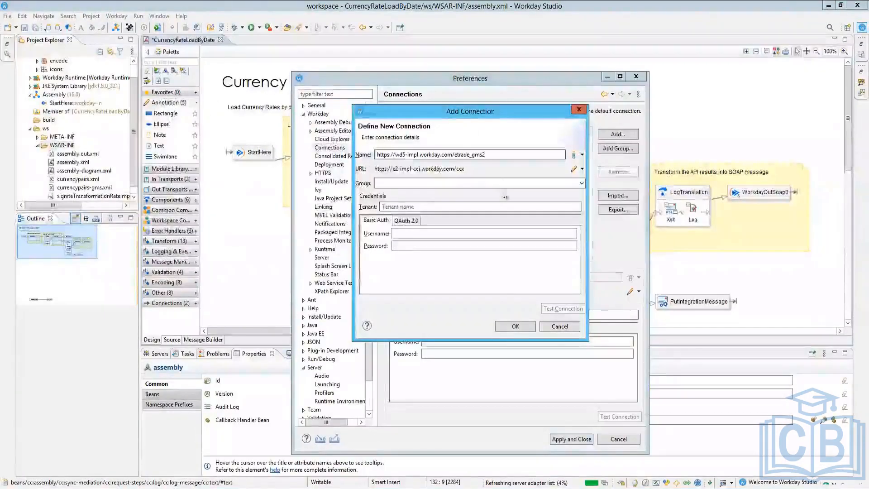
left_click(420, 183)
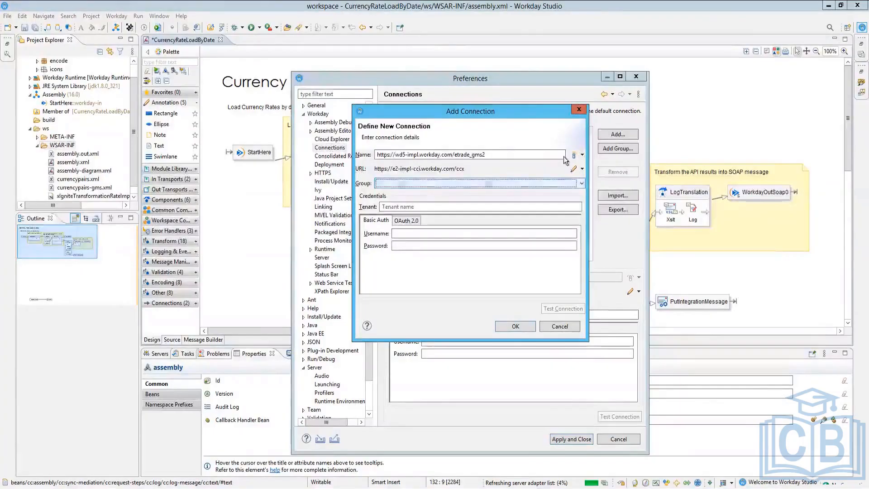
left_click(582, 155)
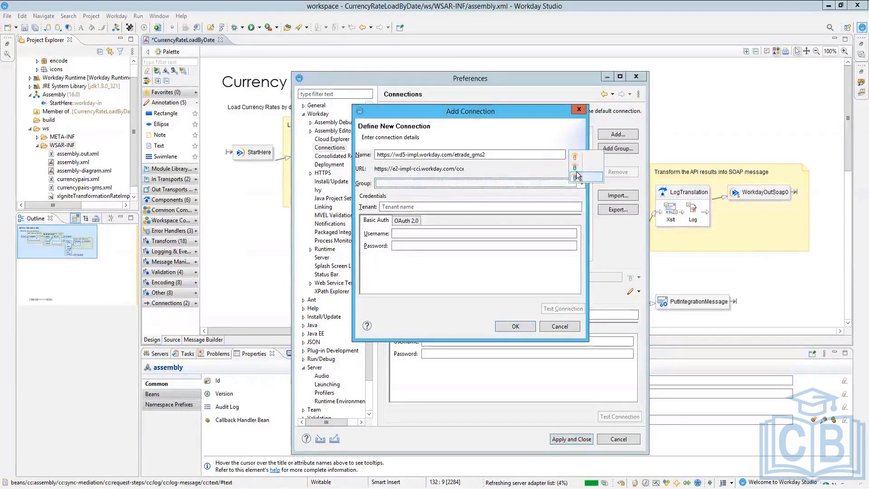
left_click(578, 176)
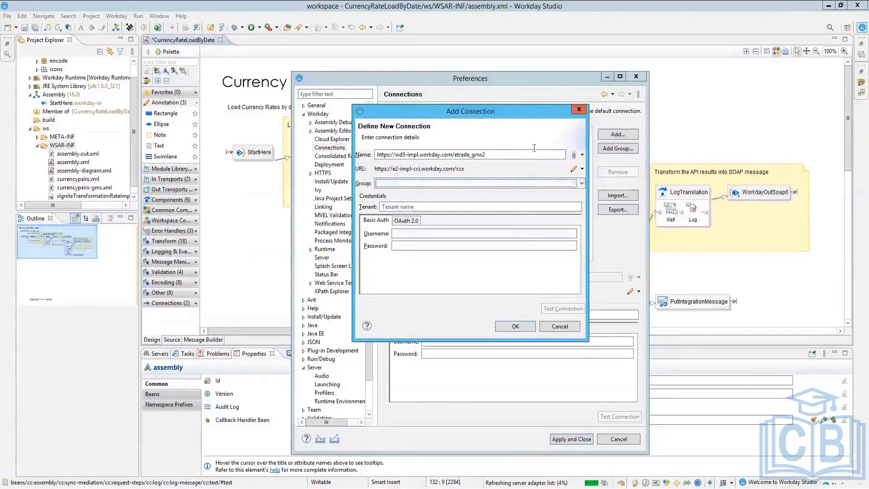
left_click(555, 324)
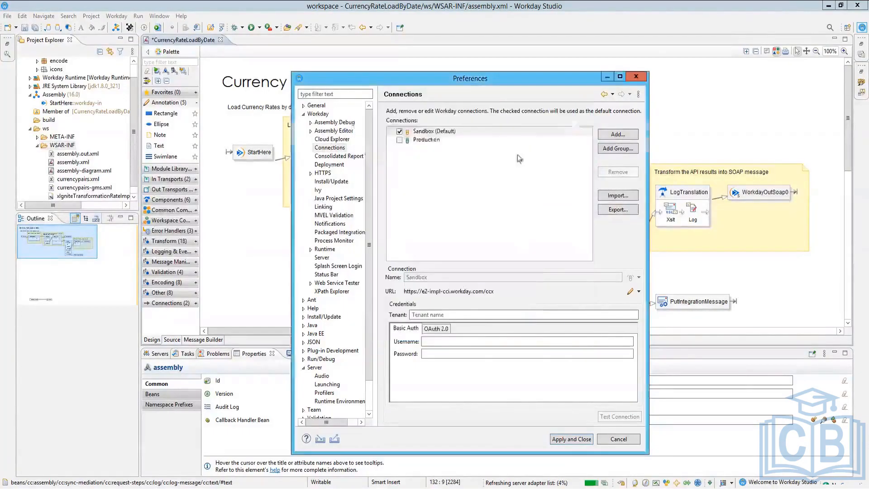
left_click(412, 132)
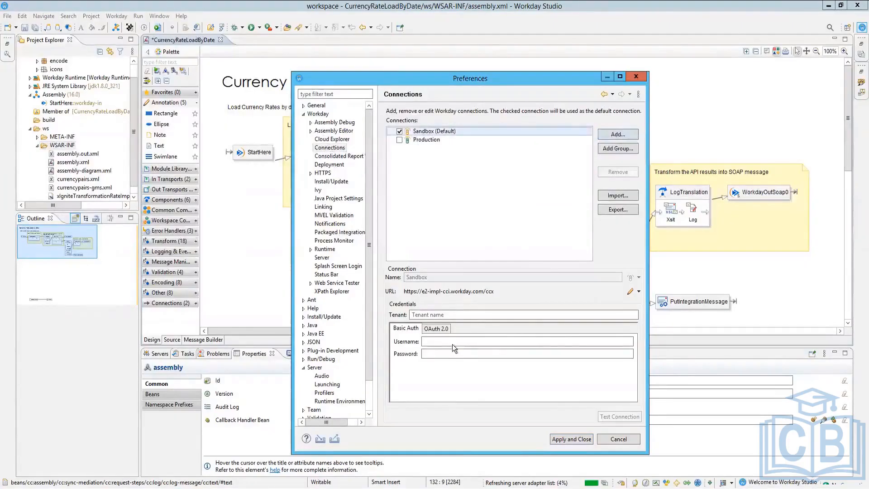
left_click(631, 292)
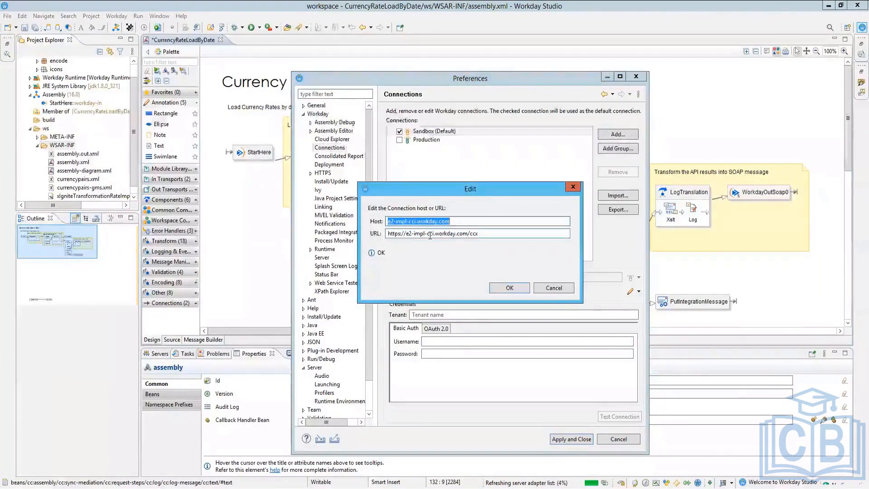
left_click(488, 233)
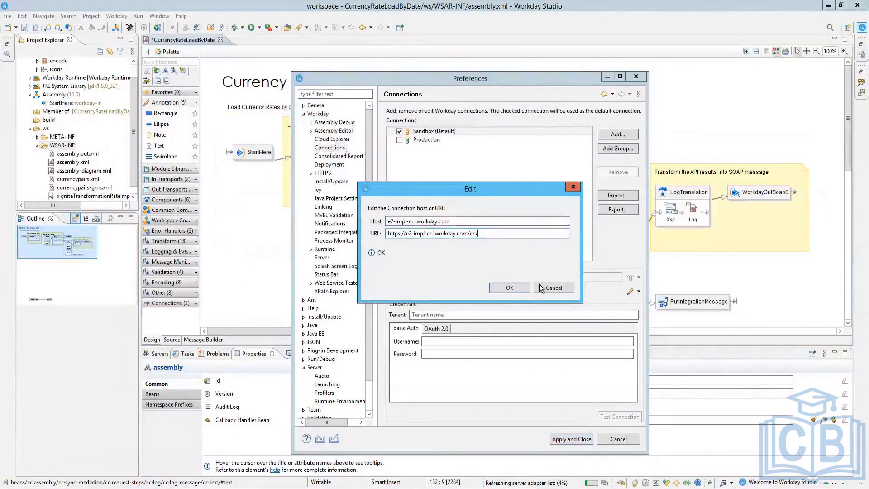
key("ctrl+a")
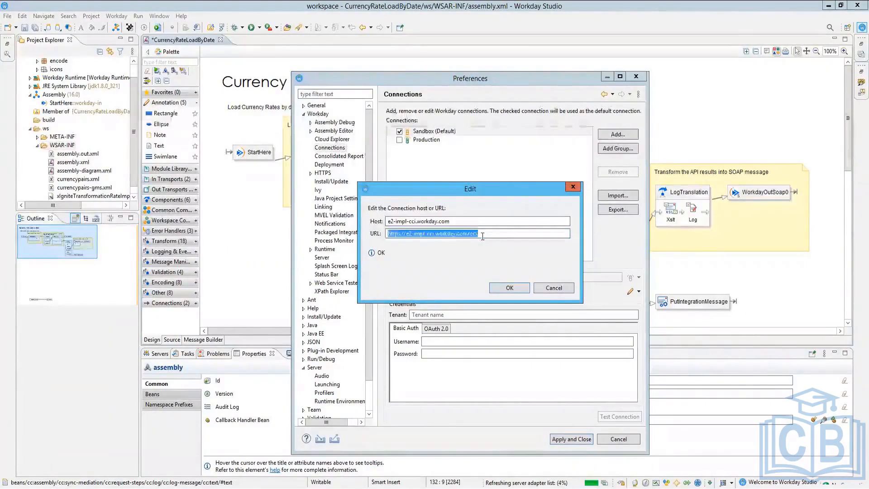
type("https://wd5-impl.workday.com/etrade-gms2")
key("ctrl+z")
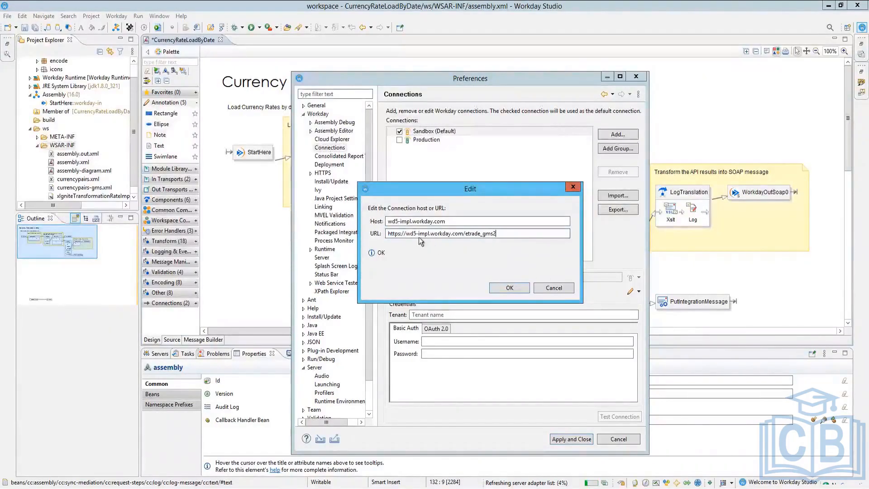
left_click(510, 287)
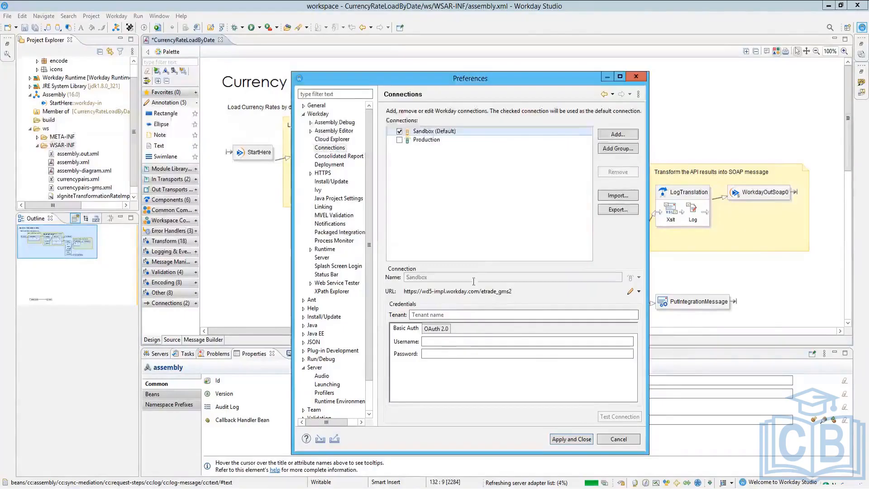
left_click(455, 342)
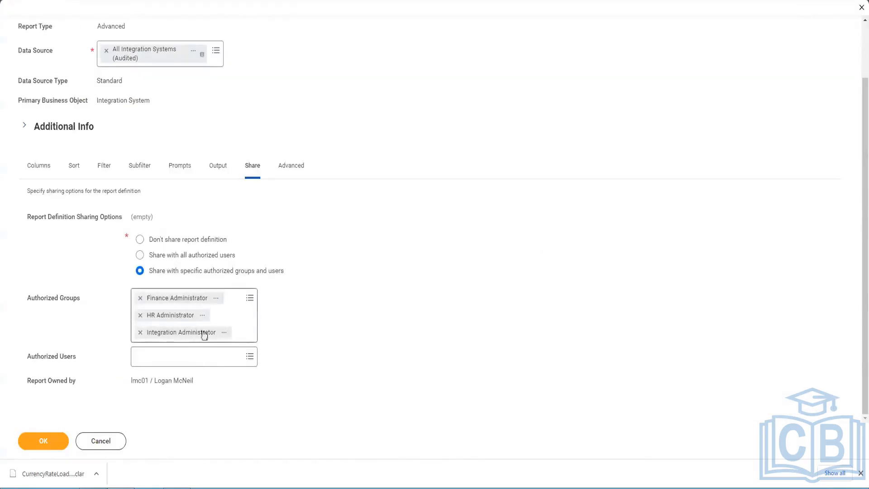
Step: Discard the report definition edits and copy the last ISSG_SailPoint integration user's name
left_click(96, 439)
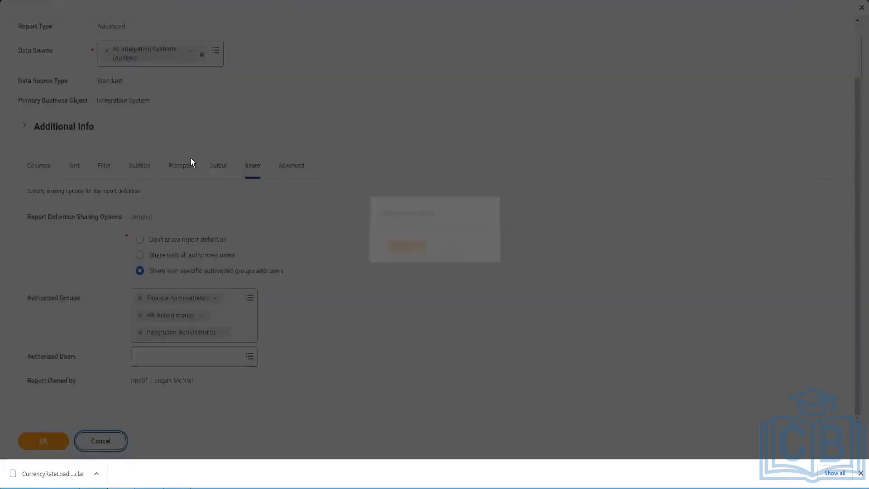
left_click(400, 251)
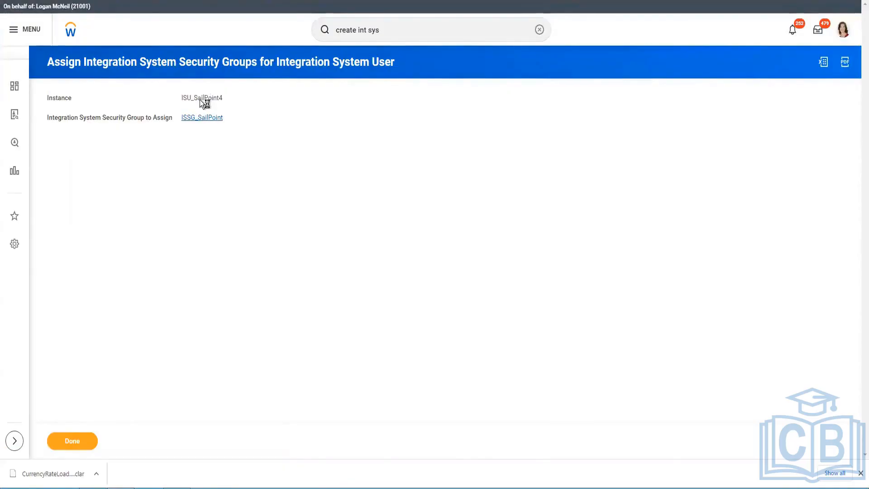
left_click(202, 117)
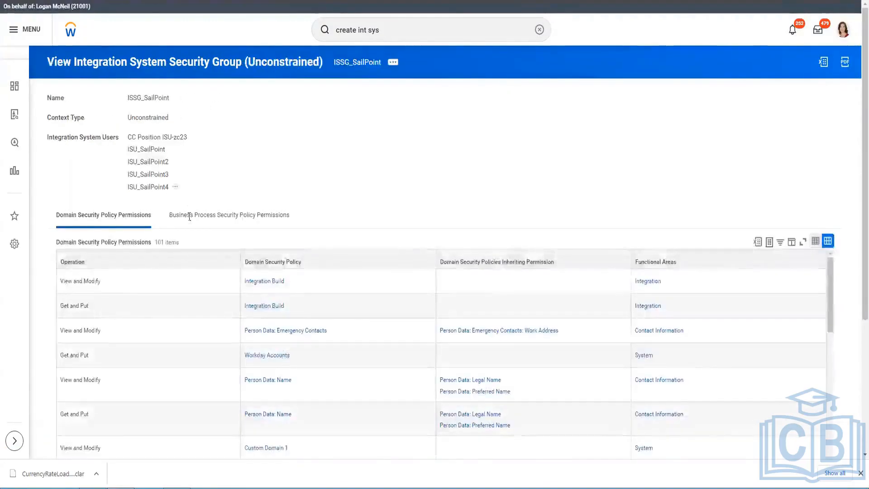
right_click(169, 186)
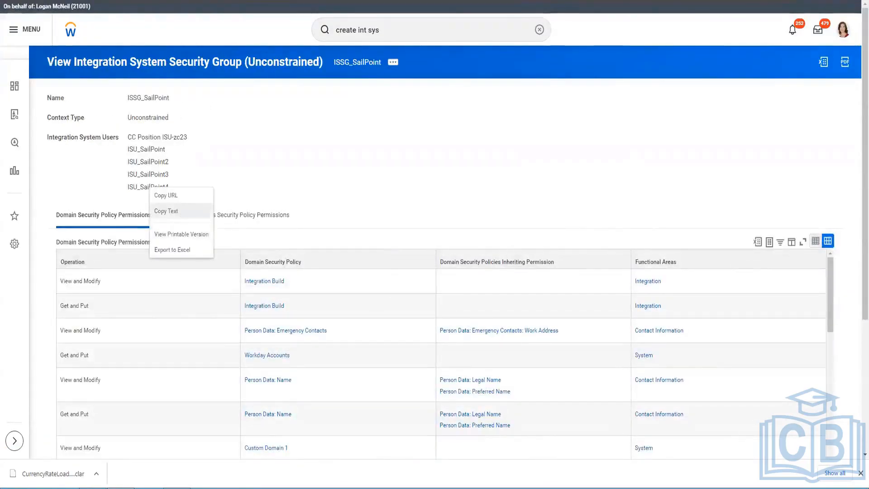
left_click(166, 211)
left_click(177, 487)
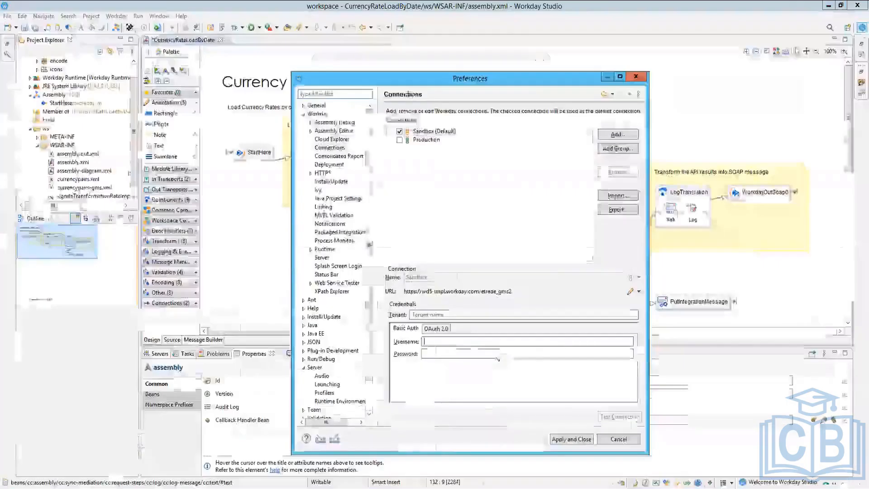
Step: Paste the copied integration user as the Sandbox connection's username and enter the password
left_click(464, 340)
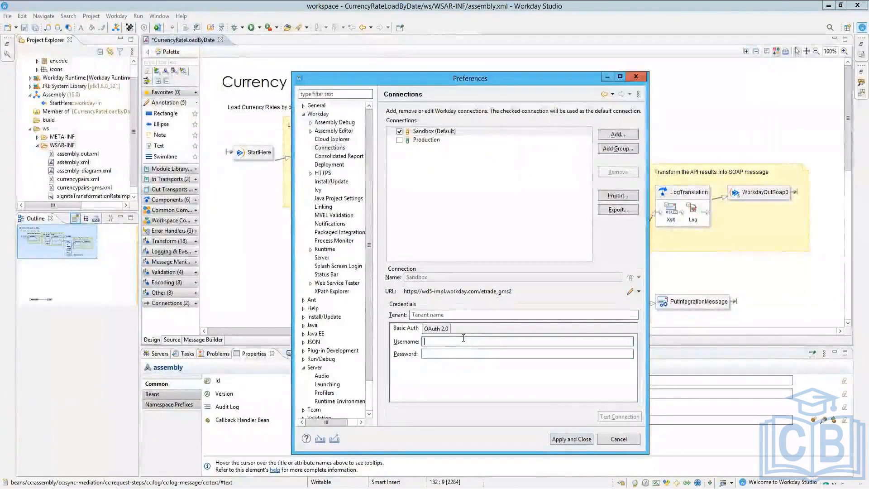
key("ctrl+v")
key("Tab")
type("a")
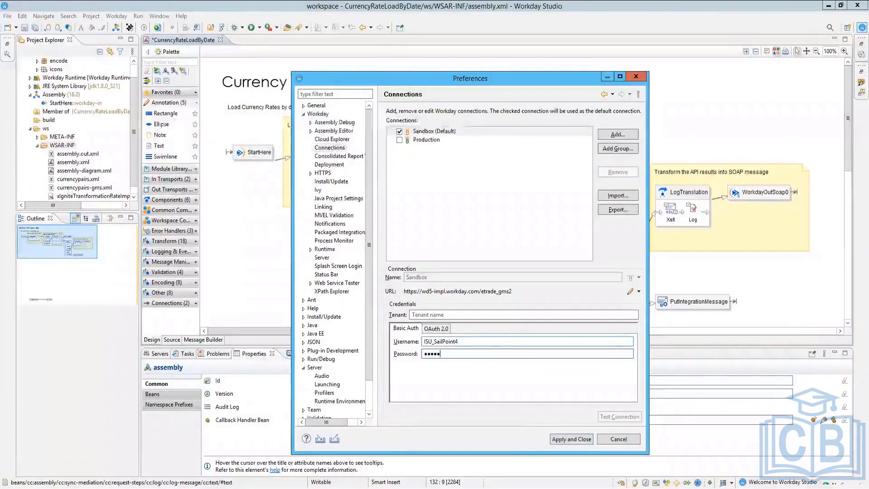
type("a")
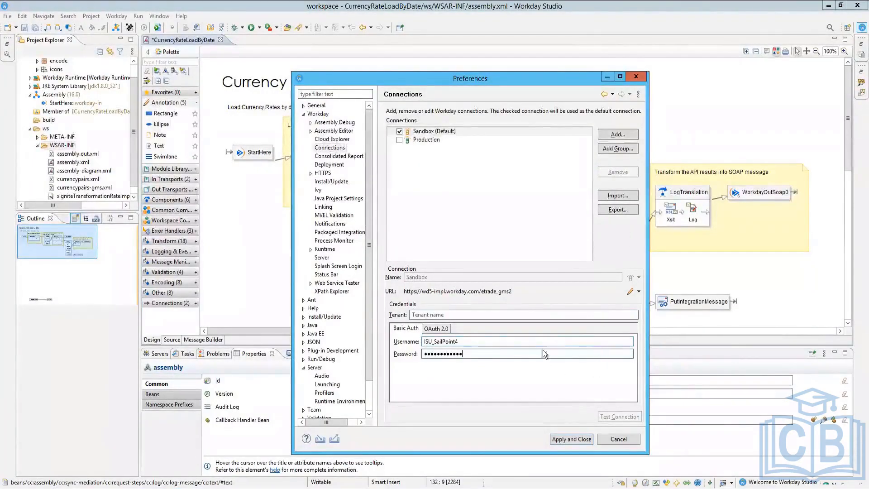
left_click(551, 316)
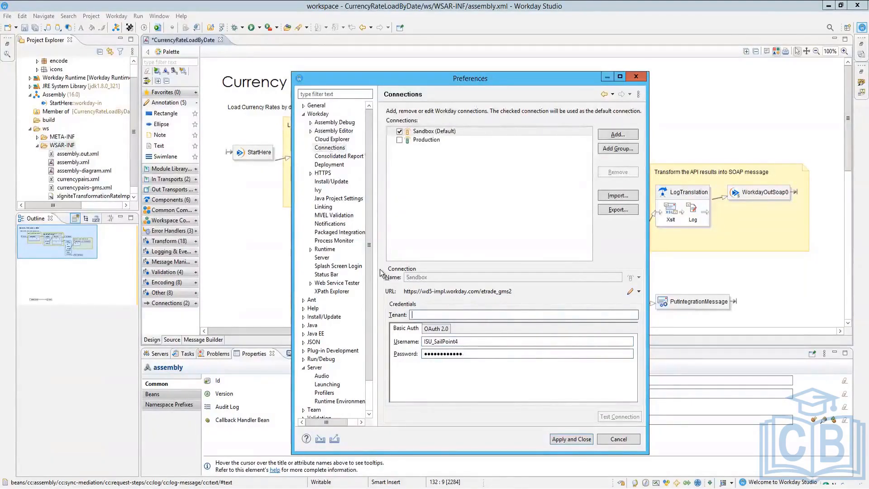
key("alt+Tab")
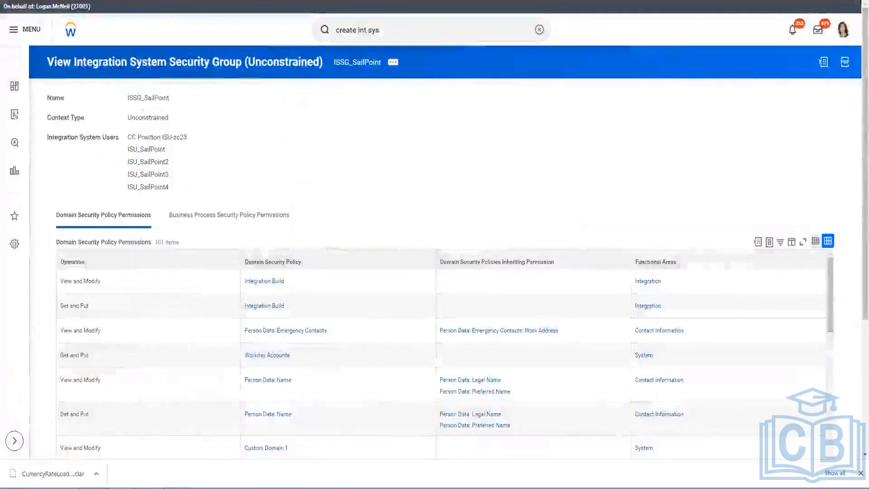
key("alt+Tab")
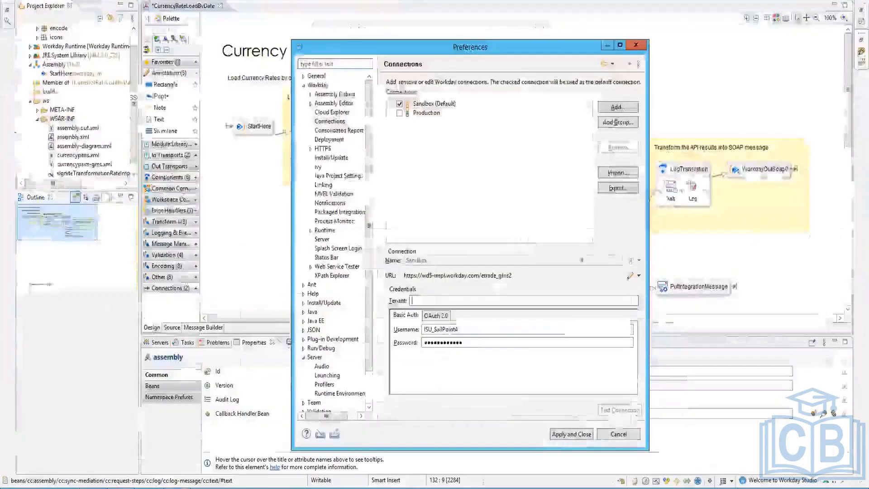
Step: Set the Sandbox connection environment to Implementation (WD5) and apply and close Preferences
left_click(639, 276)
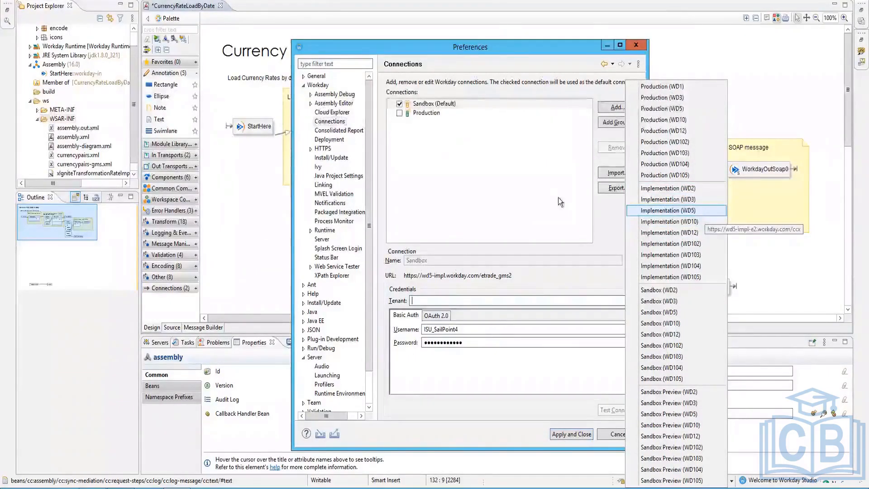
left_click(669, 213)
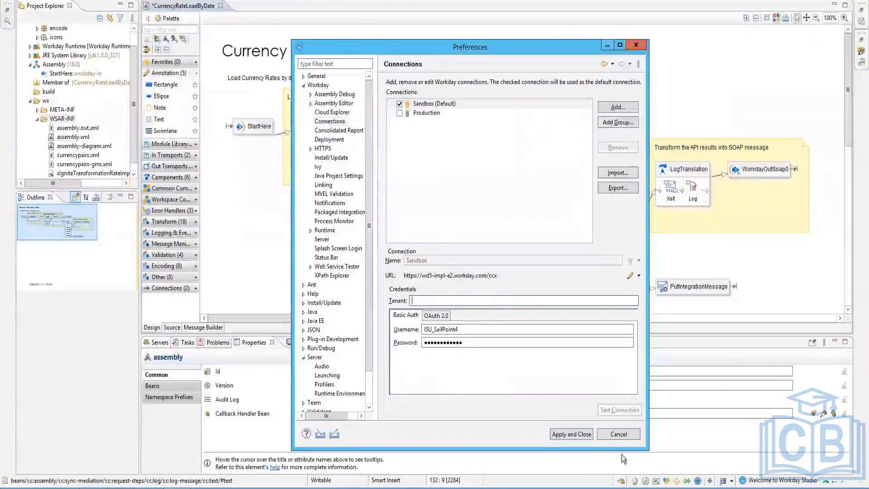
left_click(572, 434)
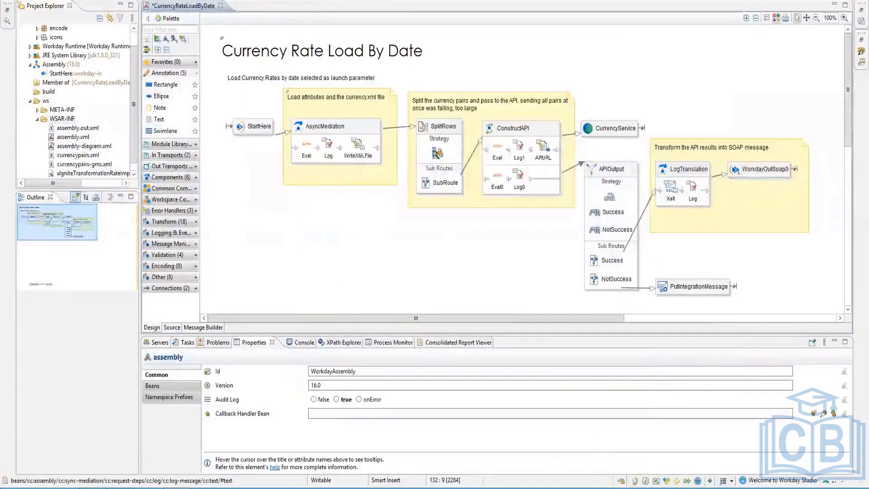
Step: In Preferences, enter the integration user's name as the Sandbox tenant and test the connection
left_click(166, 1)
left_click(166, 63)
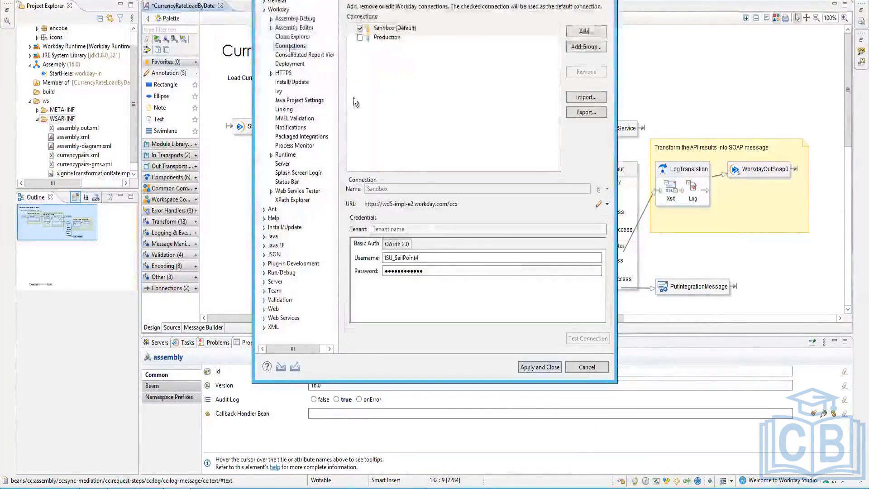
left_click(382, 28)
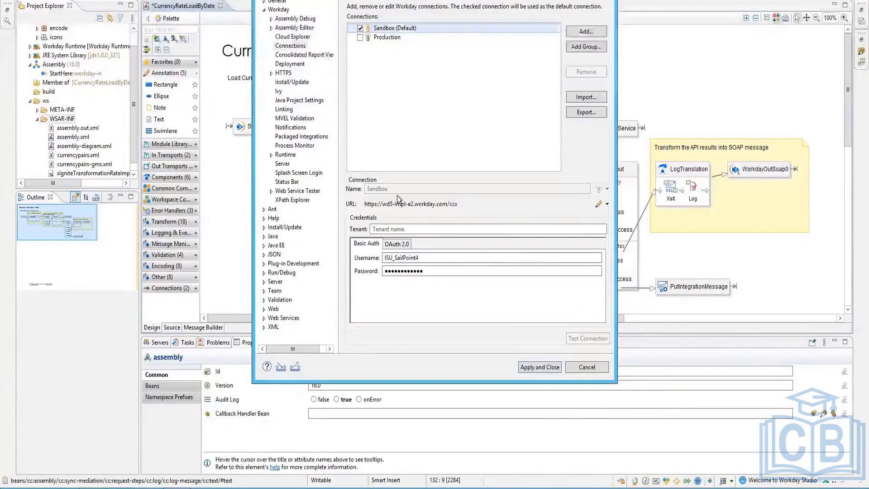
left_click(406, 228)
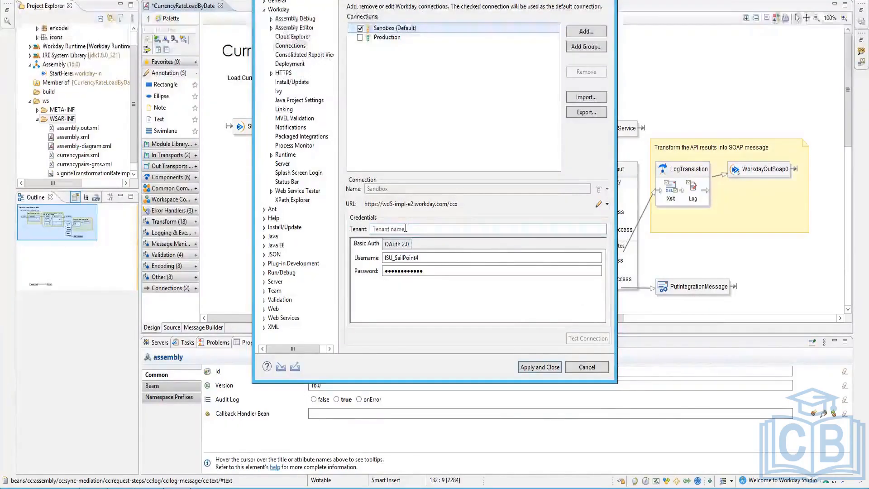
type("ISU_SailPoint4")
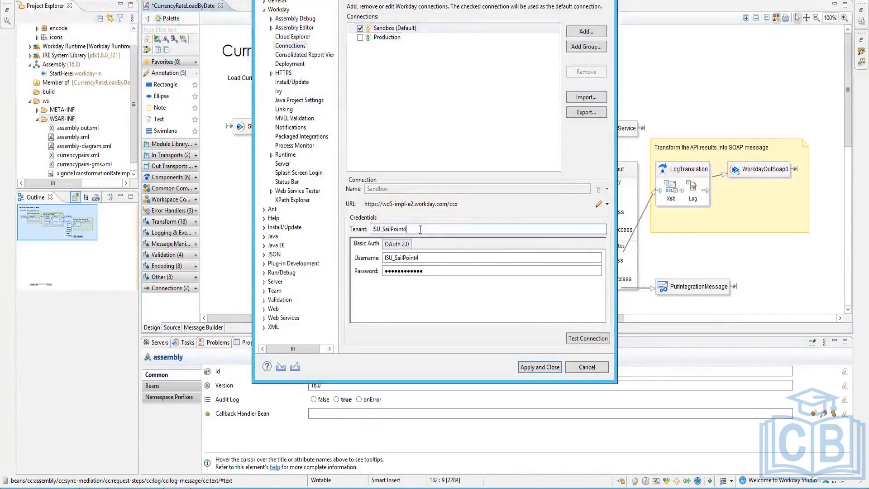
left_click(588, 338)
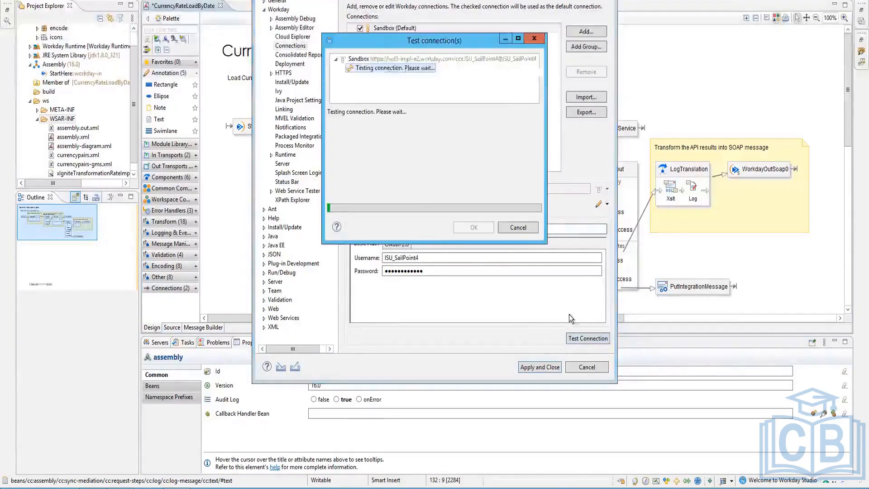
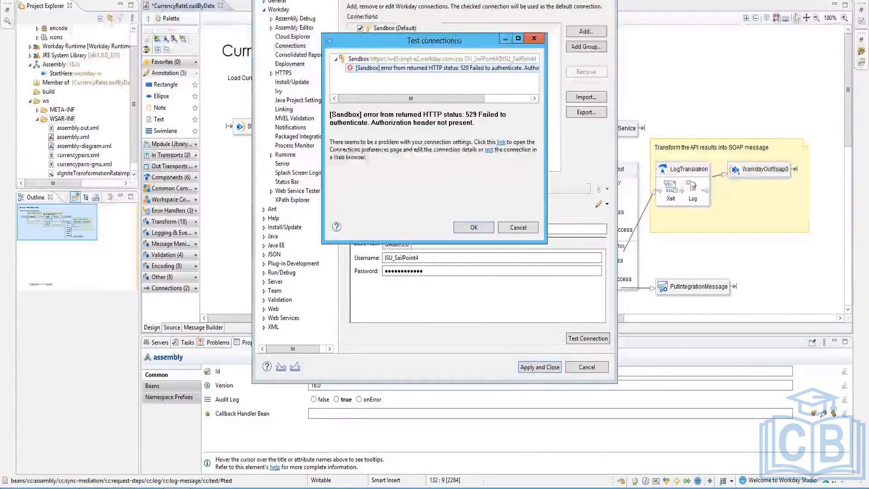
Step: Glance at the security group page, then dismiss the failed connection test and cancel Preferences
left_click(121, 488)
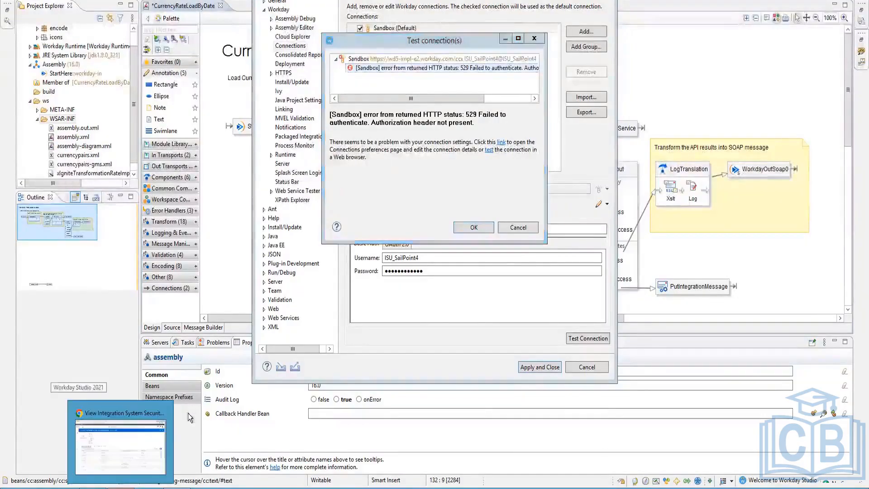
left_click(146, 405)
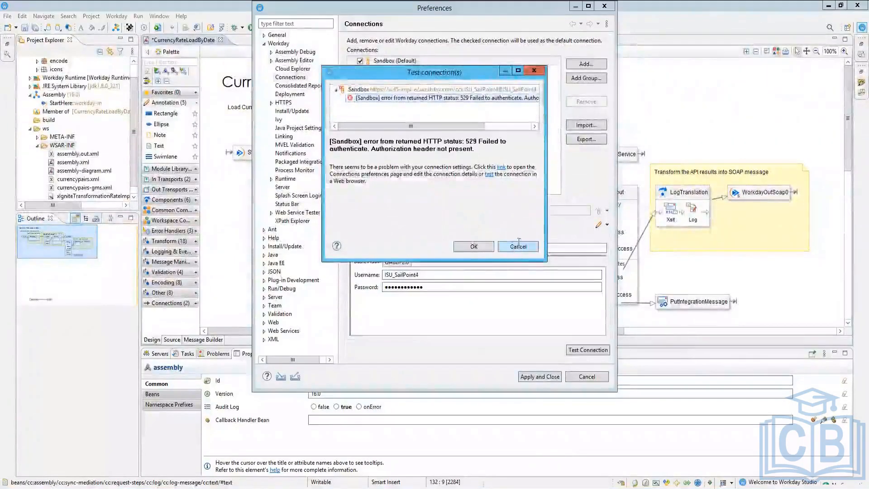
left_click(513, 238)
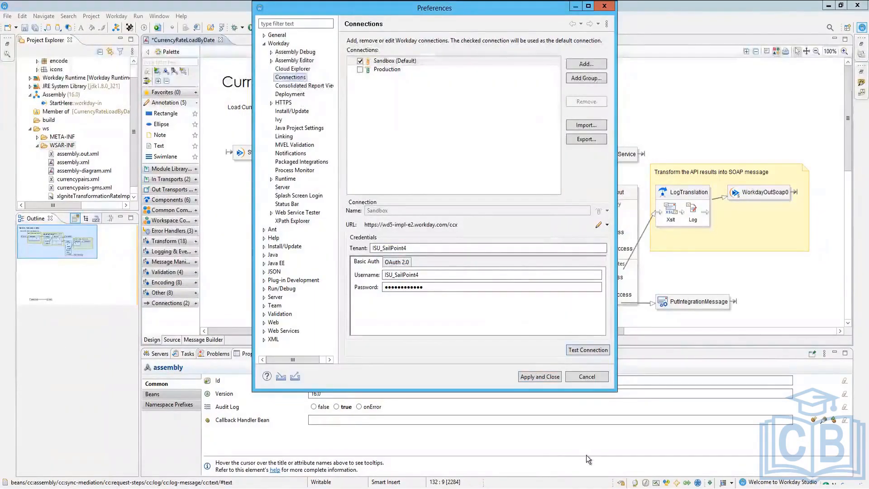
left_click(587, 377)
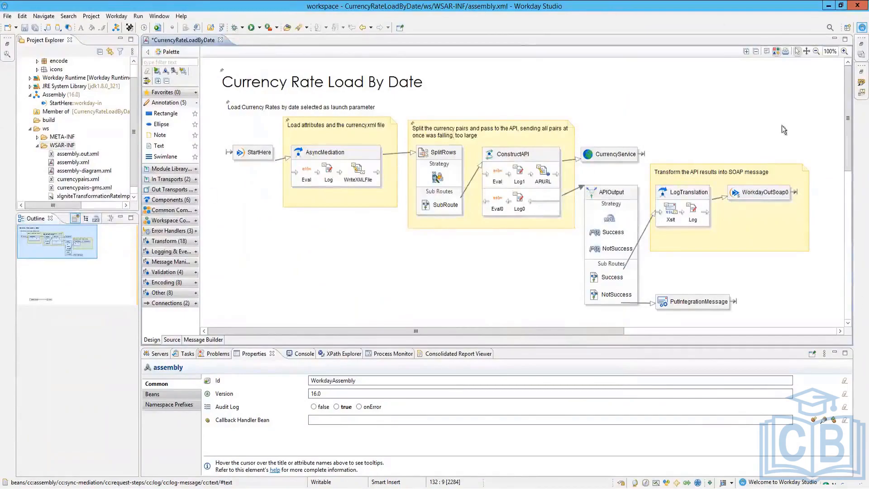
mouse_move(586, 242)
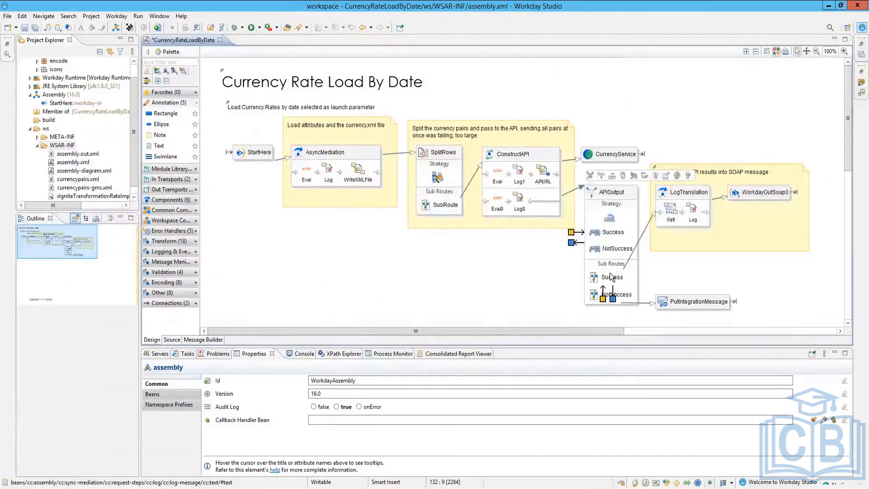
left_click(108, 18)
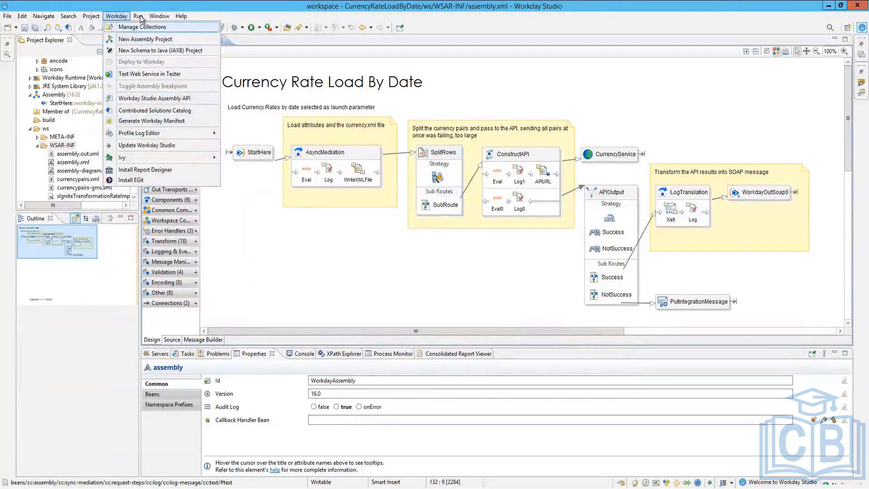
mouse_move(91, 18)
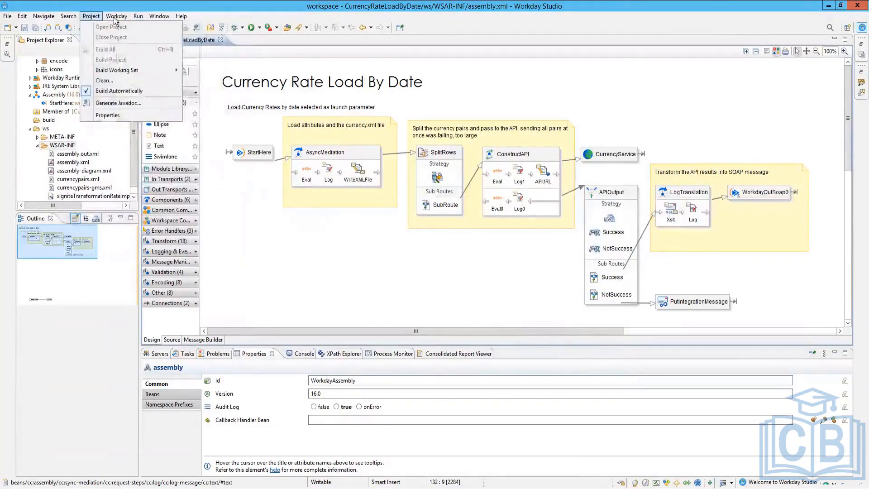
mouse_move(136, 18)
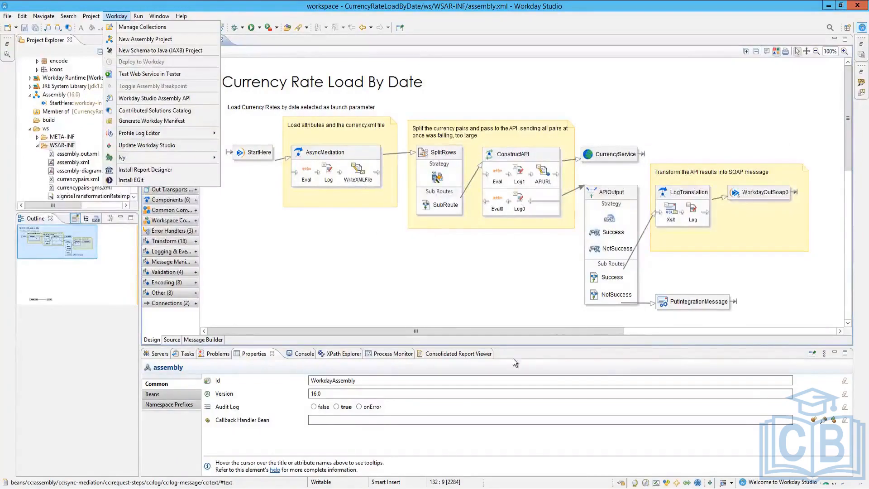
left_click(443, 305)
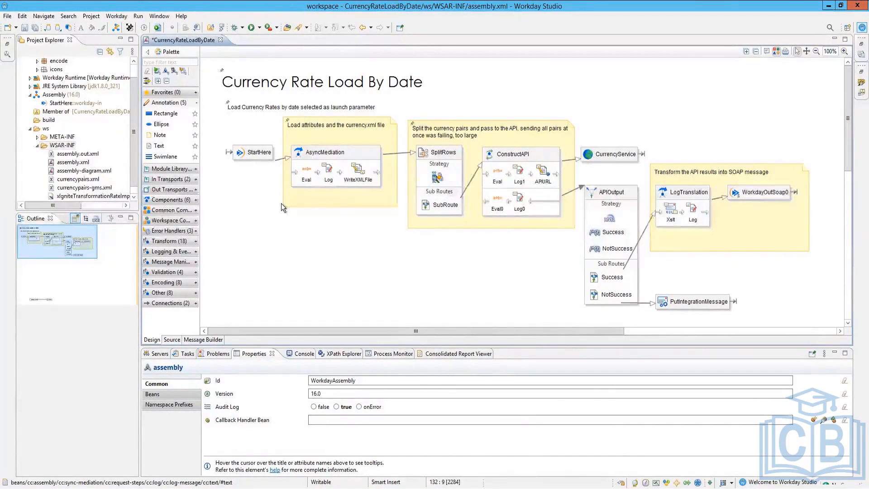
mouse_move(281, 203)
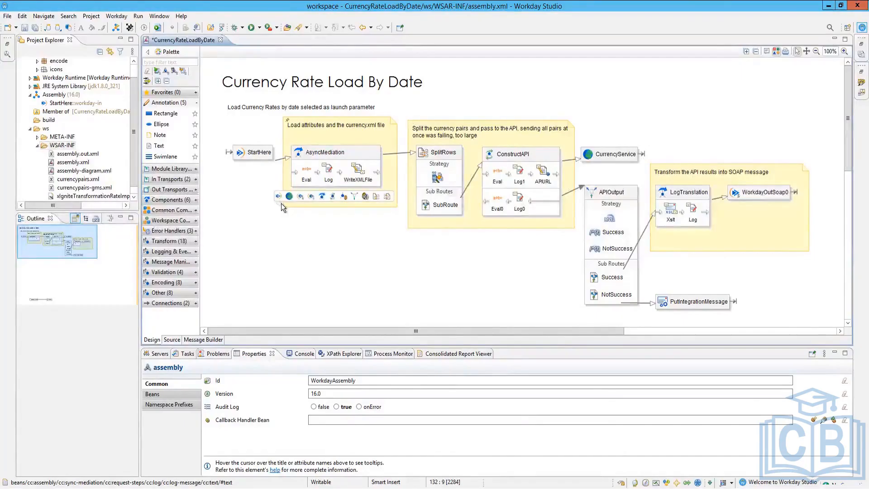
left_click(118, 18)
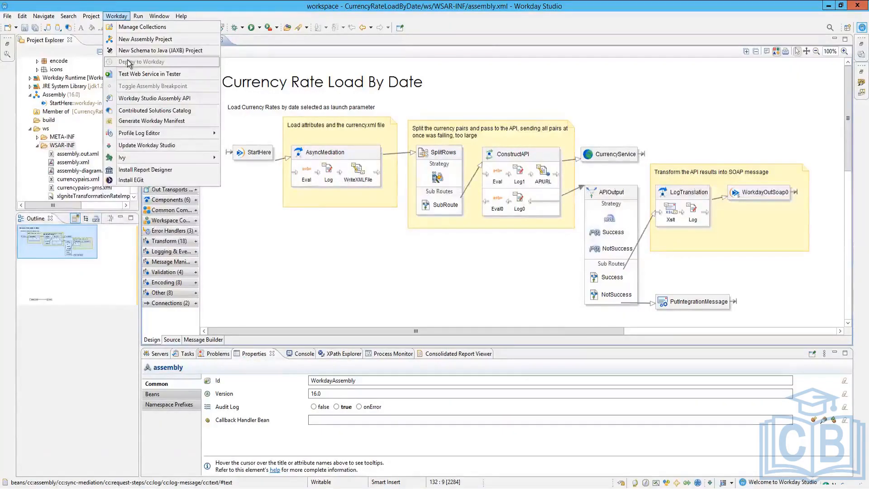
left_click(437, 272)
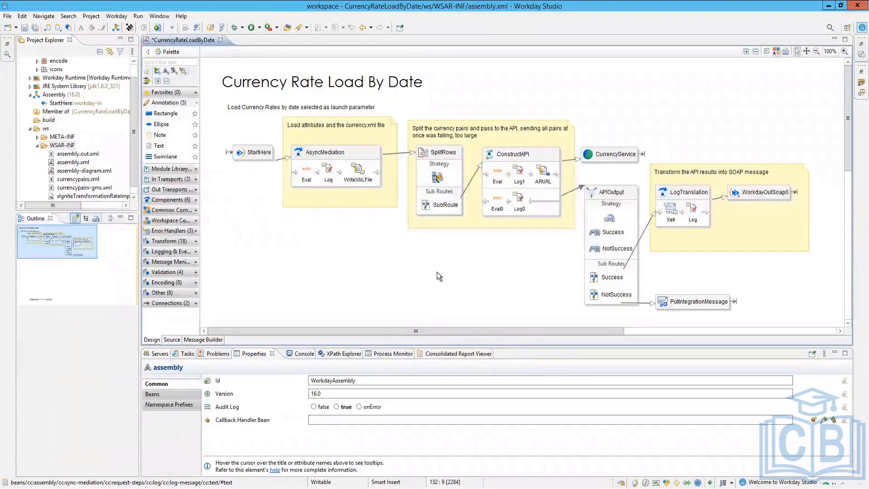
mouse_move(437, 272)
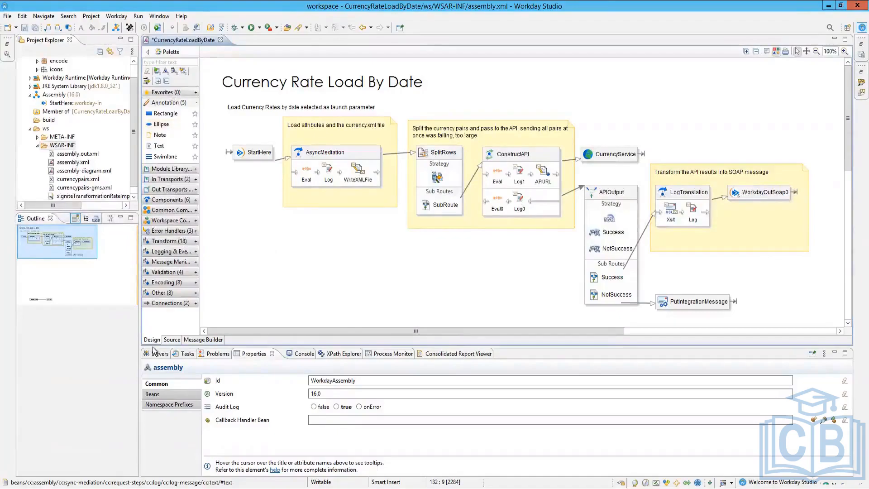
Step: Enlarge the diagram area, widen the palette, and expand the Connections, Other and Encoding groups
left_click_drag(152, 345, 155, 427)
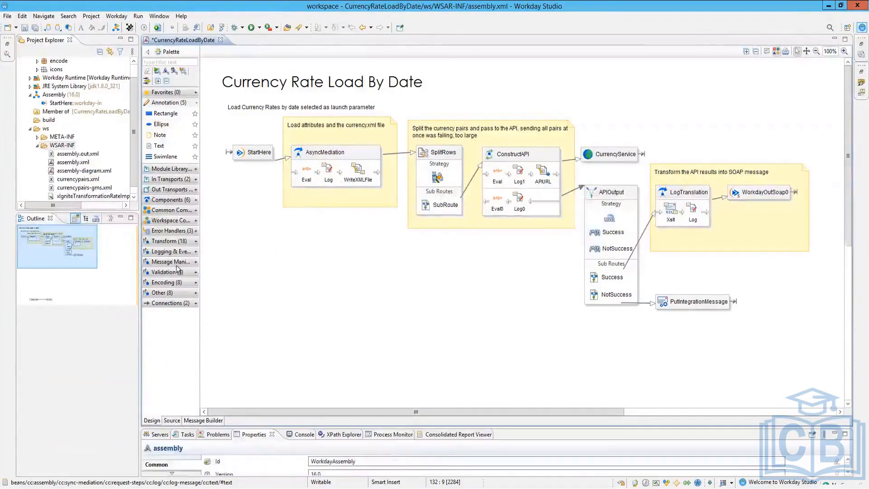
left_click(156, 306)
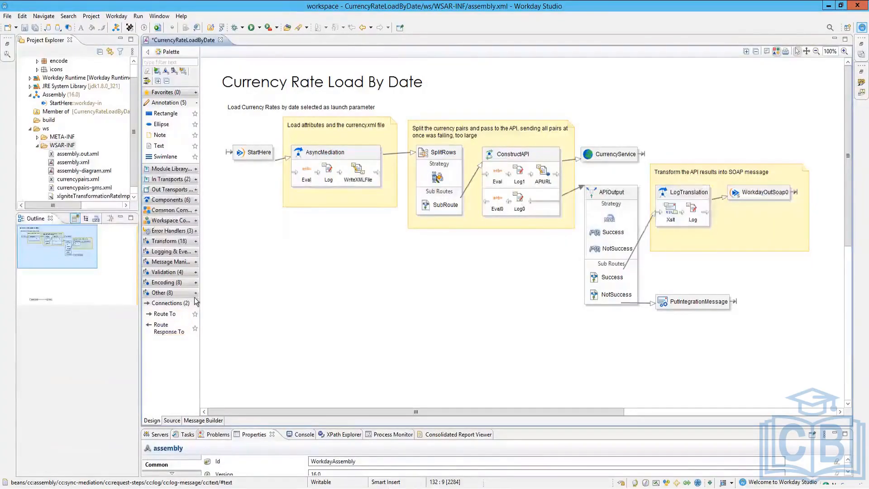
left_click(173, 290)
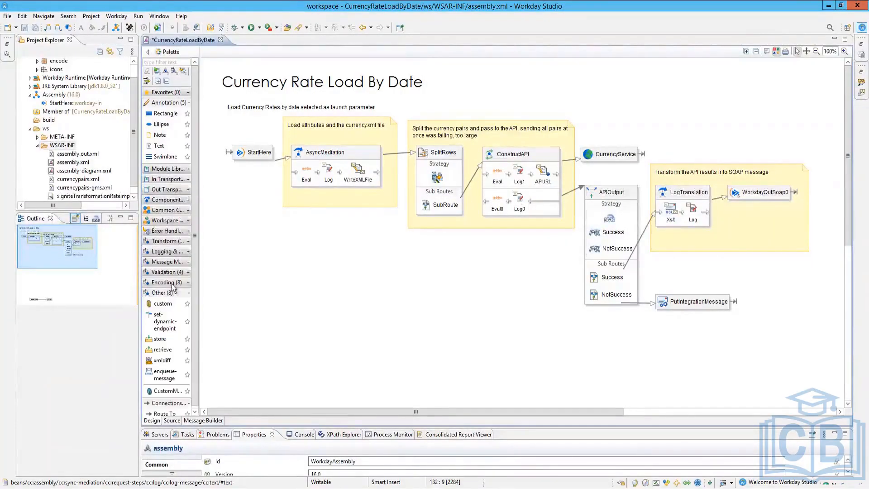
left_click(172, 283)
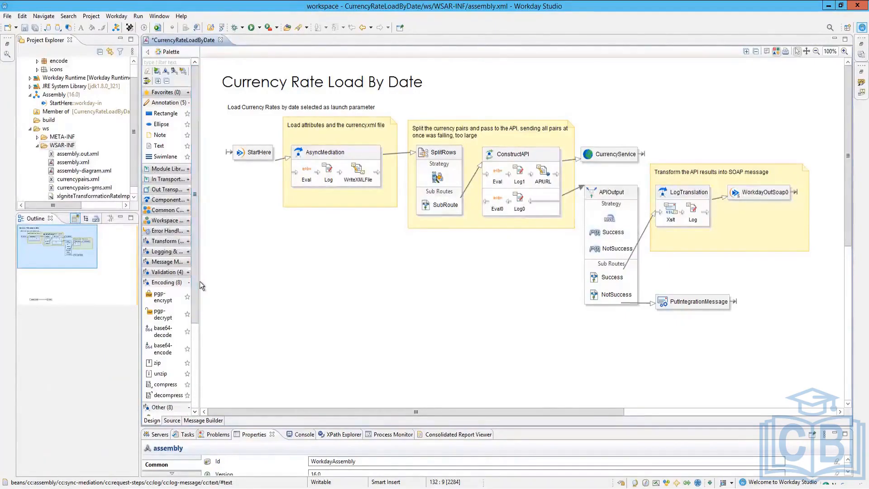
left_click_drag(200, 286, 268, 288)
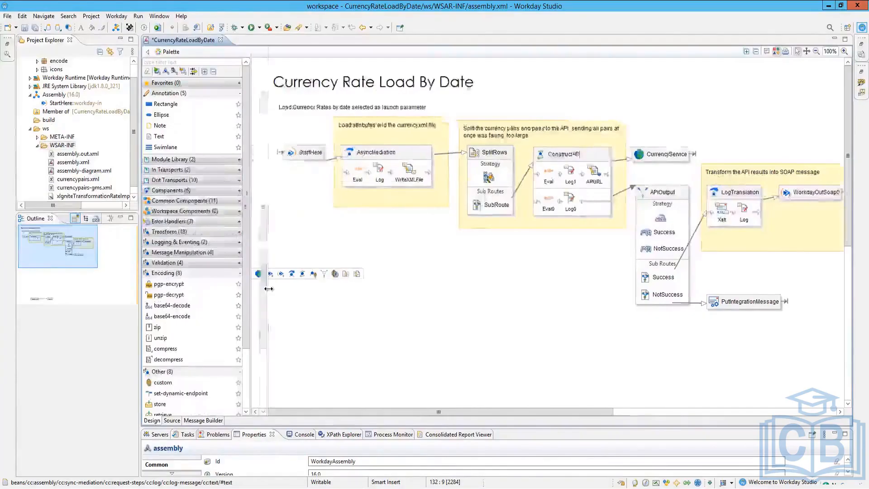
Step: Expand Validation, Message Manipulation, Logging & Eventing, Transform, Error Handlers and the remaining palette groups
left_click(181, 263)
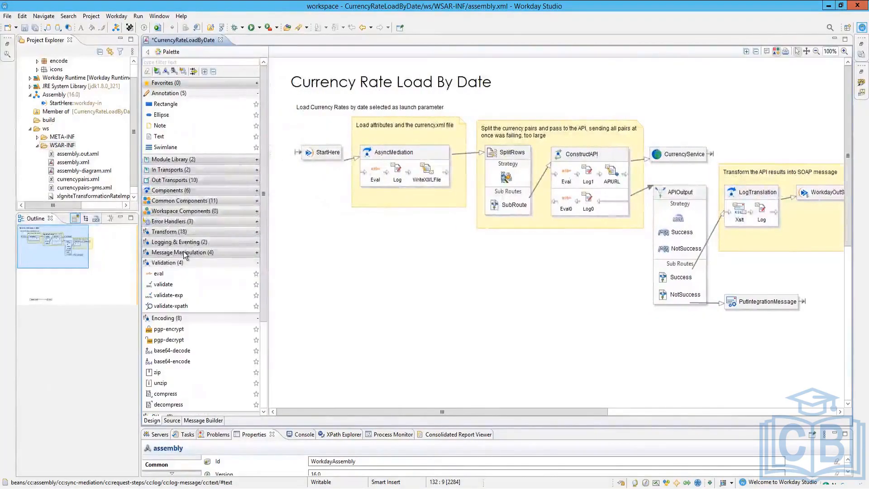
left_click(183, 253)
left_click(179, 242)
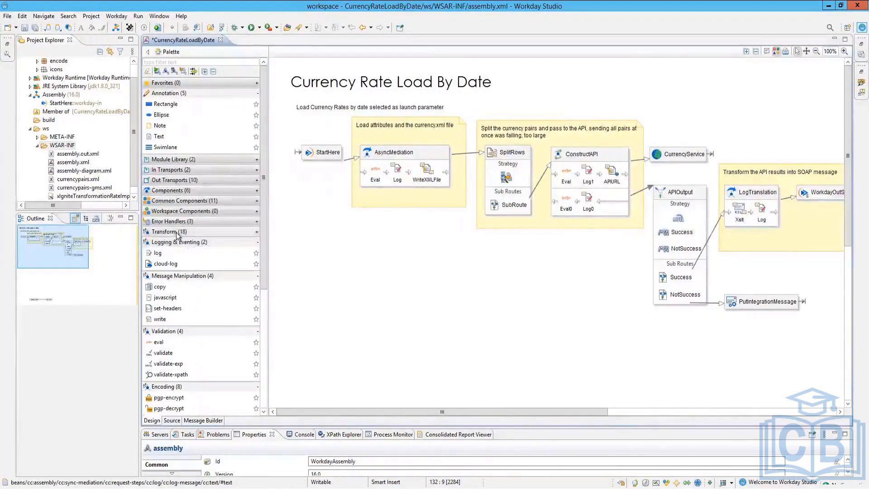
left_click(176, 227)
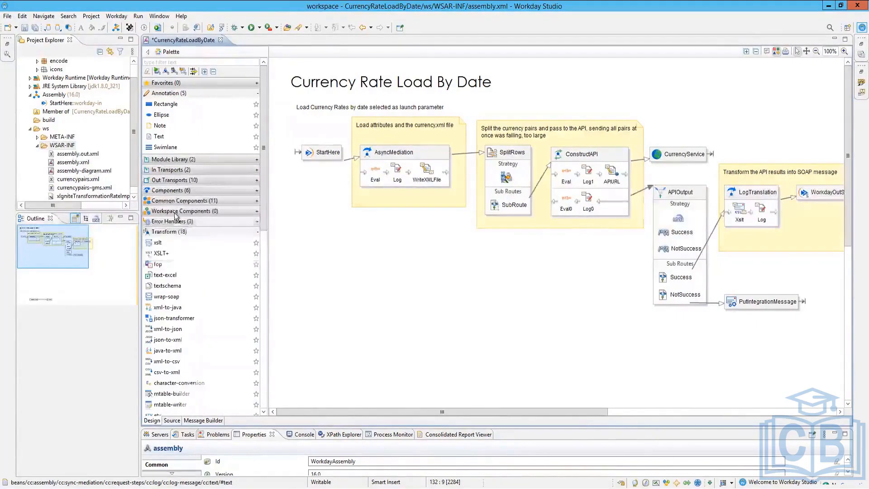
left_click(175, 219)
left_click(177, 211)
left_click(174, 200)
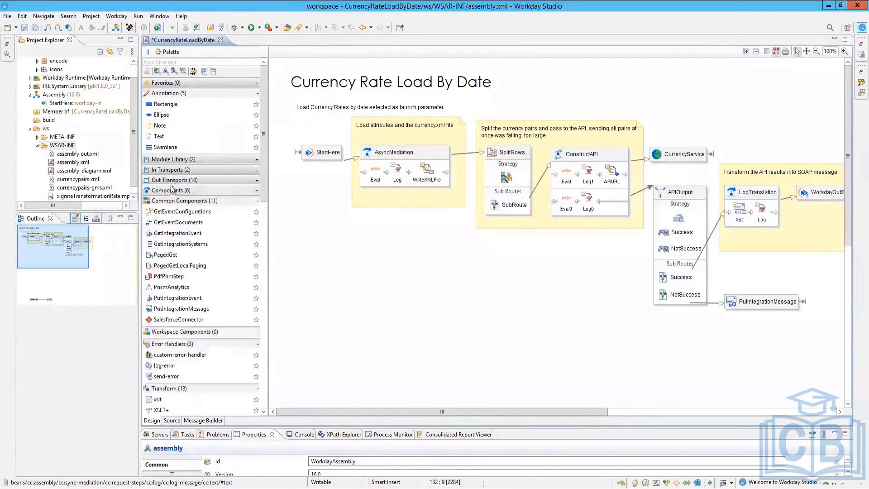
left_click(172, 190)
left_click(170, 180)
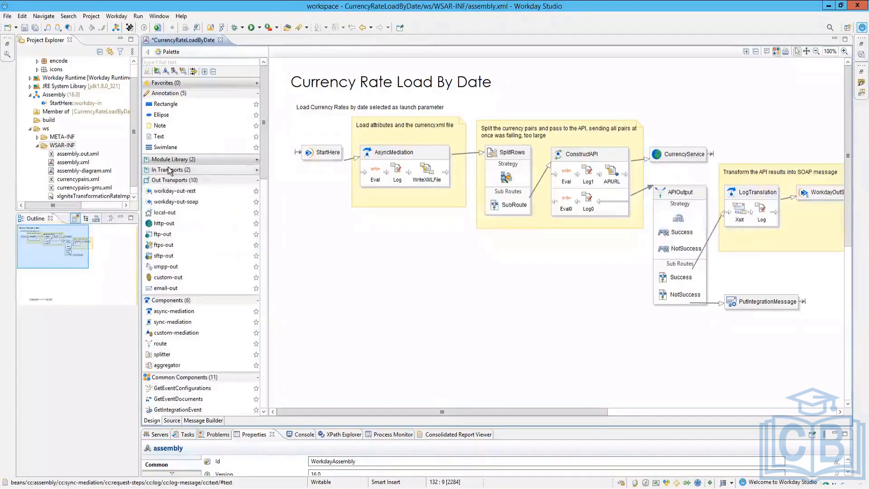
left_click(169, 169)
left_click(171, 159)
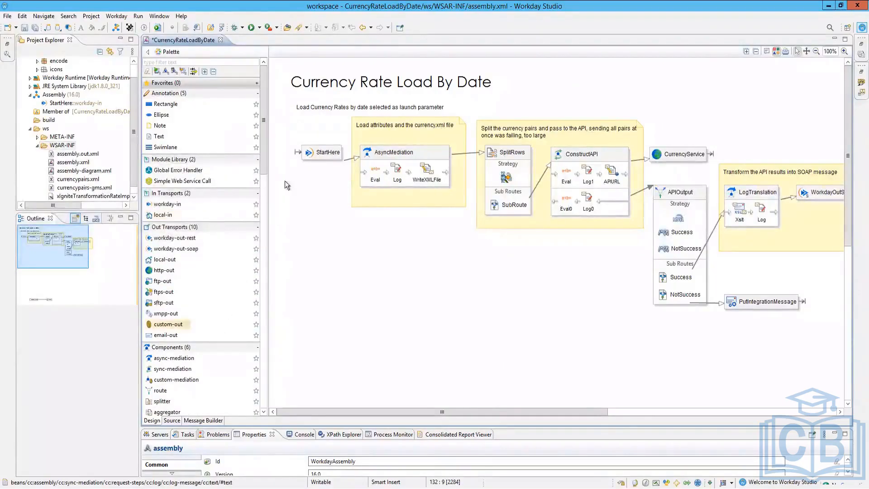
Step: Restore the assembly Properties panel height and readjust the editor layout
left_click_drag(264, 129, 261, 382)
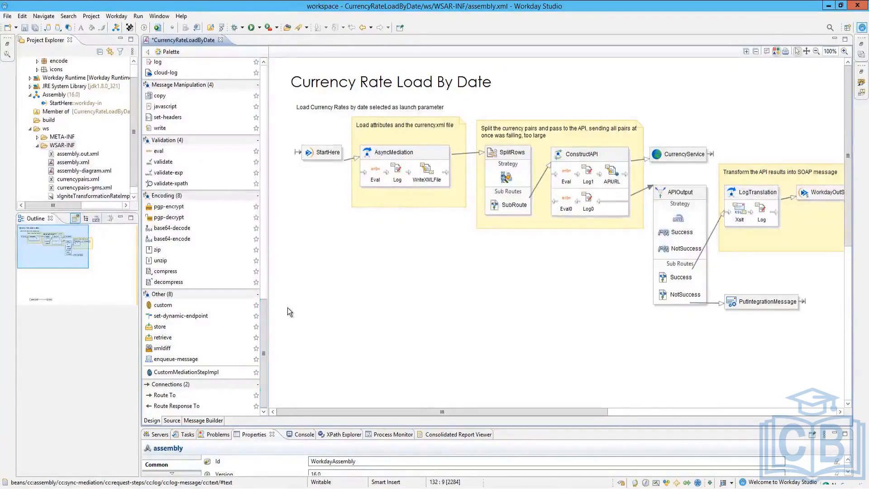
mouse_move(287, 307)
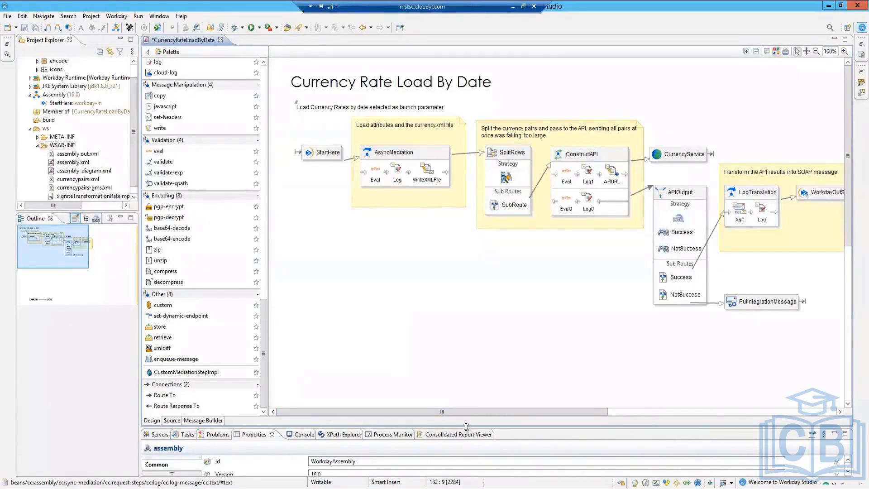
left_click_drag(466, 426, 474, 325)
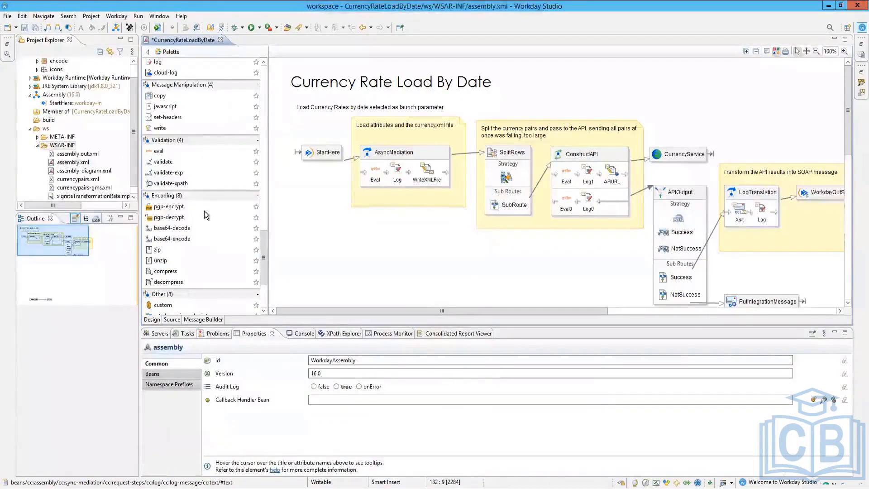
scroll(205, 211, "down", 3)
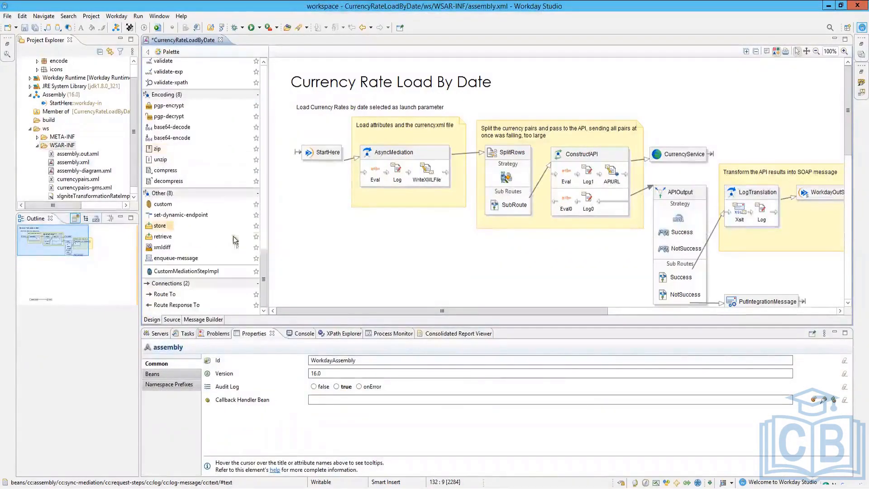
left_click_drag(541, 312, 711, 332)
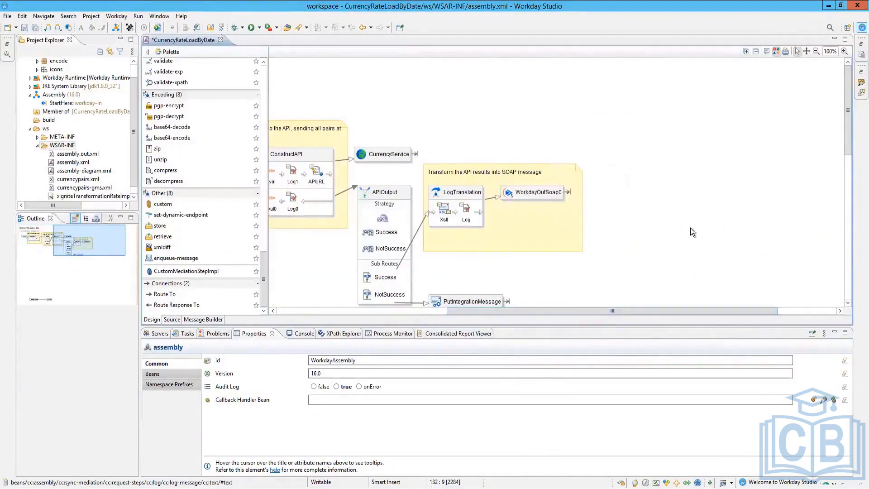
left_click_drag(552, 312, 382, 309)
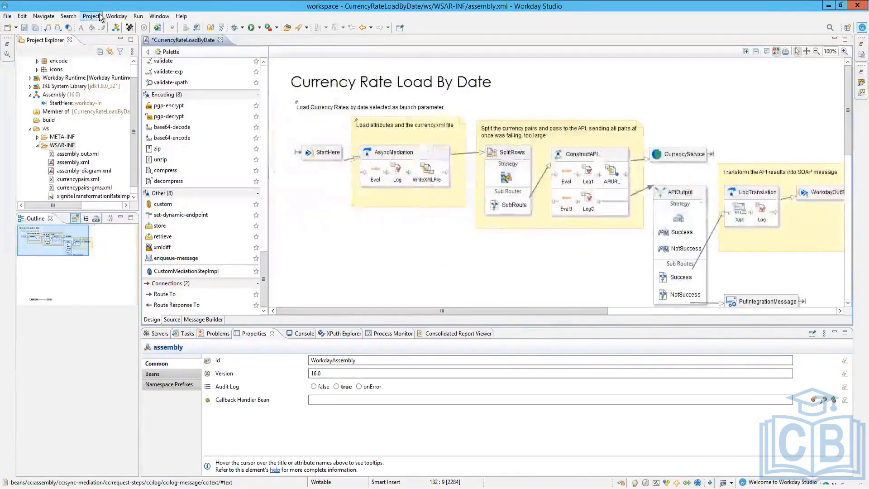
Step: Try the Contributed Solutions Catalog from the Workday menu, then return to the Workday menu
left_click(115, 17)
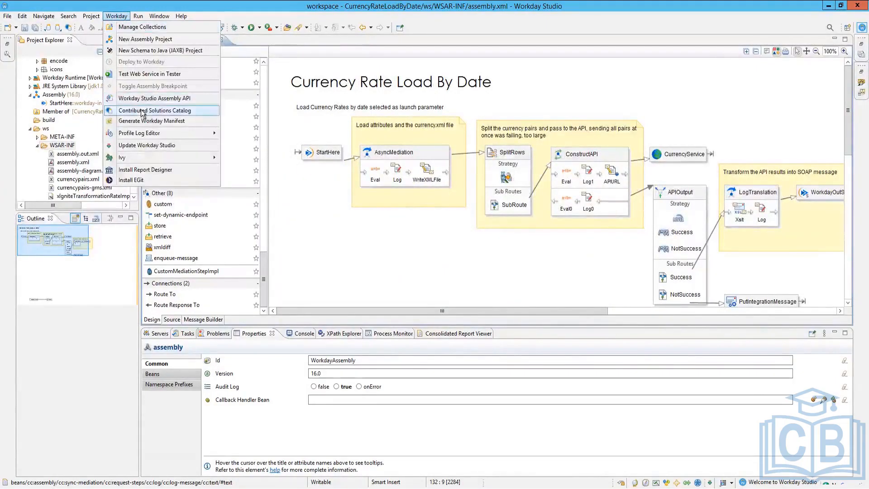
left_click(190, 112)
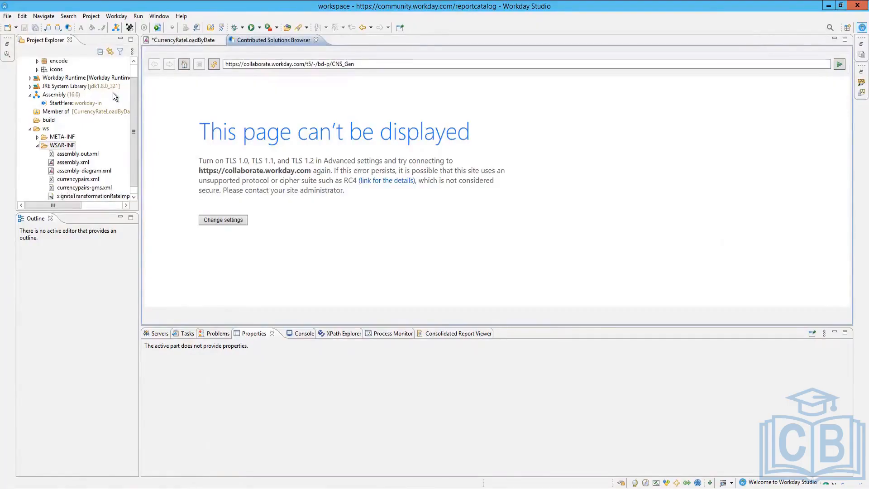
left_click(121, 20)
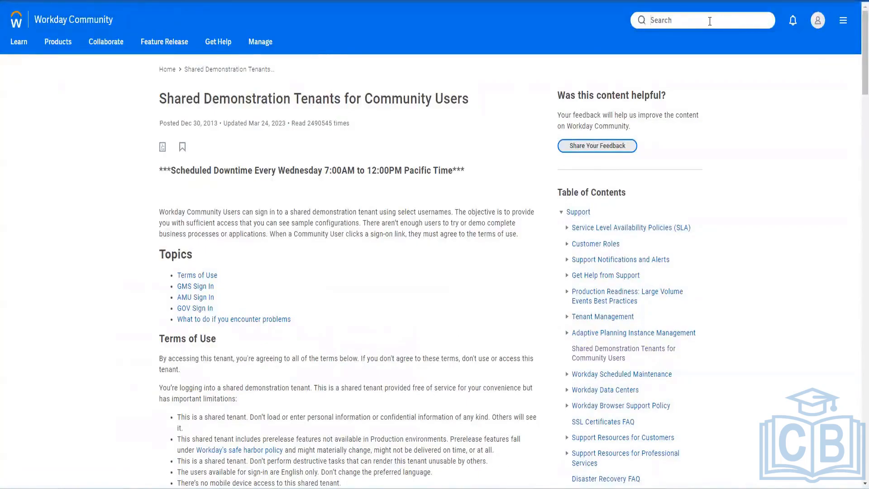
Step: Search for 'contrubuted solution' and open the Available Workday Packaged Solutions article
type("contrubuted solution")
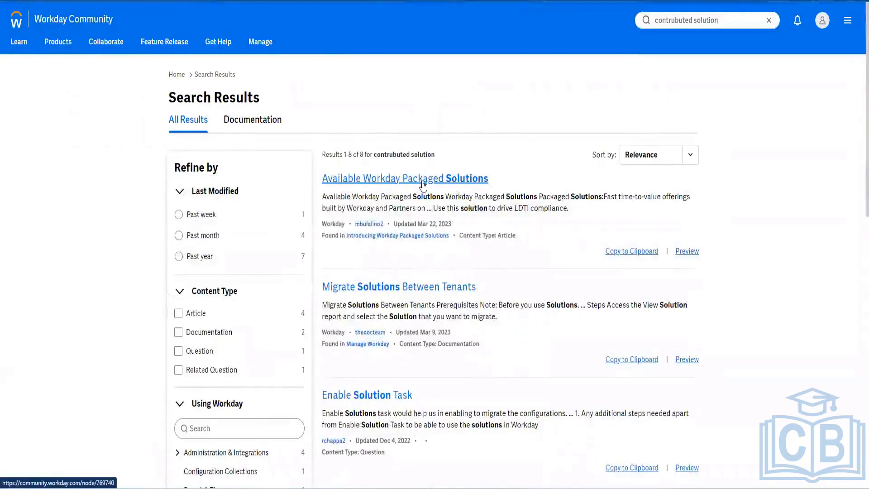
right_click(423, 183)
left_click(437, 189)
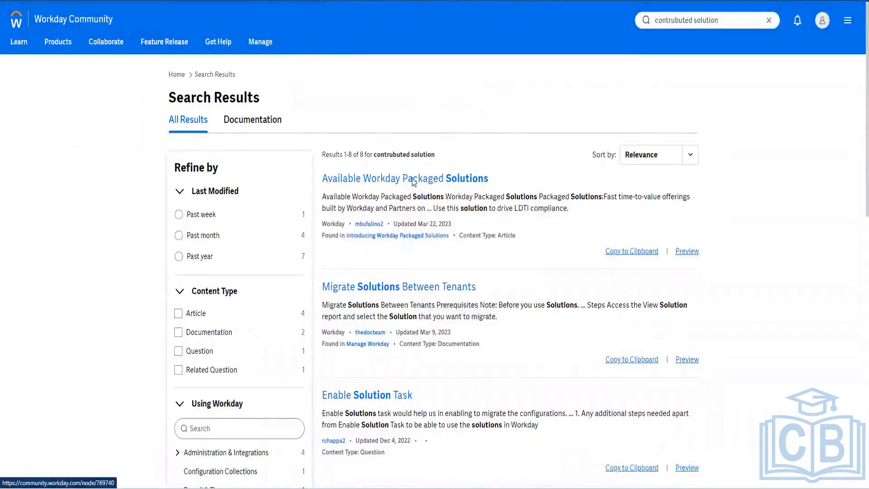
left_click(480, 183)
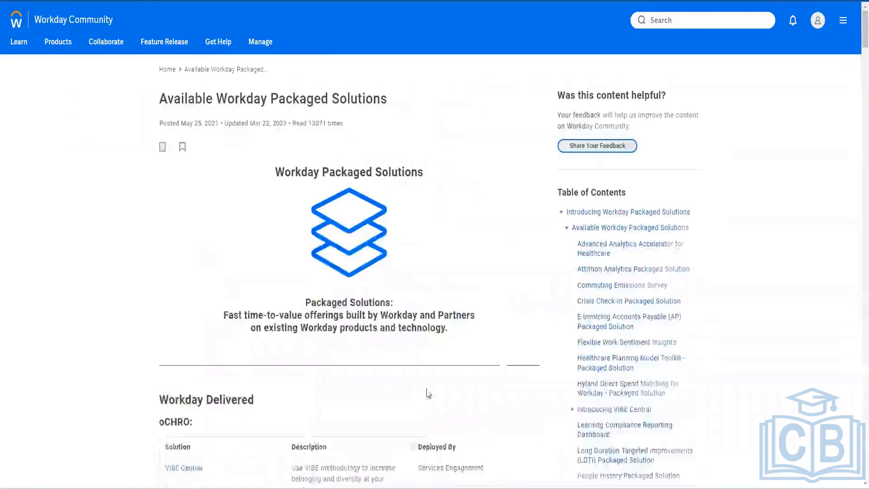
Step: Scroll through the packaged solutions tables in the article
scroll(416, 273, "down", 1)
scroll(416, 273, "down", 3)
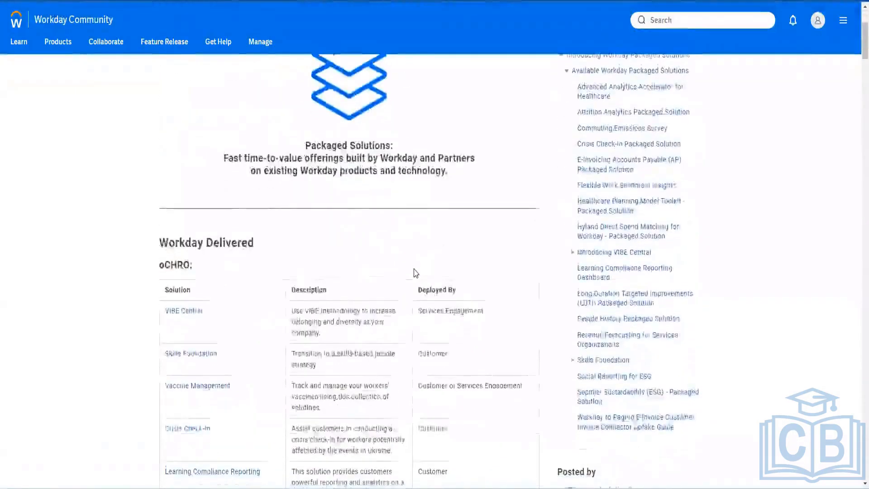
scroll(413, 272, "down", 3)
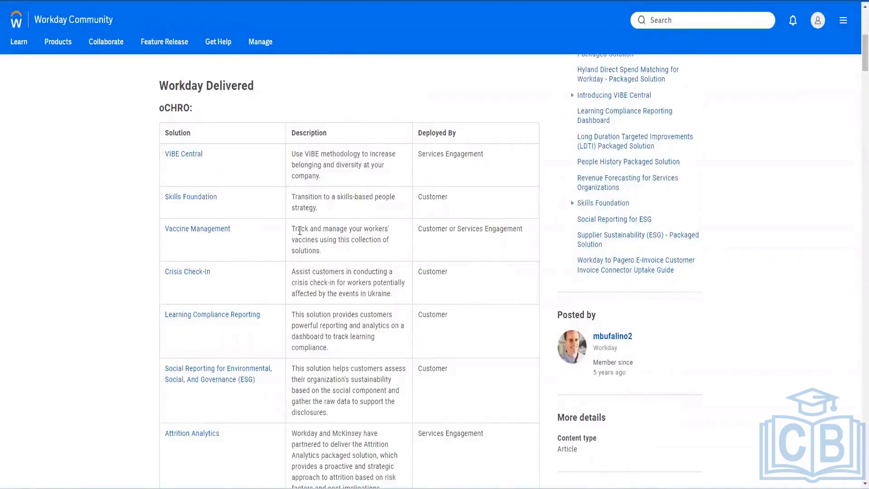
scroll(300, 230, "up", 5)
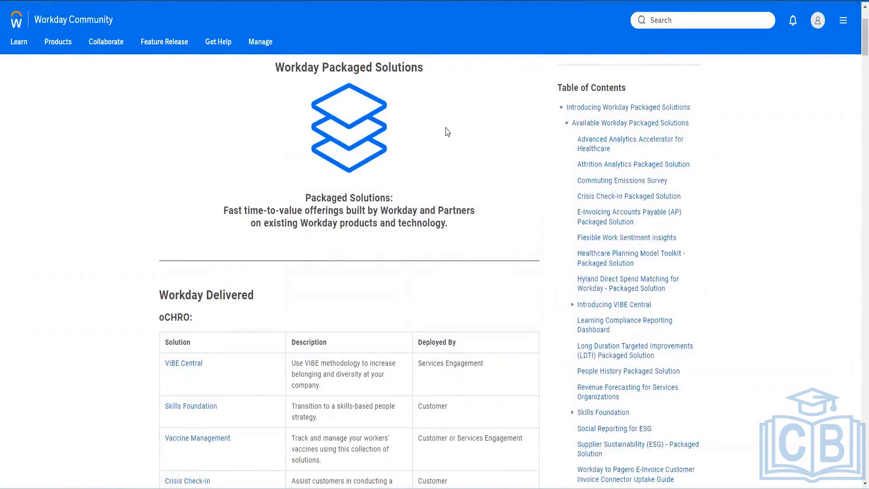
scroll(589, 254, "down", 4)
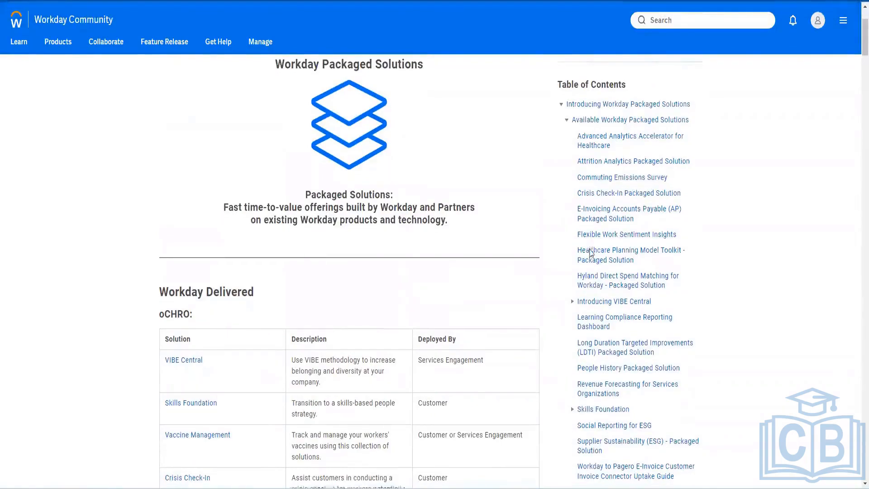
scroll(588, 251, "down", 8)
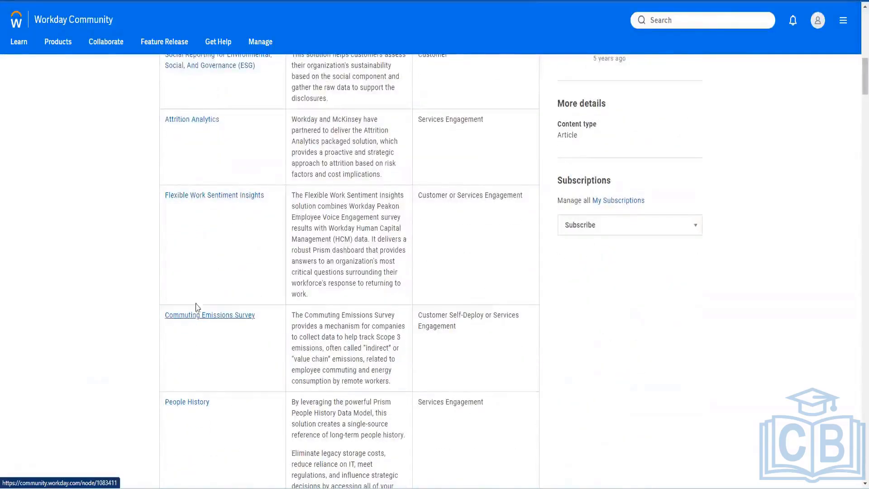
scroll(231, 244, "down", 8)
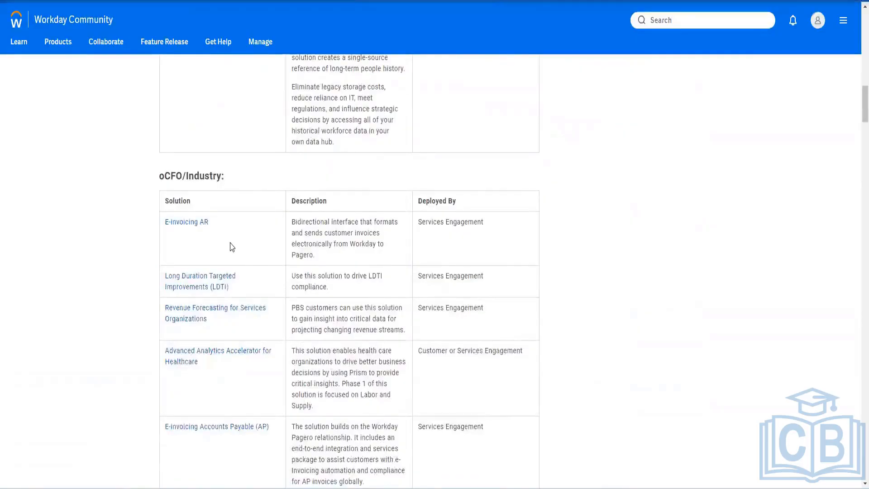
scroll(232, 247, "down", 5)
scroll(232, 246, "down", 9)
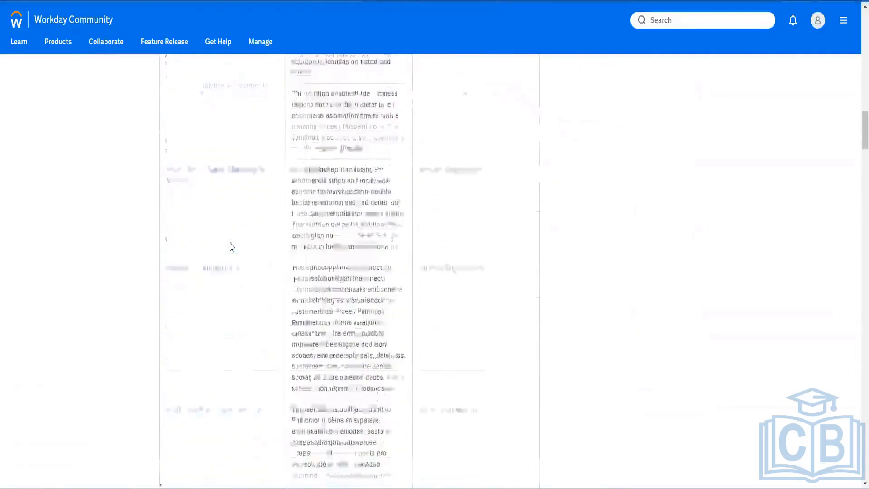
scroll(232, 246, "down", 2)
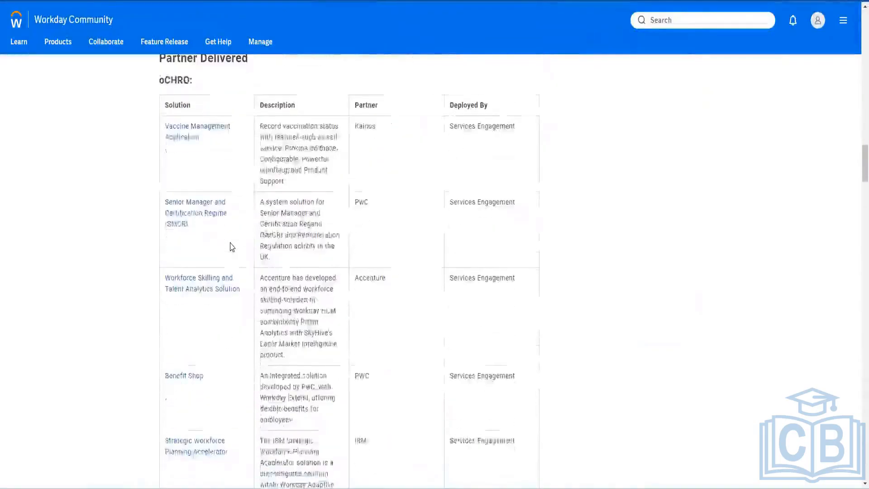
scroll(232, 247, "down", 5)
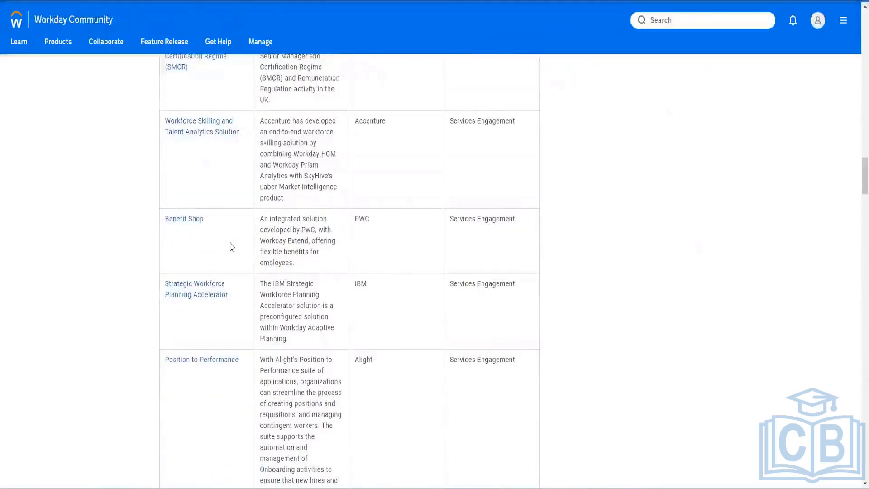
scroll(232, 247, "down", 5)
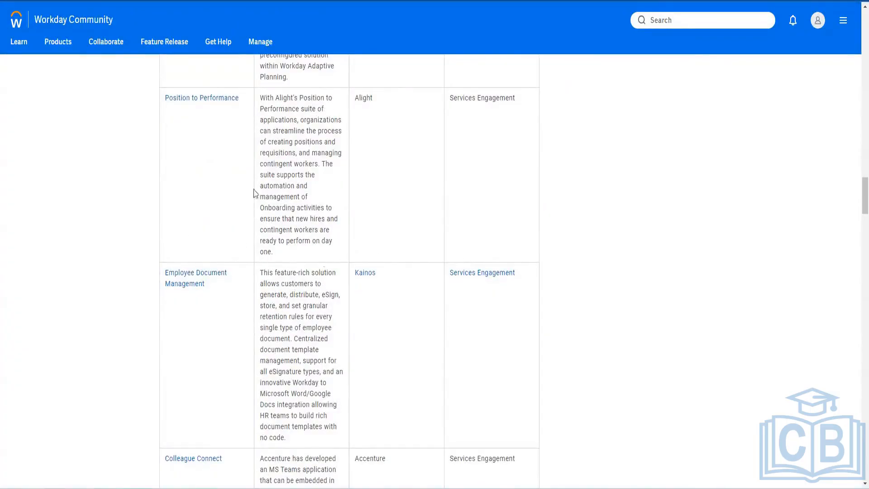
scroll(234, 271, "down", 8)
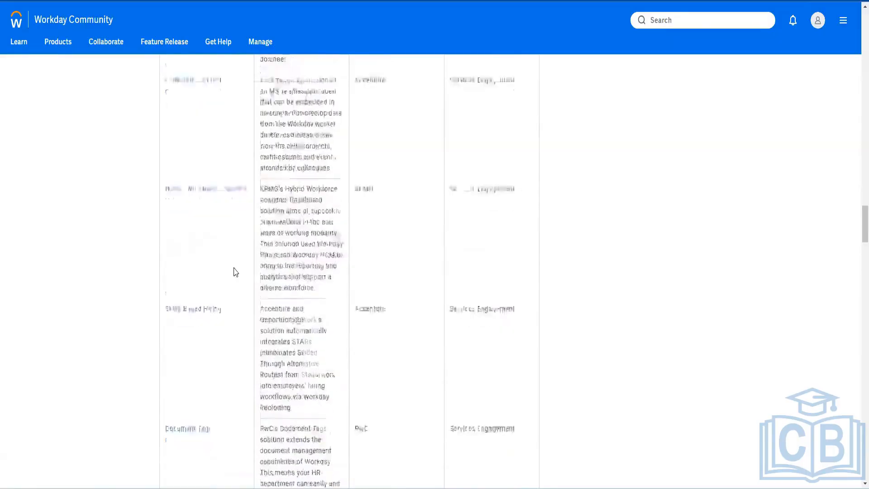
scroll(233, 272, "down", 10)
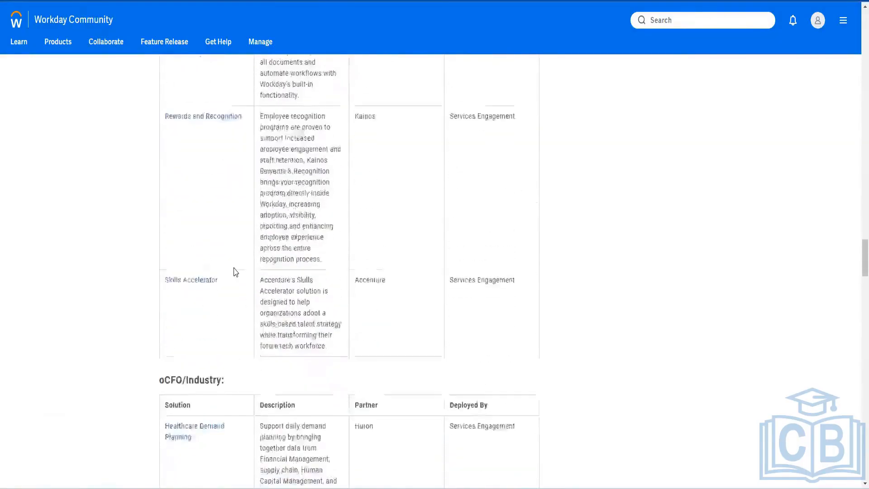
scroll(235, 271, "down", 4)
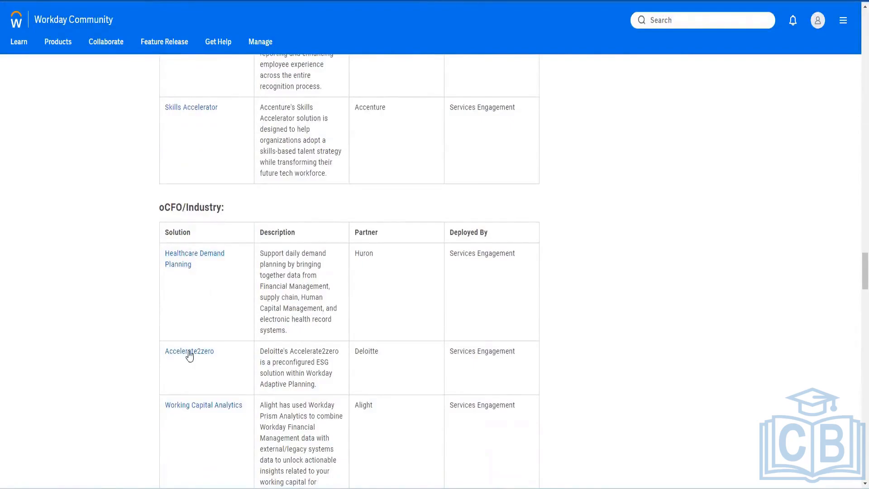
scroll(189, 356, "down", 8)
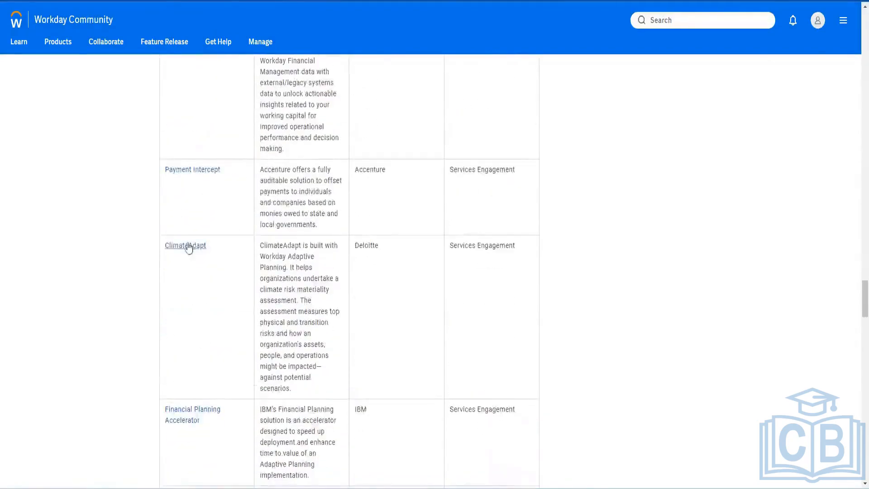
Step: Look at the Payment Intercept partner page, then go back up the packaged solutions article
left_click(197, 171)
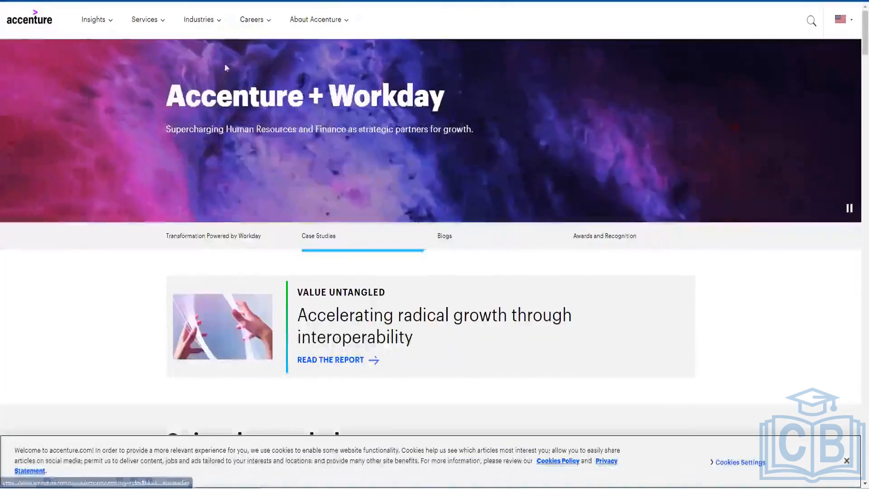
key("alt+Left")
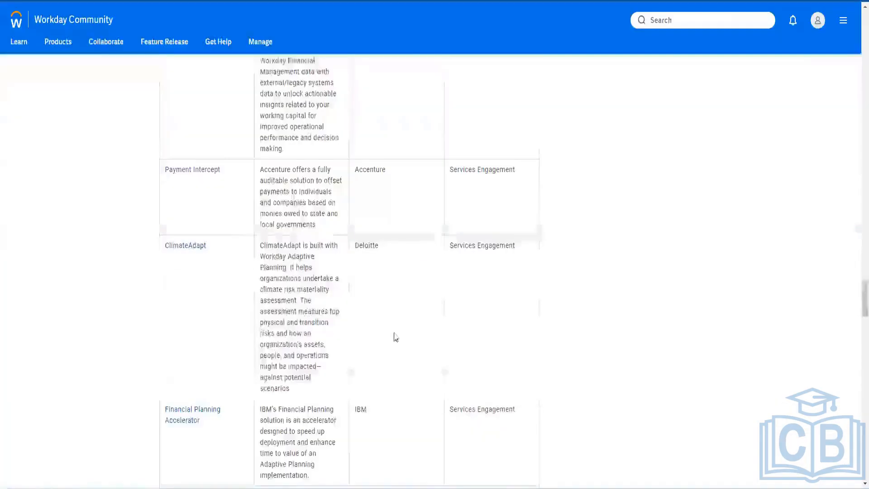
scroll(474, 325, "up", 10)
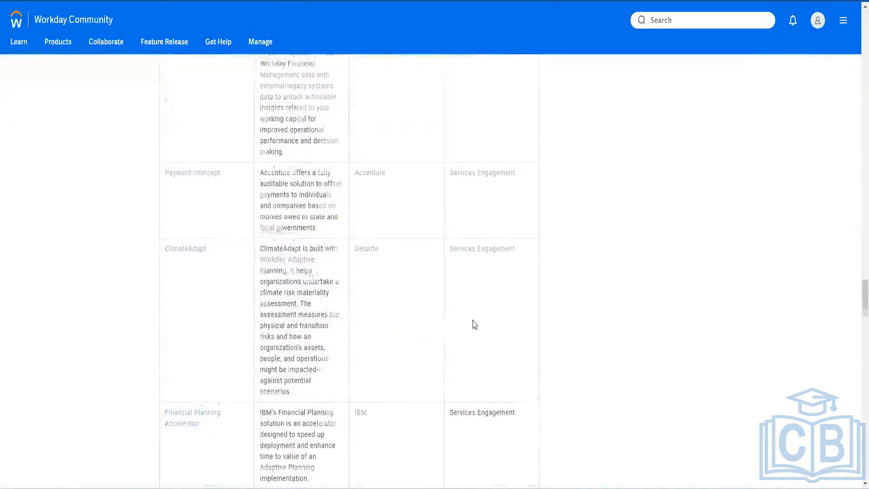
scroll(480, 318, "up", 15)
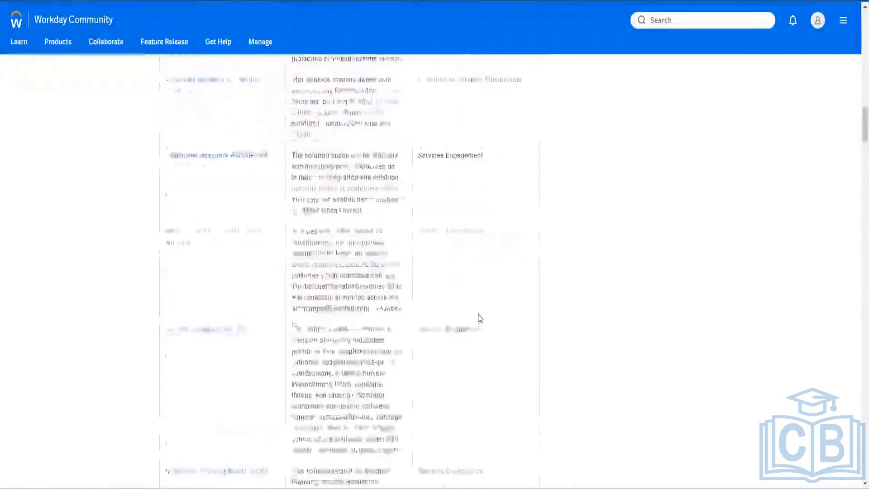
scroll(349, 271, "up", 10)
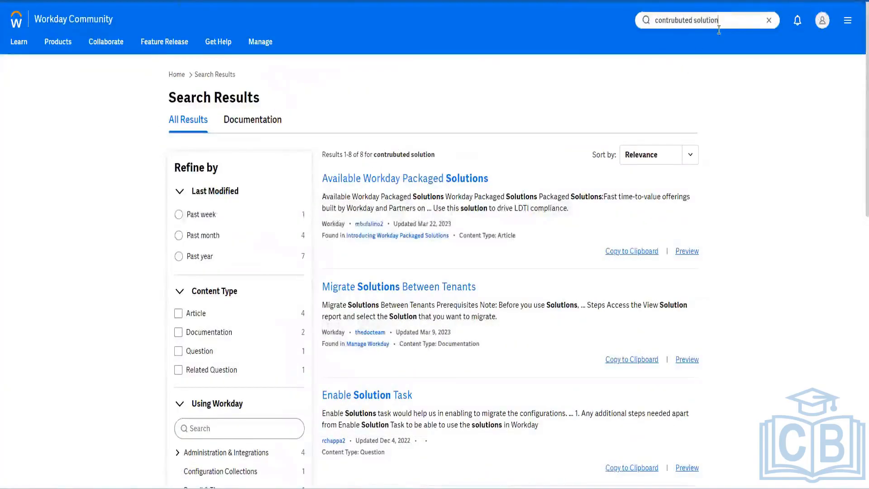
Step: Search 'contrubuted solution studio' and open Download and Install Workday Studio in a new tab
type("studio")
key("Return")
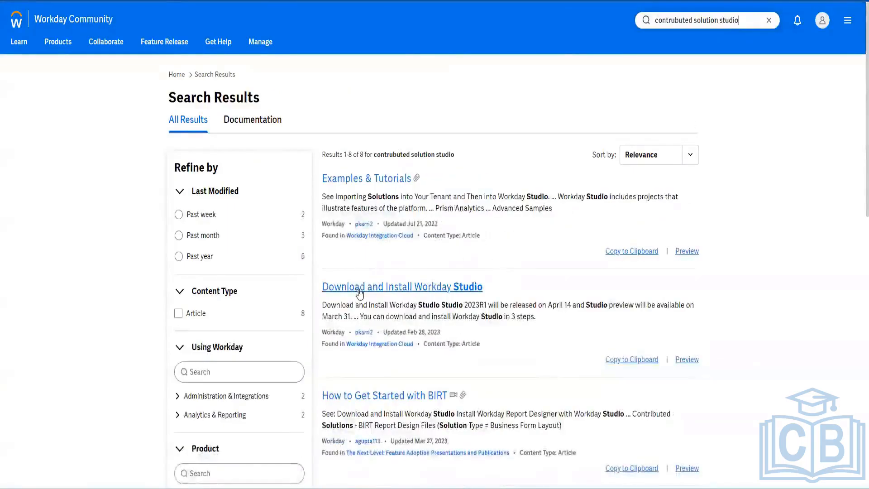
right_click(413, 292)
left_click(443, 297)
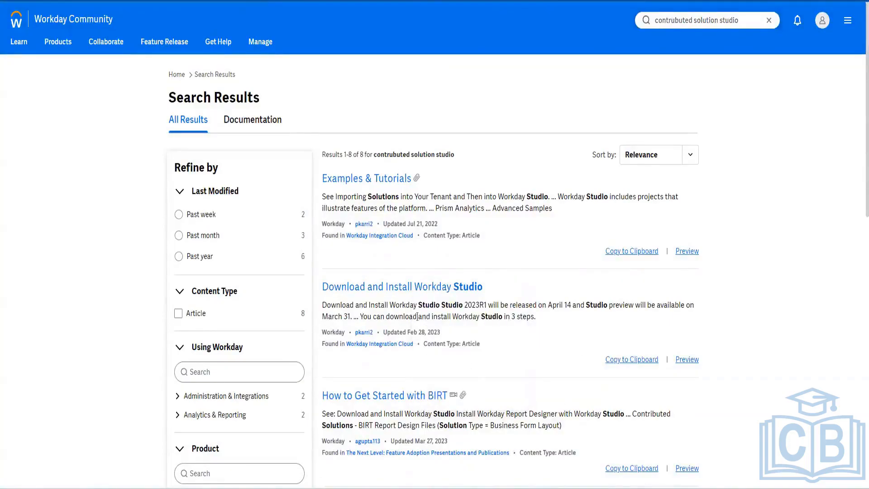
Step: Open Workday Data Centers in a new tab, then open the Integrations article
scroll(417, 317, "down", 8)
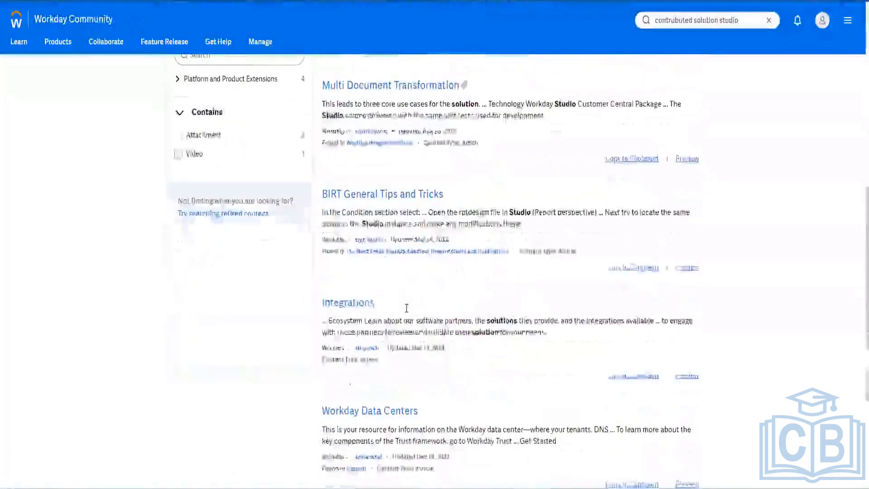
scroll(353, 306, "down", 3)
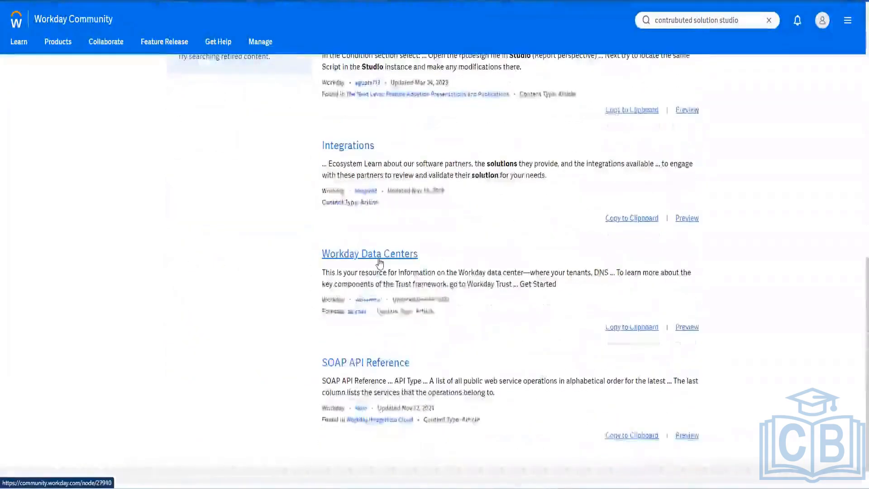
right_click(380, 263)
left_click(410, 270)
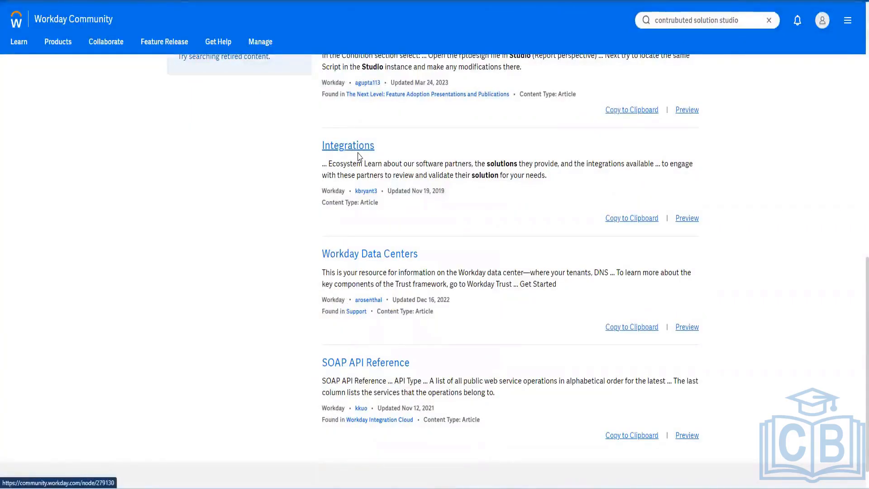
left_click(359, 156)
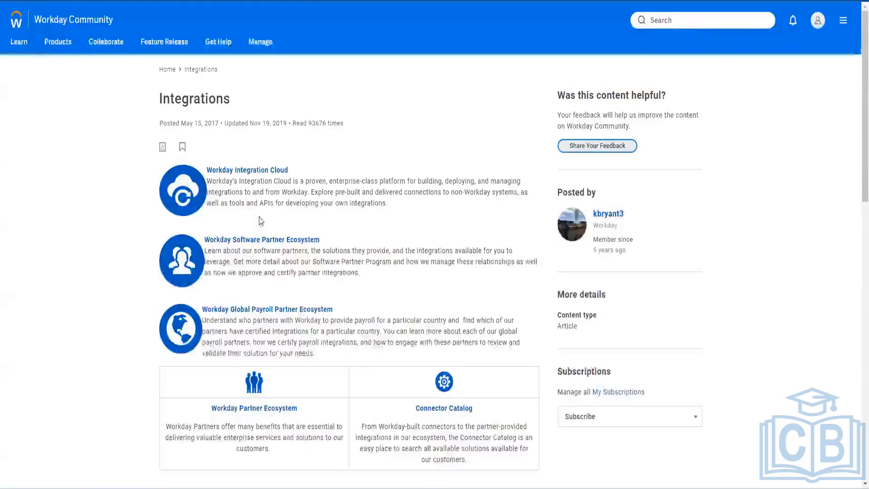
Step: Open the Connector Catalog, view the AccuTime time-and-attendance listing, and return to the catalog
scroll(326, 346, "down", 3)
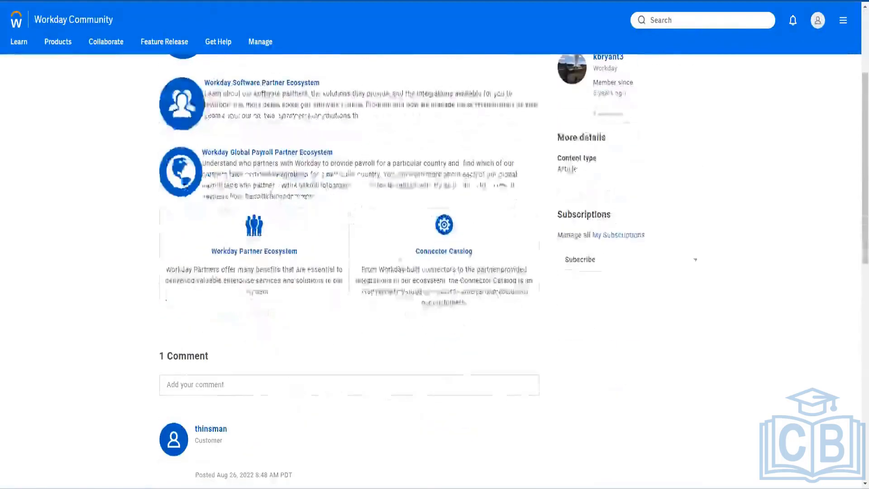
left_click(444, 251)
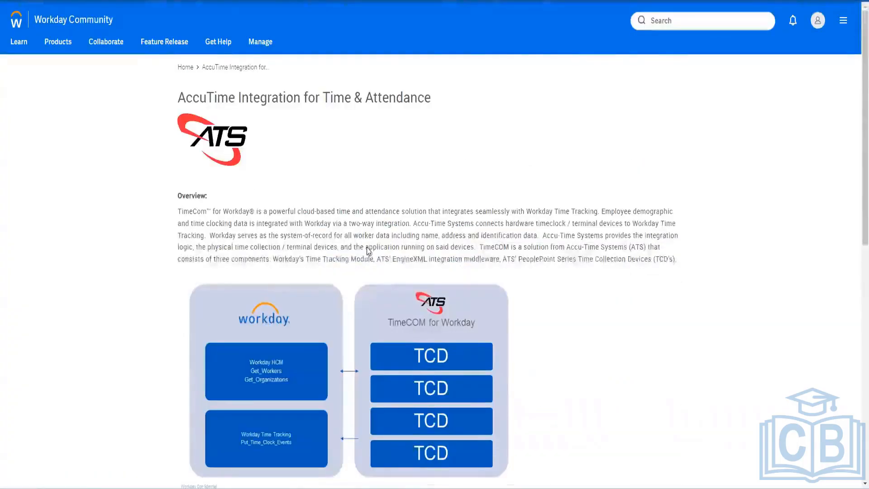
scroll(369, 251, "down", 10)
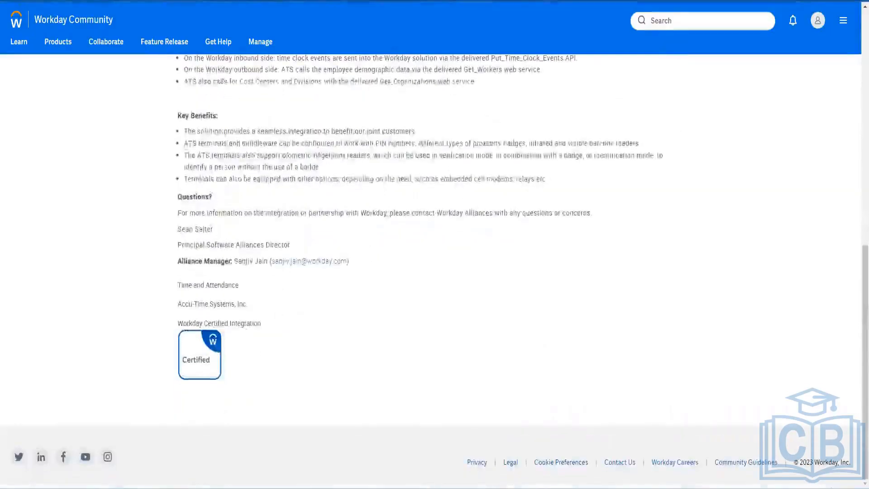
scroll(295, 277, "up", 7)
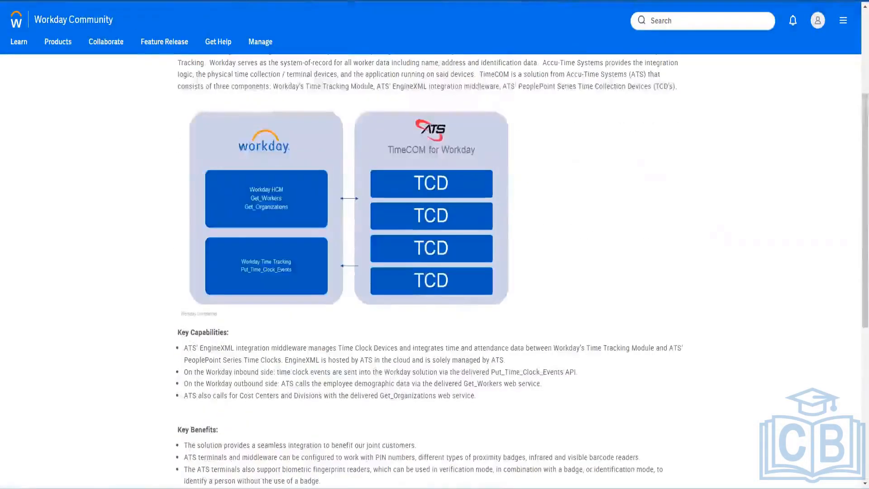
key("alt+Left")
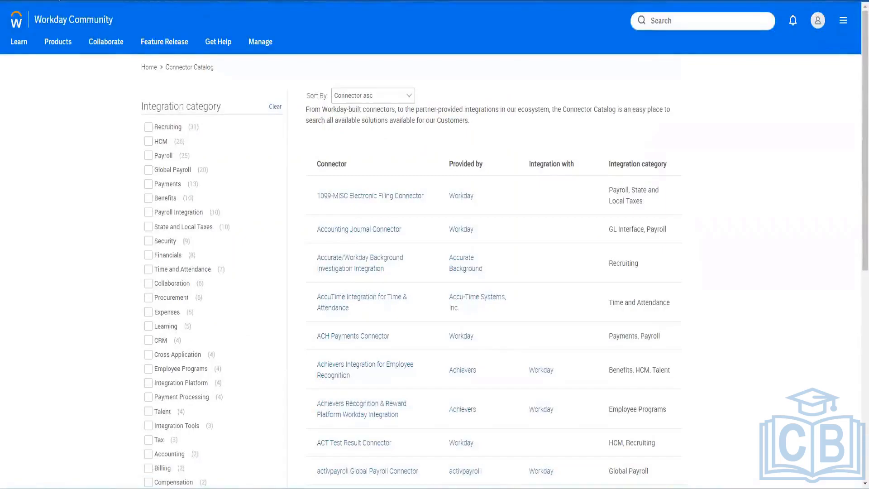
scroll(195, 265, "down", 9)
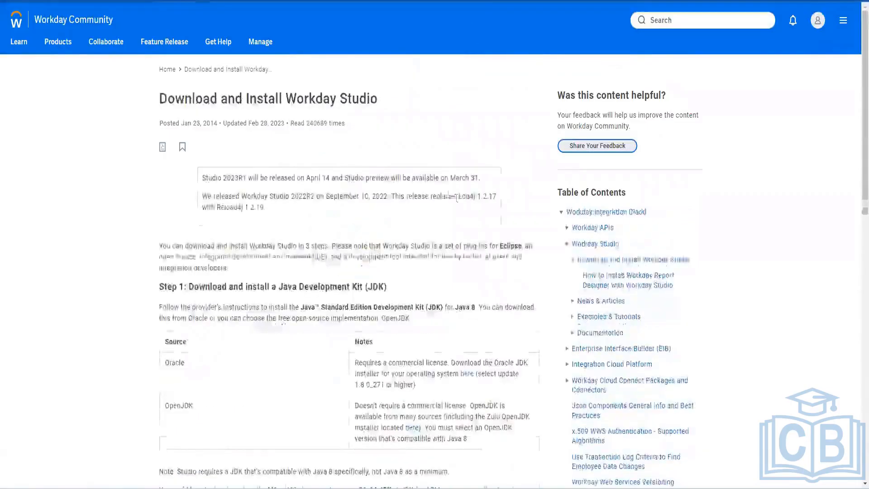
Step: Scroll through the Studio download steps and the Data Center Locations table
scroll(298, 112, "down", 6)
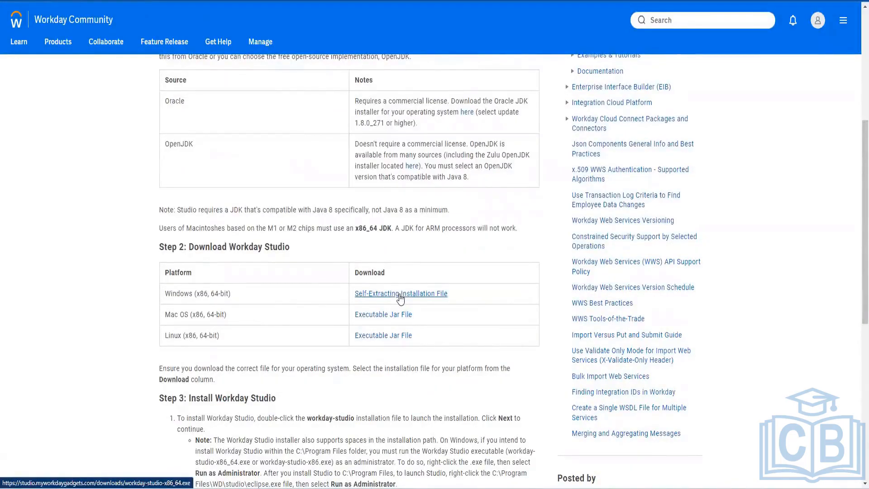
scroll(400, 299, "up", 3)
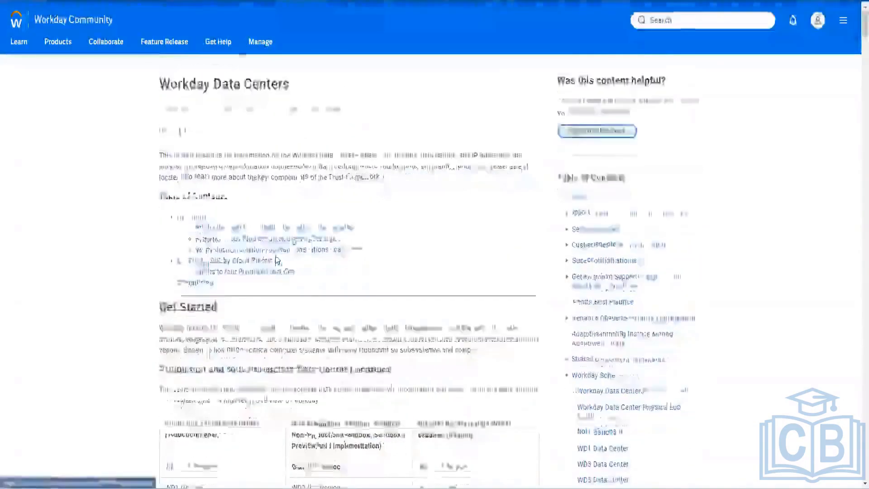
scroll(349, 272, "down", 7)
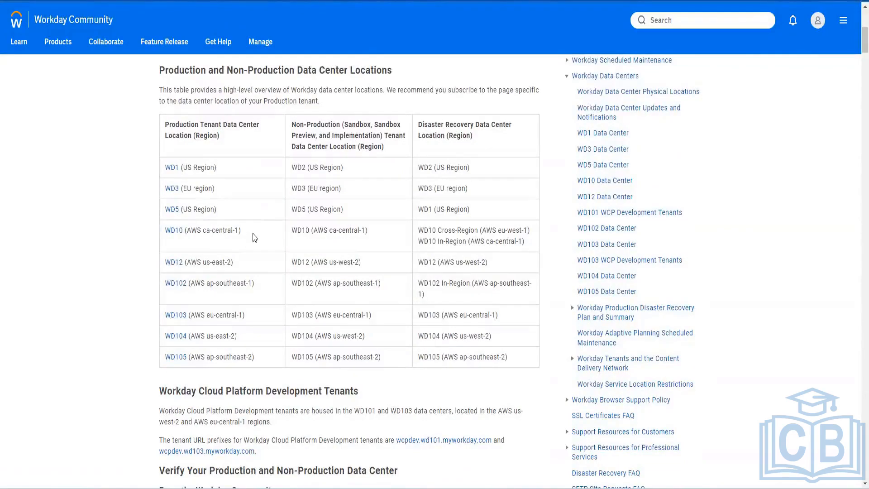
Step: Select the WD10 (AWS ca-central-1) entry and scroll the Production and Non-Production tenant URL tables
left_click_drag(244, 230, 166, 232)
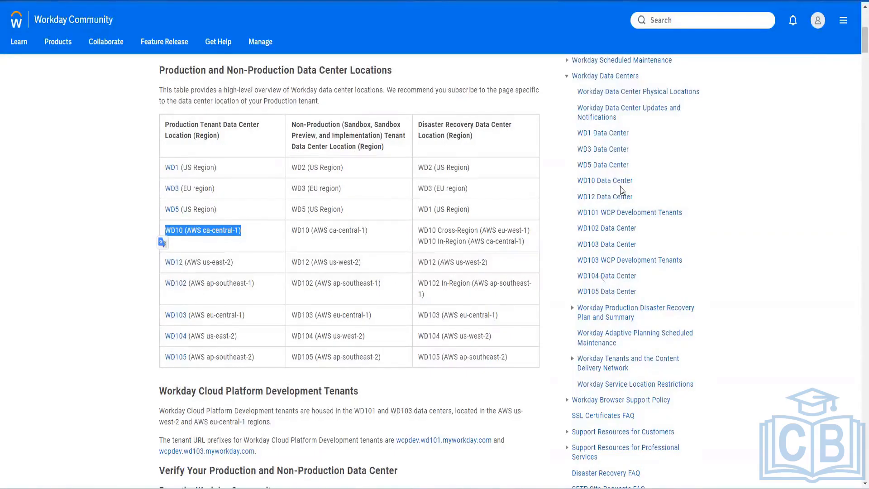
scroll(290, 318, "down", 2)
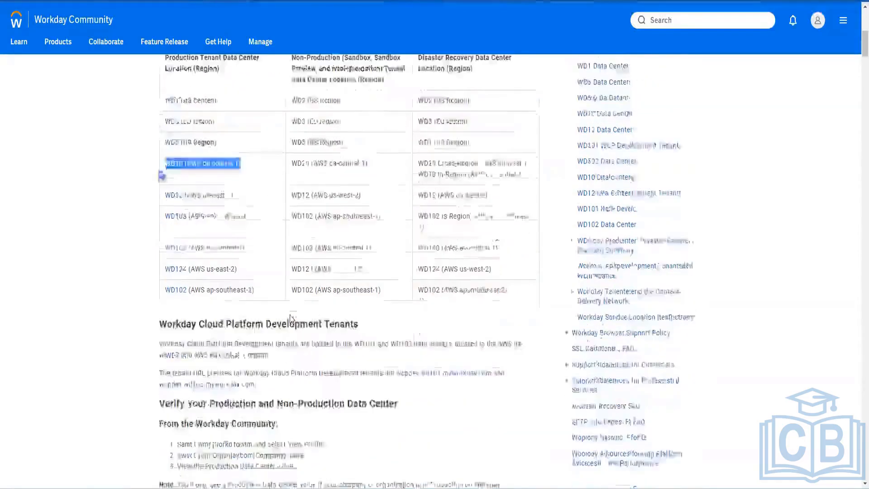
scroll(290, 319, "down", 2)
scroll(291, 319, "down", 6)
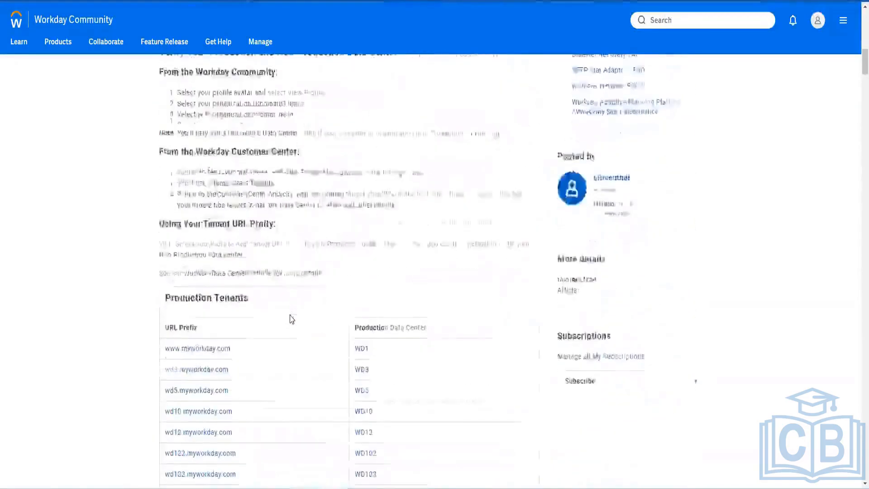
scroll(291, 319, "down", 2)
scroll(217, 259, "up", 8)
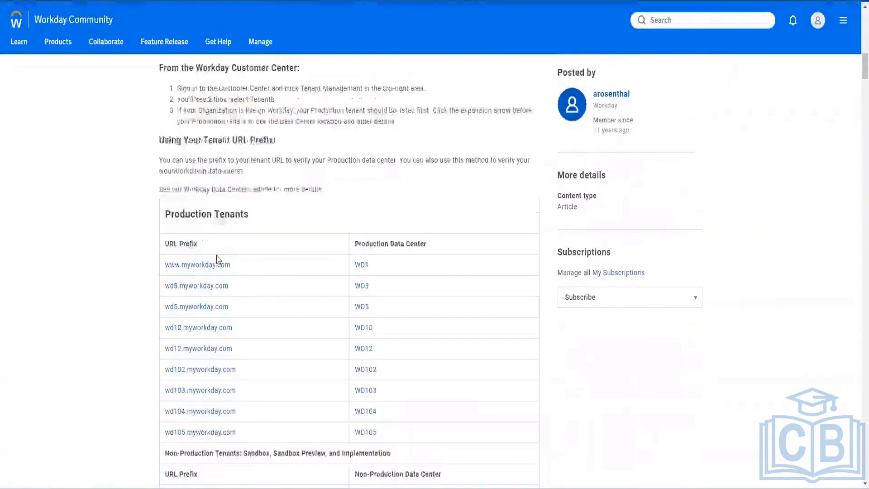
scroll(217, 259, "down", 7)
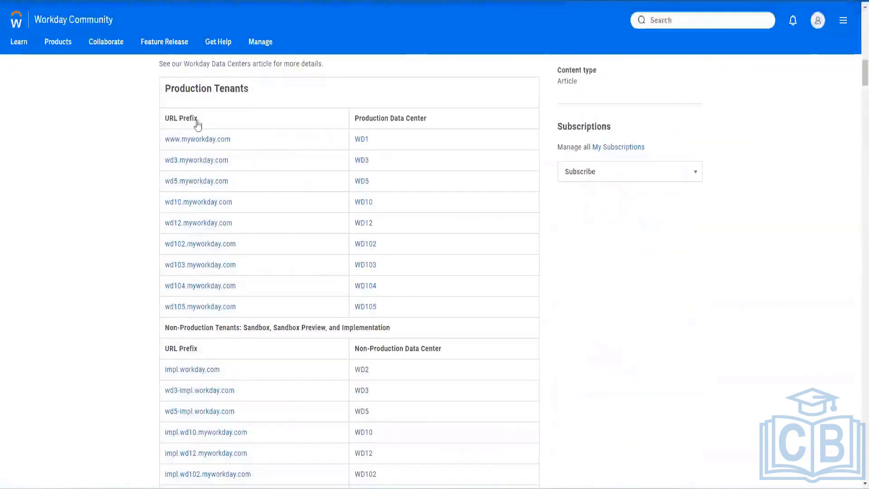
scroll(187, 352, "down", 1)
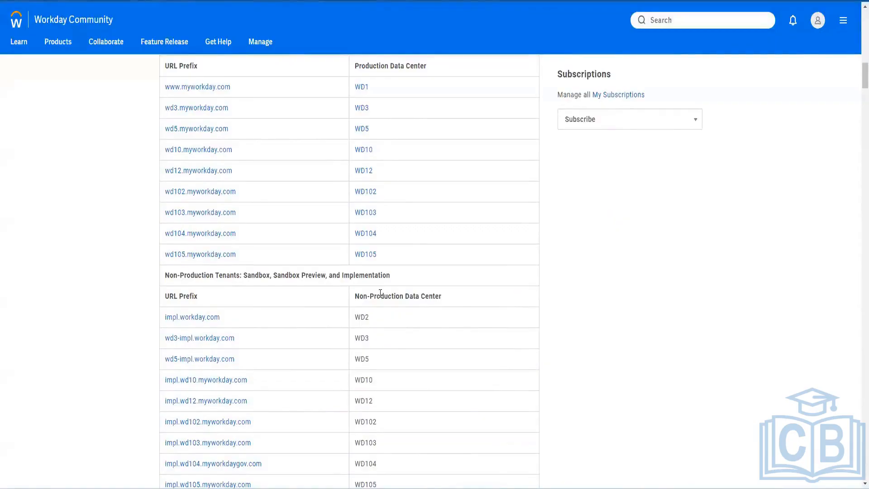
scroll(259, 308, "down", 11)
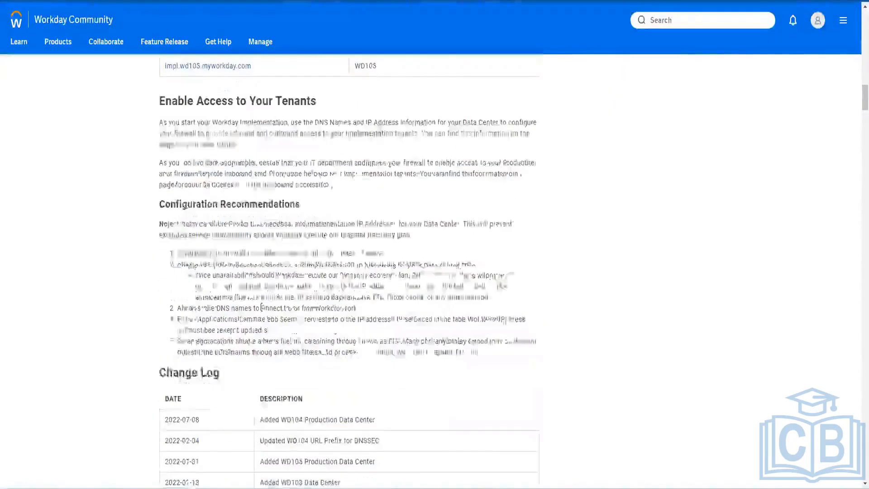
scroll(262, 307, "down", 11)
scroll(262, 307, "up", 13)
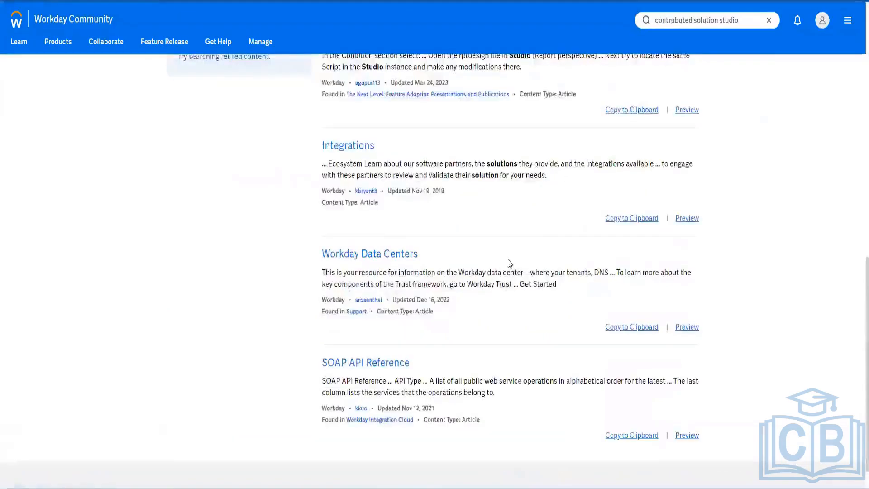
scroll(510, 263, "up", 15)
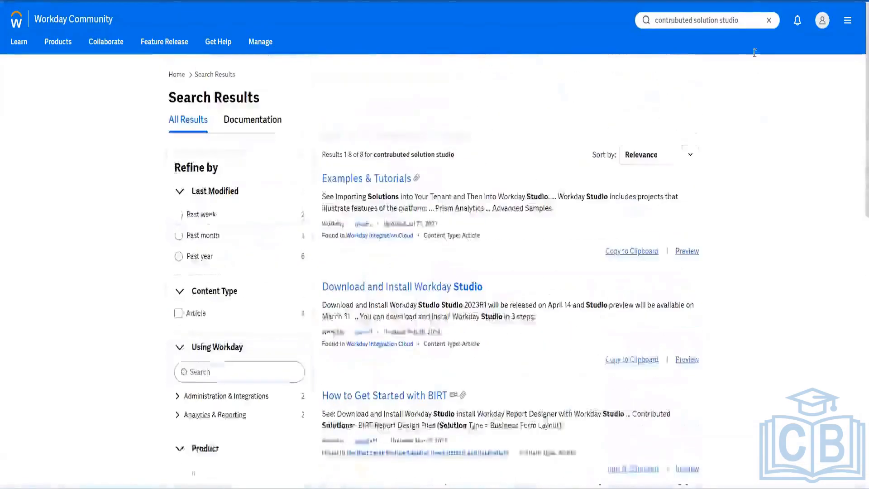
Step: Replace the search query with 'Studio Clar Contributed' and run it
key("ctrl+a")
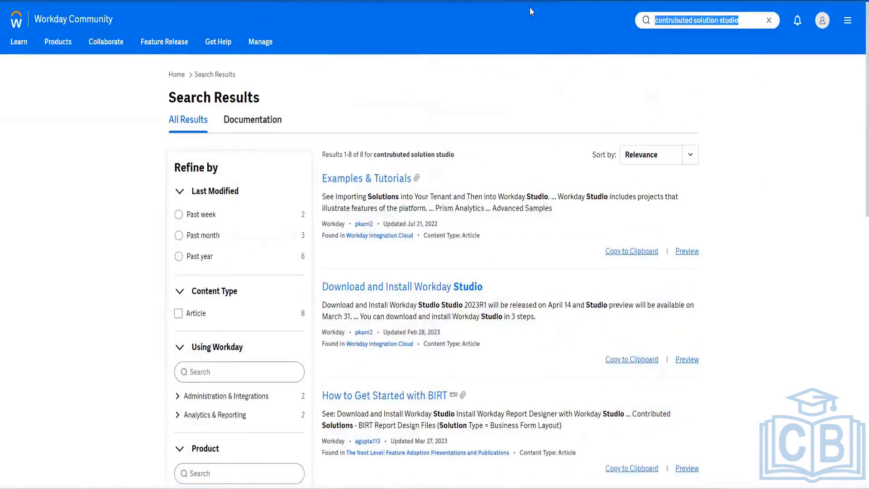
type("Stud")
key("BackSpace")
key("BackSpace")
key("BackSpace")
key("BackSpace")
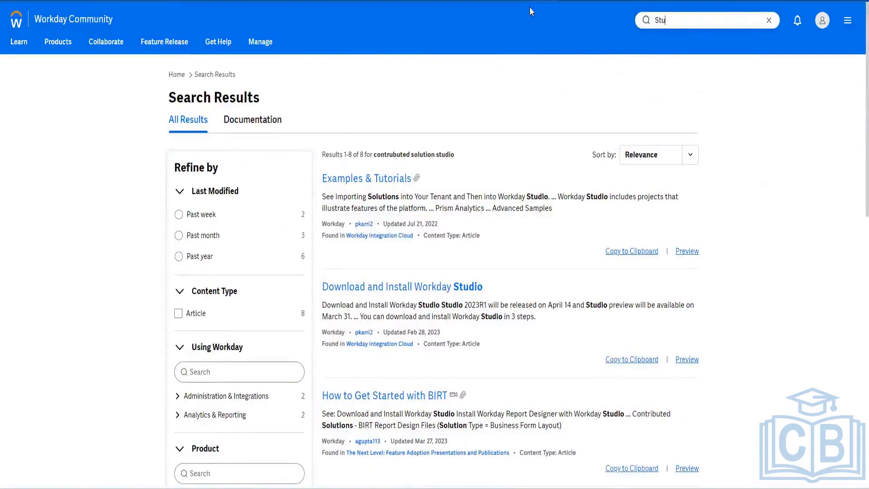
type("Studio Clar Contributed")
key("Return")
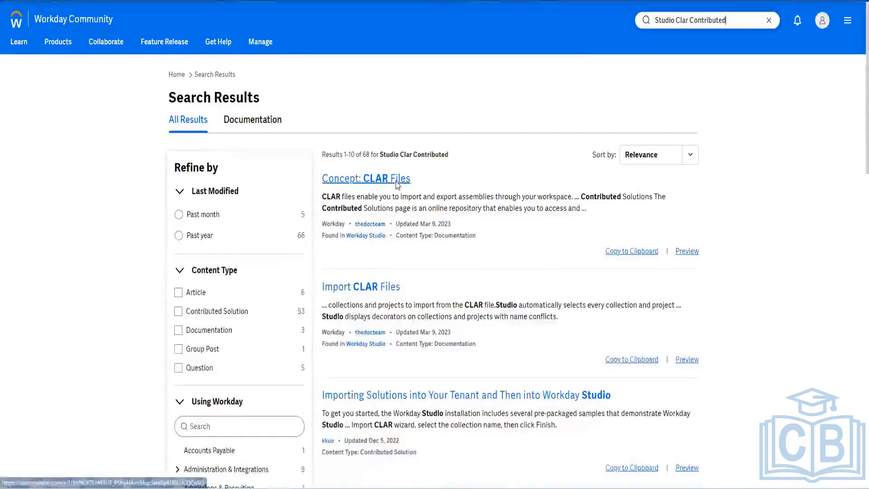
Step: Scroll the 68 results and bring up link options for Concept: CLAR Files
scroll(388, 295, "down", 2)
scroll(388, 295, "down", 2)
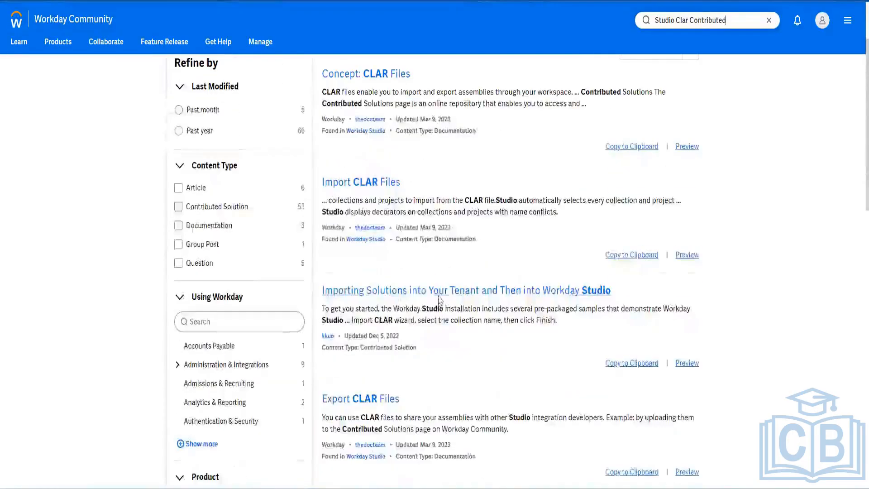
scroll(439, 299, "down", 9)
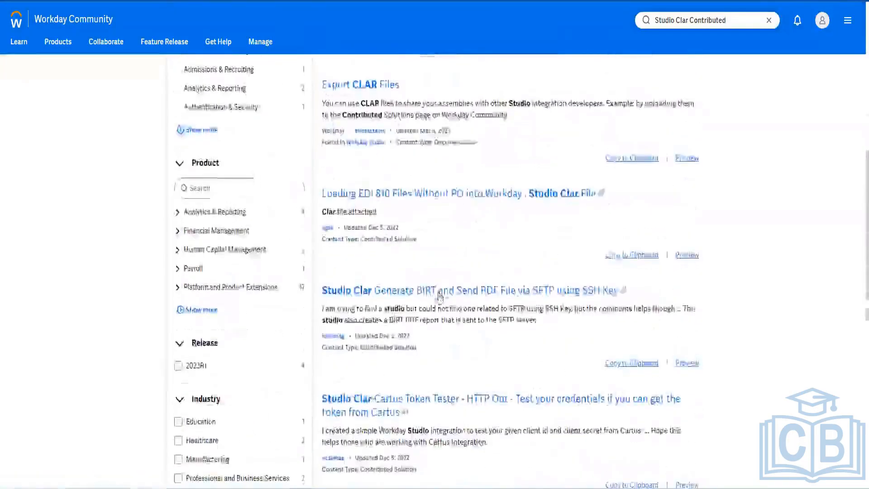
scroll(439, 299, "down", 7)
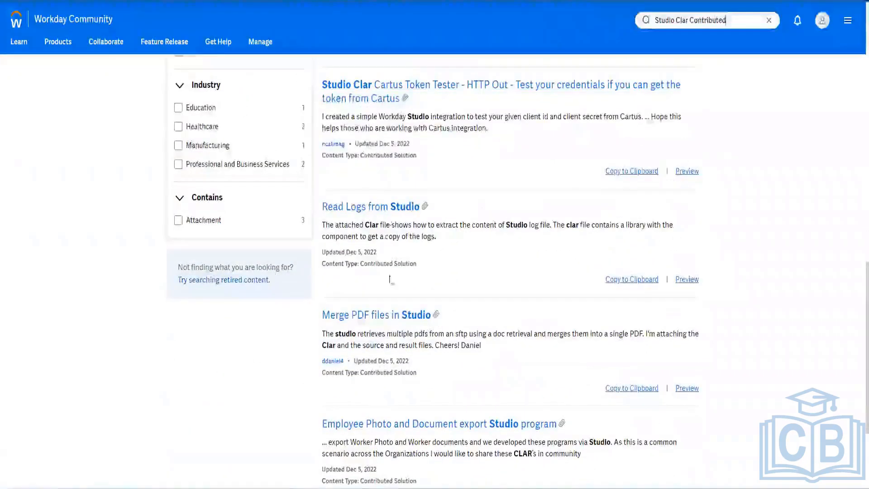
scroll(408, 305, "up", 18)
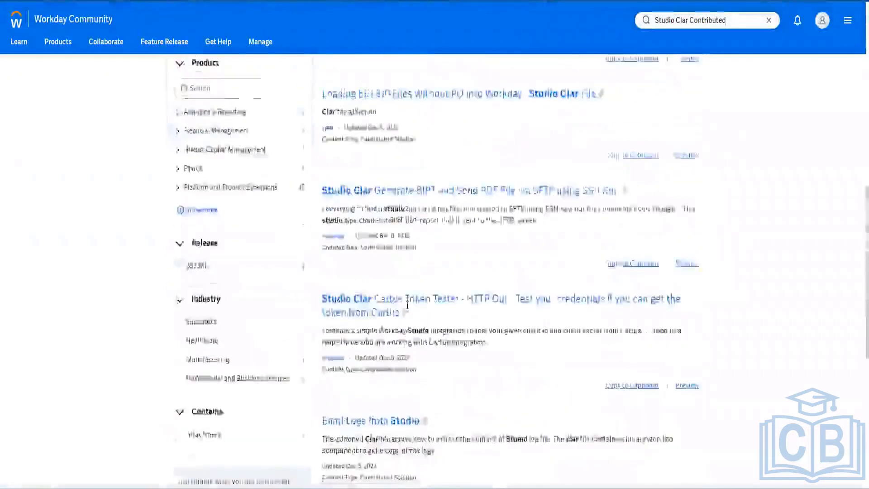
right_click(371, 184)
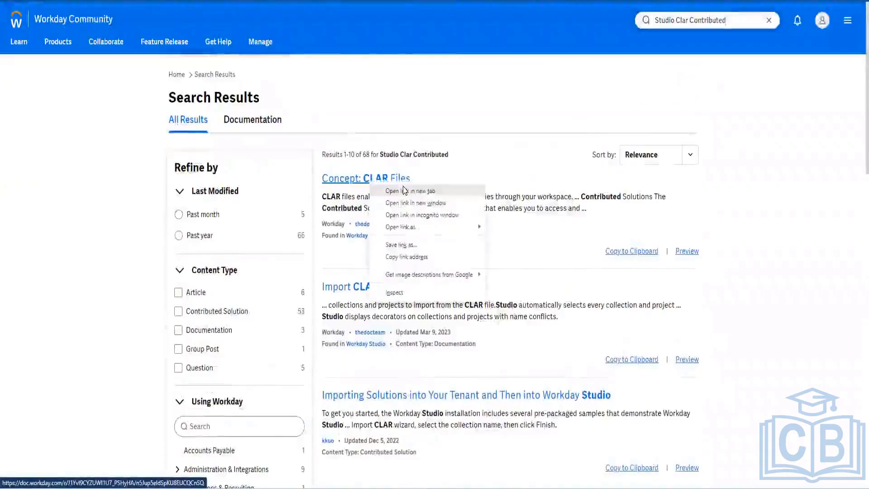
Step: Open Concept: CLAR Files in a new tab and browse the Third-Party Payroll Interface Sample topic
left_click(405, 190)
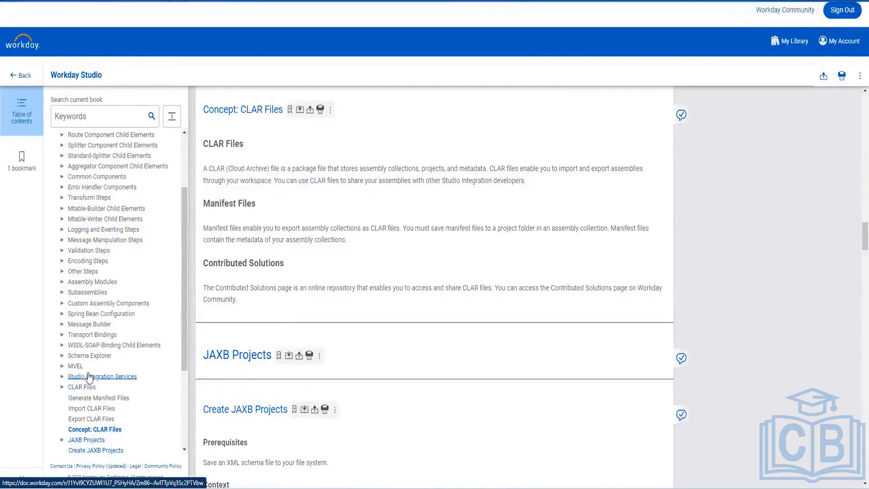
scroll(101, 375, "up", 2)
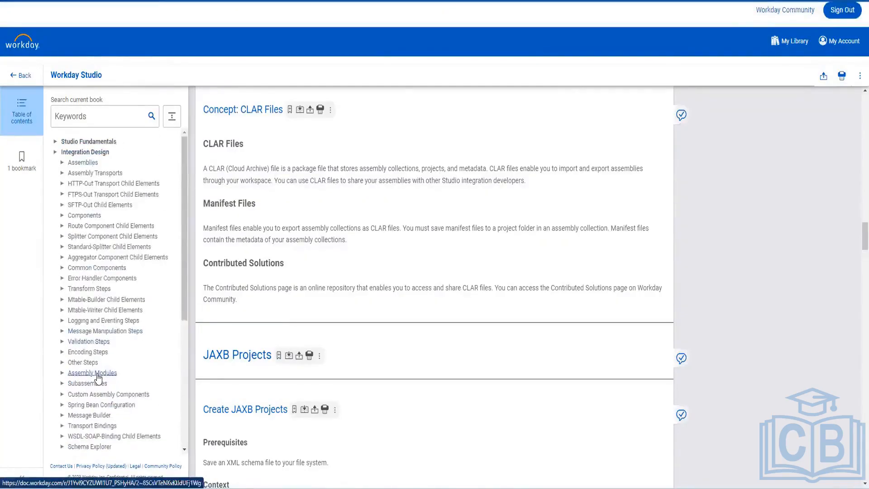
scroll(98, 377, "down", 5)
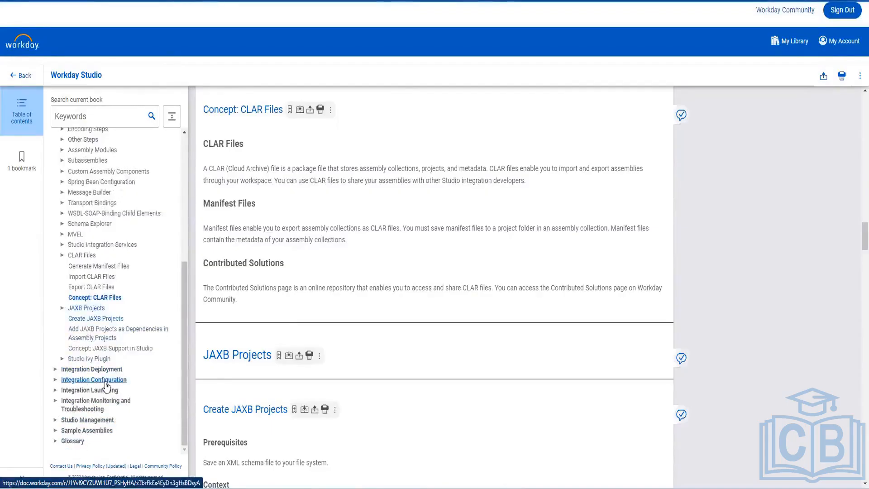
left_click(56, 431)
scroll(130, 357, "down", 4)
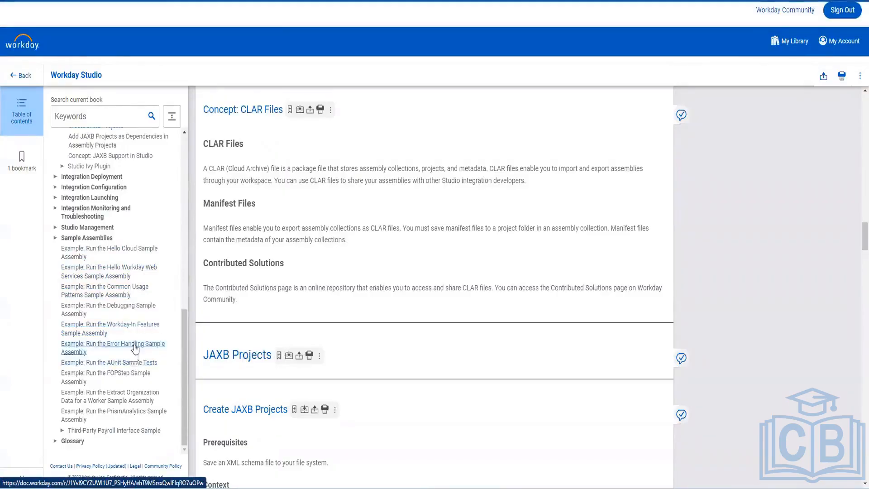
left_click(138, 432)
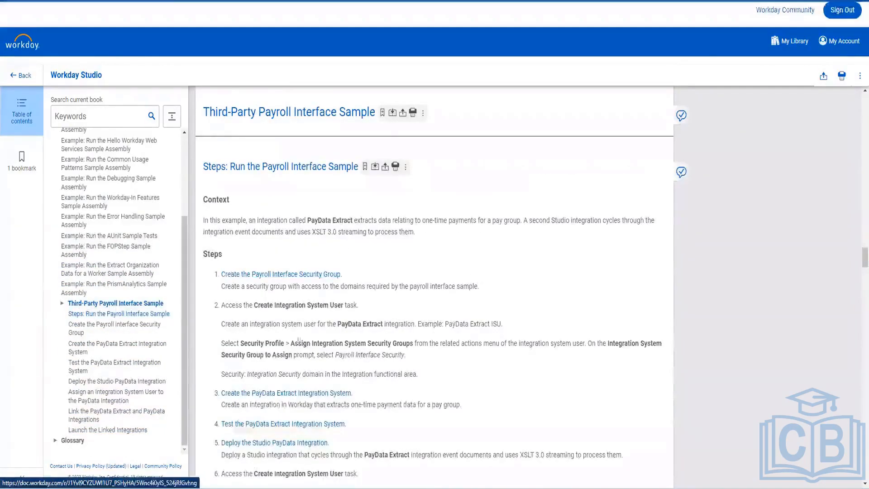
scroll(294, 367, "down", 5)
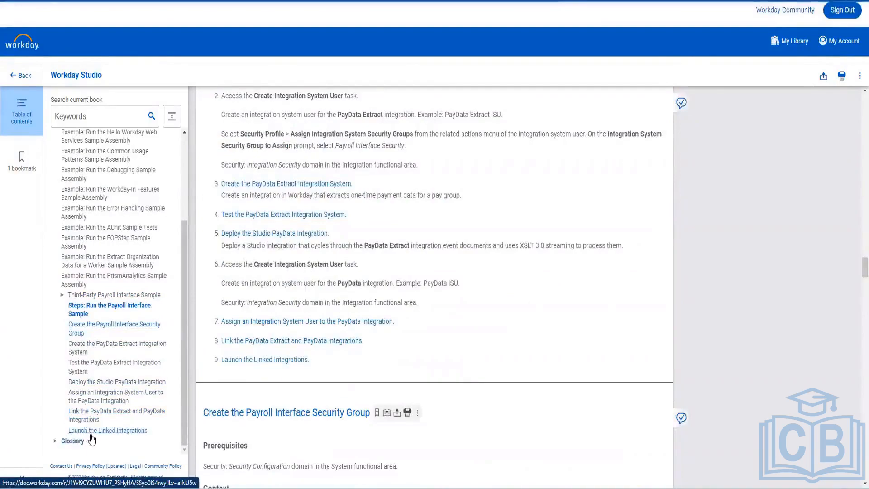
scroll(106, 299, "up", 3)
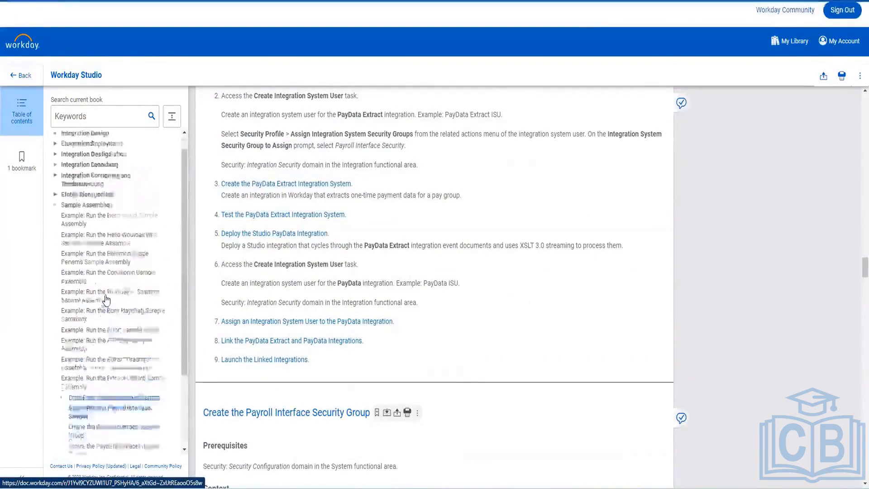
Step: Search the Studio book for 'contrib', select 'Contributed Solutions' in Export CLAR Files, then return to Community
left_click(129, 122)
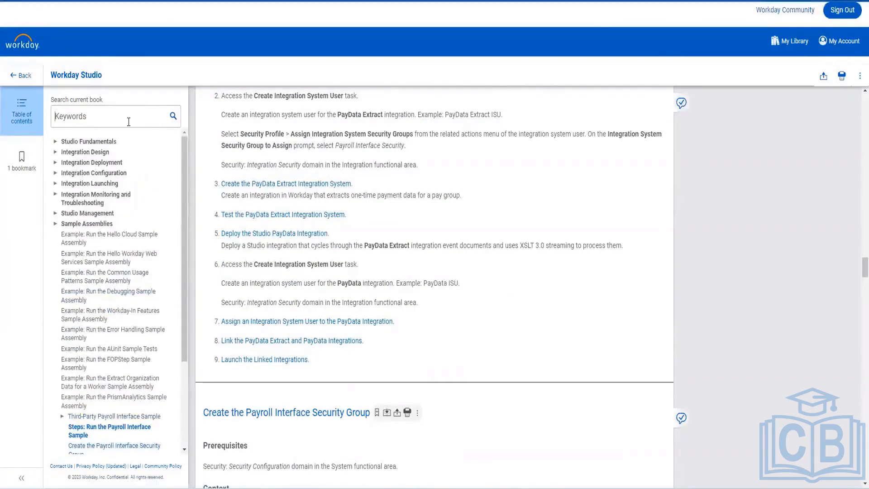
type("contr")
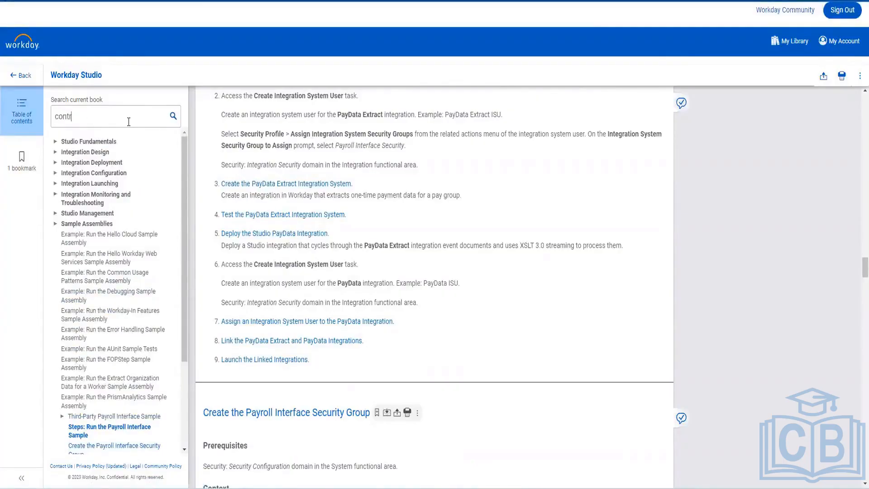
type("ibuted")
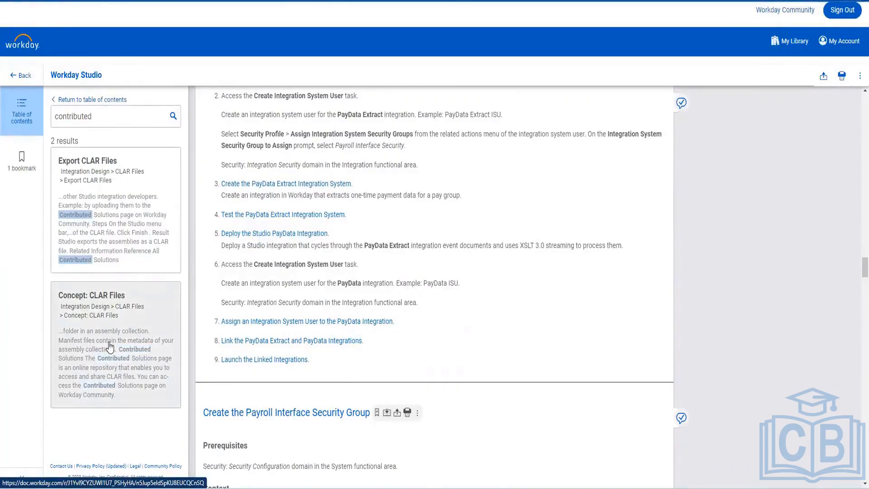
left_click(116, 215)
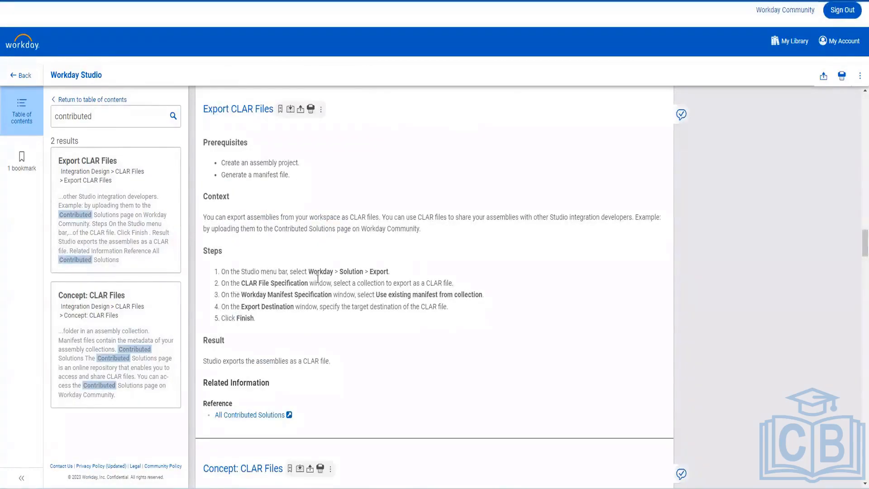
scroll(317, 278, "down", 8)
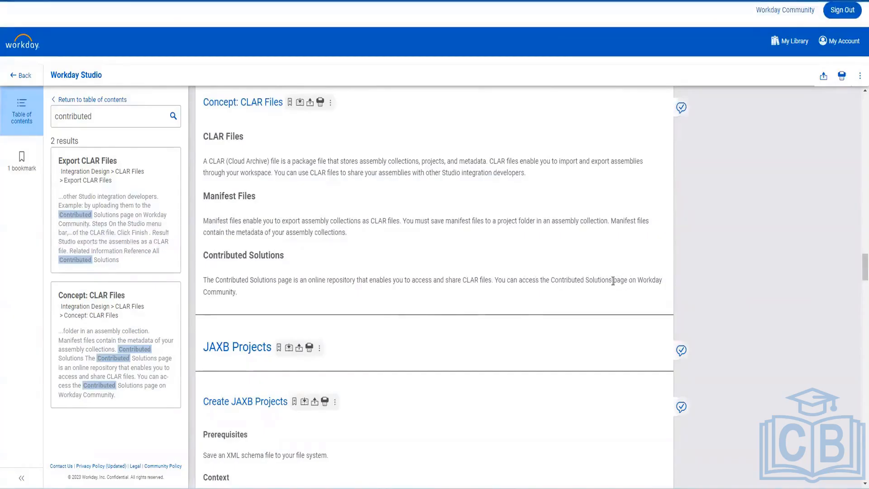
left_click_drag(613, 281, 553, 279)
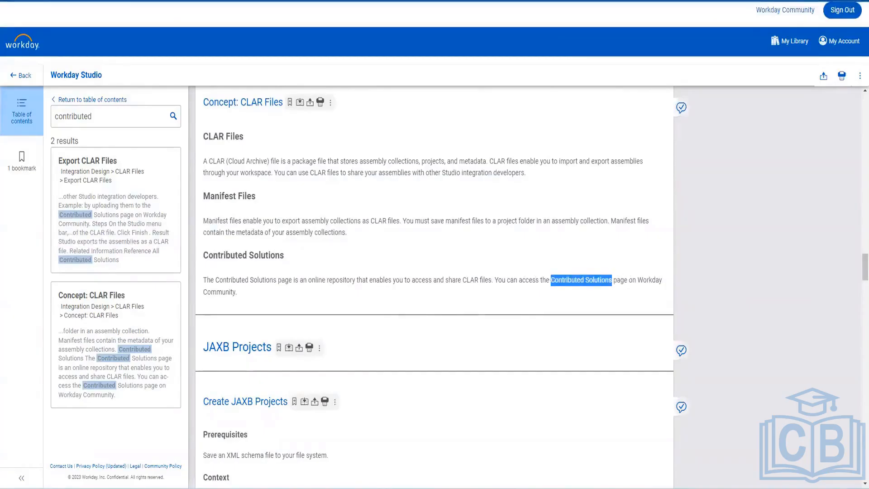
key("ctrl+shift+Tab")
left_click(746, 23)
key("ctrl+a")
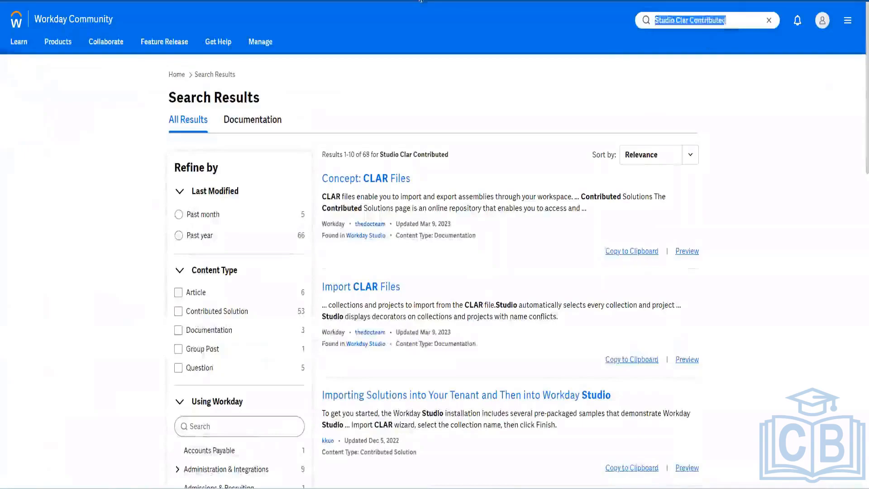
Step: Search Workday Community for 'Contributed Solutions' and close the extra tabs to the right
type("Contributed Solutions")
key("Return")
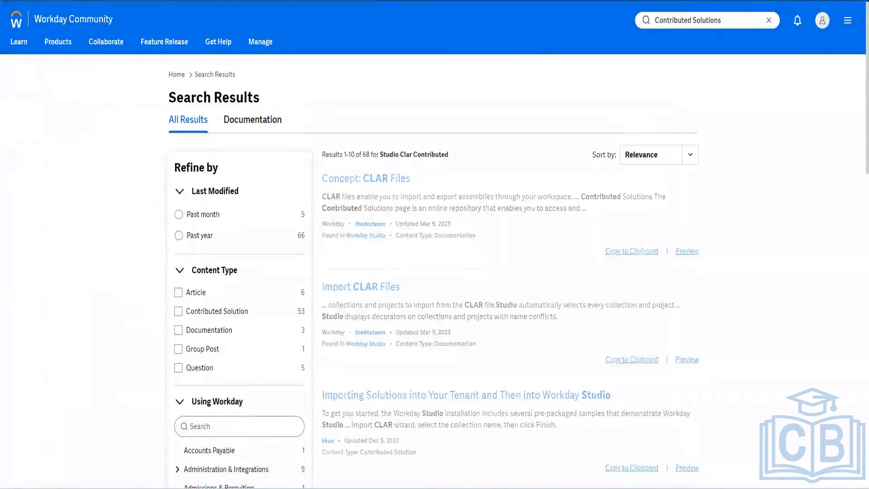
right_click(61, 1)
left_click(114, 110)
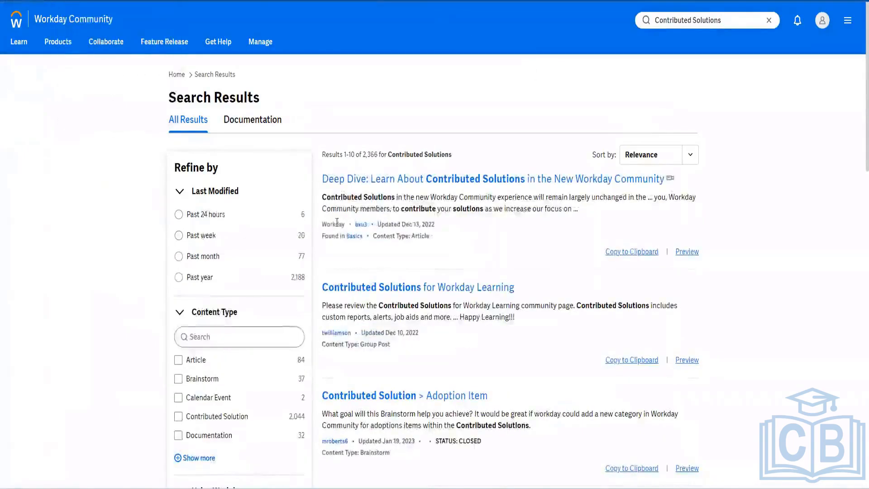
Step: Open the Contributed Solutions for Workday Learning post in a new tab
left_click(436, 292)
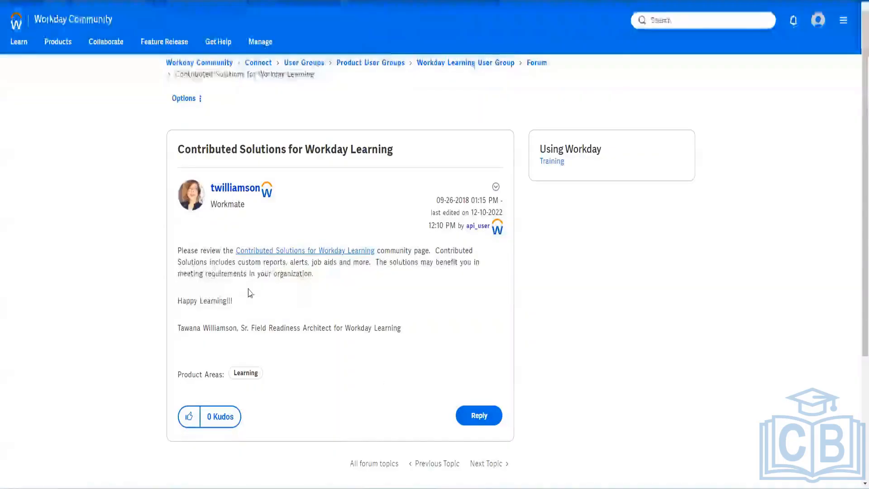
scroll(249, 292, "down", 4)
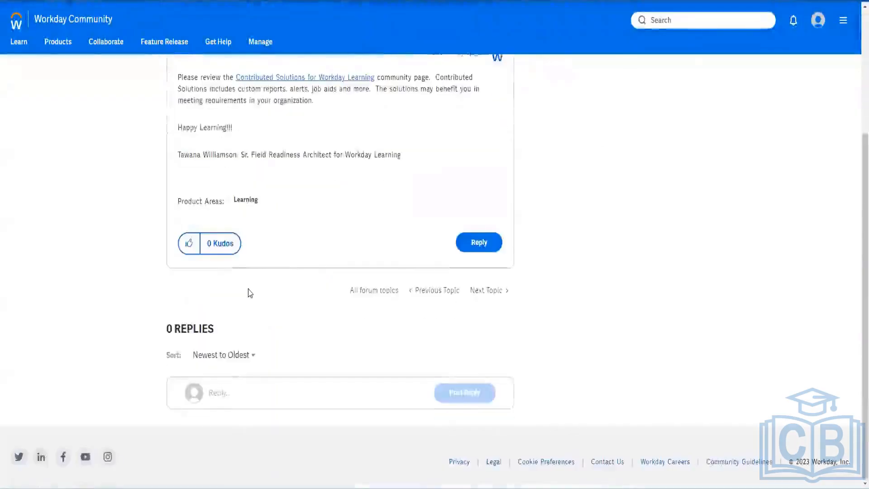
scroll(248, 291, "up", 3)
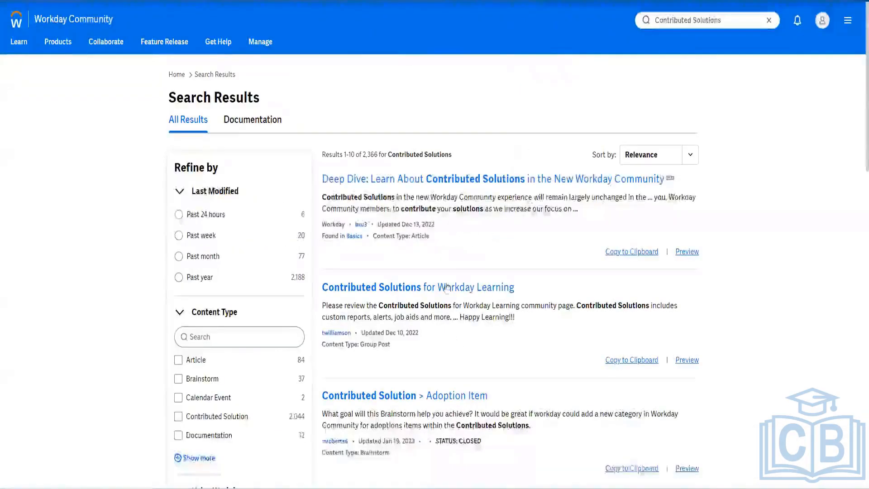
right_click(440, 287)
left_click(459, 294)
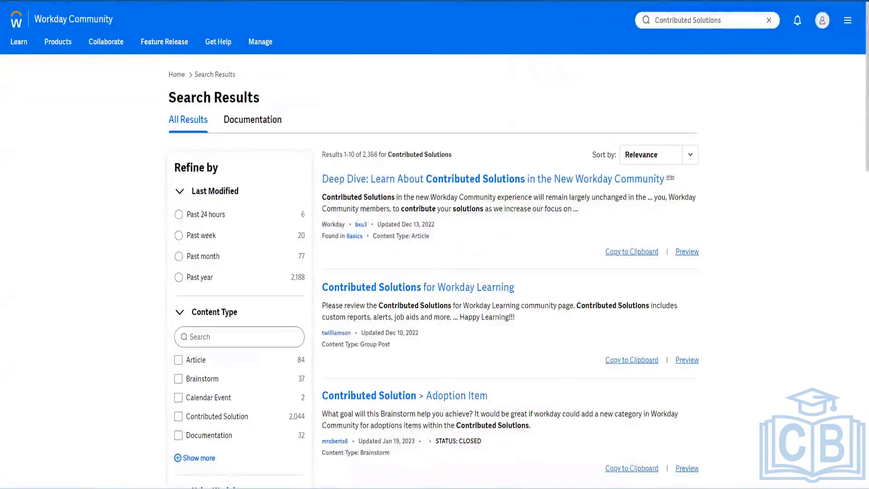
scroll(454, 352, "down", 5)
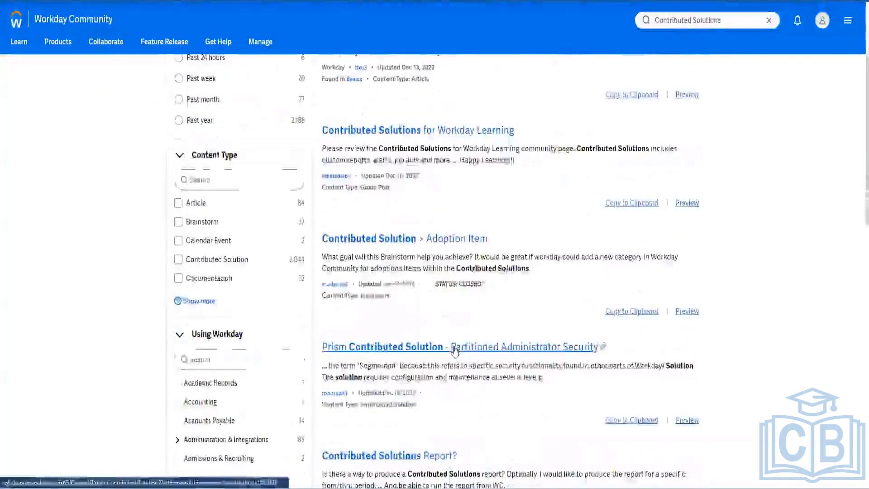
scroll(442, 355, "down", 1)
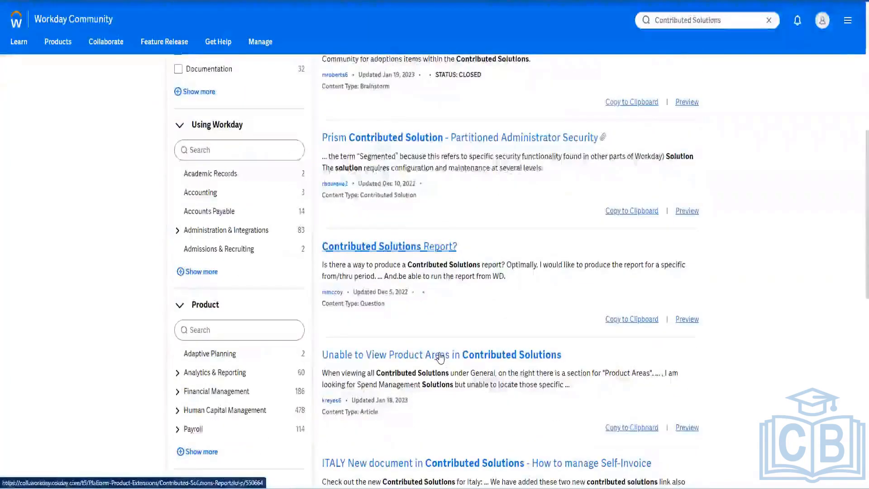
scroll(440, 357, "down", 2)
Step: Switch between the Workday Learning post and the All Contributed Solutions tabs
key("ctrl+Tab")
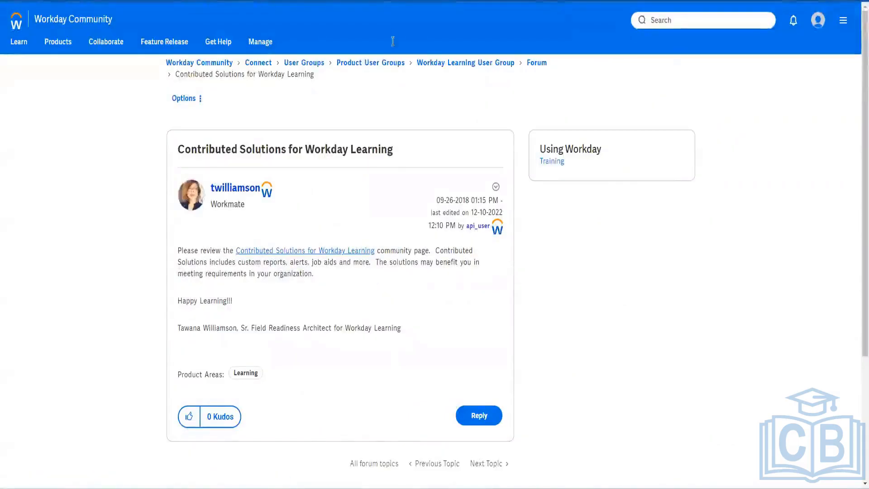
key("ctrl+Tab")
key("ctrl+shift+Tab")
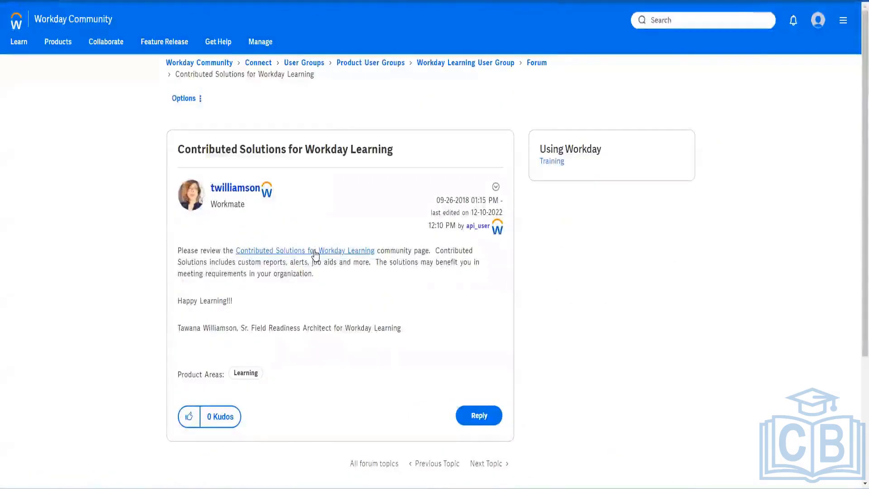
key("alt+Tab")
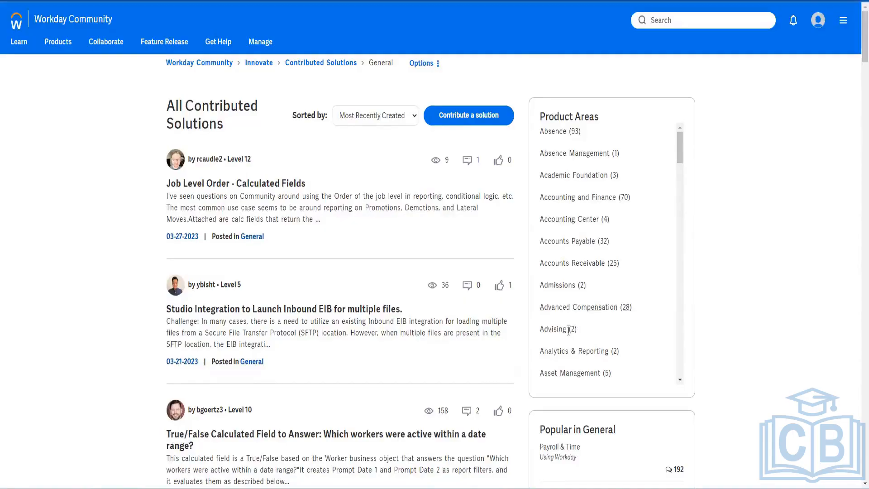
Step: Filter the All Contributed Solutions list to the Core HCM label
scroll(632, 202, "down", 6)
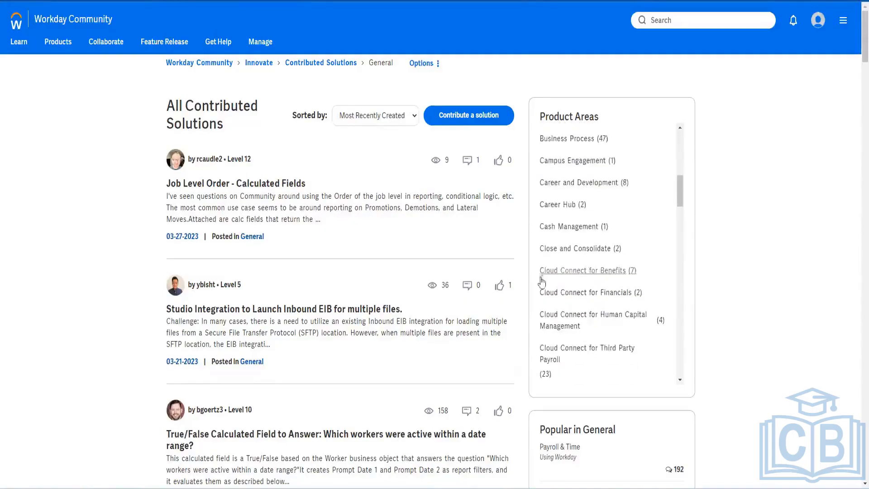
scroll(563, 315, "down", 2)
scroll(563, 316, "down", 2)
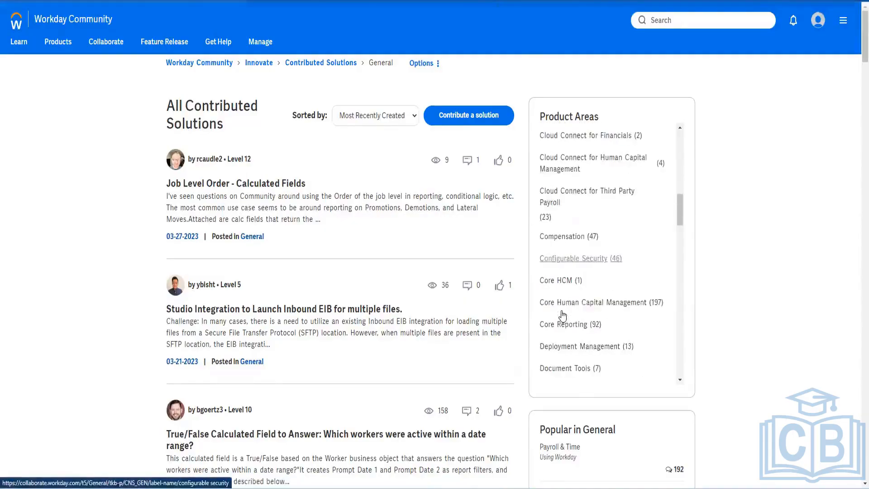
left_click(571, 283)
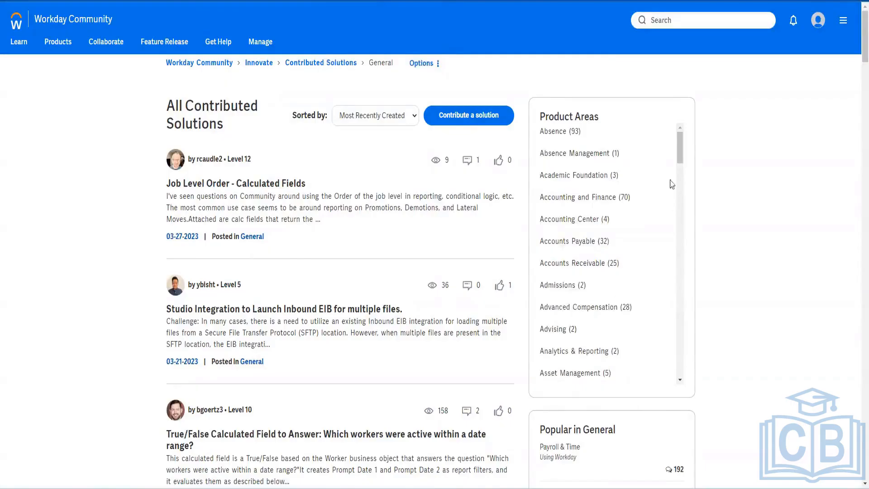
Step: Switch the filter to the Cloud Connect for Benefits label and browse its solutions
left_click_drag(683, 154, 683, 207)
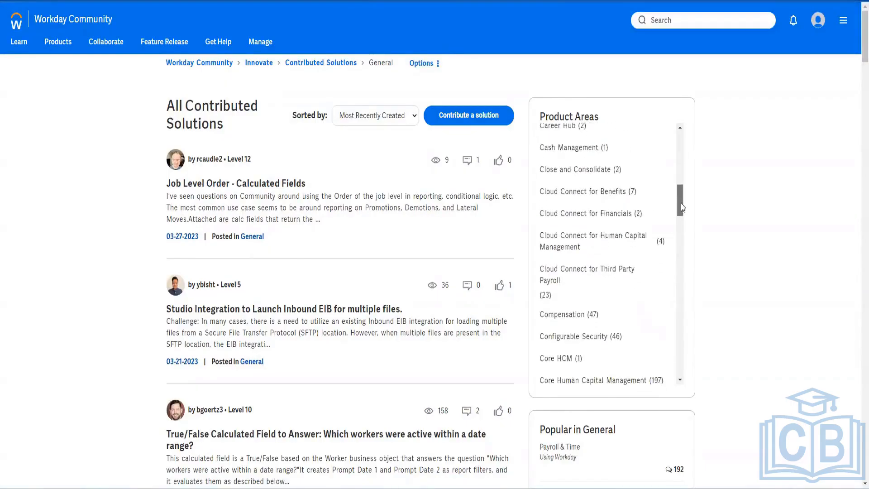
left_click(616, 193)
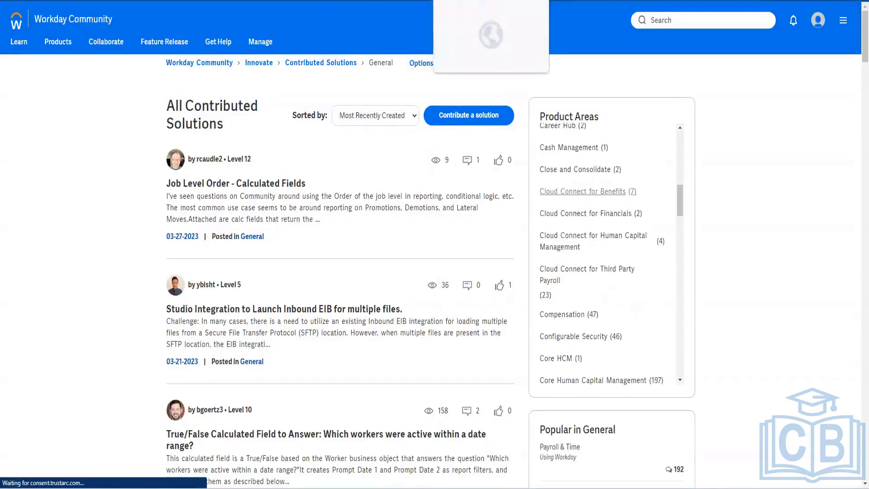
scroll(564, 332, "down", 2)
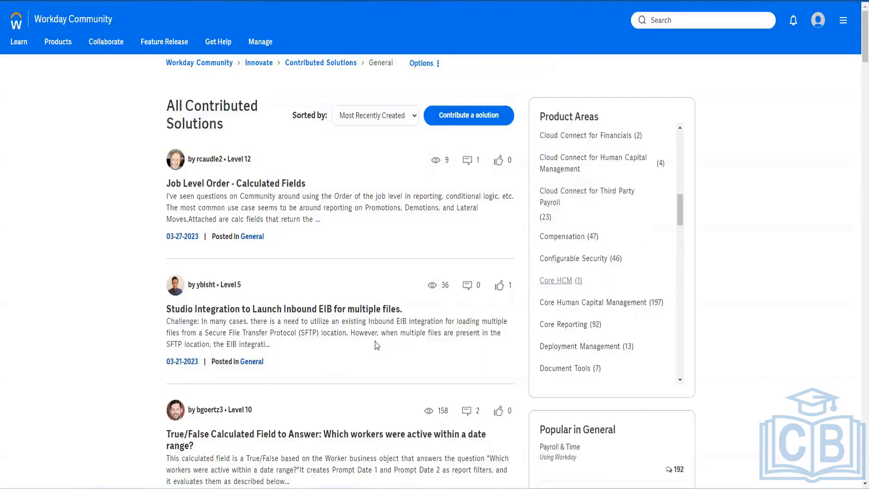
scroll(557, 280, "up", 3)
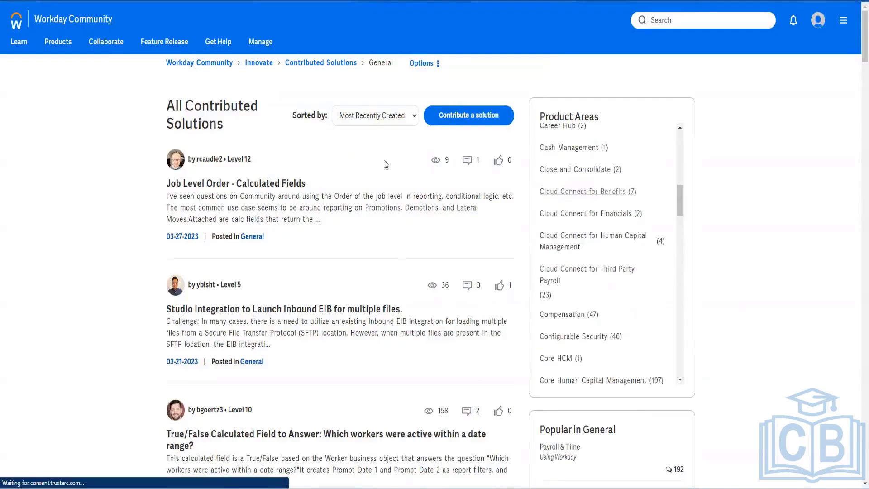
scroll(390, 320, "down", 10)
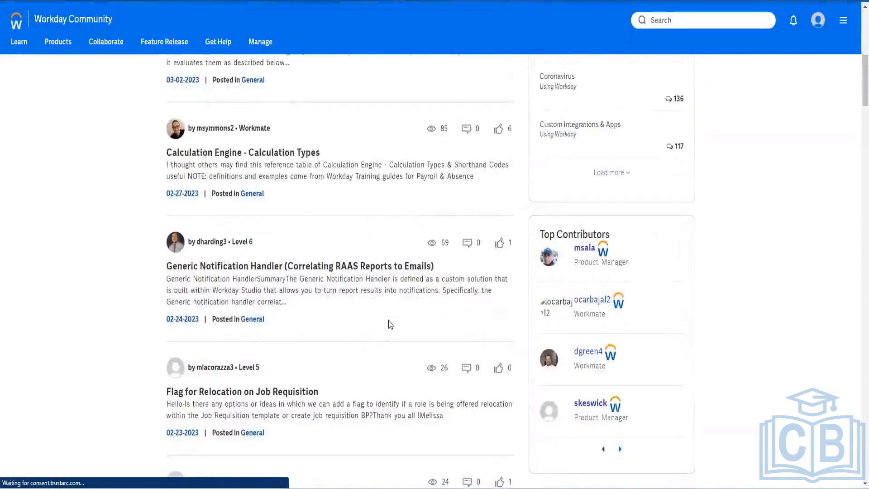
scroll(391, 324, "down", 5)
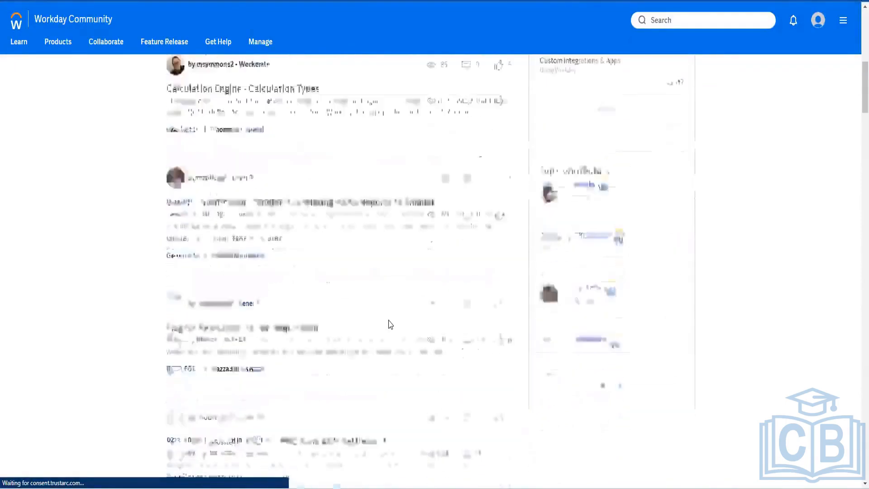
scroll(390, 325, "down", 1)
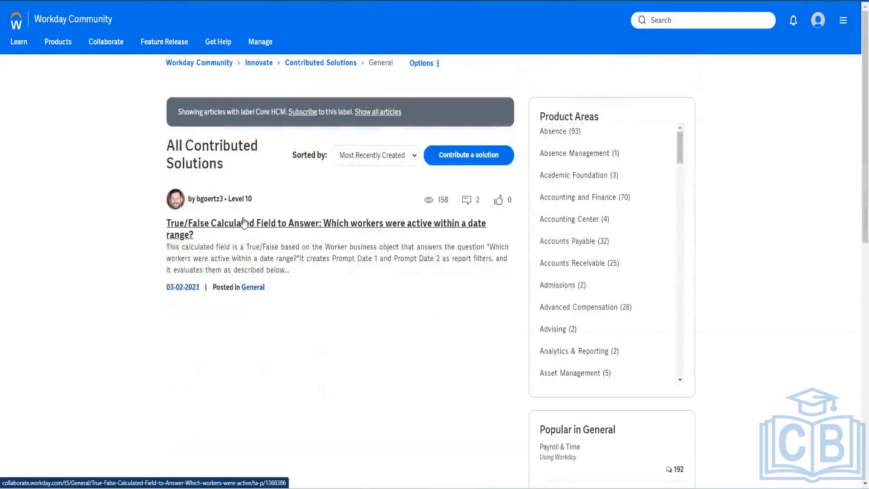
Step: Read the True/False Calculated Field post and comments, then go back to the Cloud Connect for Benefits listing
left_click(243, 223)
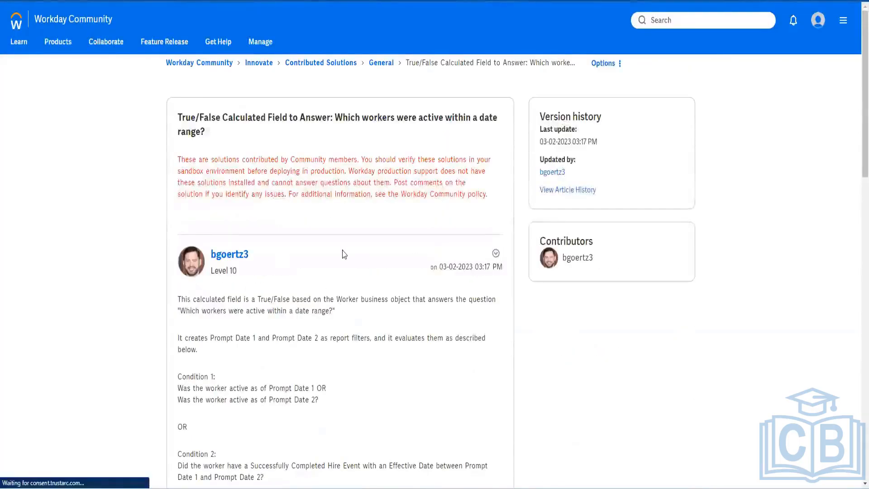
scroll(245, 254, "down", 8)
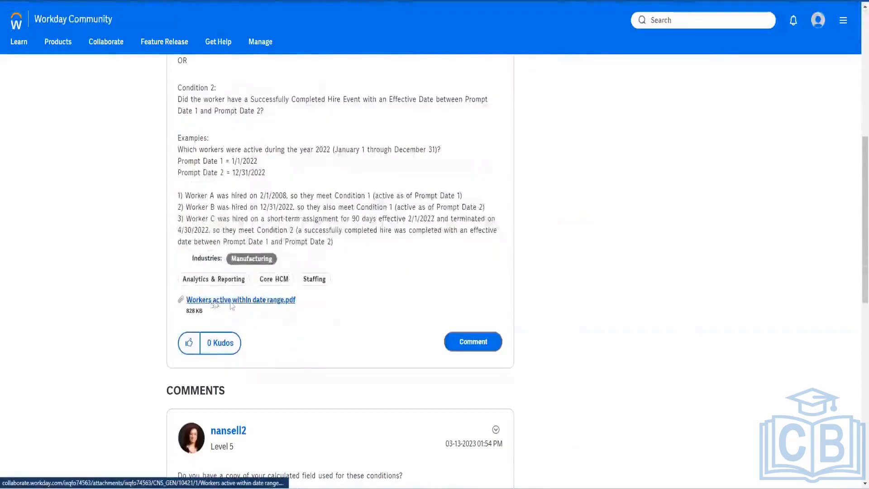
scroll(377, 336, "down", 3)
scroll(377, 336, "down", 7)
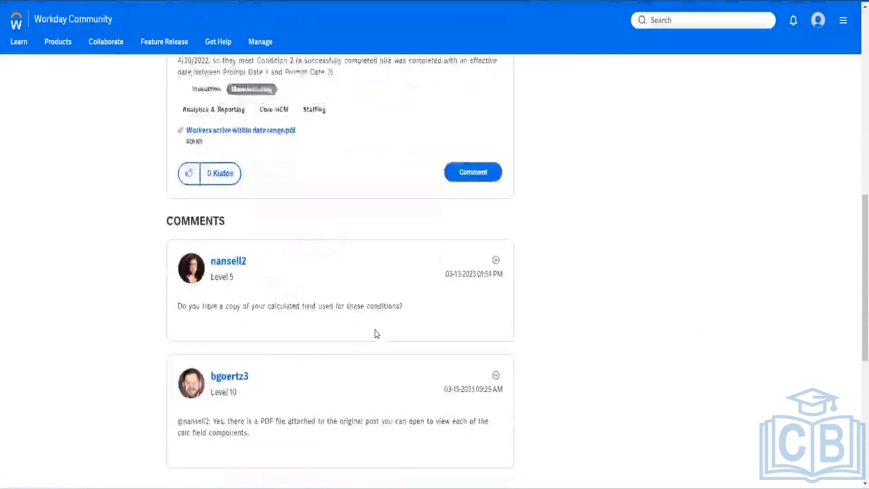
scroll(375, 332, "up", 14)
scroll(382, 317, "up", 5)
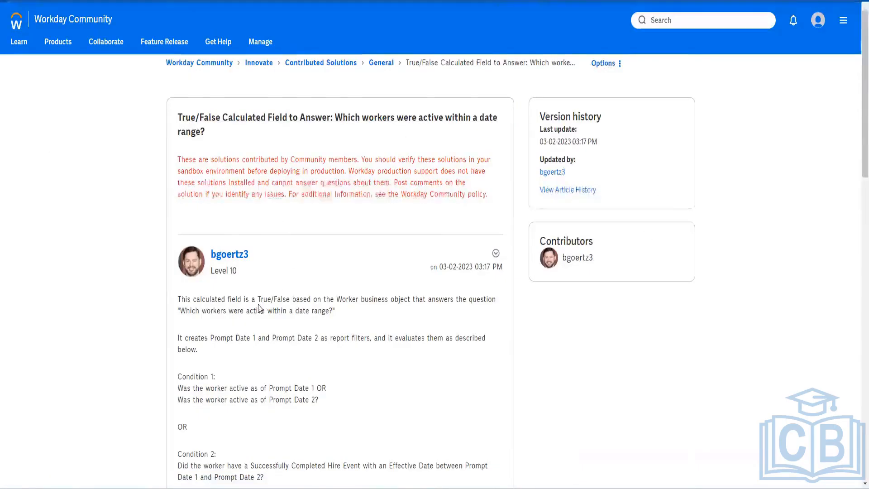
scroll(277, 285, "down", 4)
scroll(275, 399, "down", 9)
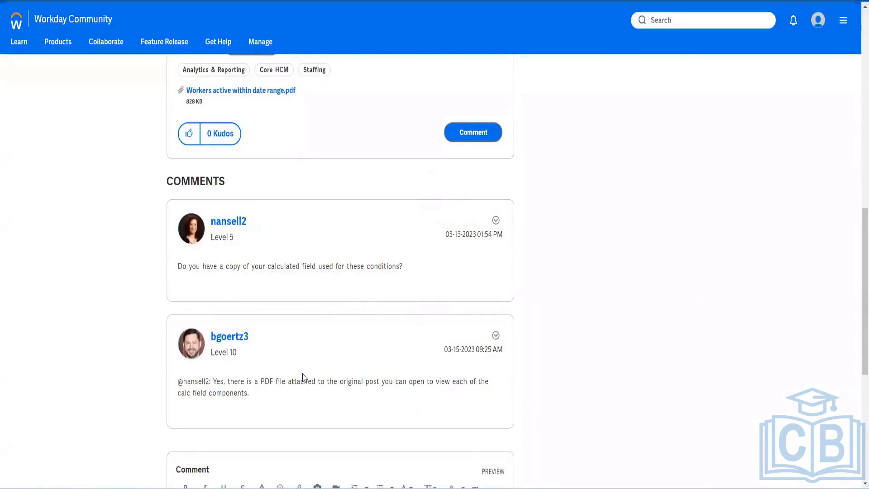
scroll(304, 378, "down", 4)
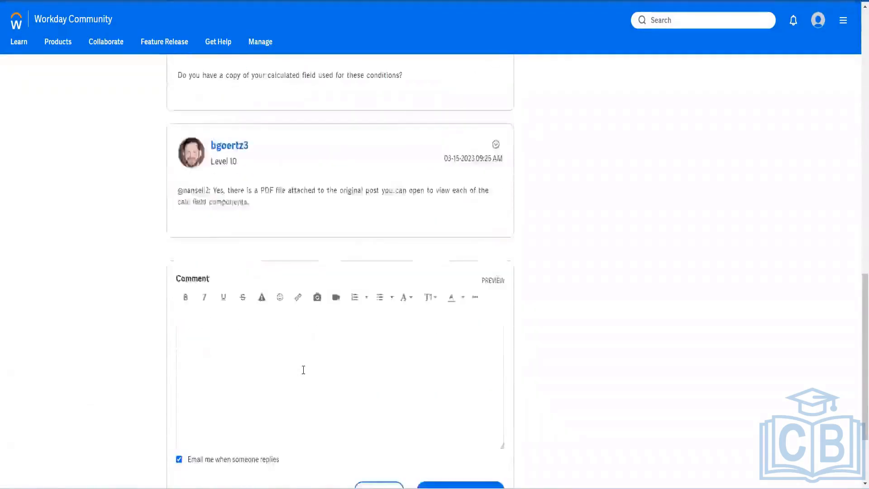
scroll(304, 370, "down", 3)
scroll(254, 368, "up", 15)
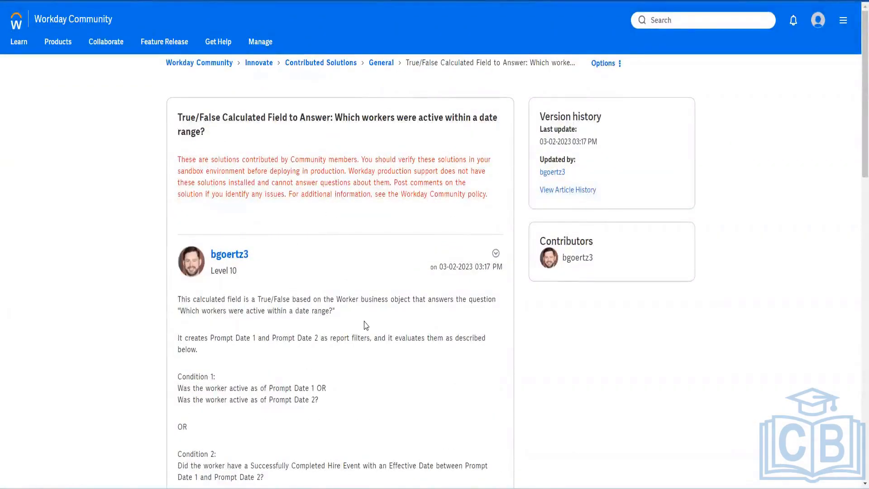
left_click(410, 2)
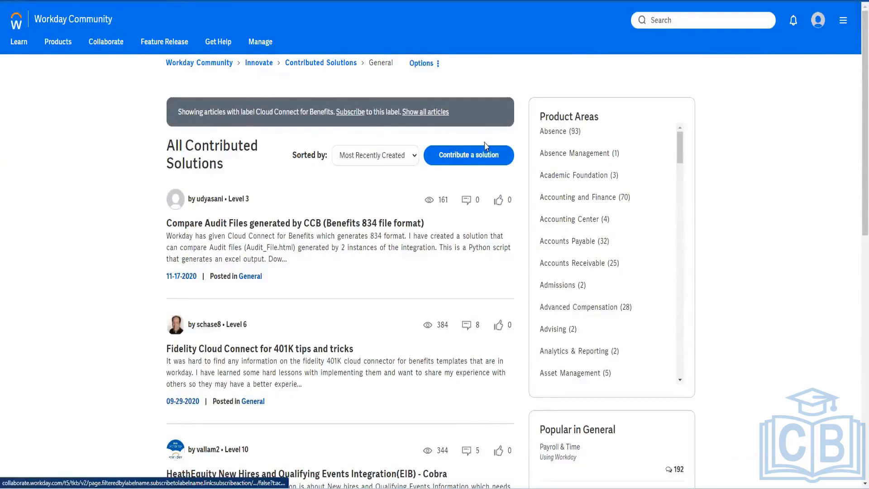
Step: Check the Sorted by options without changing them, then switch to the Workday Learning post tab
left_click(408, 158)
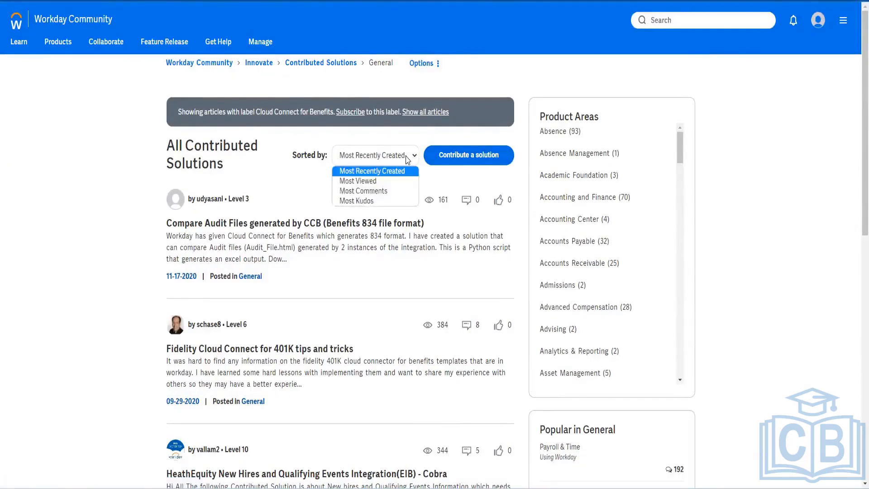
left_click(386, 261)
scroll(406, 282, "down", 6)
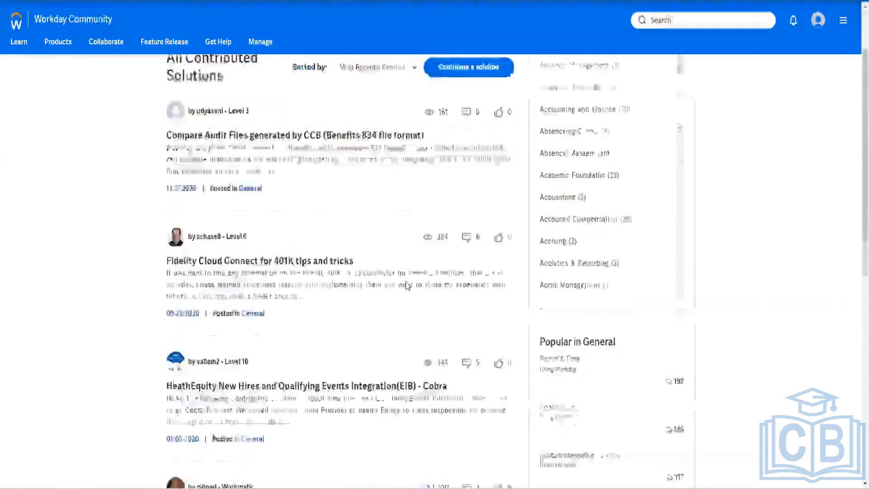
scroll(408, 285, "down", 2)
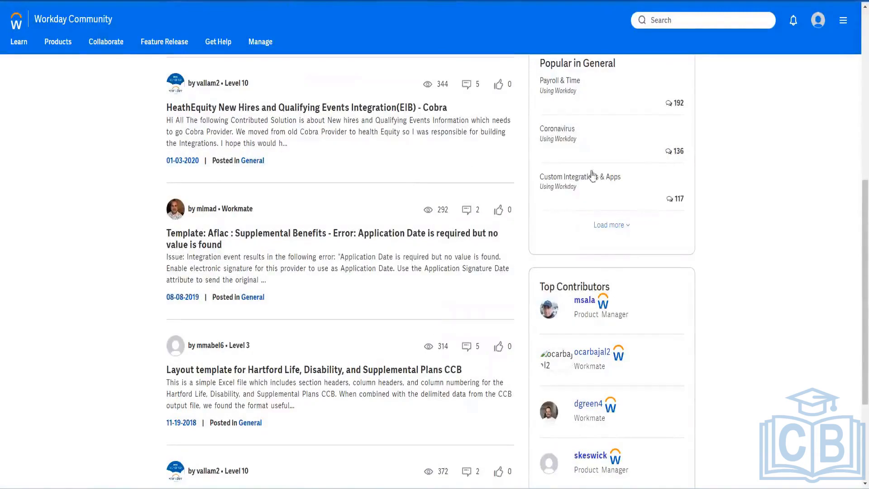
key("ctrl+Tab")
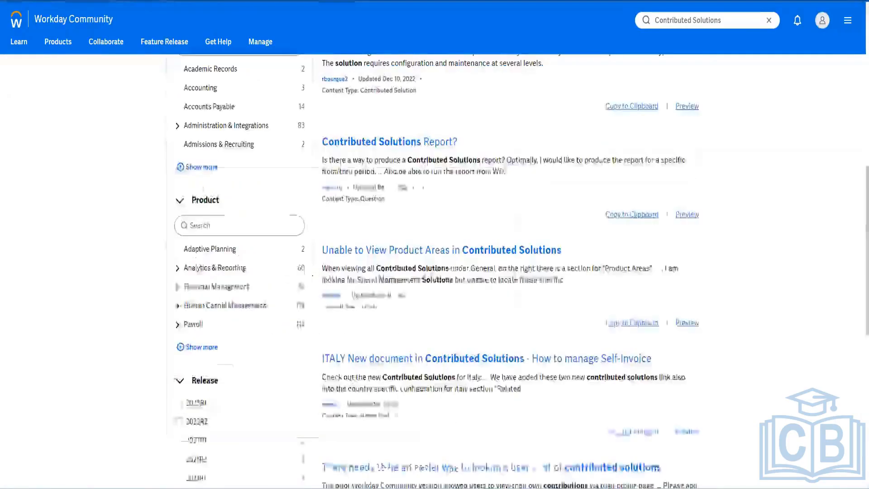
Step: Search Workday Community for 'Contributed Solutions studio'
scroll(423, 320, "down", 9)
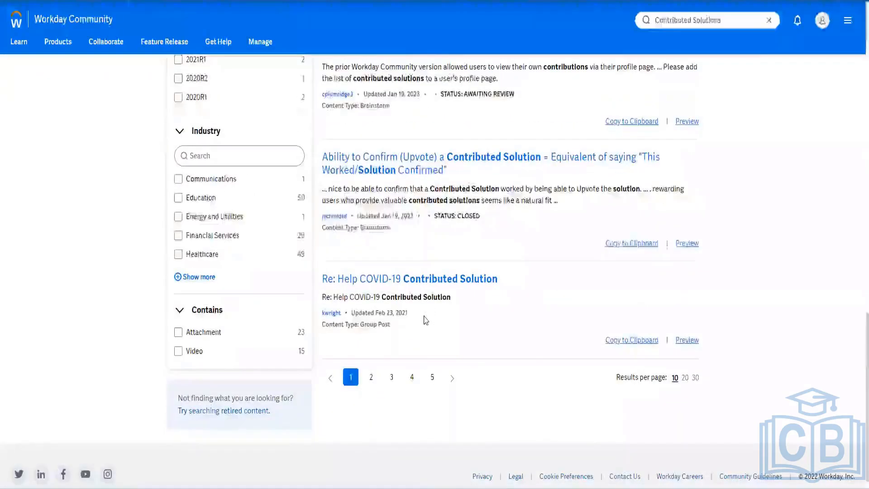
scroll(425, 319, "up", 10)
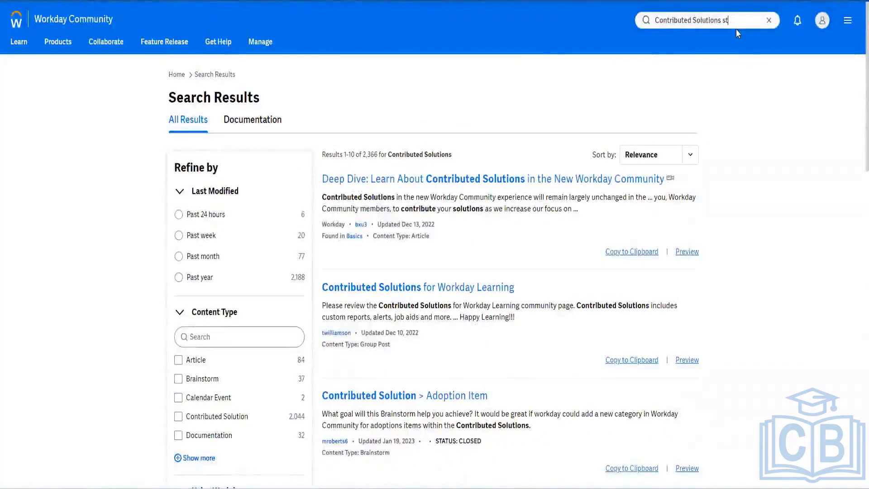
type("udio")
key("Return")
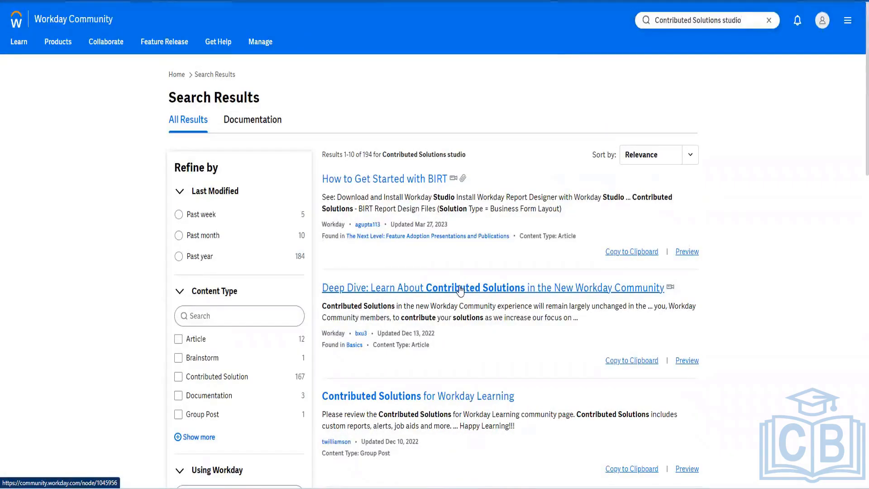
Step: Open the Workday Learning result in a new tab, then return to the Studio search results
scroll(466, 332, "down", 5)
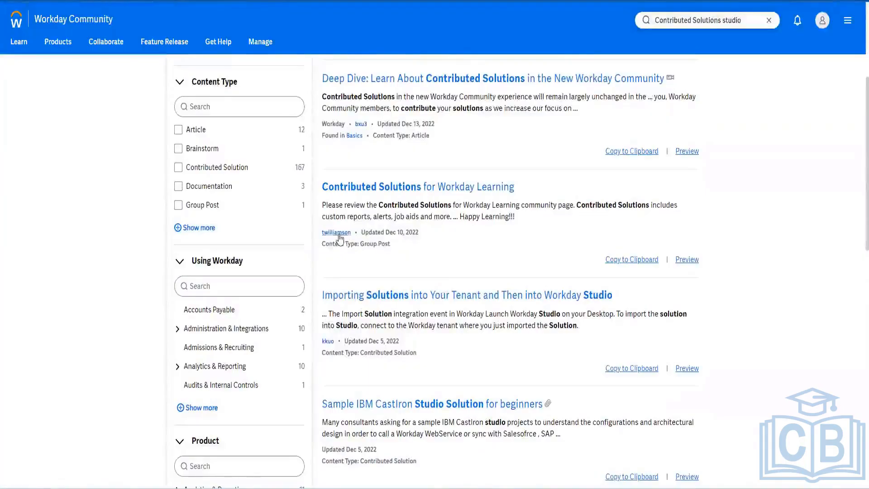
right_click(386, 191)
left_click(407, 200)
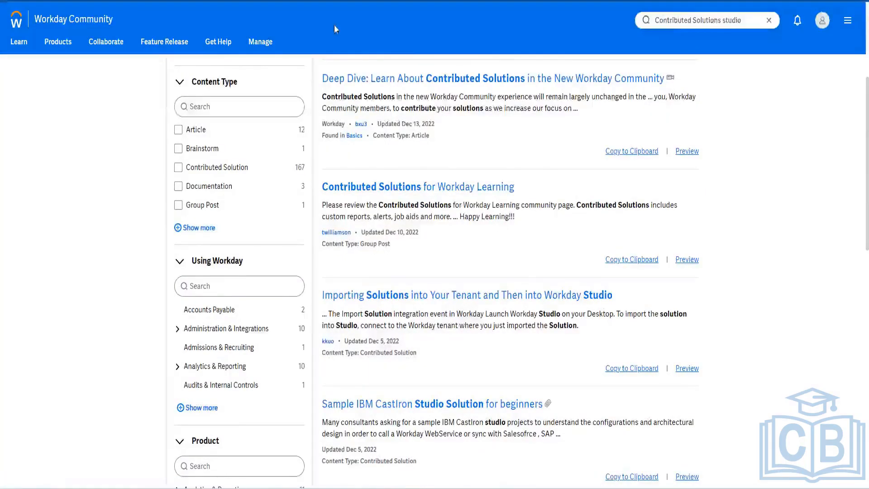
left_click(334, 1)
left_click(254, 1)
Step: Open the Sample IBM CastIron Studio Solution for beginners article in a new tab and view it
scroll(462, 339, "down", 4)
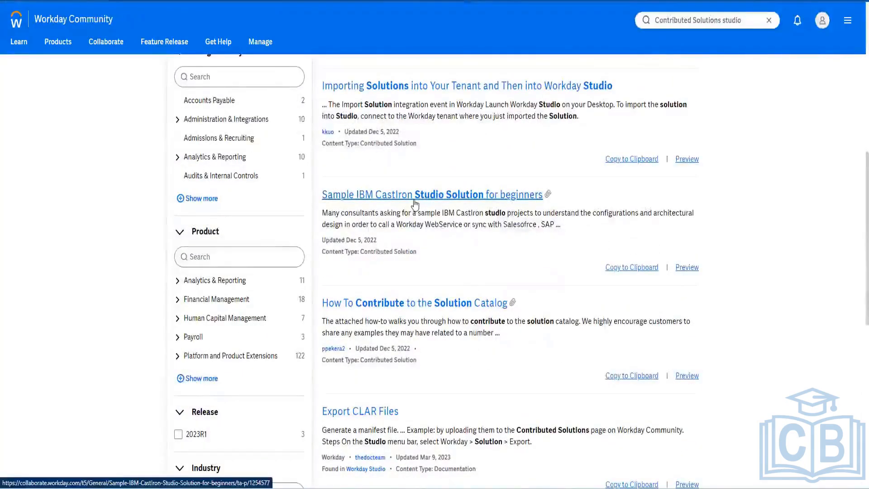
right_click(414, 203)
left_click(451, 210)
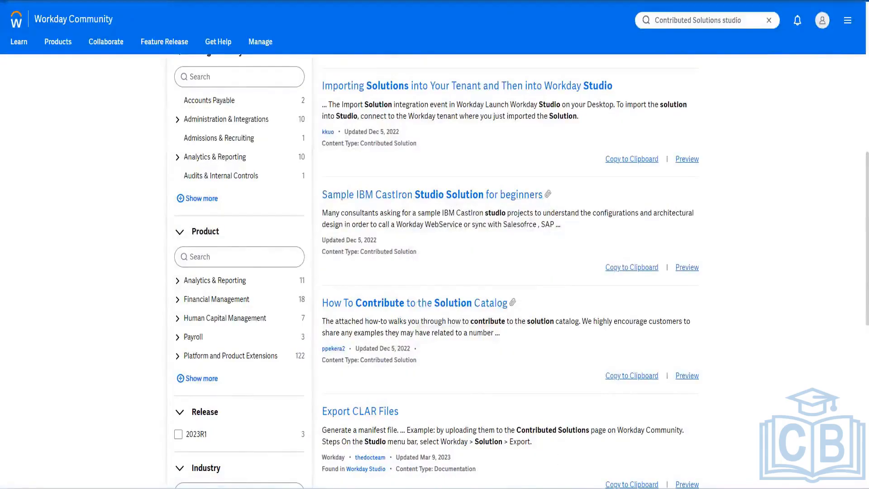
key("ctrl+Tab")
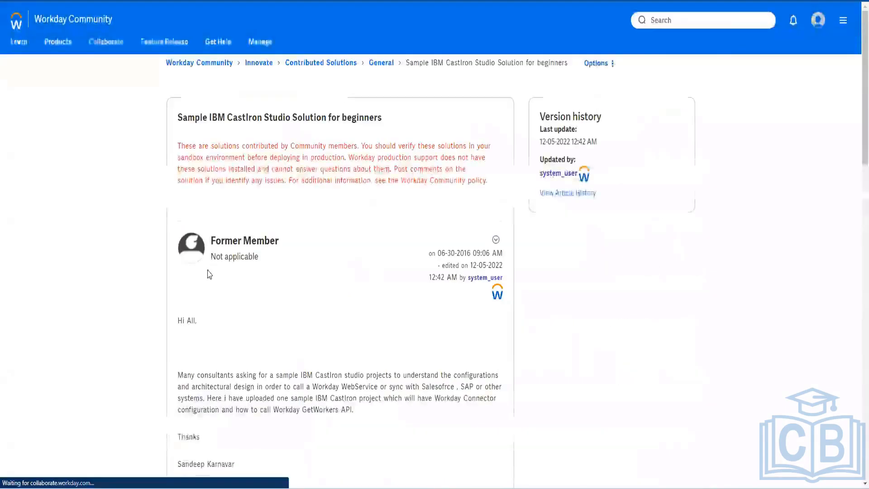
Step: Download Workday_GetWorkers.zip from the post and show it in the Downloads folder
scroll(287, 270, "down", 3)
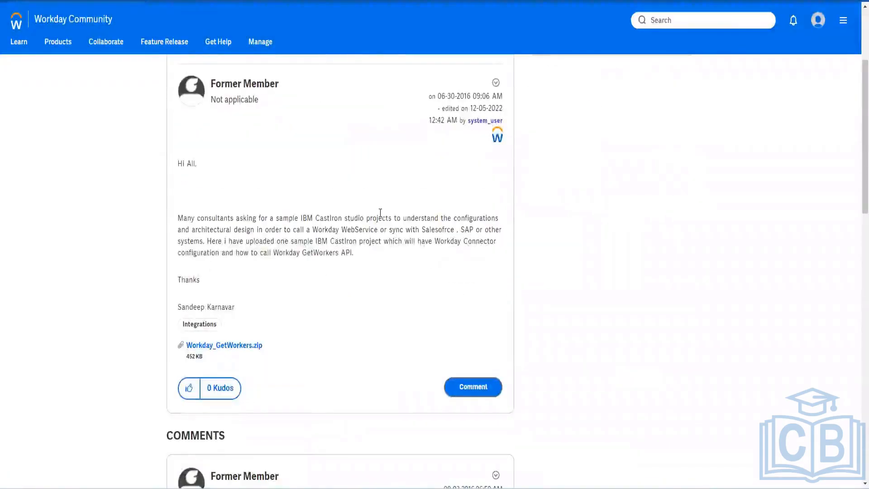
left_click(248, 345)
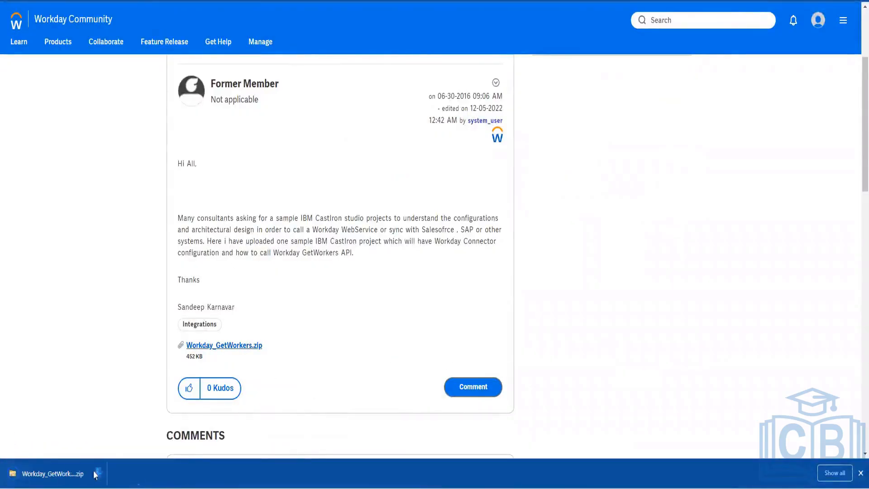
left_click(96, 473)
left_click(119, 437)
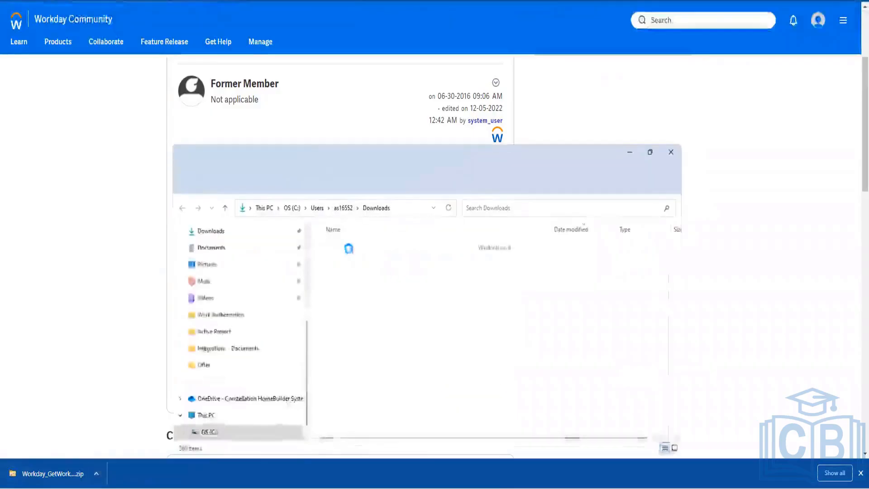
Step: Extract Workday_GetWorkers.zip with WinRAR to the suggested Workday_GetWorkers folder
right_click(198, 62)
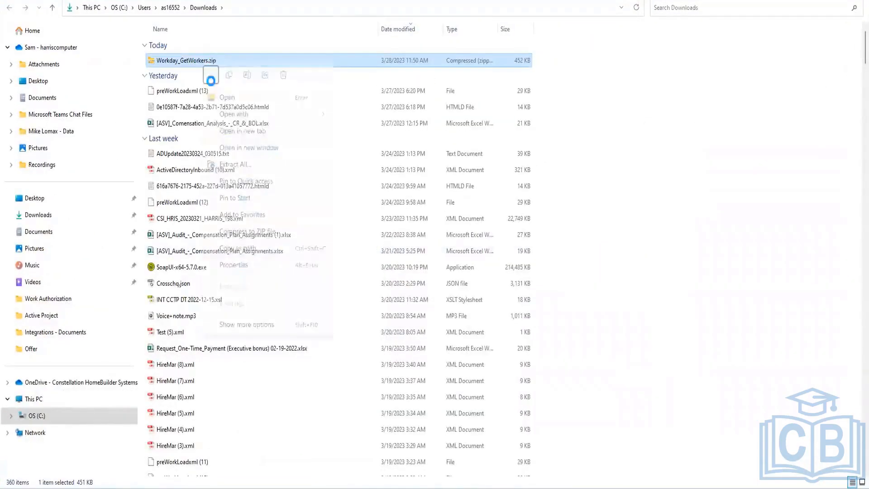
mouse_move(225, 114)
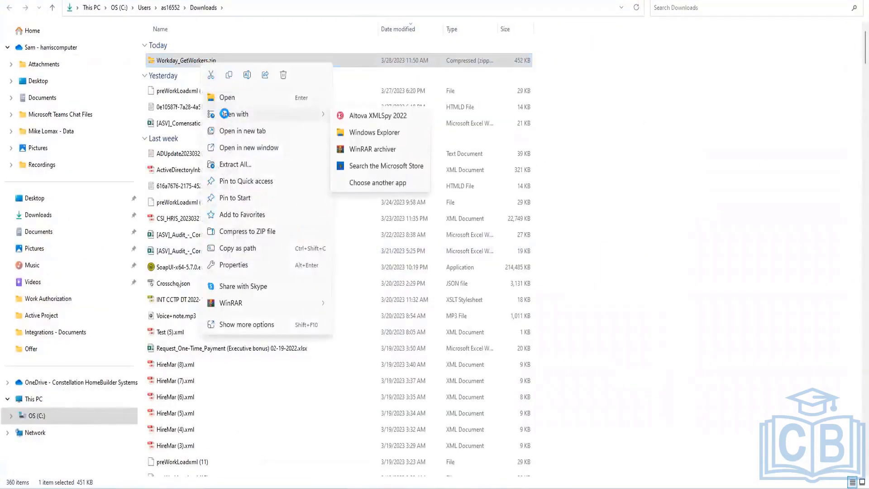
left_click(367, 150)
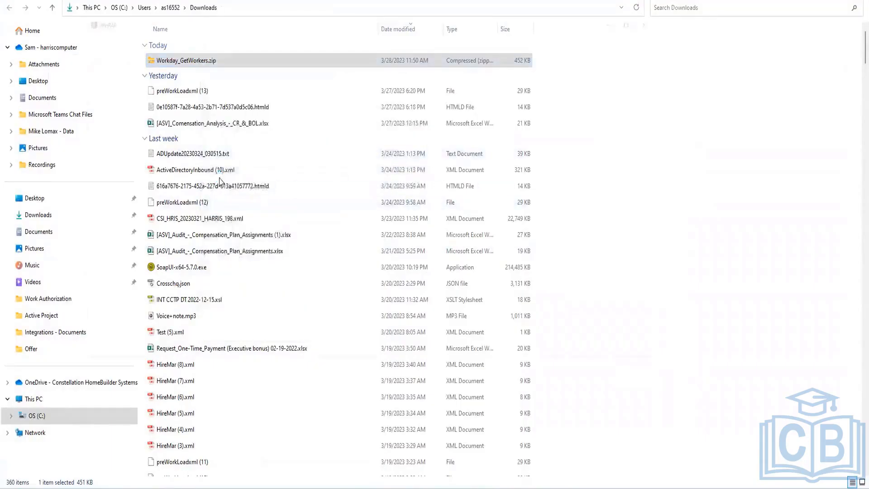
left_click(57, 89)
left_click(80, 29)
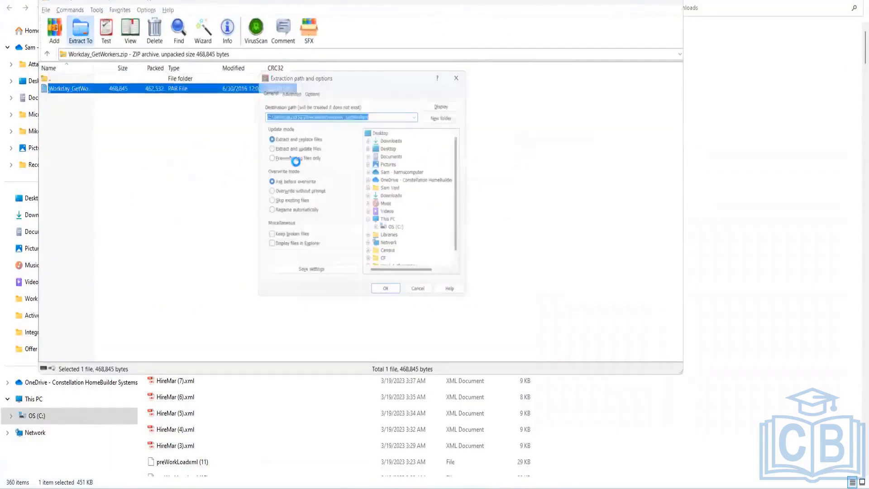
left_click(385, 294)
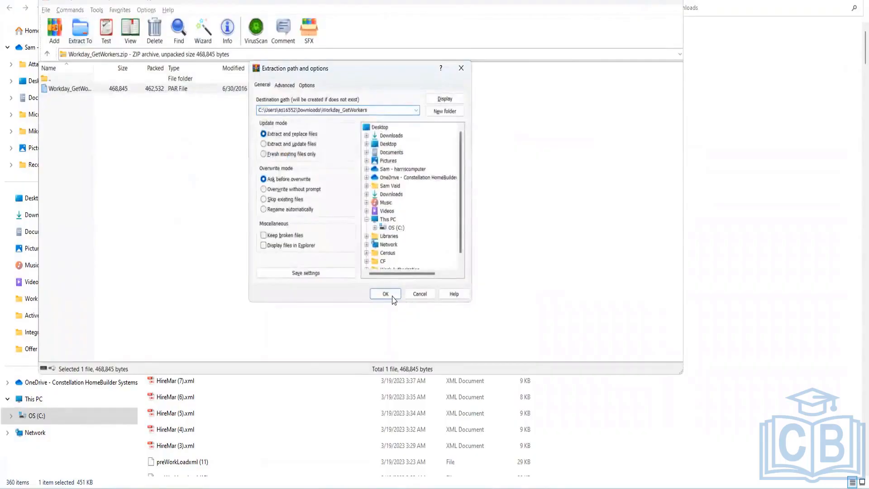
left_click(673, 3)
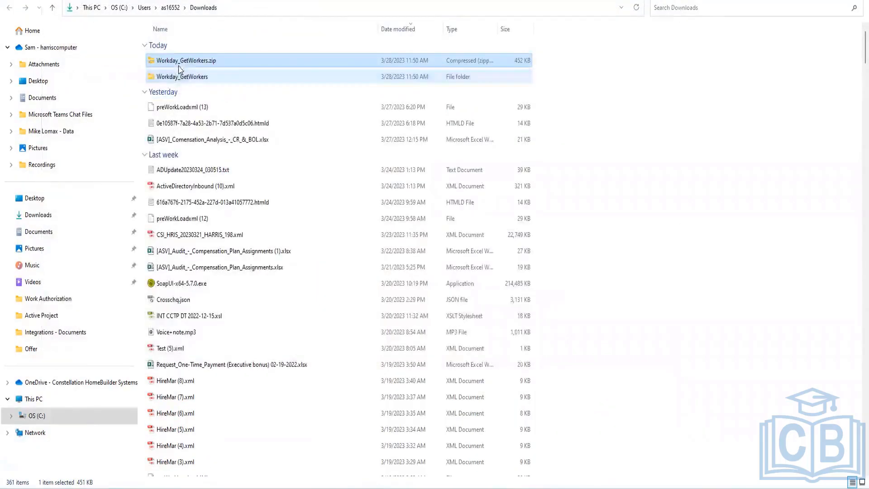
Step: Check the extracted Workday_GetWorkers folder and zip contents, then minimize File Explorer
double_click(181, 76)
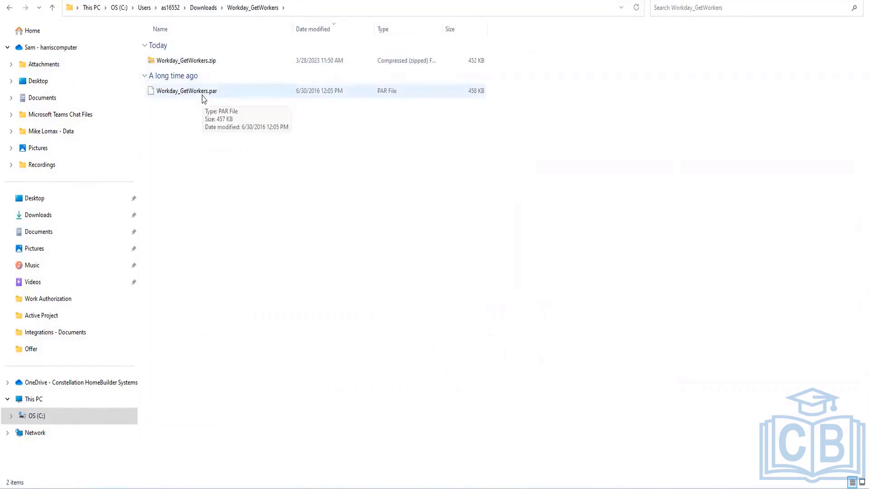
double_click(199, 62)
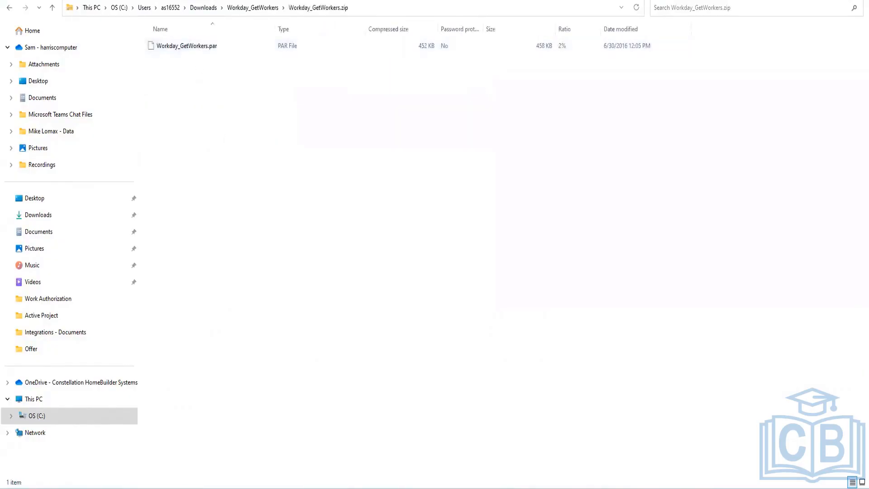
left_click(372, 487)
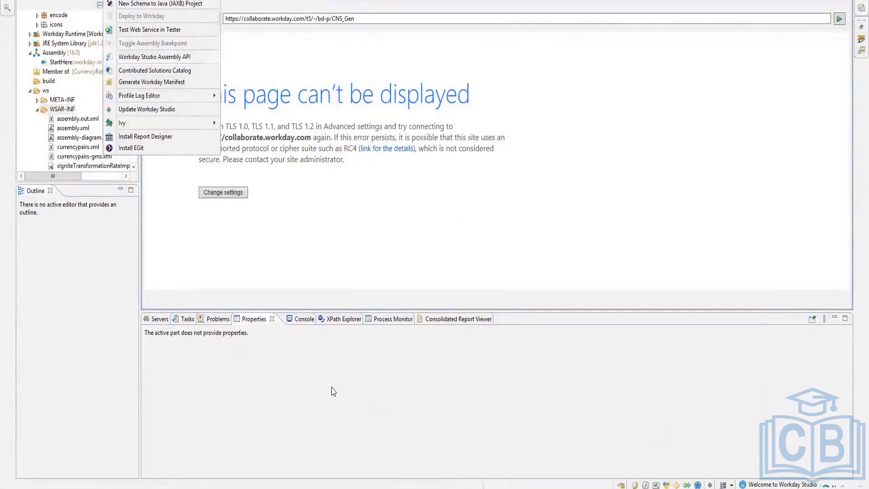
Step: Browse for a *.clar file in Import CLAR, then cancel and close it without importing
left_click(395, 401)
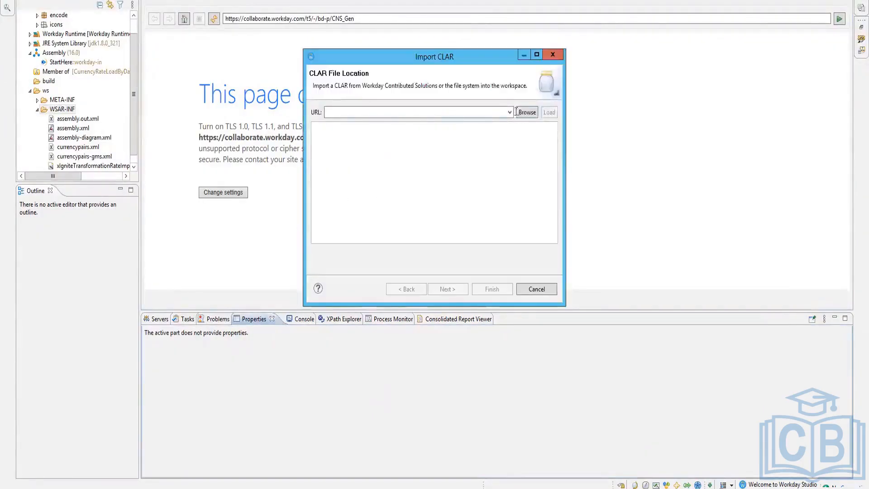
left_click(510, 113)
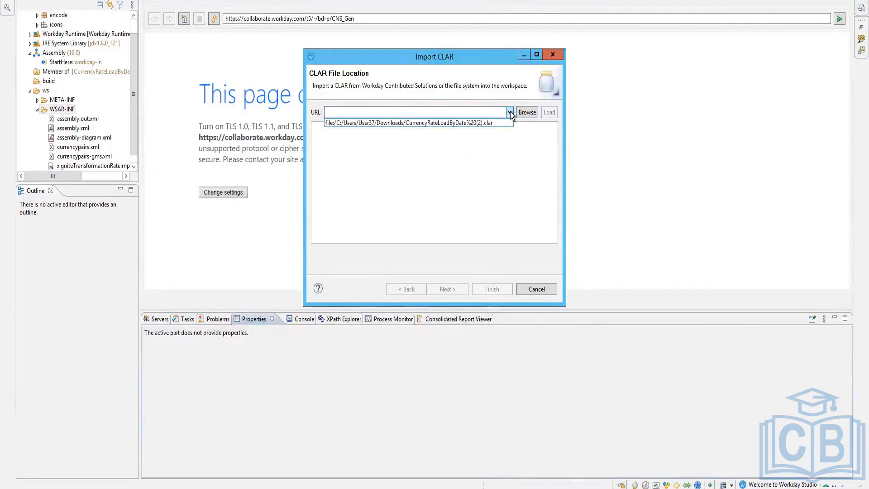
left_click(532, 111)
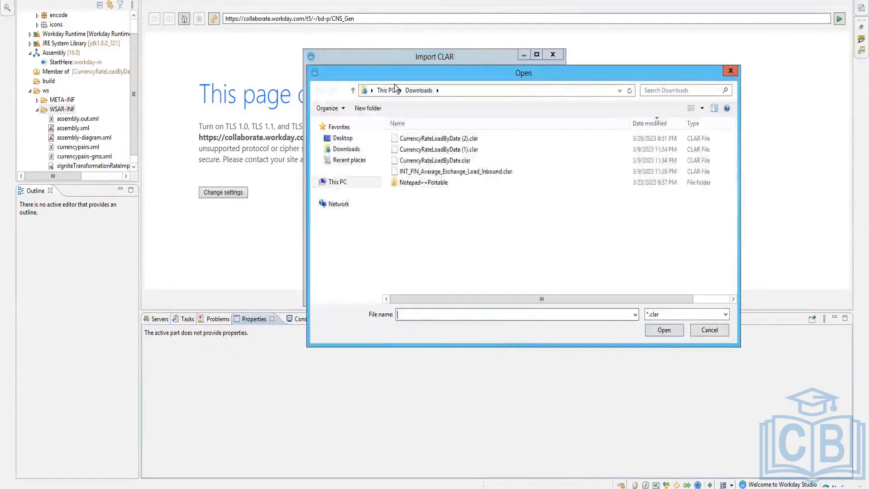
left_click(700, 315)
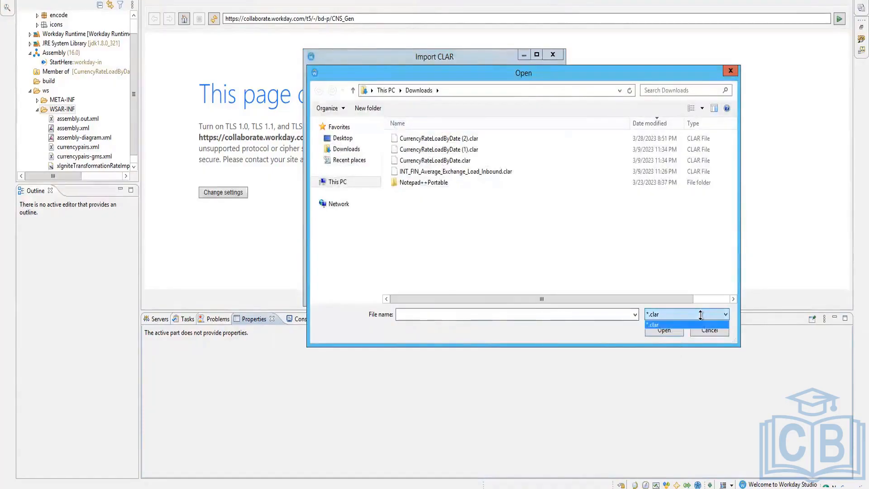
left_click(718, 324)
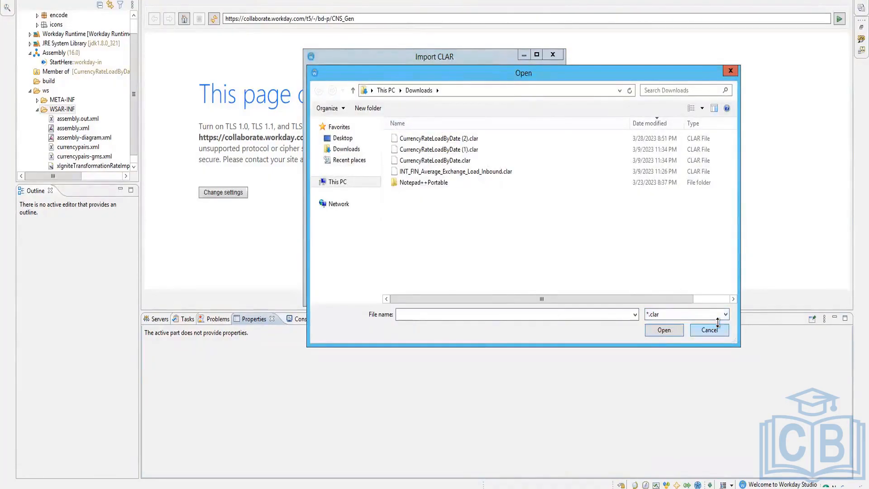
left_click(709, 330)
key("Escape")
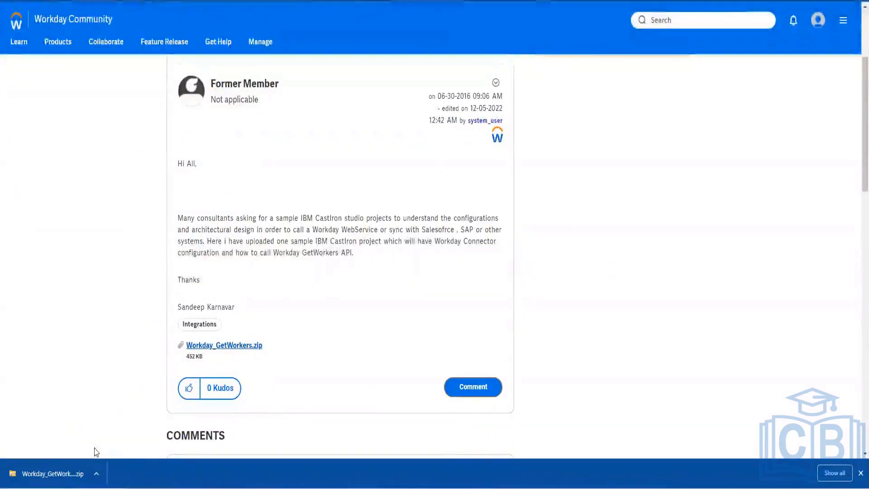
Step: Go from the CastIron post to the community's Collaborate > Connect section
scroll(312, 365, "up", 3)
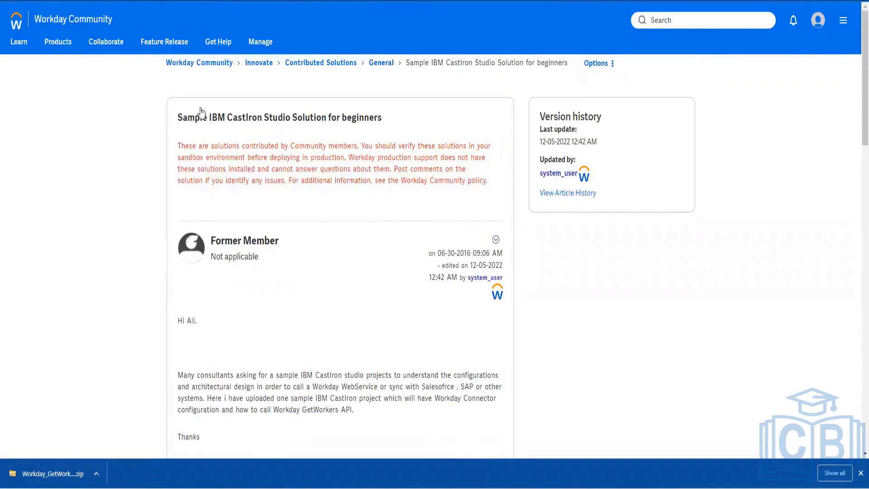
mouse_move(115, 45)
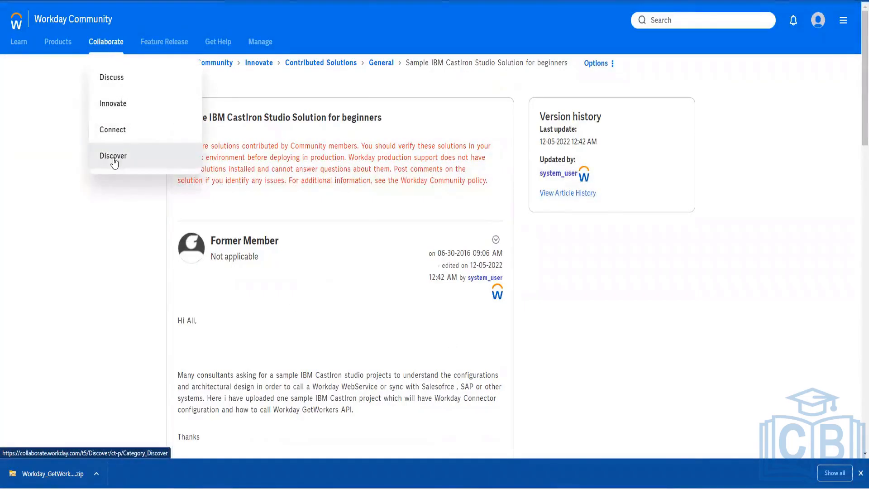
left_click(117, 132)
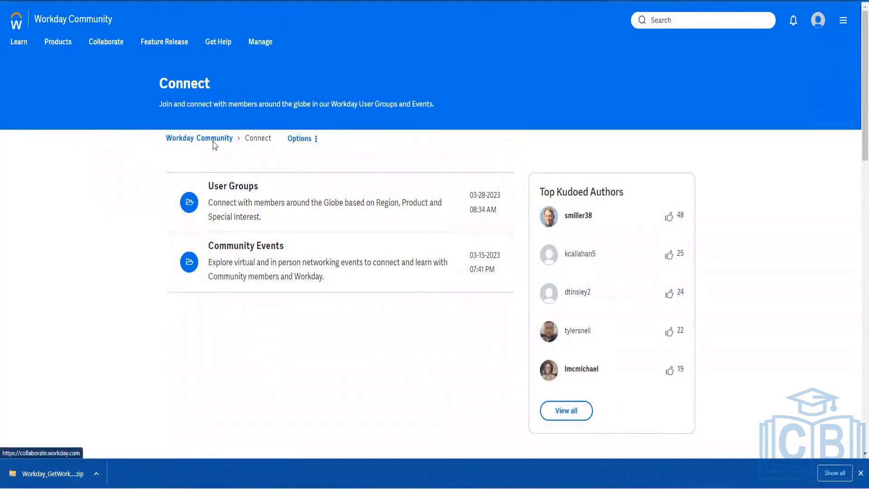
Step: Return to the Workday Community home page and scroll down to its Latest Activity feed
left_click(313, 140)
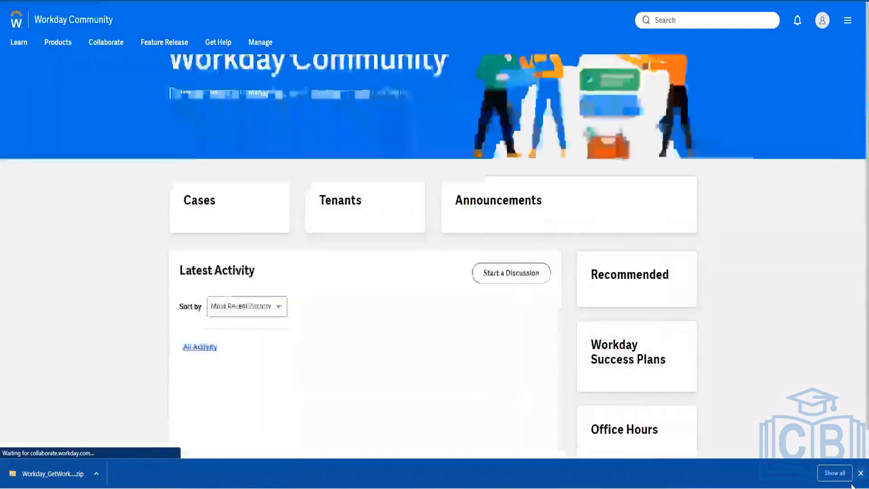
left_click(861, 473)
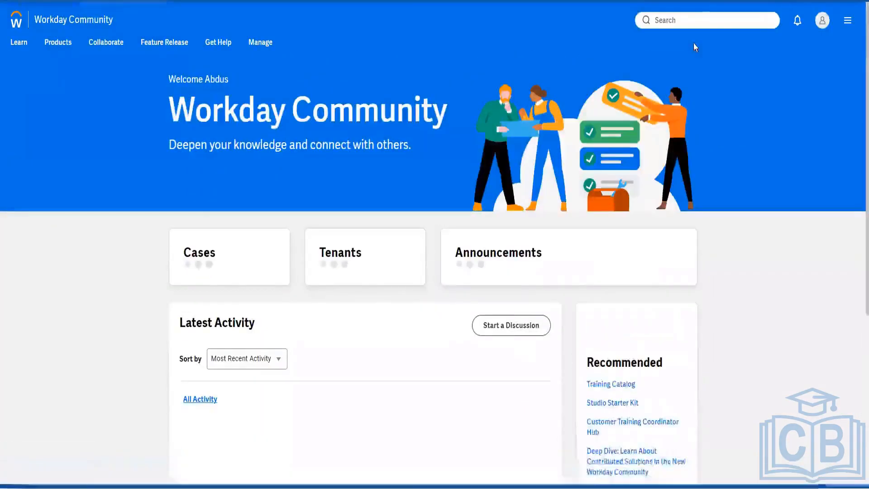
left_click(710, 19)
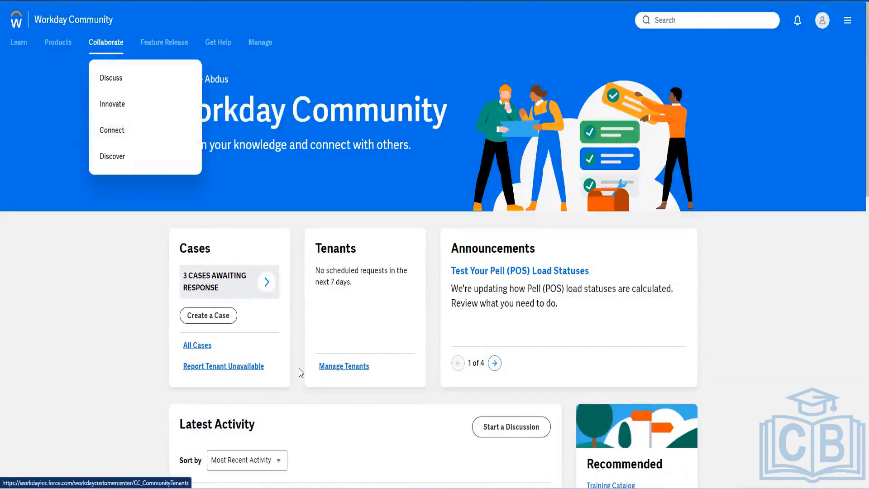
scroll(597, 330, "down", 10)
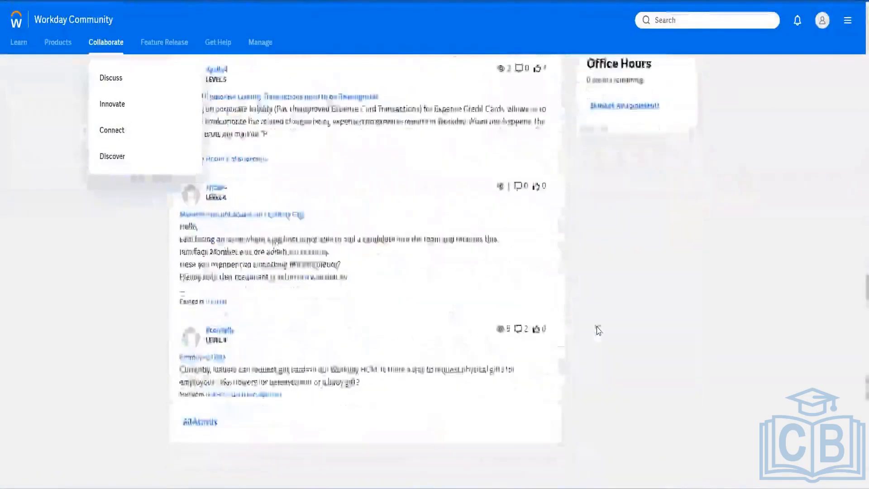
scroll(594, 330, "up", 10)
scroll(592, 340, "down", 3)
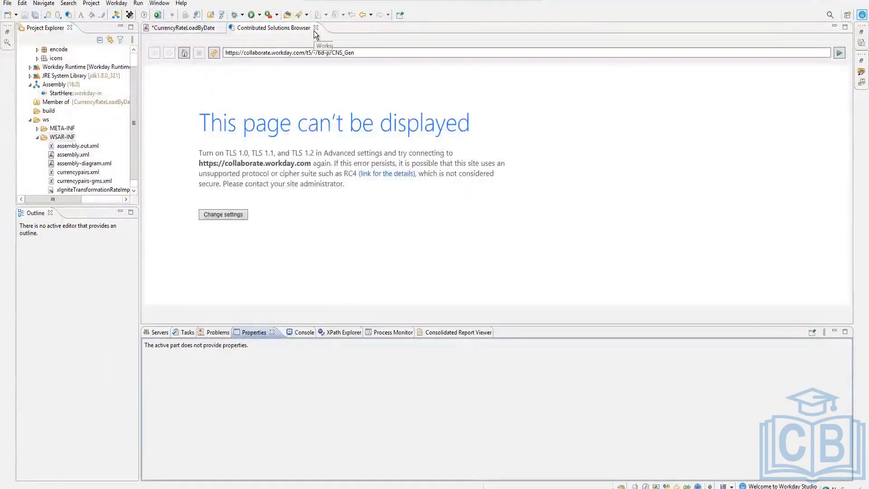
Step: Close the Contributed Solutions Browser tab and inspect the global-error-handler's general and condition settings
left_click(316, 28)
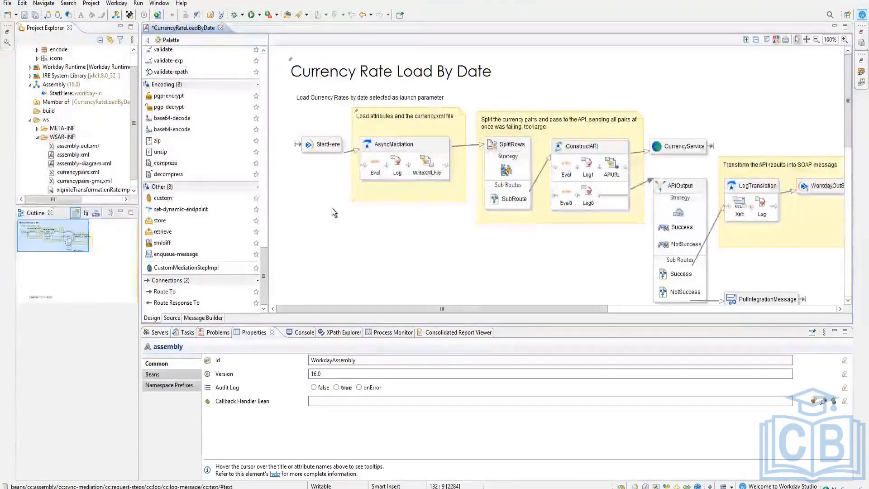
scroll(475, 236, "down", 5)
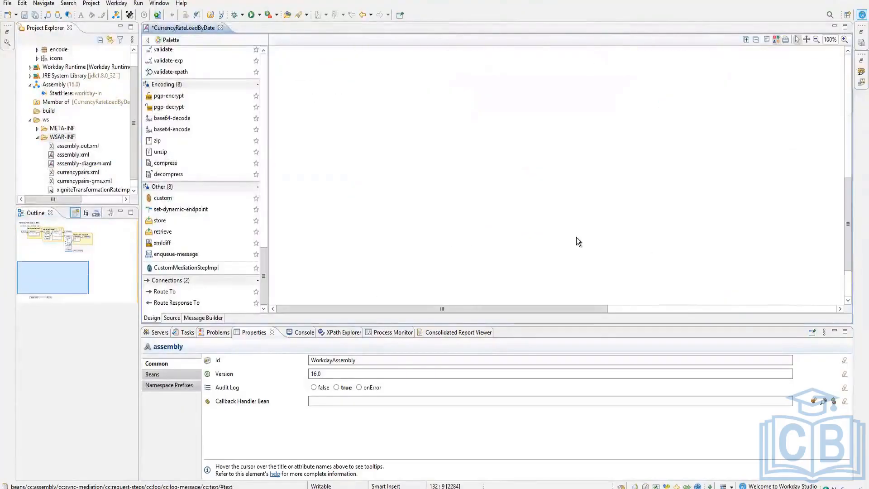
scroll(576, 237, "down", 2)
left_click(395, 257)
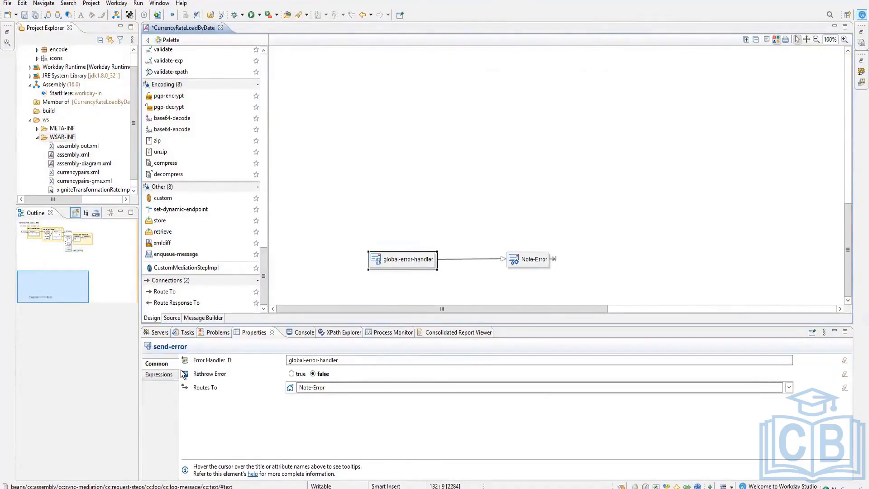
left_click(159, 374)
left_click(158, 364)
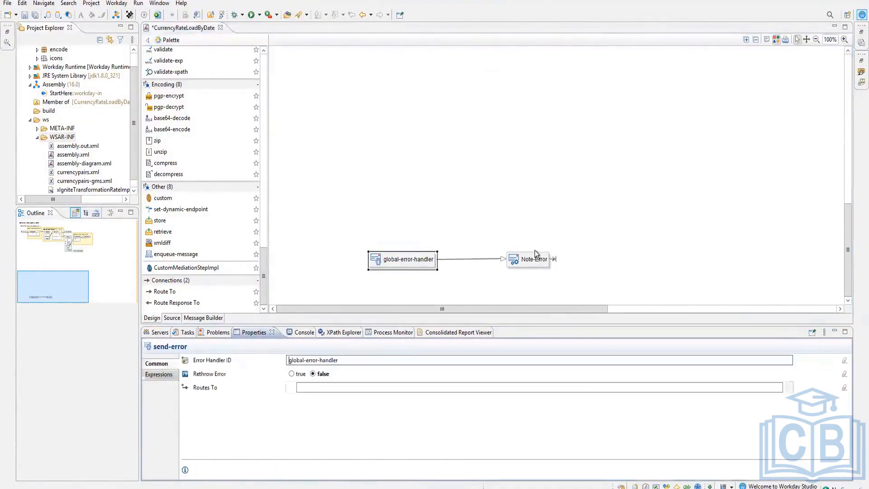
Step: Inspect the Note-Error step's parameters, then deselect it to show the whole assembly
left_click(532, 260)
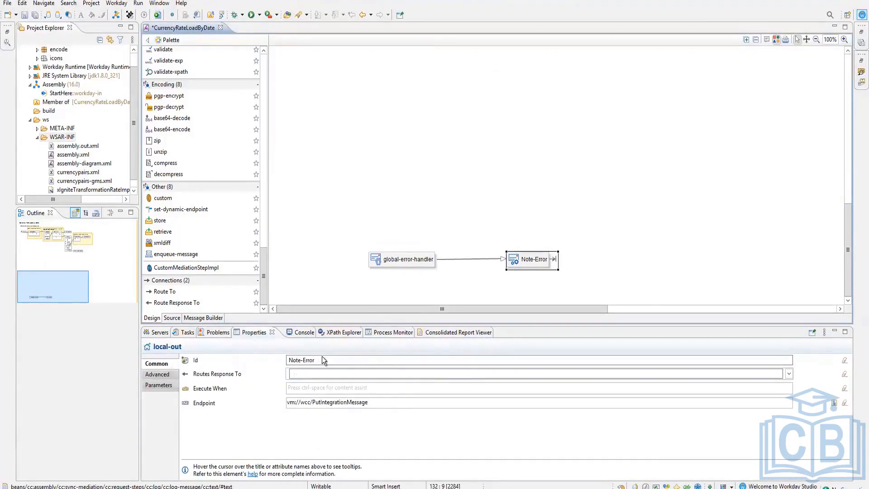
left_click(159, 386)
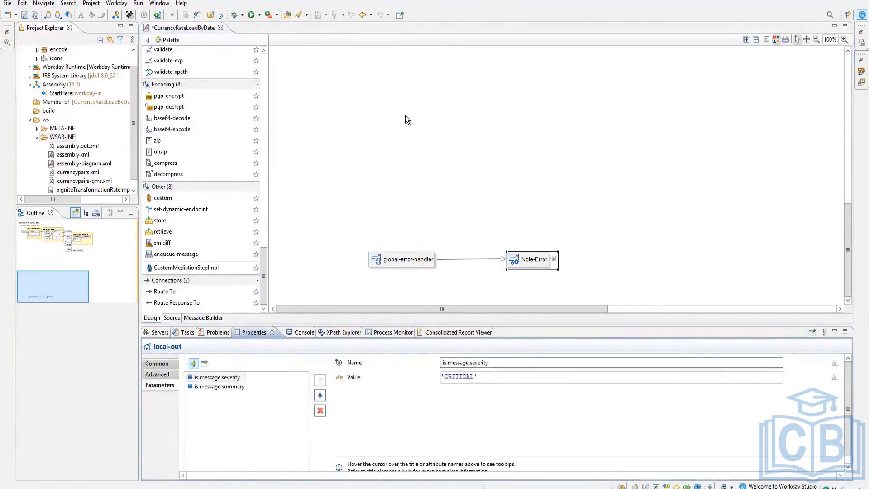
left_click(480, 202)
scroll(481, 202, "up", 5)
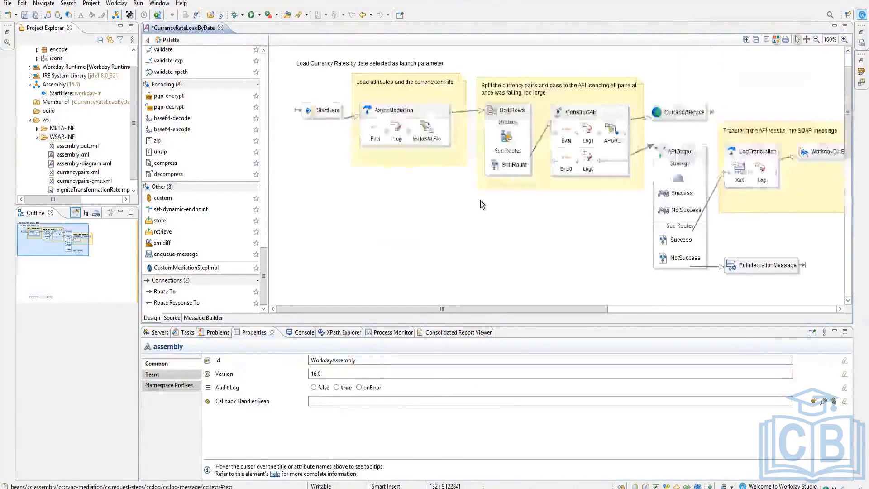
left_click(138, 3)
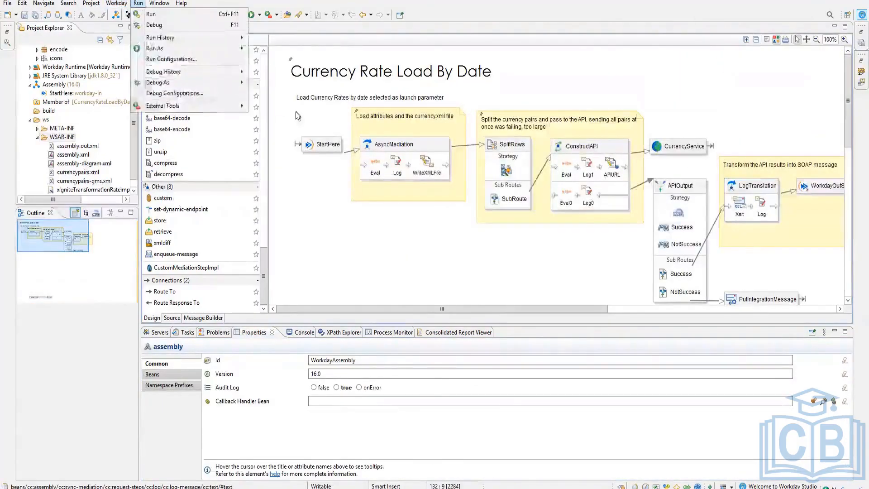
left_click(136, 15)
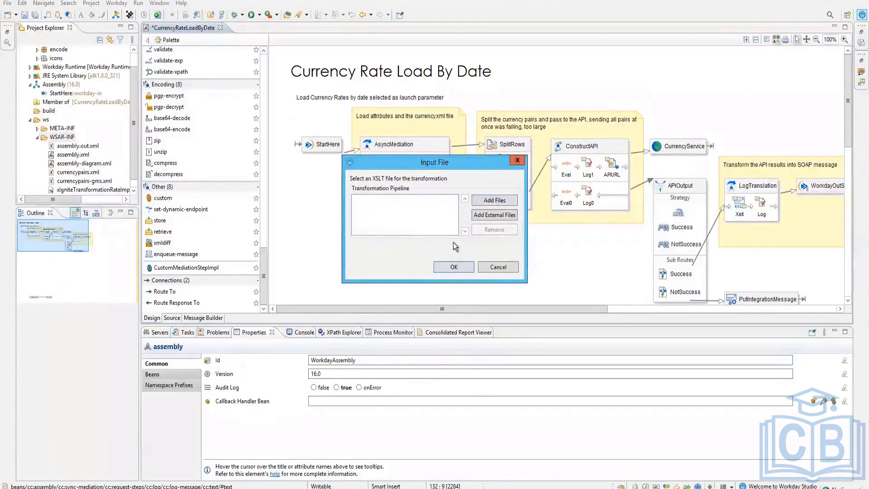
left_click(488, 267)
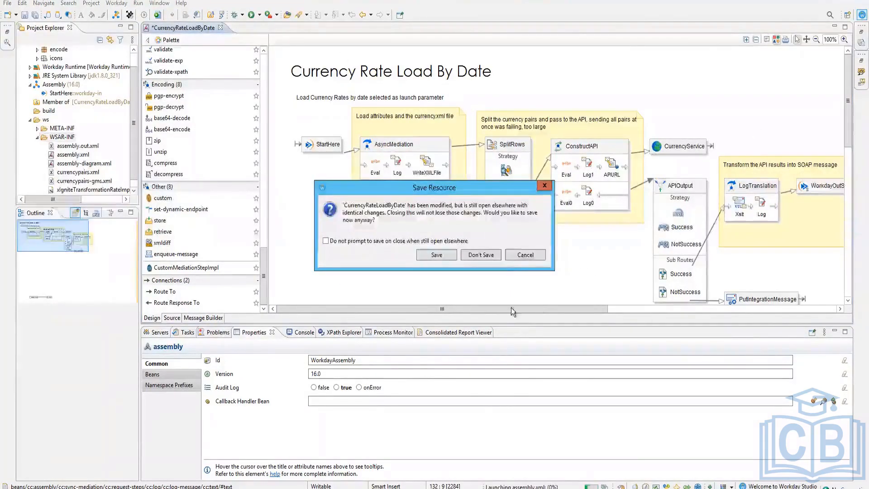
left_click(520, 253)
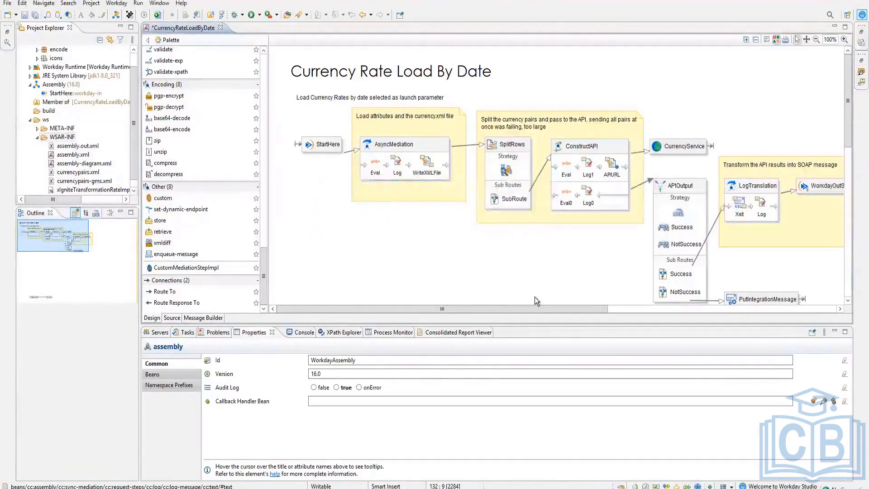
mouse_move(534, 297)
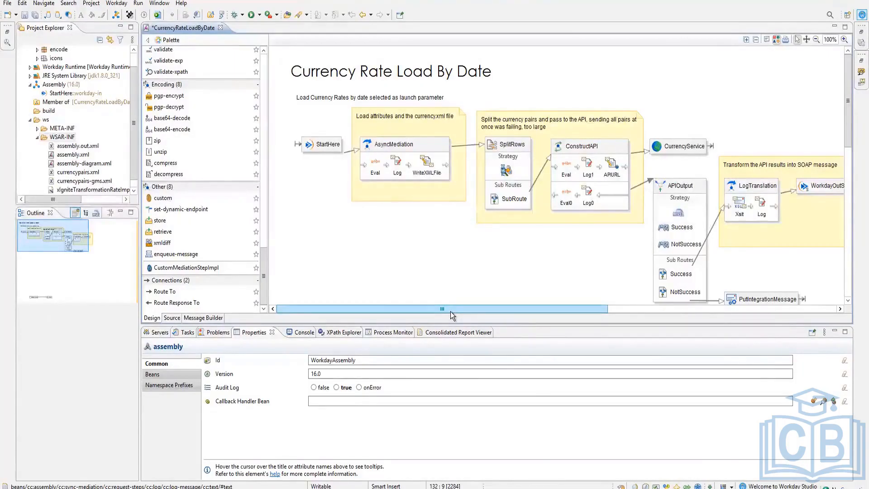
mouse_move(422, 165)
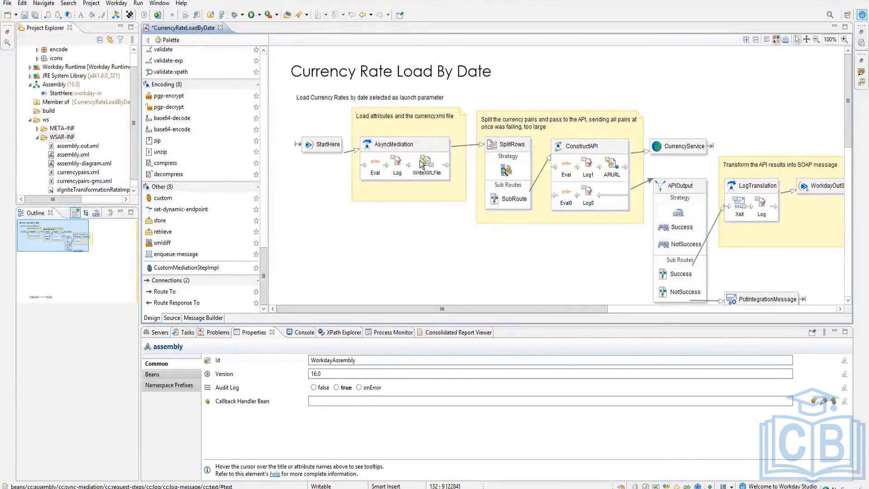
left_click(190, 86)
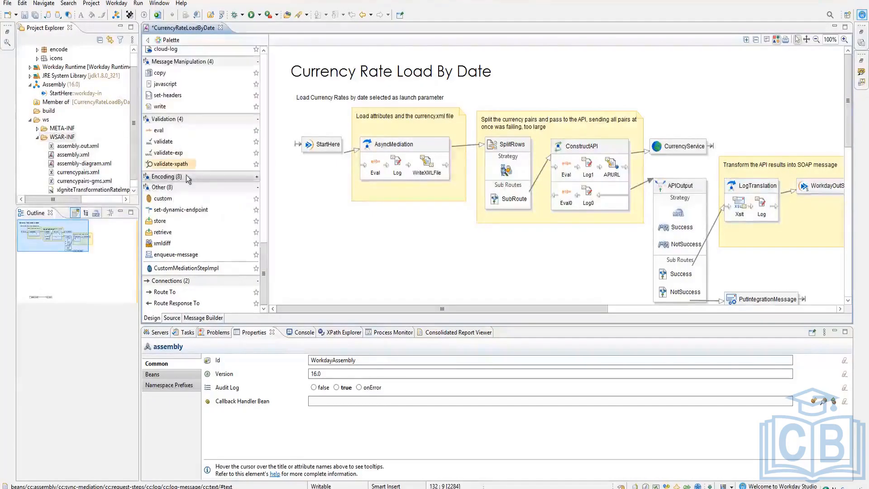
left_click(188, 177)
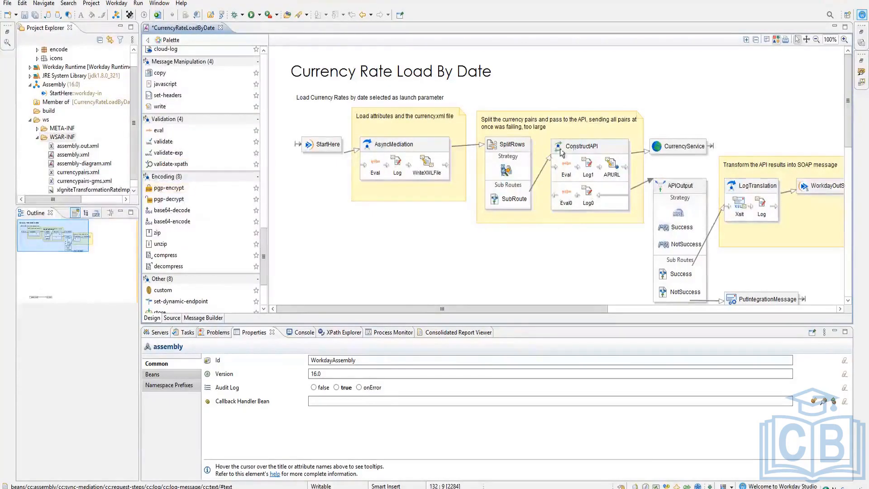
left_click(678, 150)
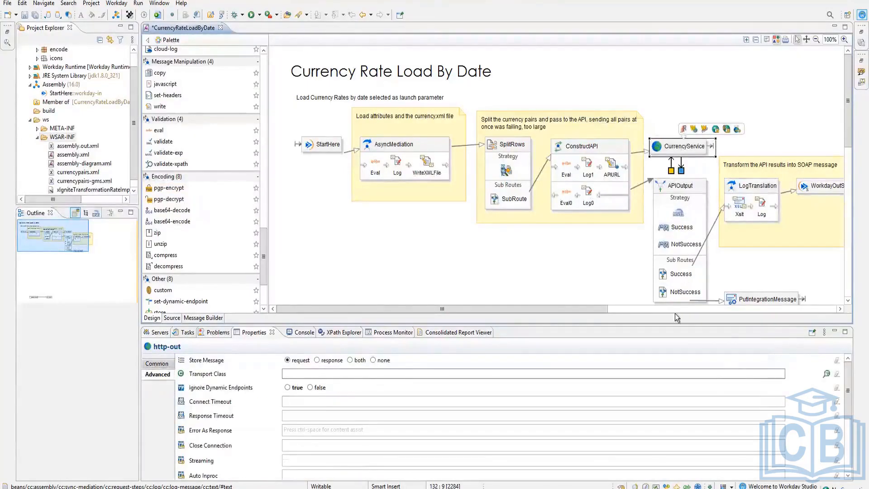
left_click(165, 361)
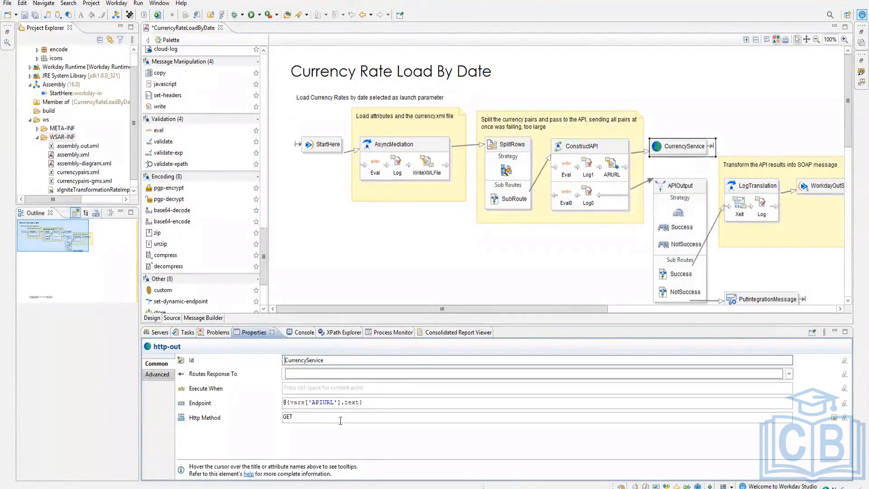
double_click(286, 417)
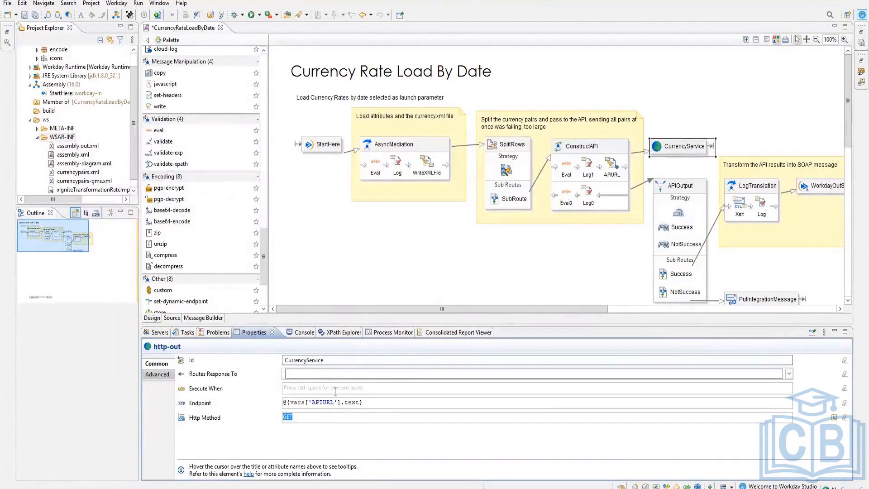
left_click(610, 172)
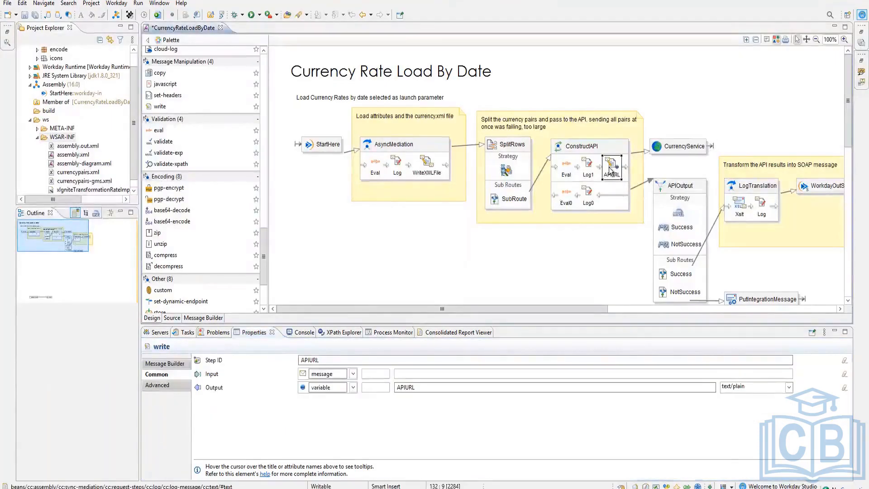
left_click(668, 151)
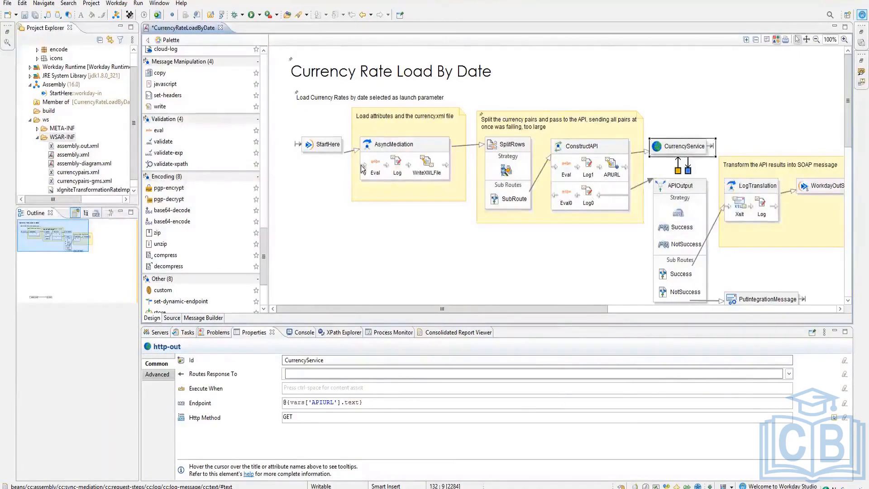
mouse_move(499, 308)
left_mouse_down()
mouse_move(558, 310)
mouse_move(507, 309)
mouse_move(504, 300)
left_mouse_up()
Step: In Chrome, list the Currency Rate Load By Date system's integration events
key("alt+Tab")
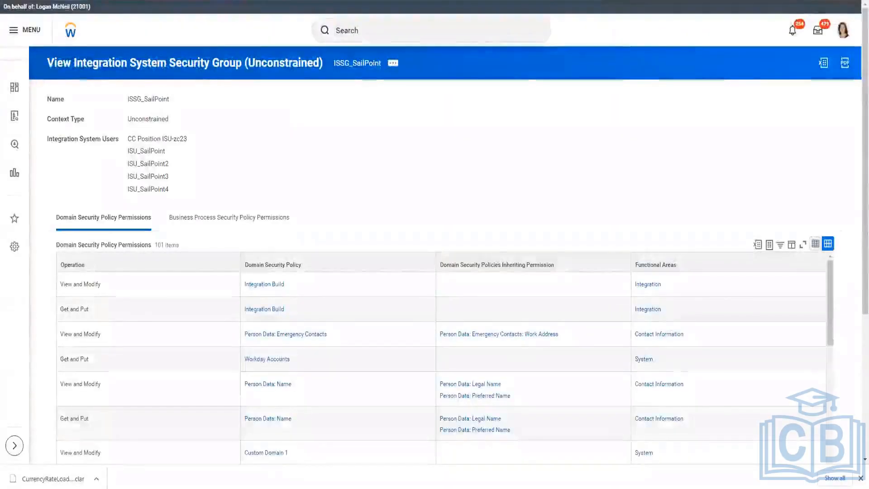
key("ctrl+Tab")
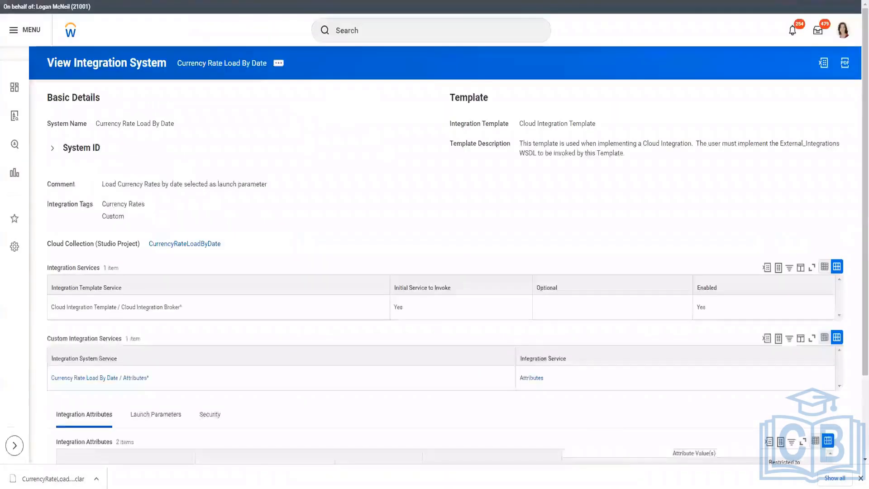
left_click(279, 66)
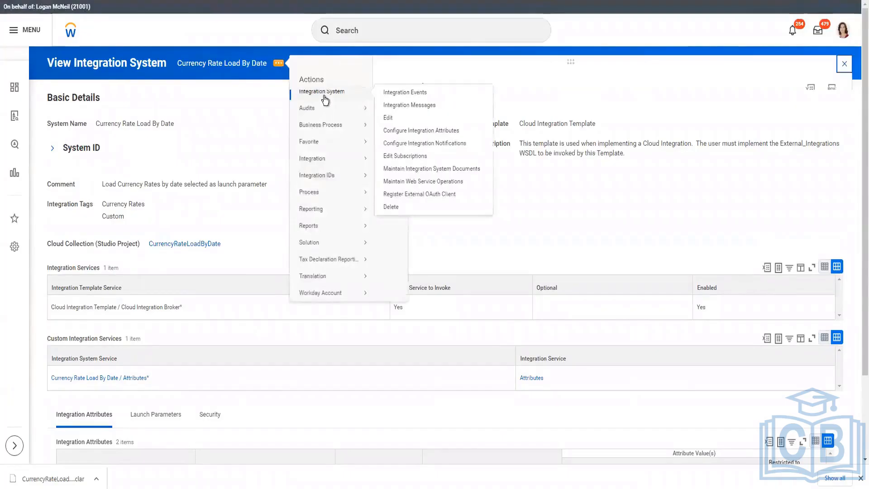
key("Escape")
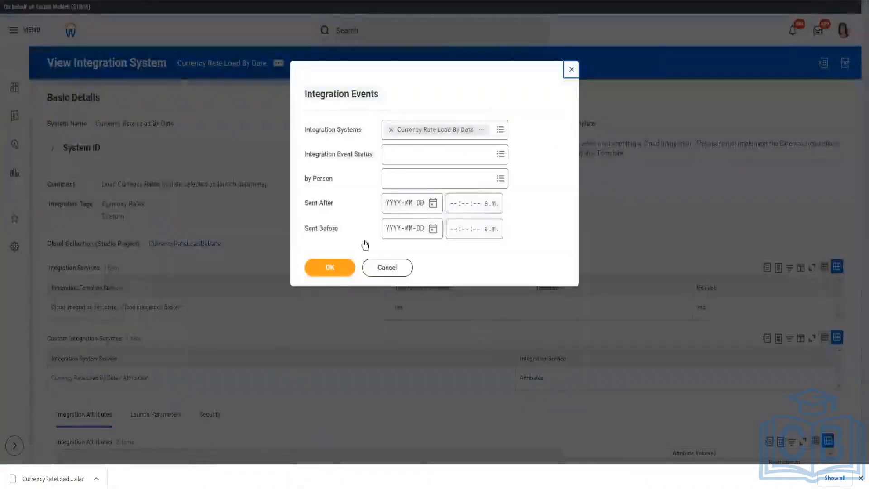
left_click(331, 270)
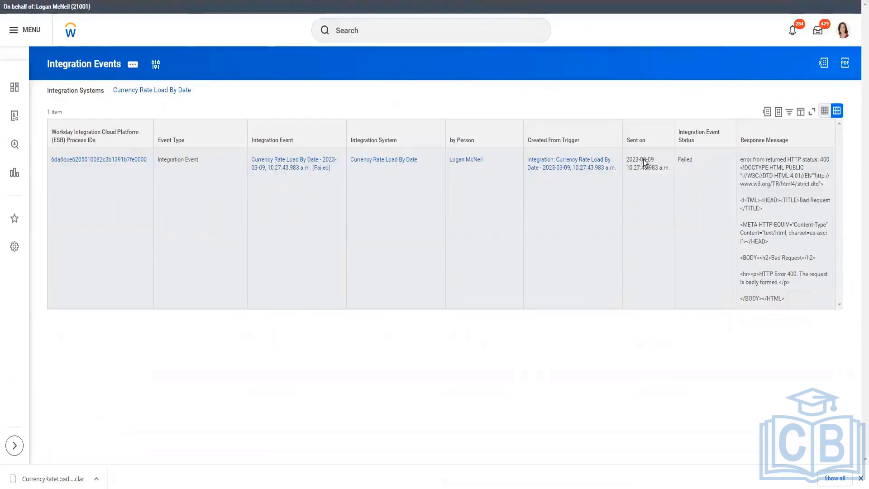
Step: Open the failed integration event and view its critical error messages
left_click_drag(803, 295, 738, 161)
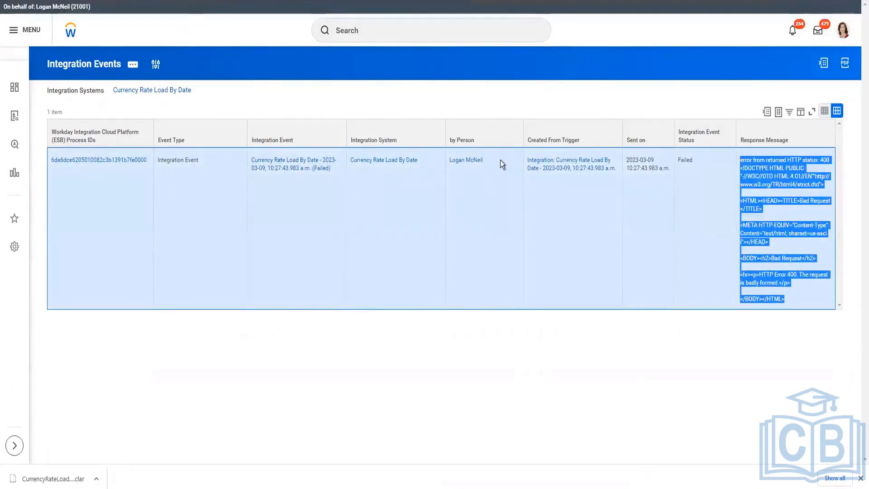
left_click_drag(658, 160, 622, 159)
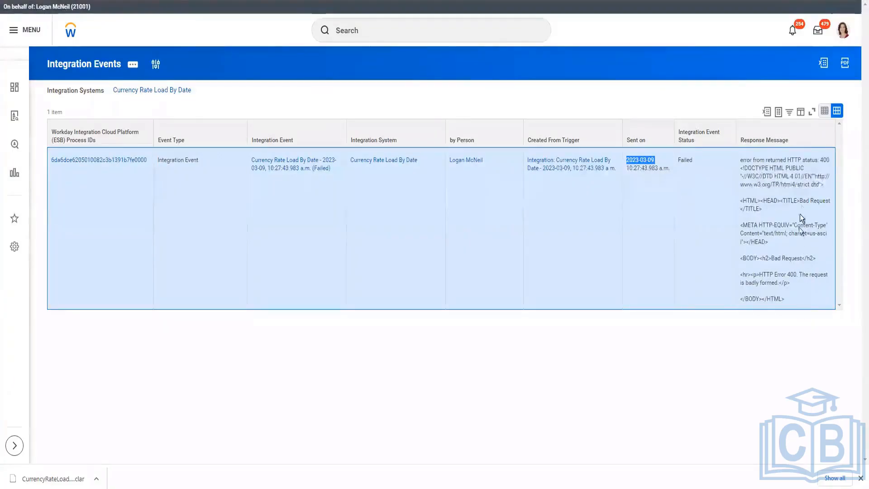
left_click(283, 170)
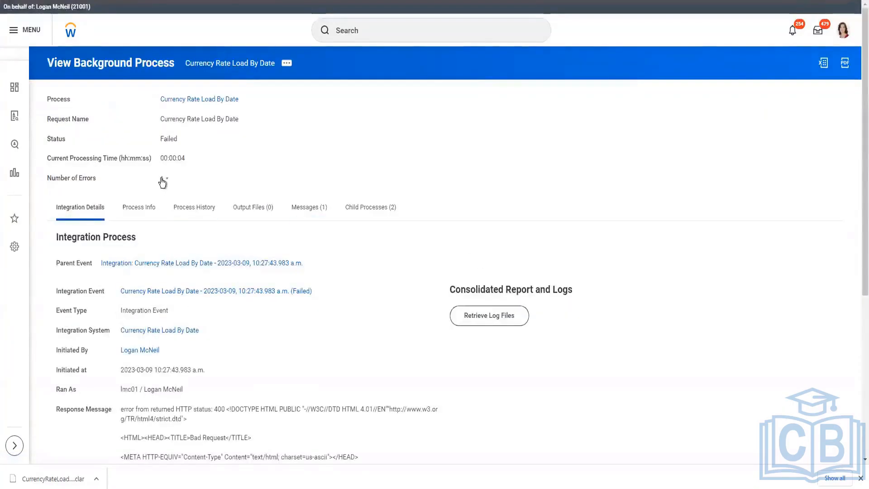
left_click(304, 206)
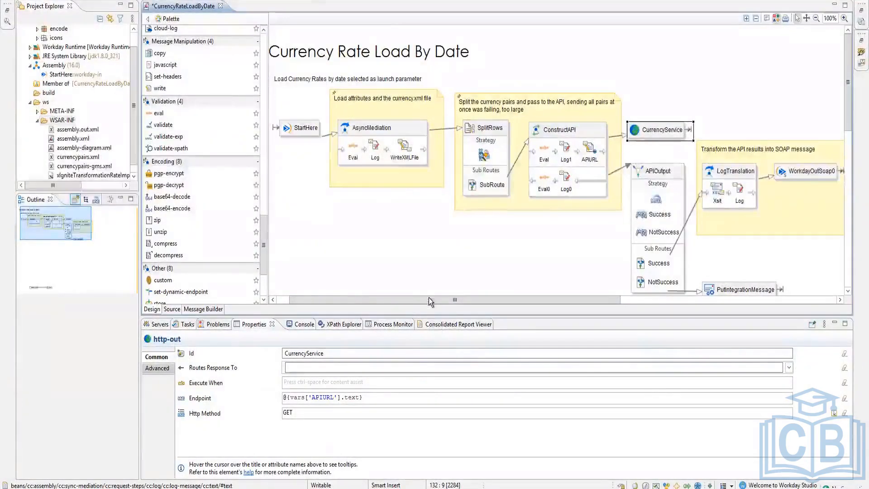
Step: Scroll across the Currency Rate Load By Date assembly diagram in Studio
left_click_drag(539, 301, 557, 301)
scroll(566, 218, "down", 3)
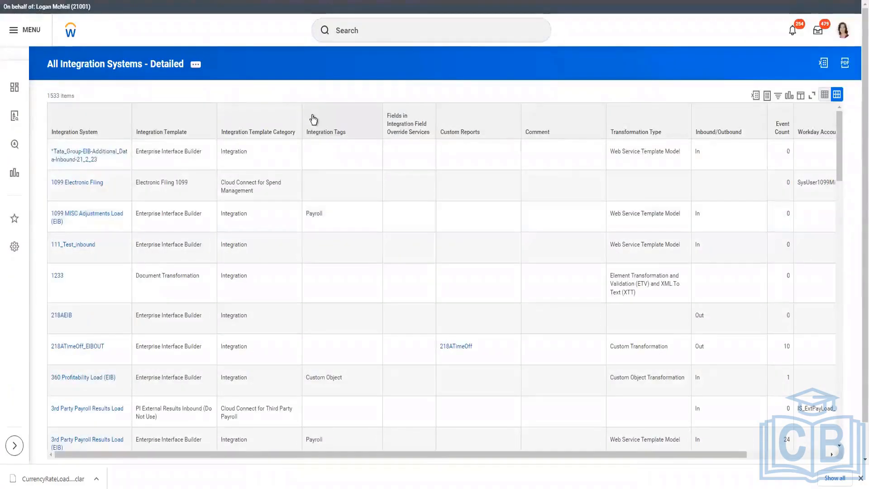
Step: Browse the Integration Tags filter values without applying a filter
left_click(314, 119)
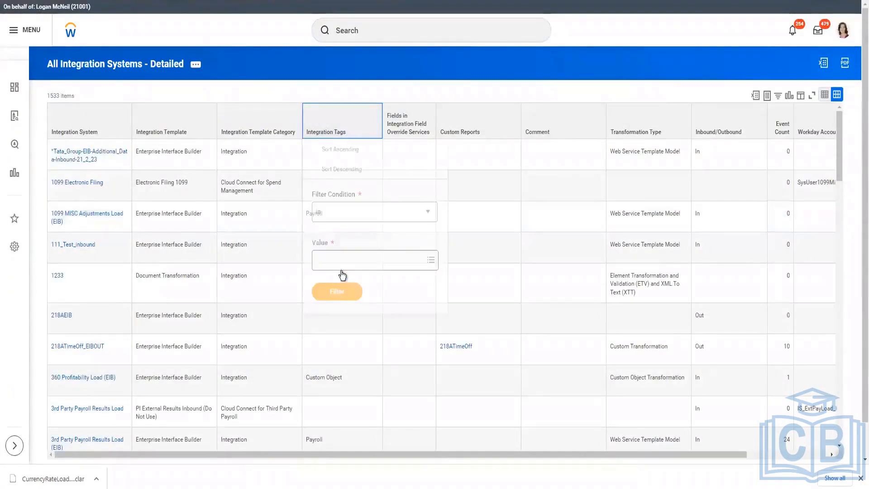
left_click(341, 261)
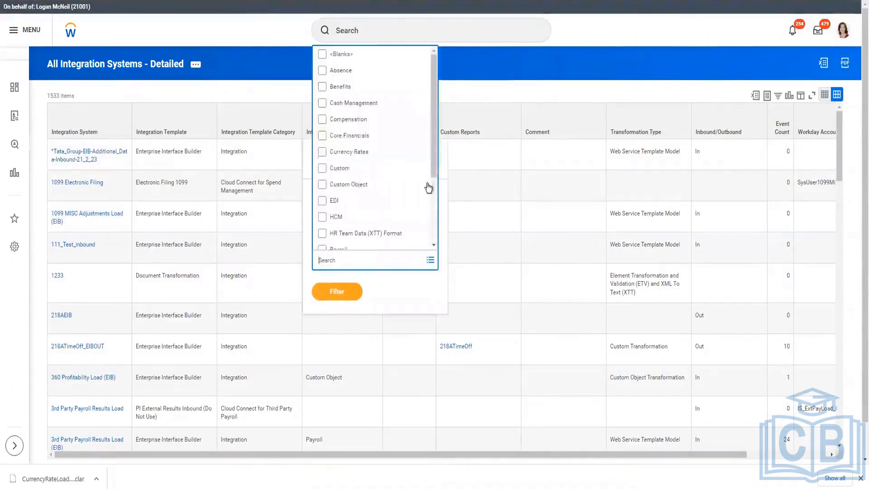
left_click_drag(434, 123, 434, 254)
left_click(499, 87)
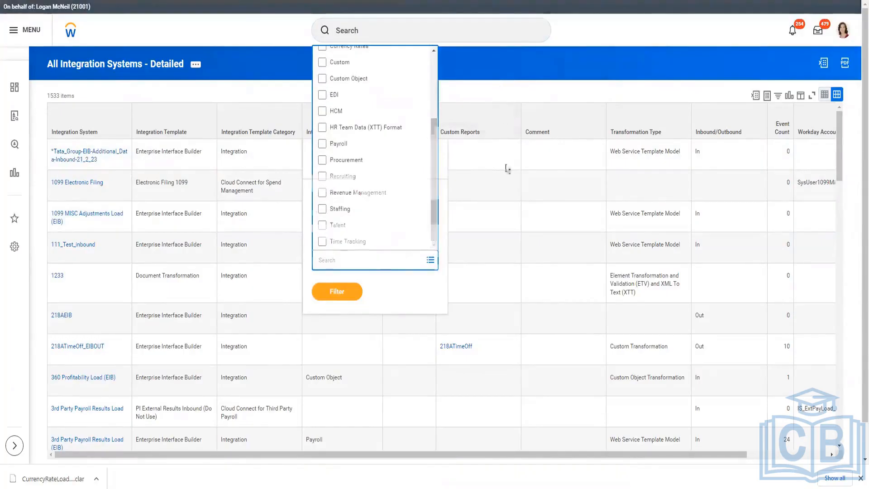
left_click(244, 120)
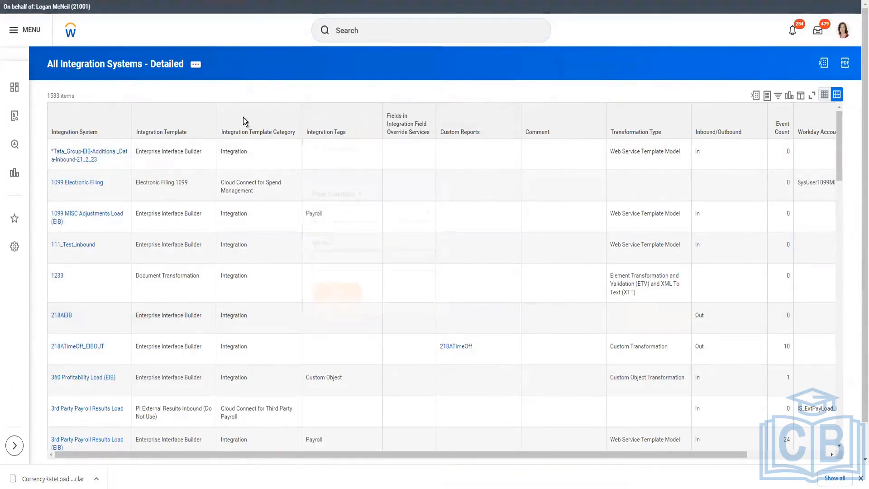
Step: Filter Integration Template Category to Cloud Connect for HCM and scroll the 195 results
left_click(245, 120)
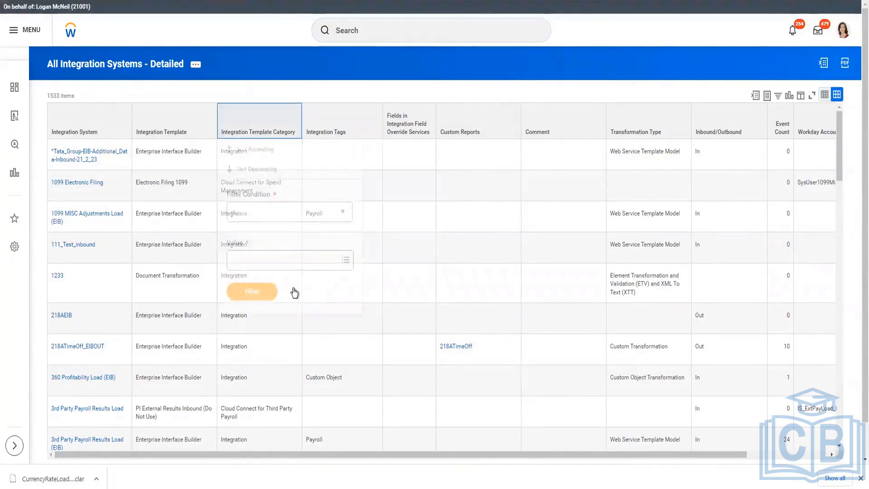
left_click(291, 261)
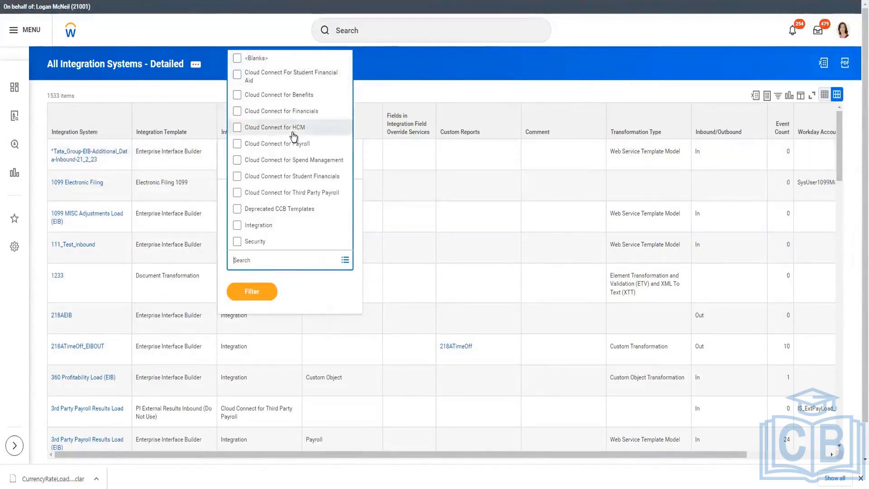
scroll(293, 189, "down", 1)
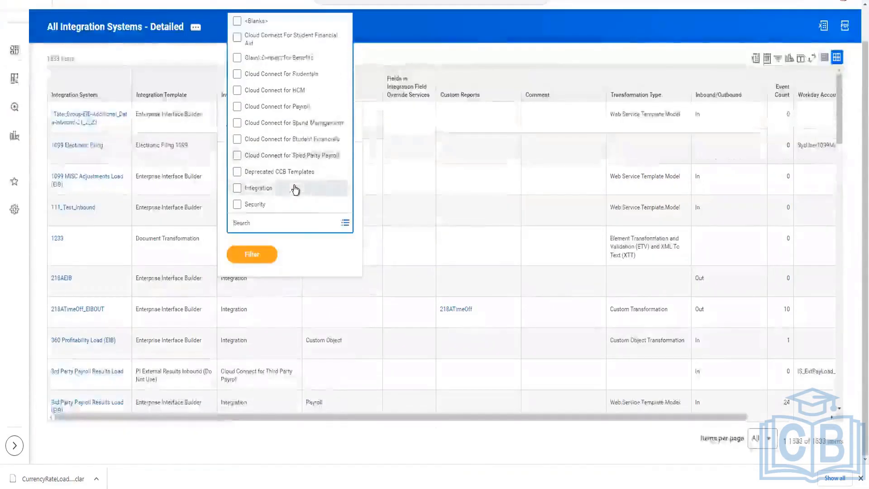
scroll(294, 189, "up", 1)
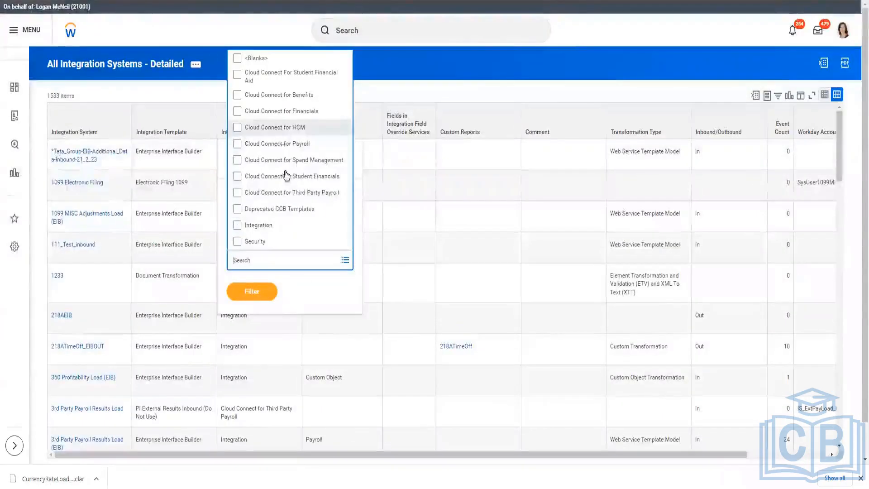
left_click(282, 128)
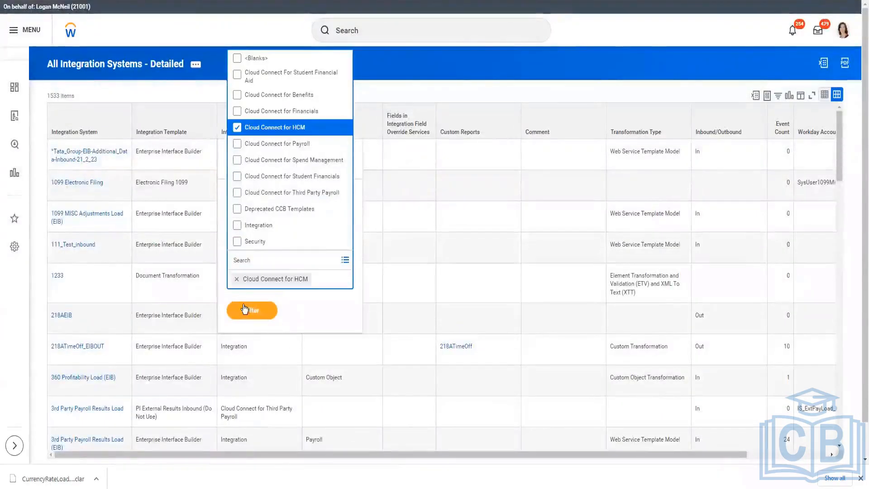
left_click(245, 309)
left_click(264, 300)
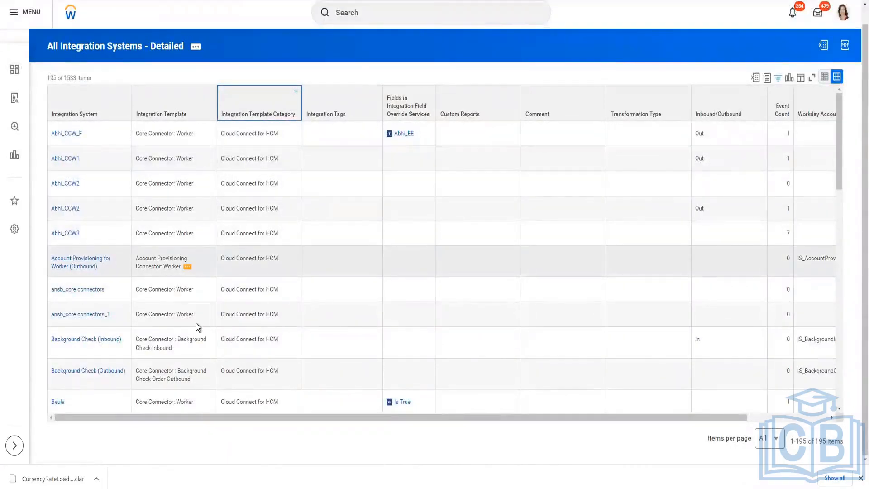
scroll(196, 323, "down", 2)
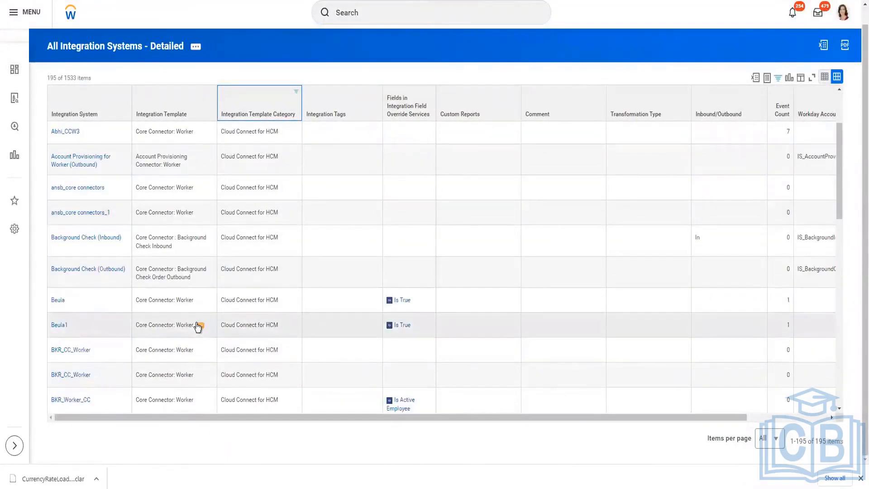
scroll(197, 327, "down", 8)
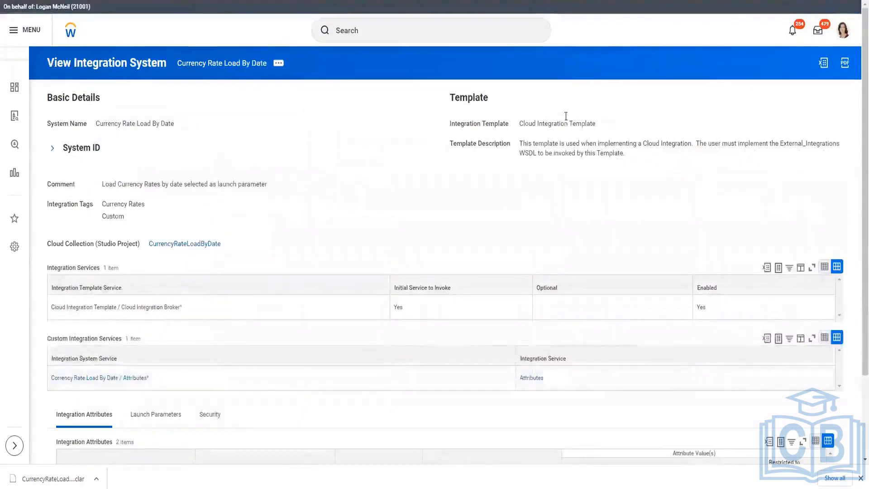
Step: Copy 'Cloud Integration Template' and try it as a Template Category filter, which finds no matches
right_click(567, 123)
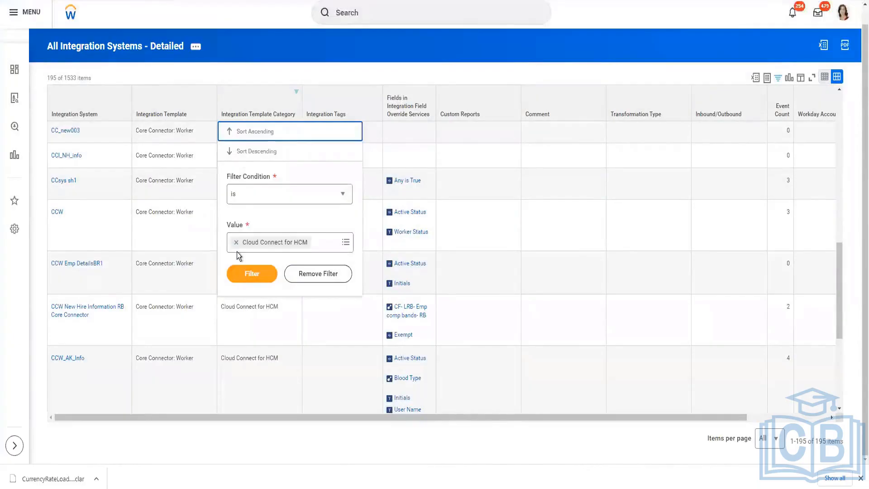
left_click(235, 246)
type("Cloud Integration Template")
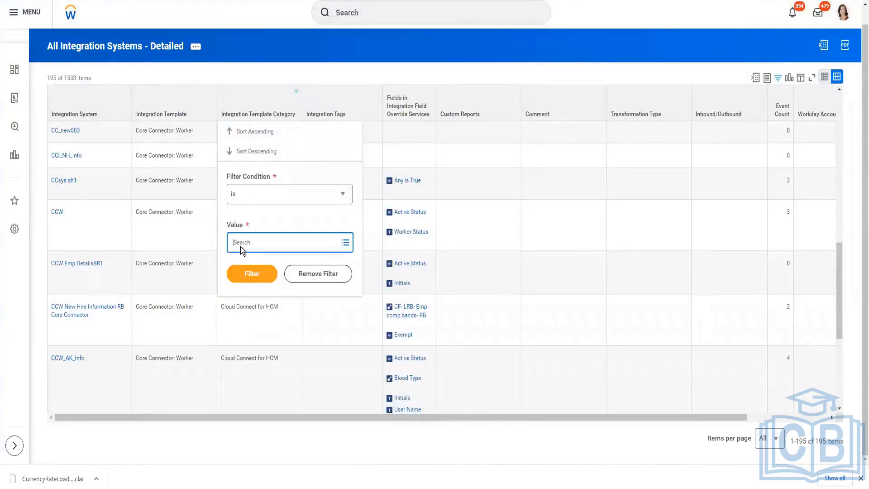
key("Return")
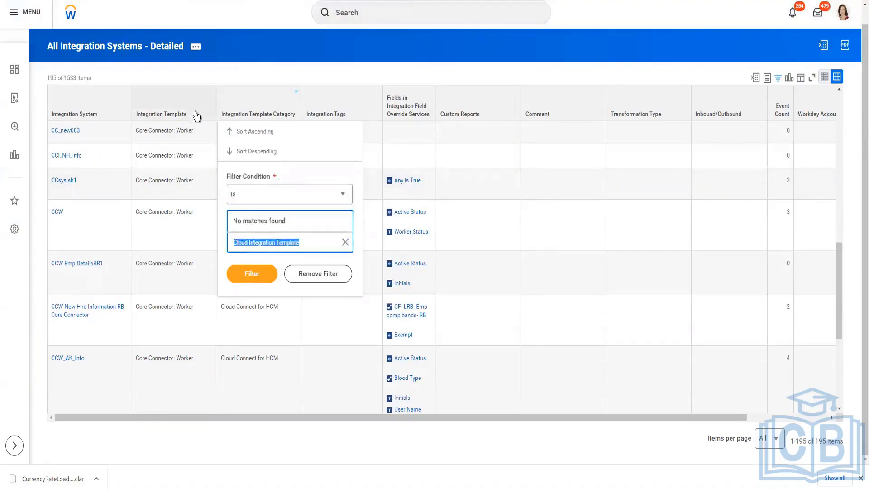
left_click(211, 249)
left_click(284, 108)
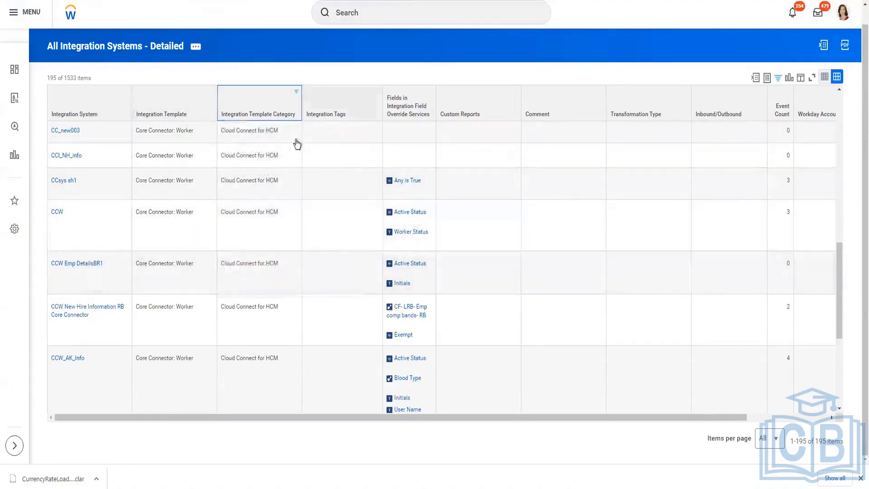
left_click(181, 156)
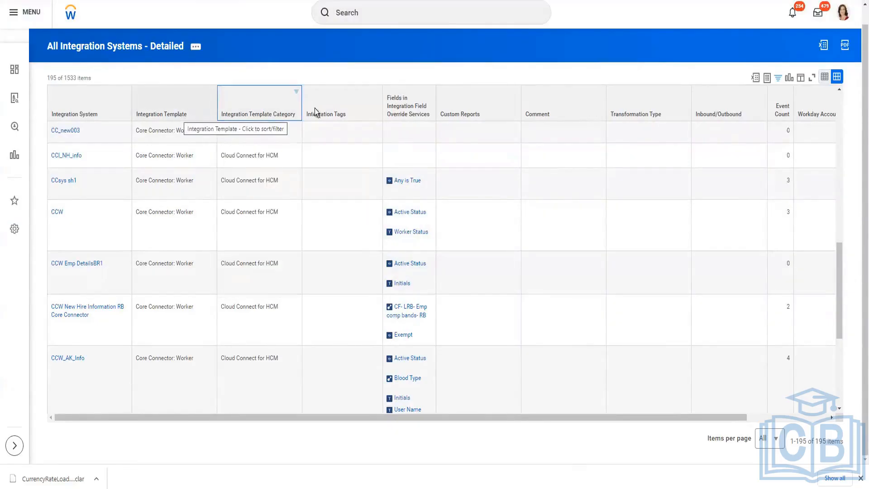
Step: Filter the Integration Template column to Cloud Integration Template and open BAI Builder in a new tab
left_click(173, 99)
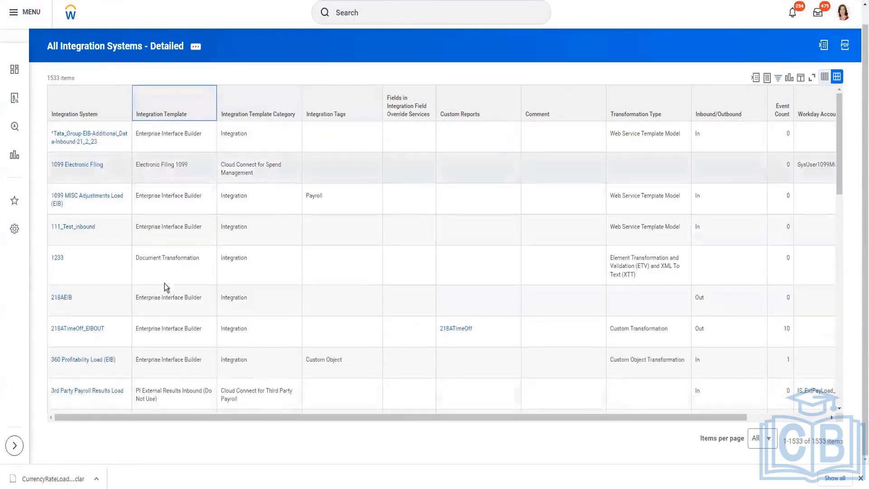
left_click(167, 243)
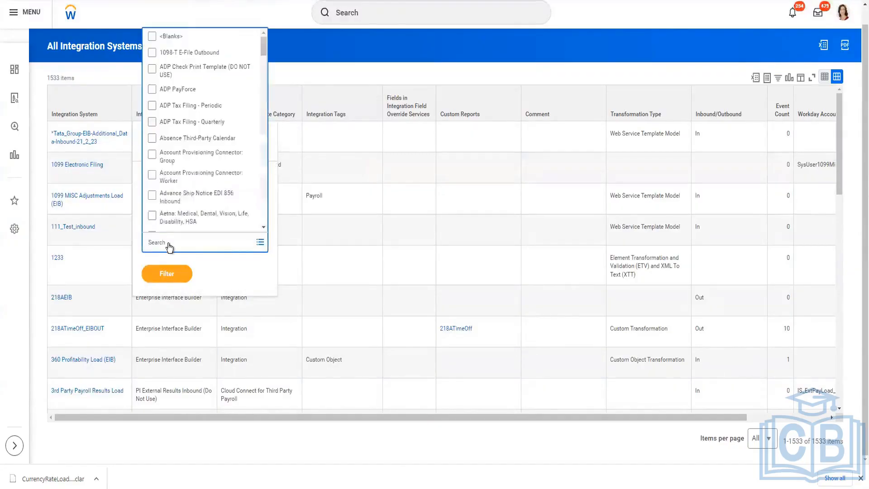
type("Cloud Integration Template")
key("Return")
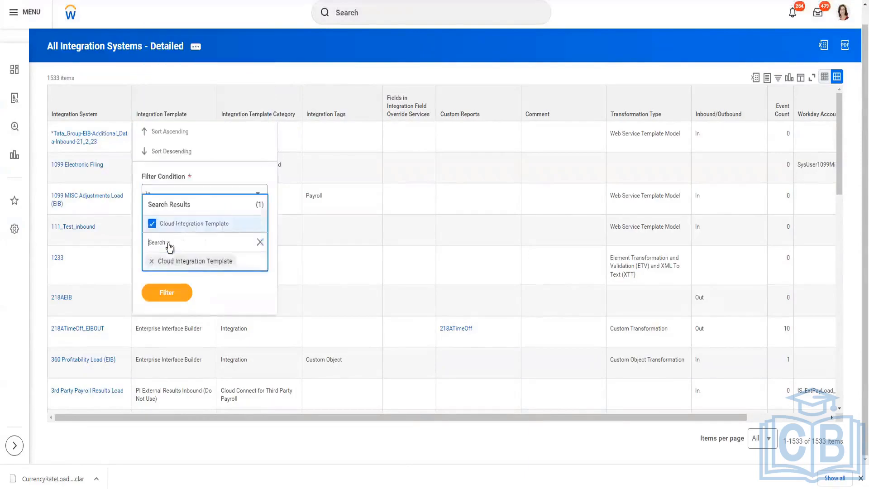
left_click(170, 294)
left_click(169, 272)
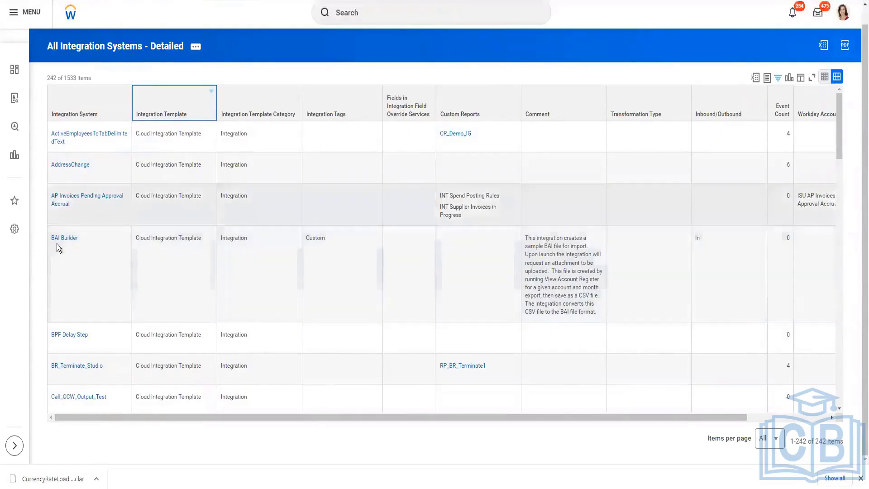
right_click(81, 244)
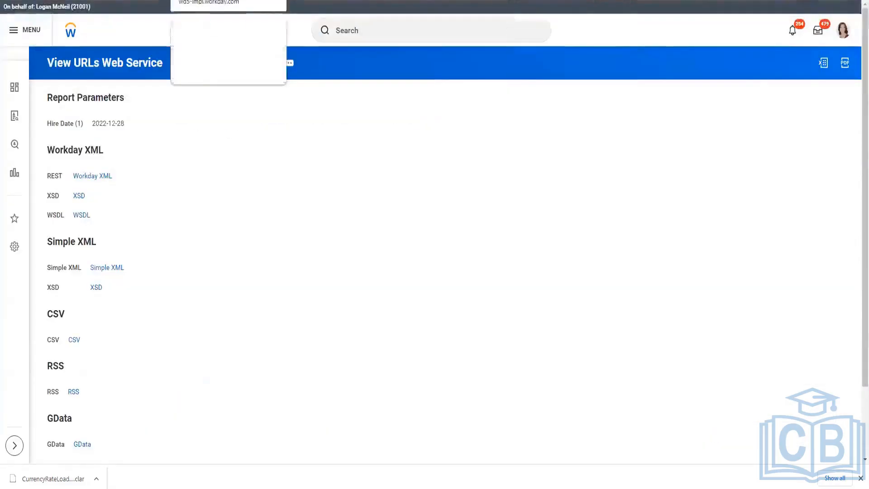
Step: On the BAI Builder tab, download the BAIBuilder studio project as BAIBuilder.clar
left_click(143, 1)
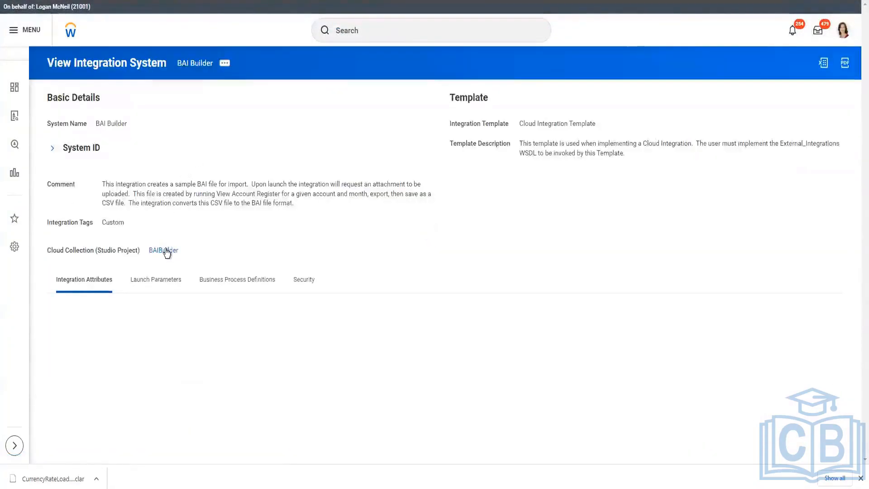
left_click(167, 251)
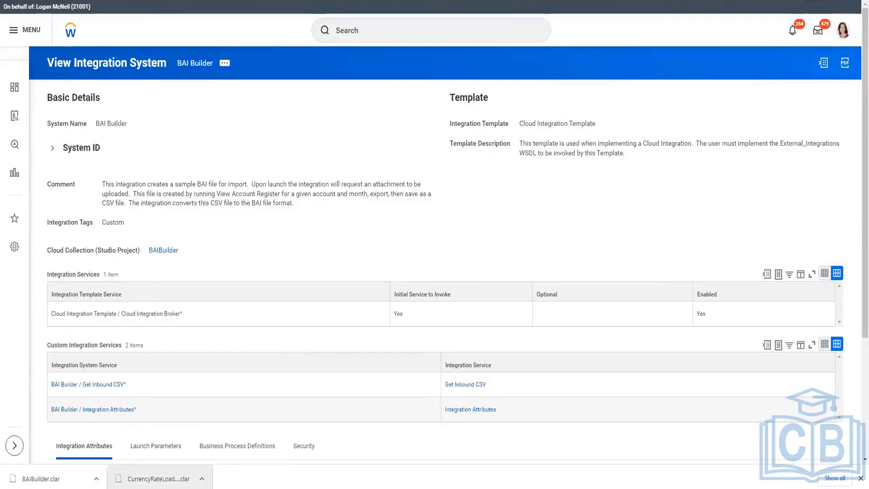
Step: Cancel the workspace launcher, staying in the current Workday Studio workspace
mouse_move(177, 488)
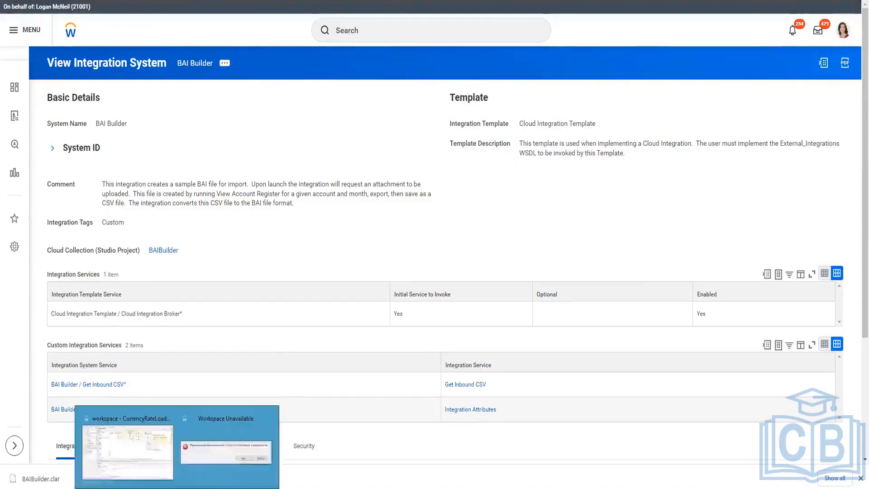
left_click(218, 450)
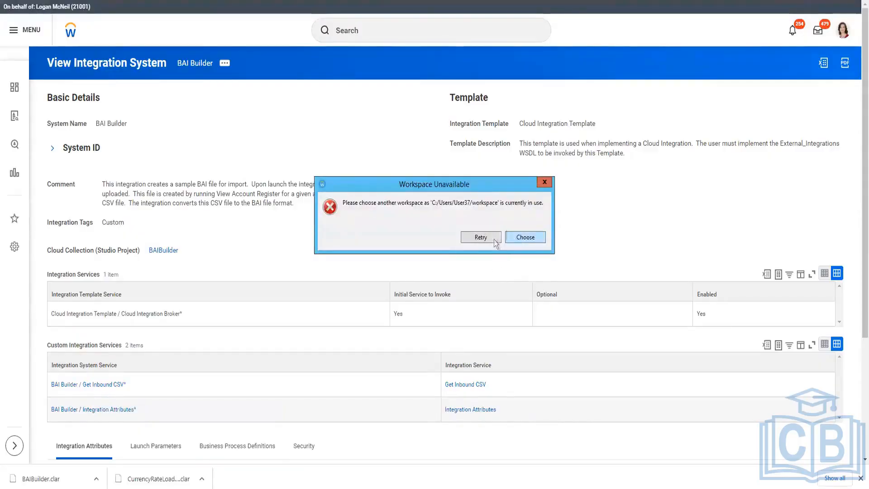
left_click(544, 182)
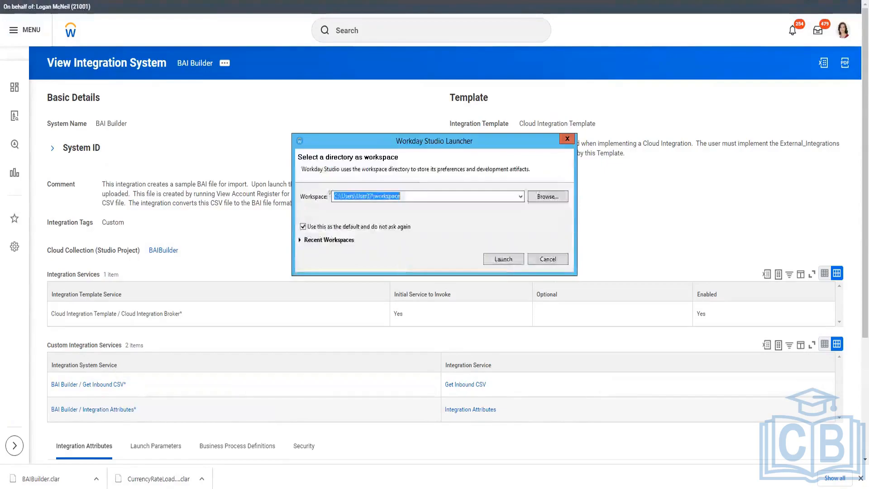
left_click(548, 259)
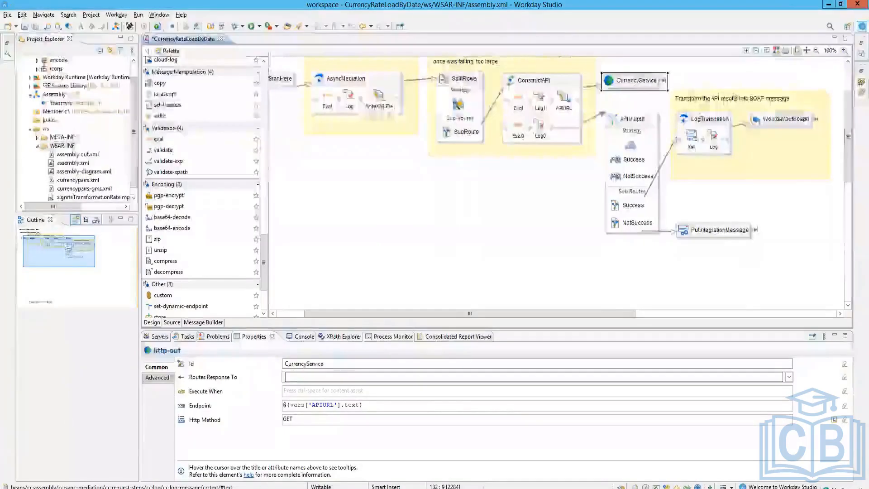
Step: Create a new Workday Assembly Project named CF-BAI
left_click(8, 14)
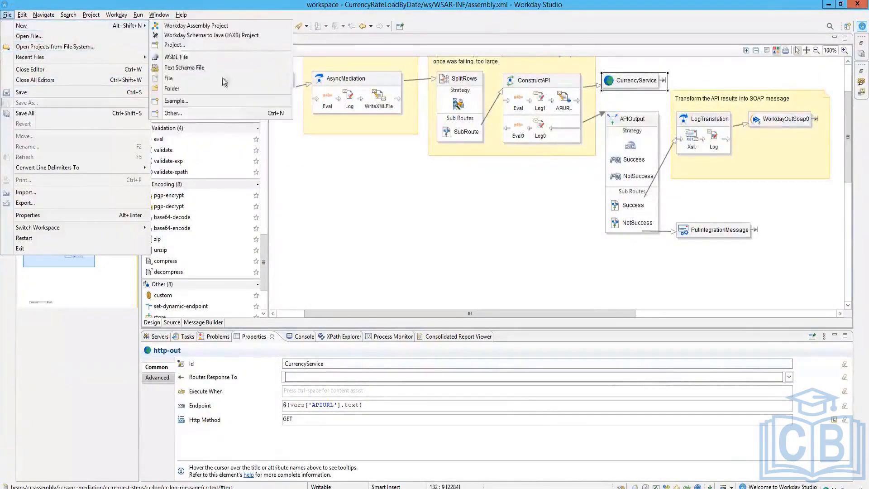
mouse_move(108, 27)
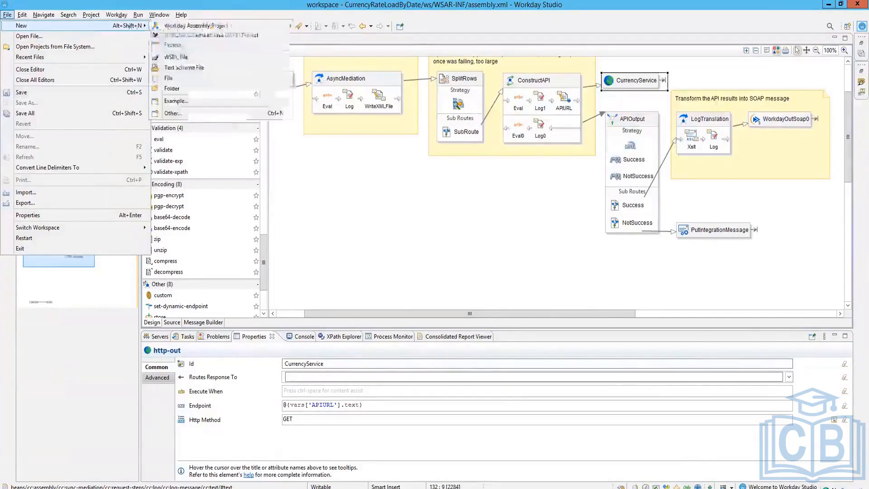
left_click(175, 45)
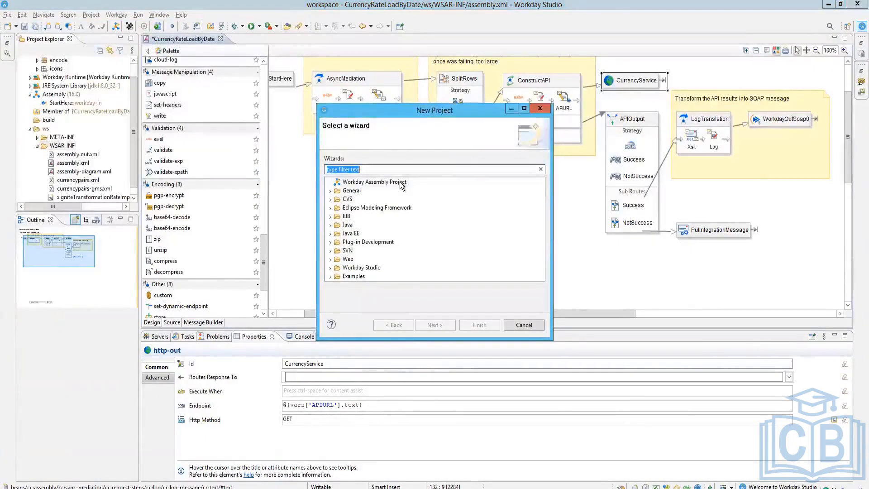
type("CF BA")
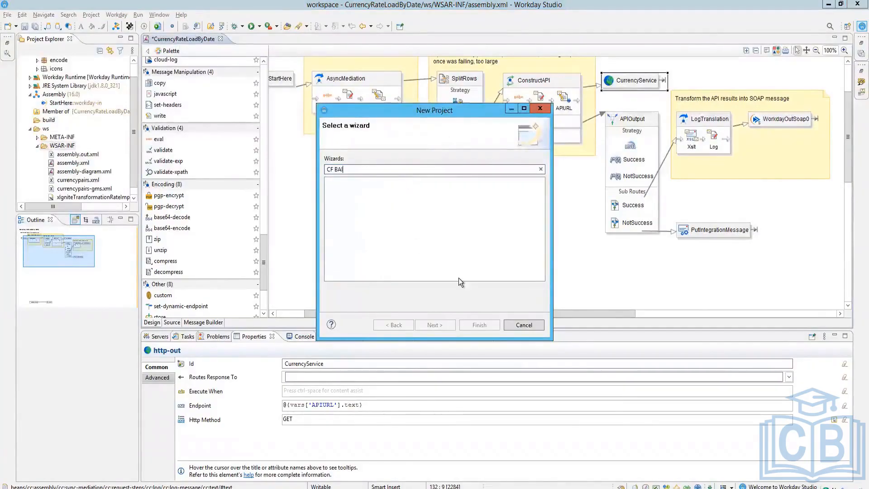
left_click(540, 171)
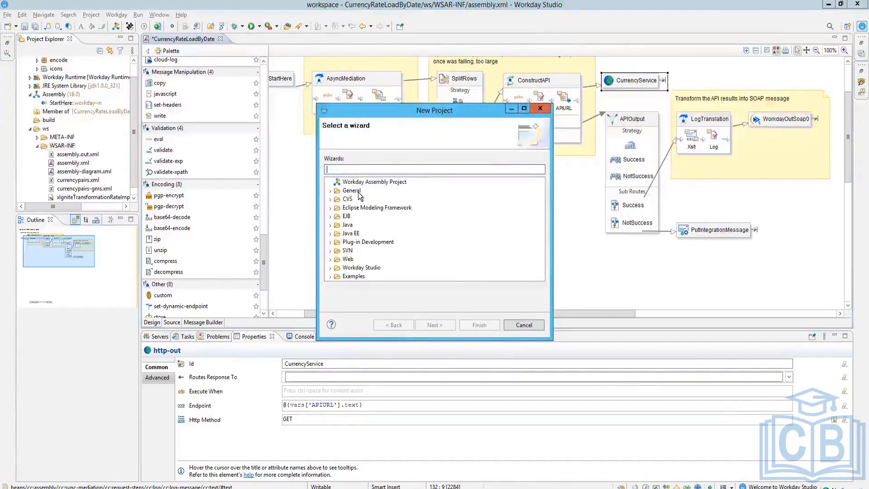
left_click(360, 182)
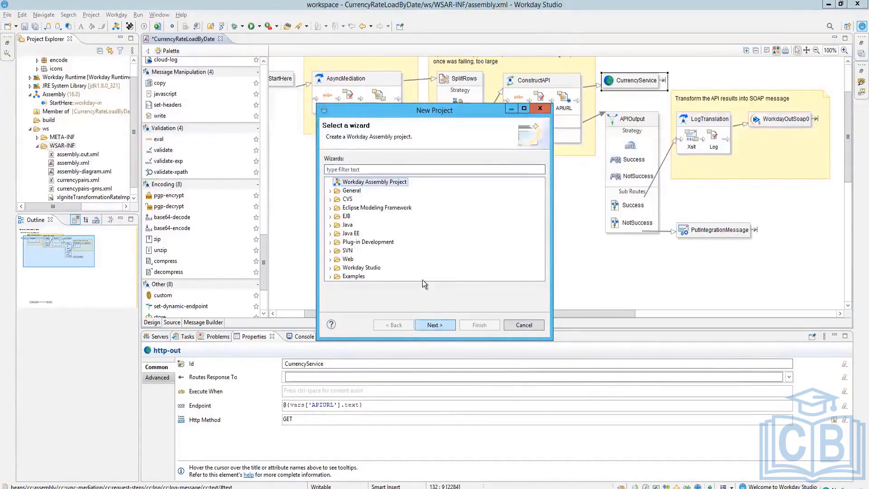
double_click(398, 183)
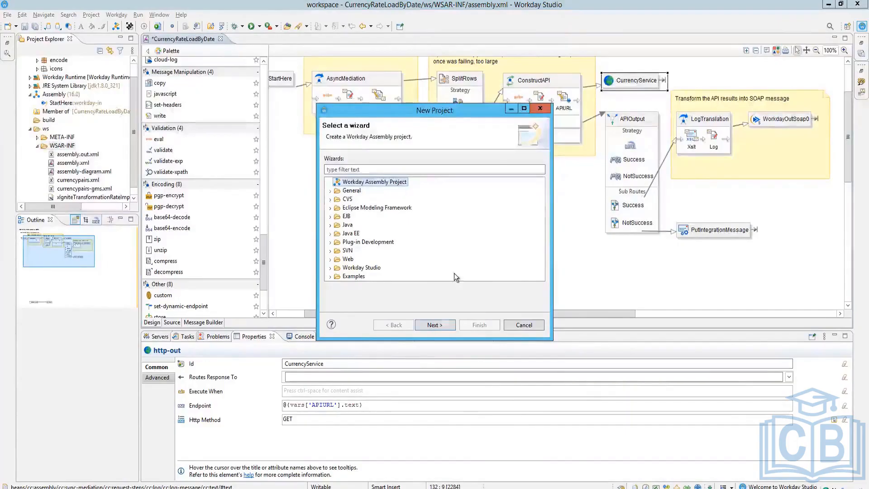
type("CF BAI")
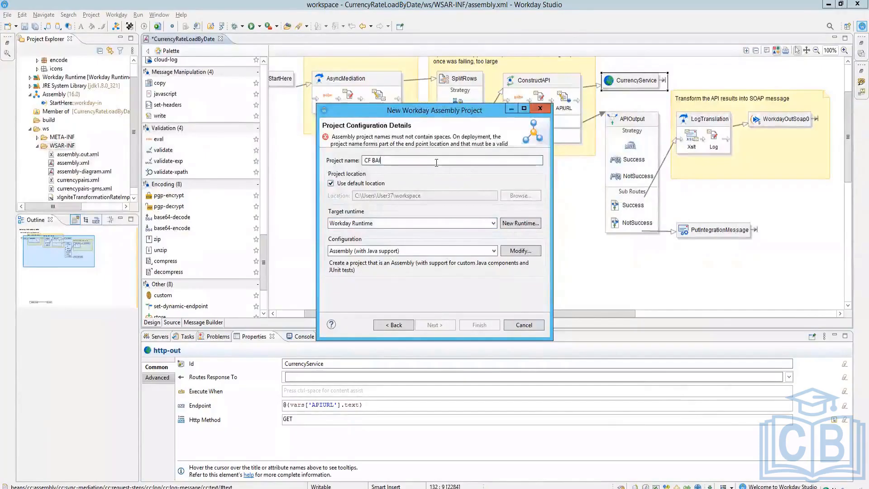
key("BackSpace")
key("BackSpace")
key("BackSpace")
key("BackSpace")
key("BackSpace")
key("BackSpace")
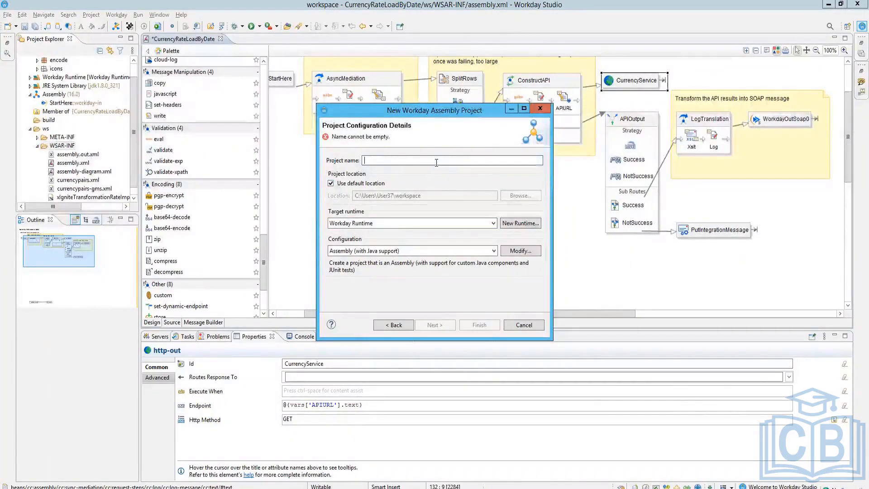
type("C")
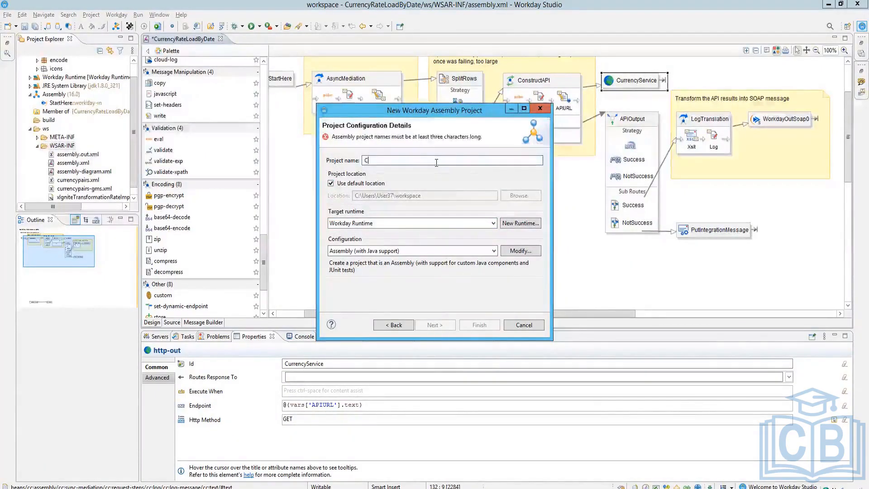
type("F-")
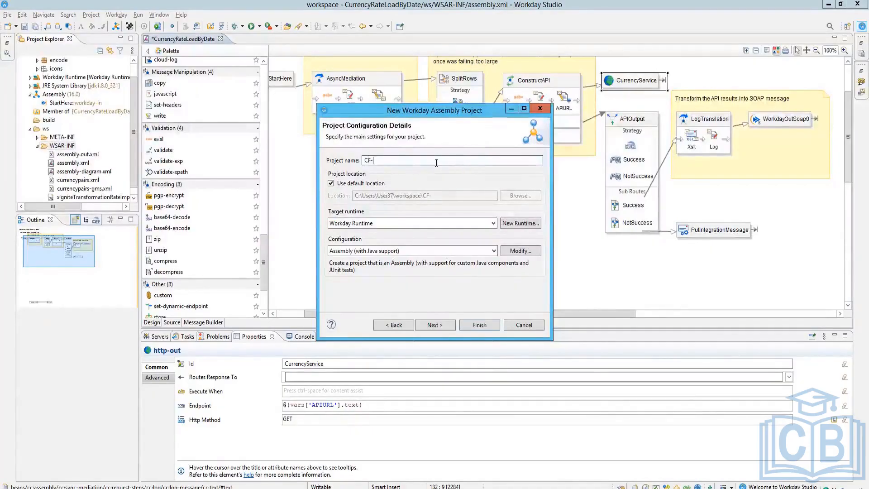
type("BAI")
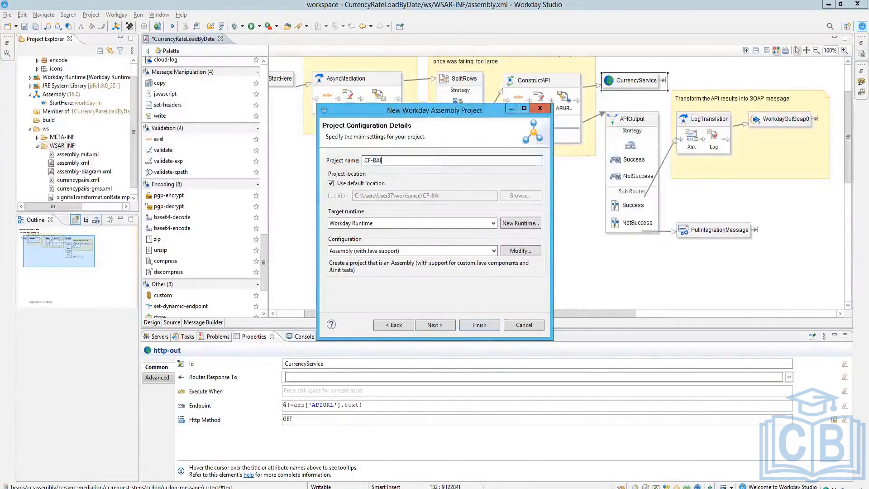
left_click(489, 325)
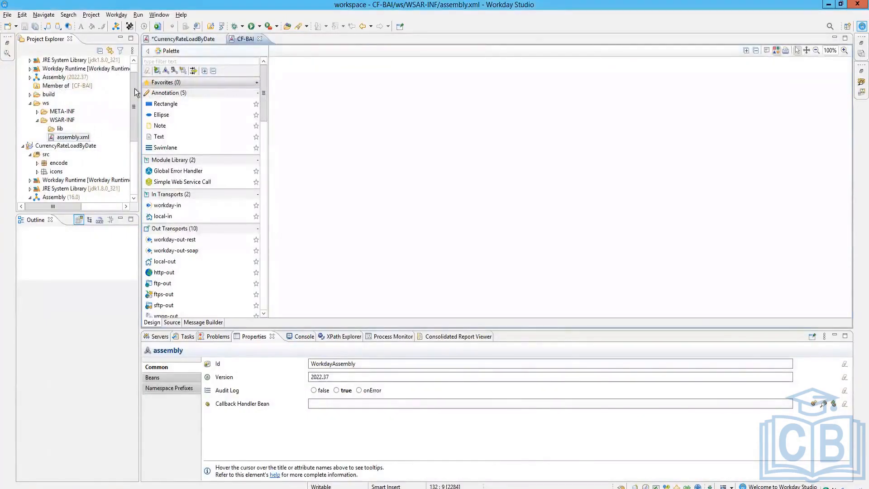
Step: Import BAIBuilder.clar from the Downloads folder into the workspace
left_click_drag(135, 73, 138, 61)
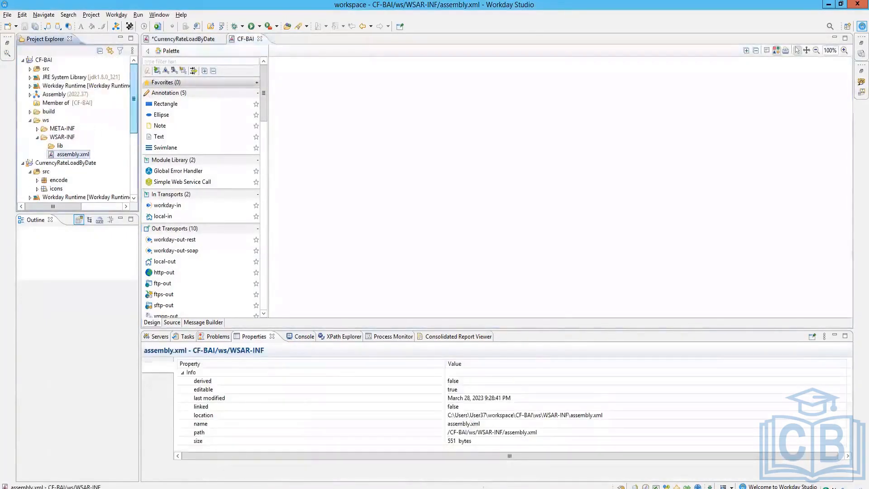
left_click(44, 61)
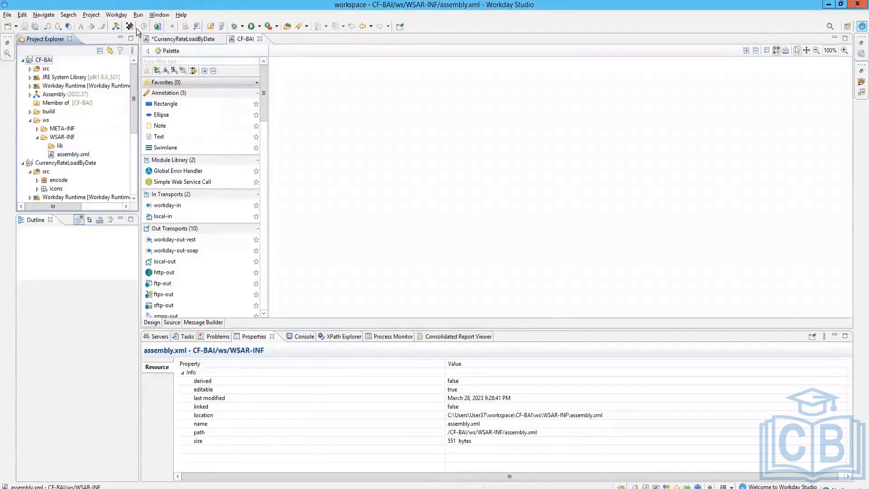
left_click(53, 29)
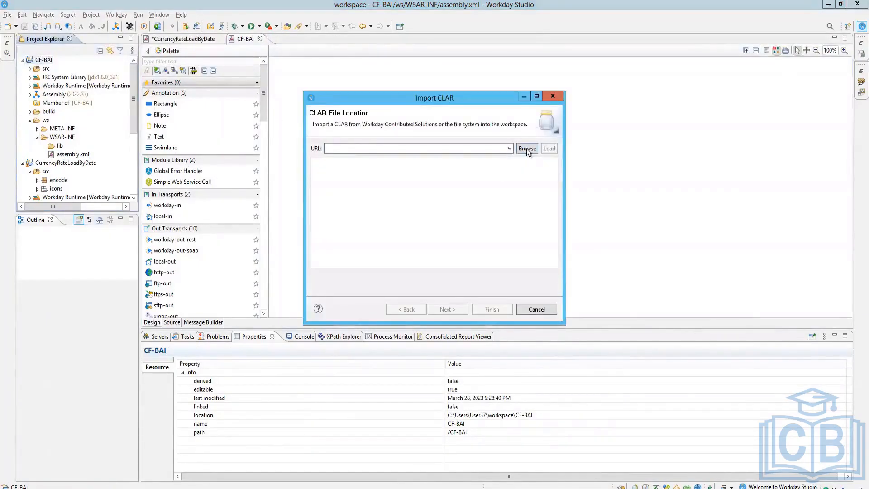
left_click(527, 149)
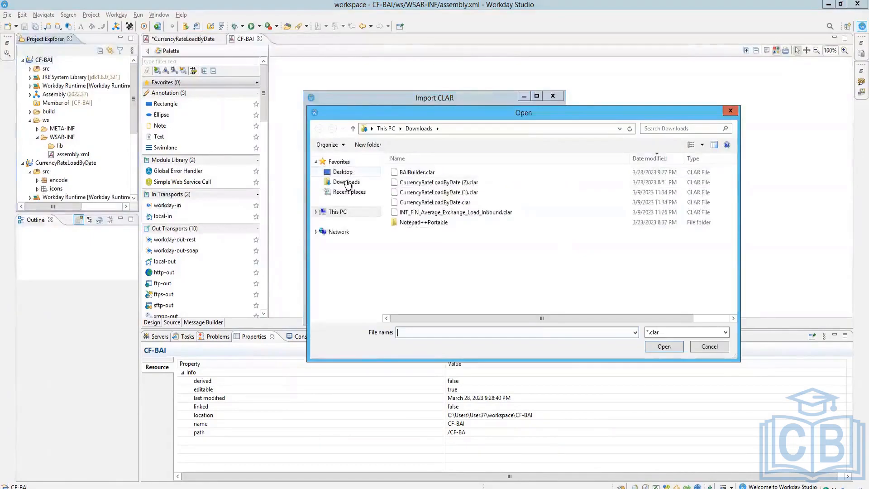
left_click(347, 183)
left_click(417, 173)
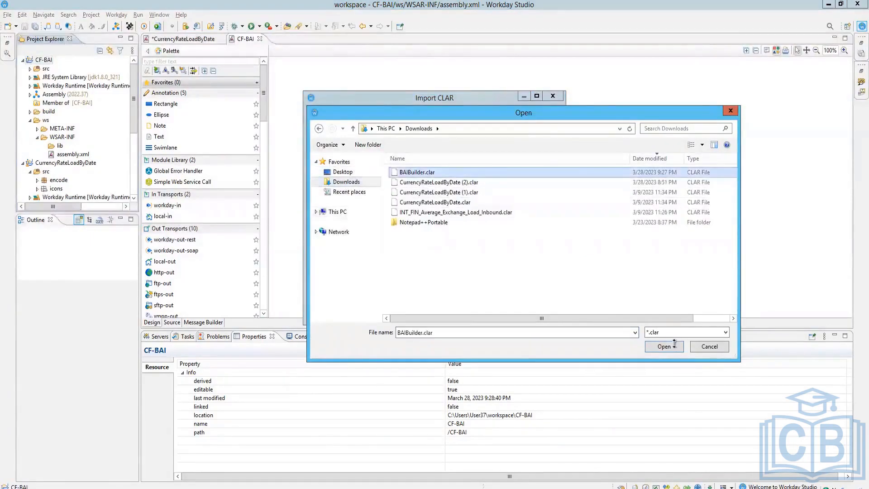
left_click(674, 346)
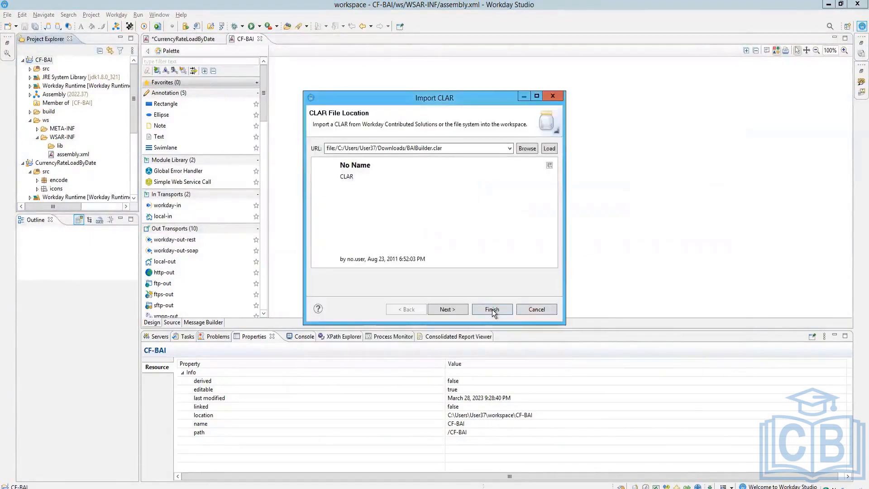
left_click(493, 309)
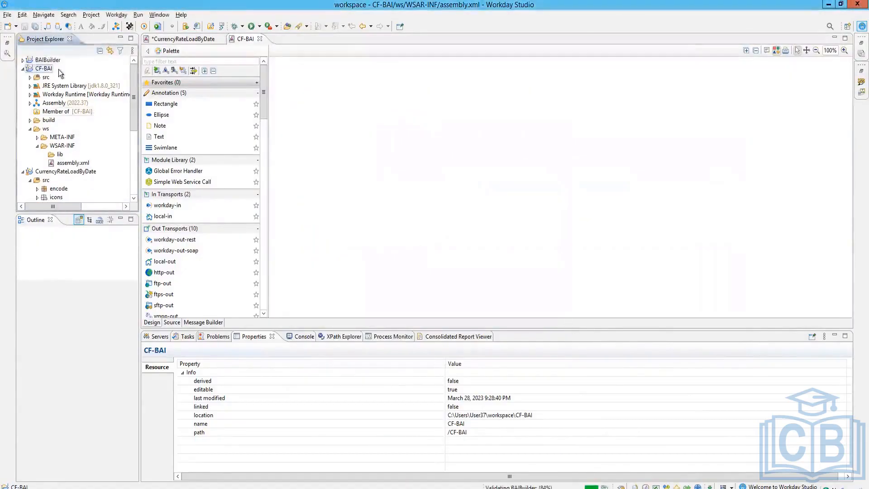
Step: Collapse CF-BAI, expand BAIBuilder and open its Assembly (2017.17)
left_click(30, 60)
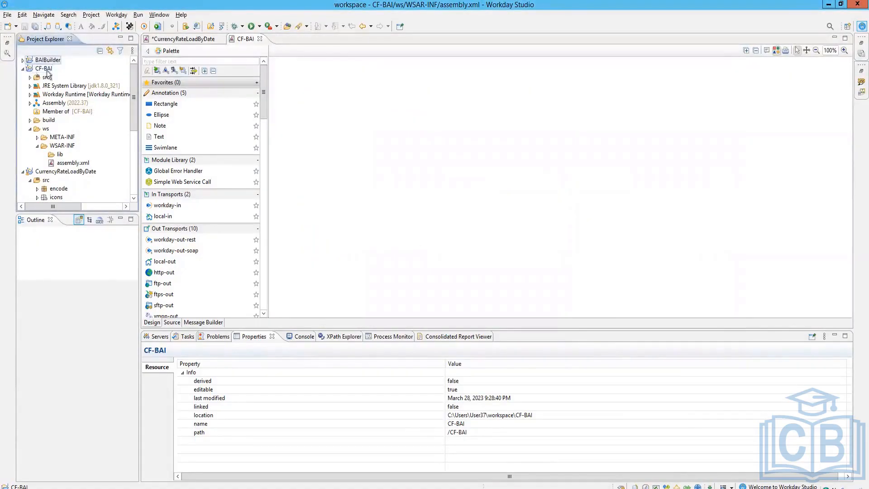
left_click(23, 68)
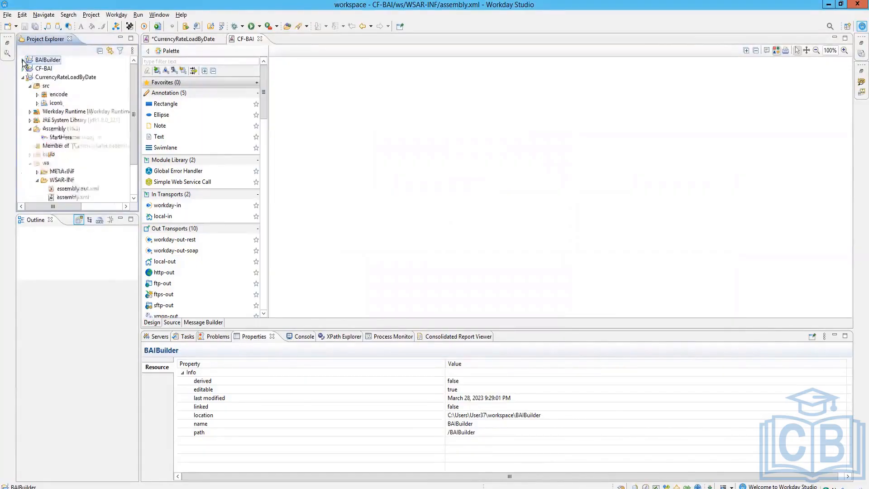
key("Right")
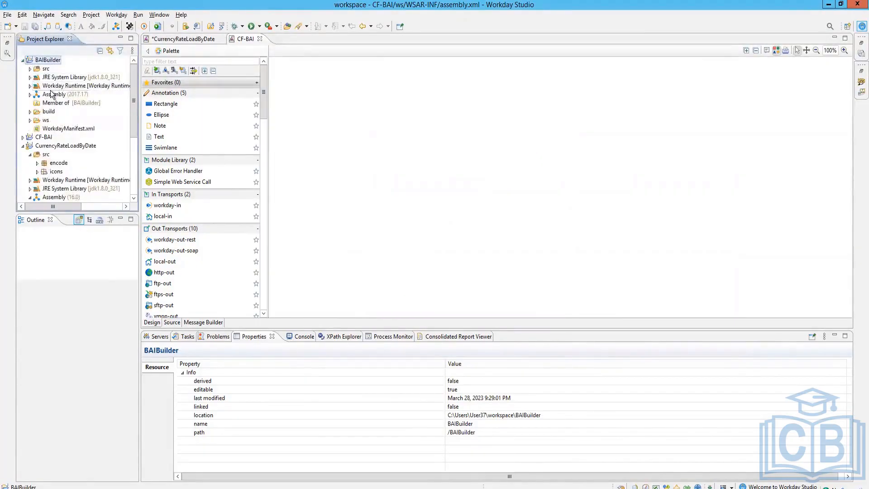
left_click(52, 93)
right_click(52, 93)
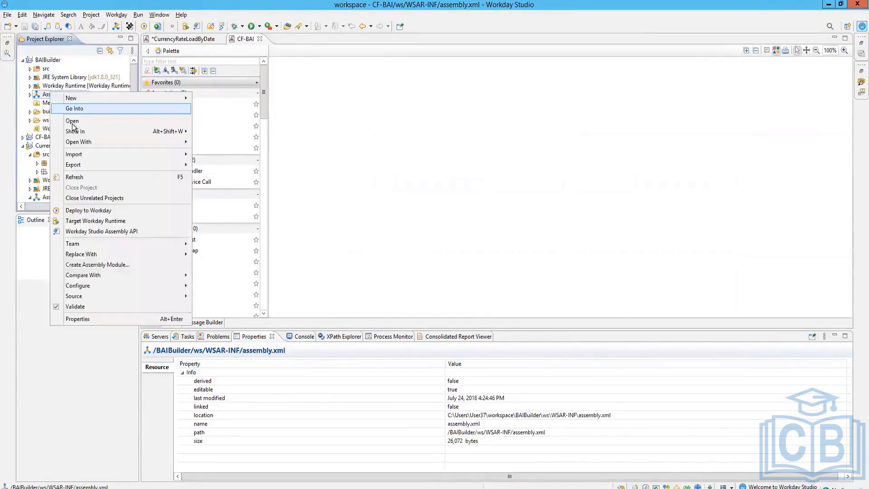
left_click(72, 121)
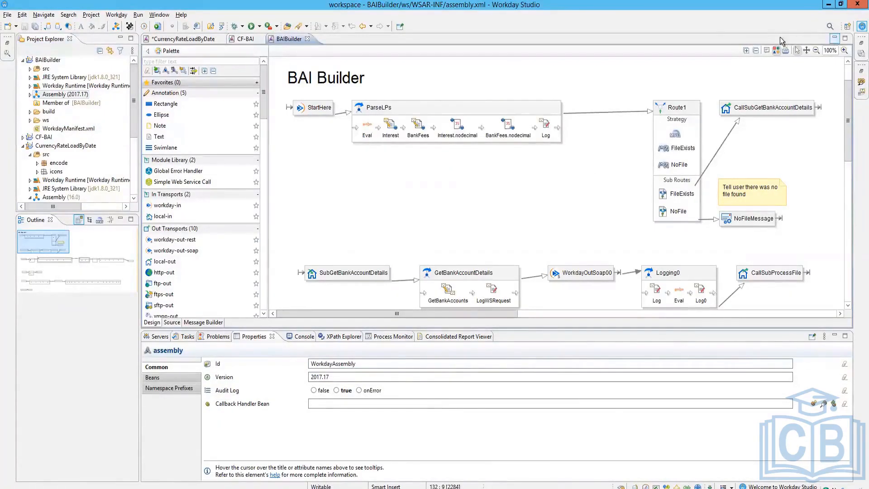
Step: Maximize the BAIBuilder assembly editor to fill the window
left_click(845, 38)
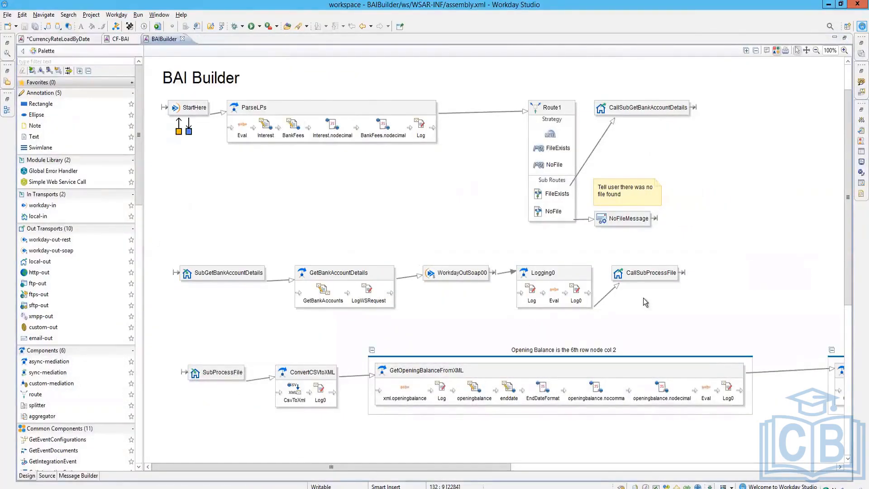
scroll(645, 303, "down", 8)
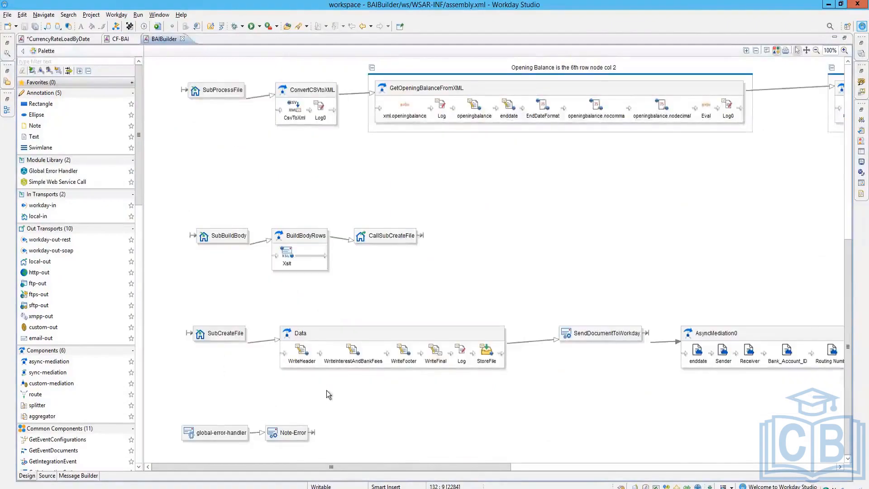
scroll(329, 397, "up", 10)
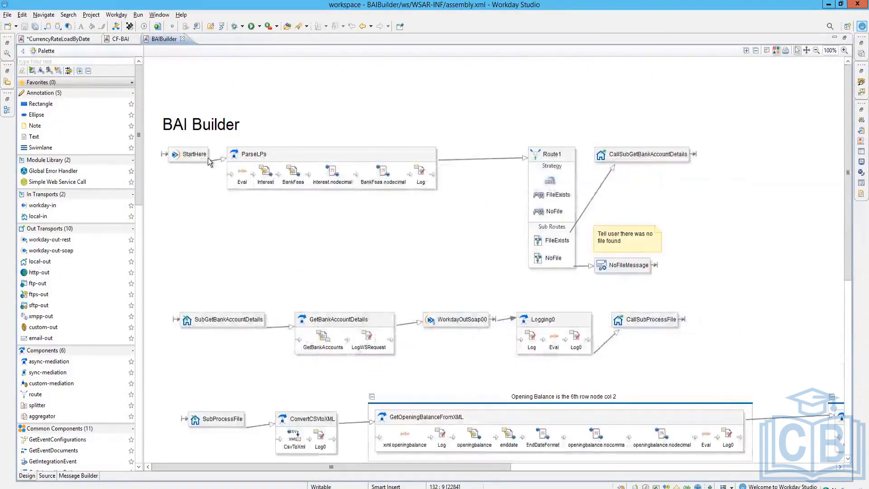
Step: Select StartHere, each ParseLPs step (Eval, Interest, BankFees, nodecimal variants, Log) and Route1
left_click(194, 155)
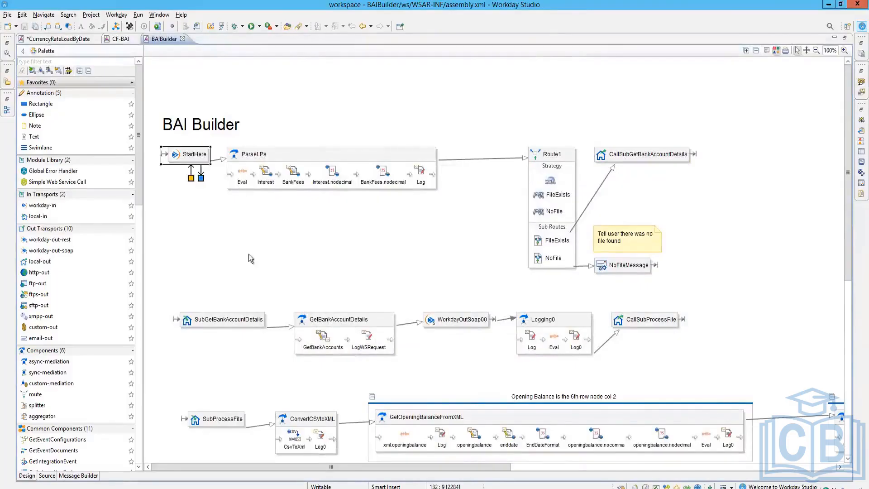
left_click(243, 176)
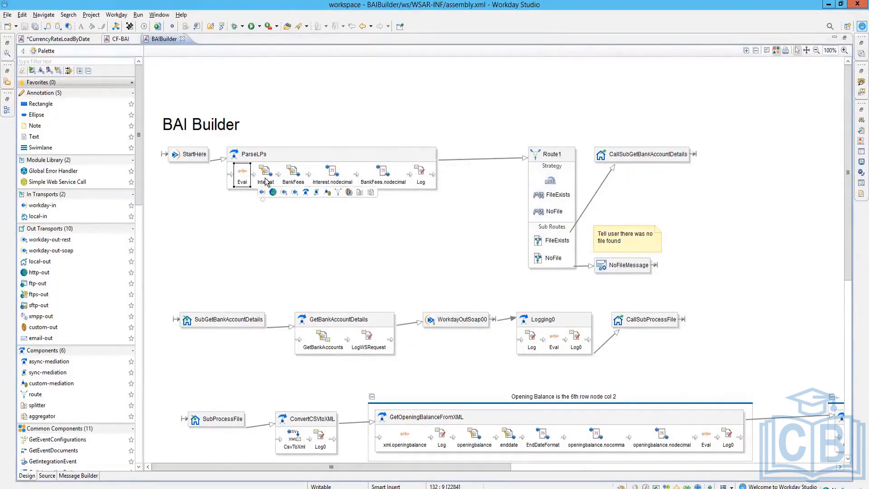
left_click(266, 180)
left_click(293, 176)
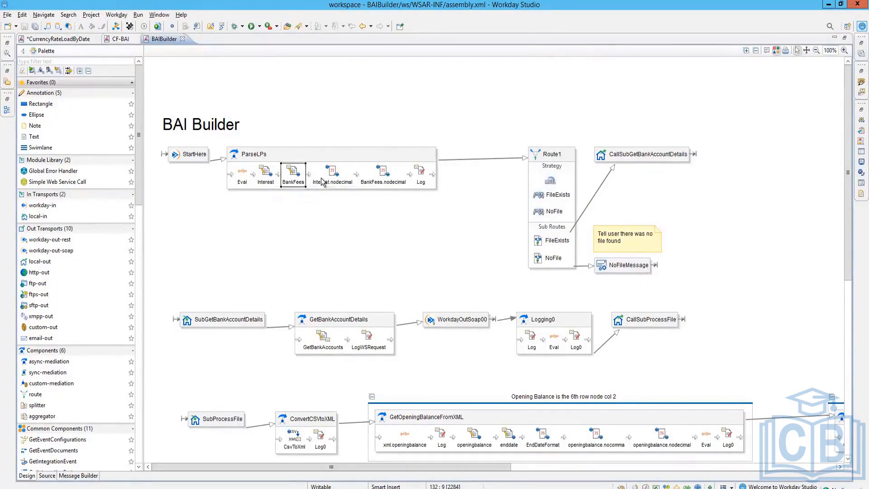
left_click(322, 180)
left_click(381, 181)
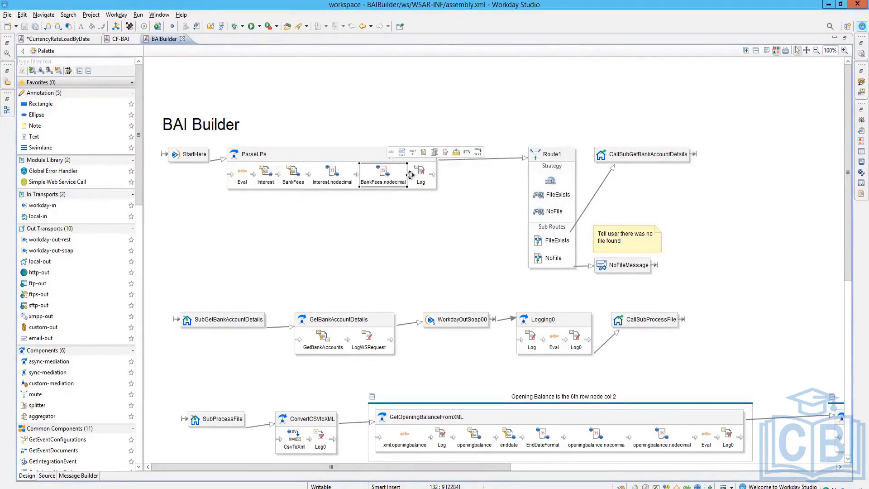
left_click(549, 157)
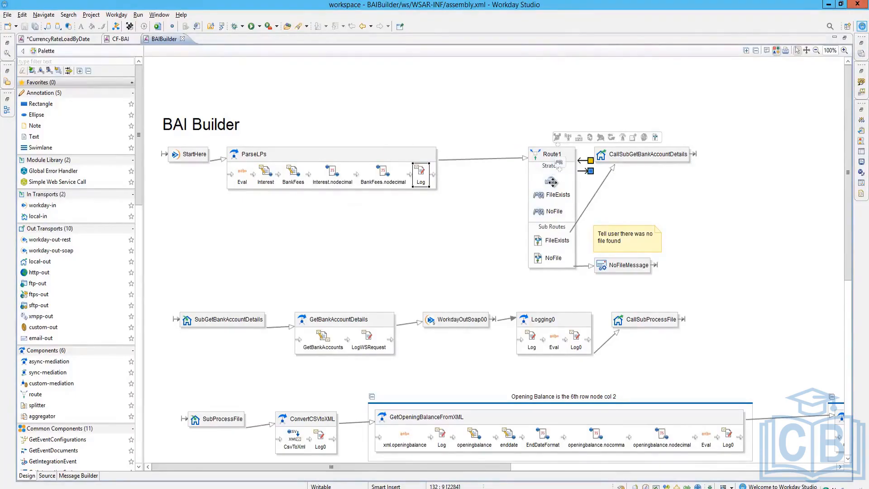
left_click(552, 172)
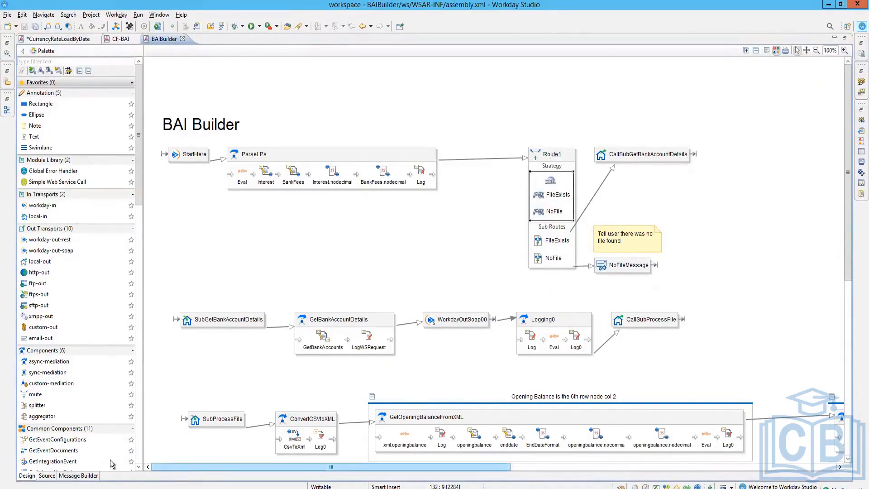
left_click(47, 476)
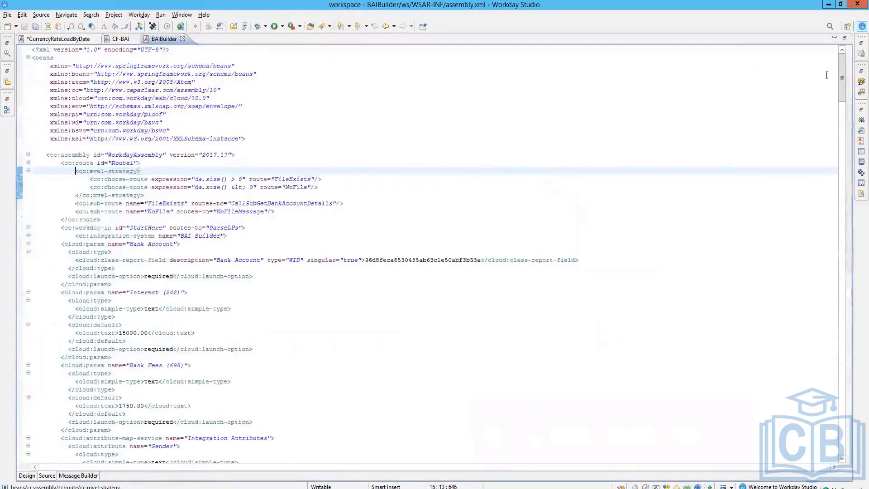
left_click_drag(840, 80, 821, 452)
left_click(85, 476)
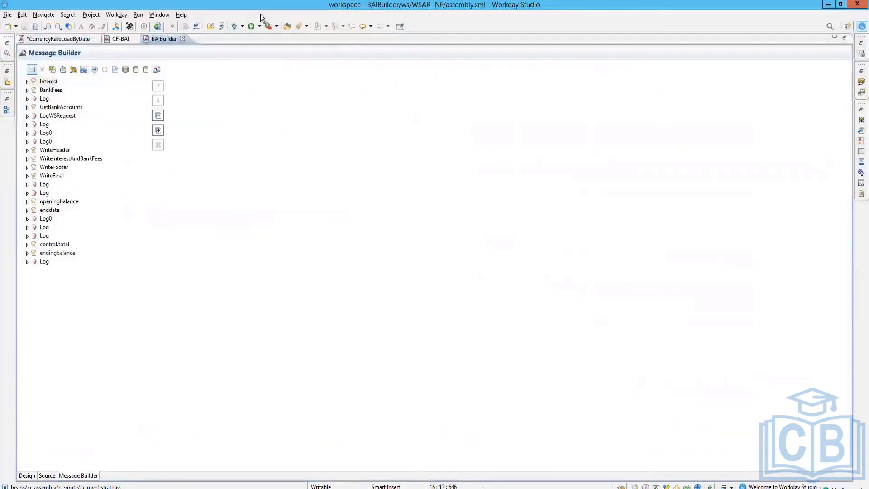
left_click(25, 476)
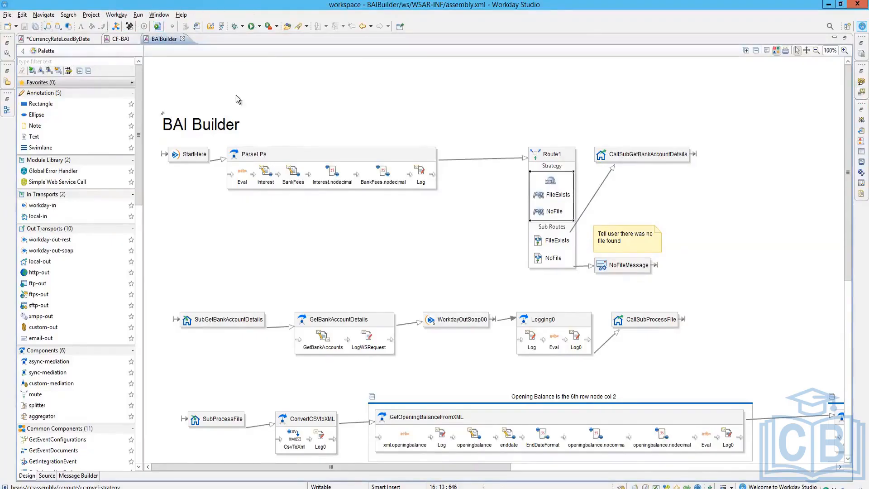
Step: View the Log step's XML, return to the Design view, and restore the surrounding panels
double_click(421, 177)
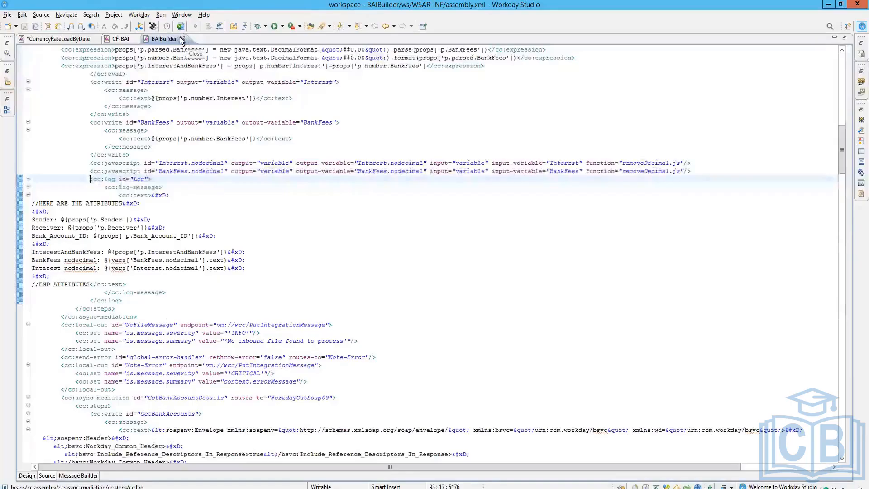
left_click(26, 475)
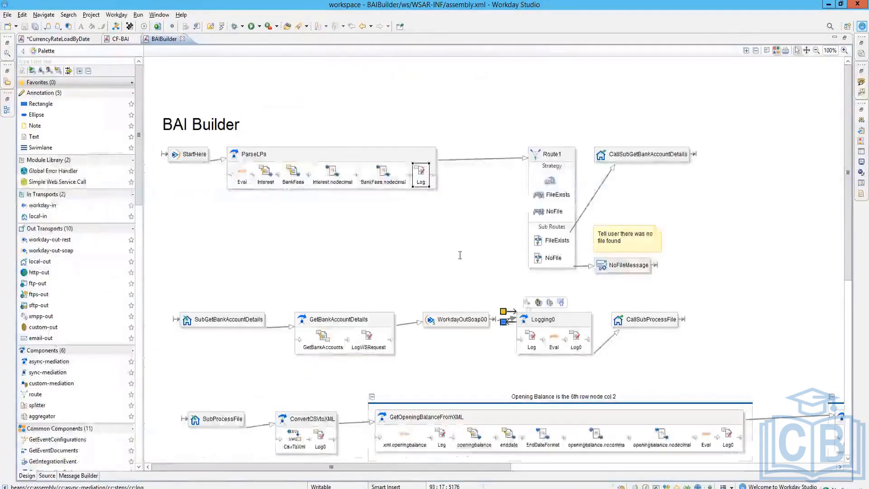
scroll(448, 246, "down", 3)
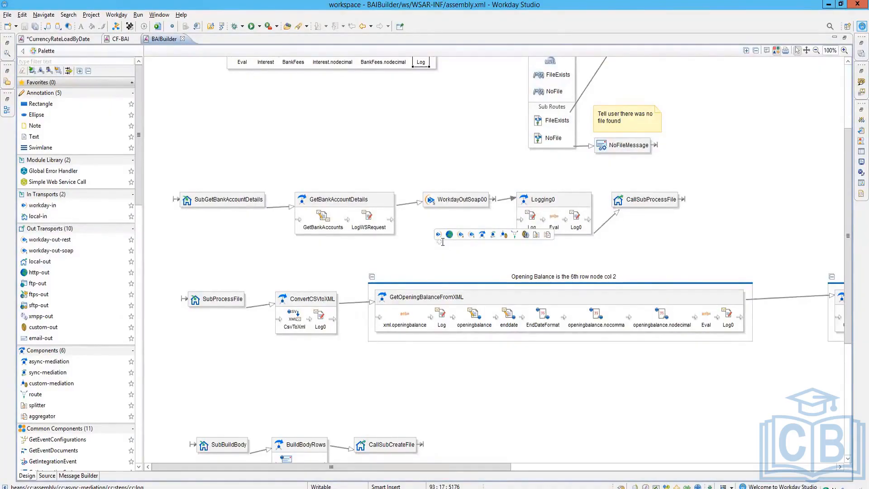
left_click(845, 39)
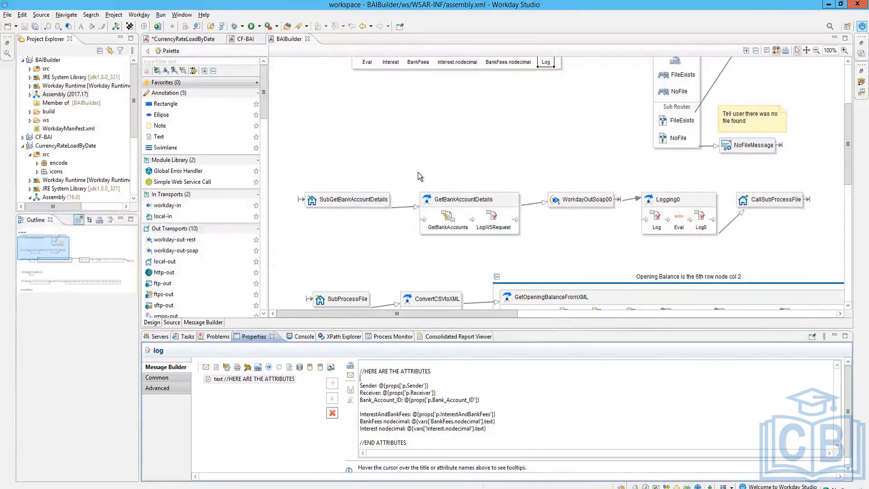
Step: Deselect the Log step to show assembly properties: WorkdayAssembly, version 2017.17, audit log true
mouse_move(417, 172)
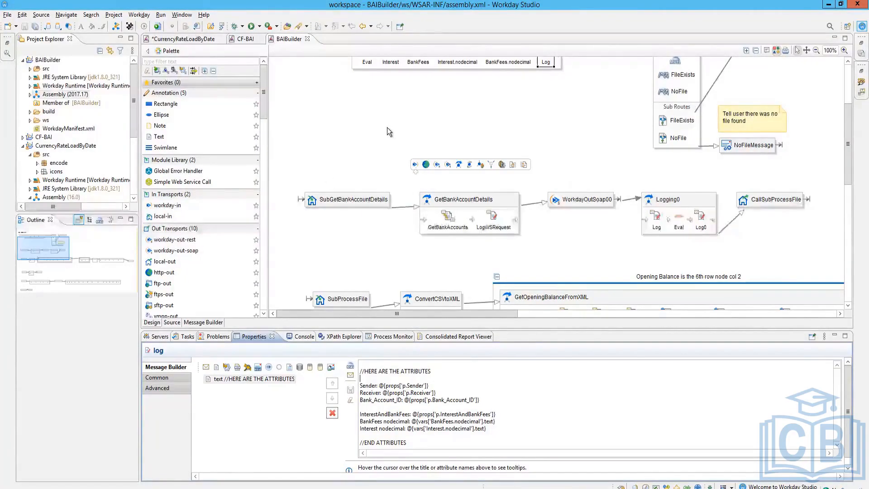
left_click(370, 117)
scroll(390, 149, "down", 5)
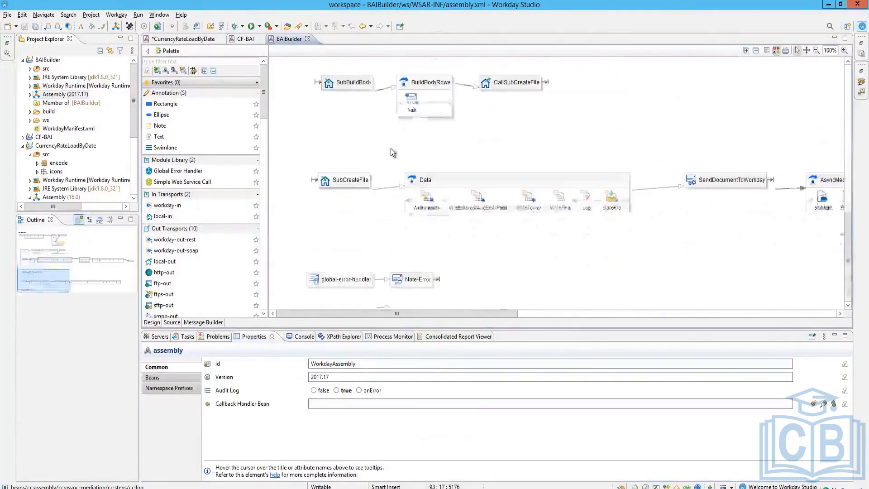
scroll(406, 165, "up", 5)
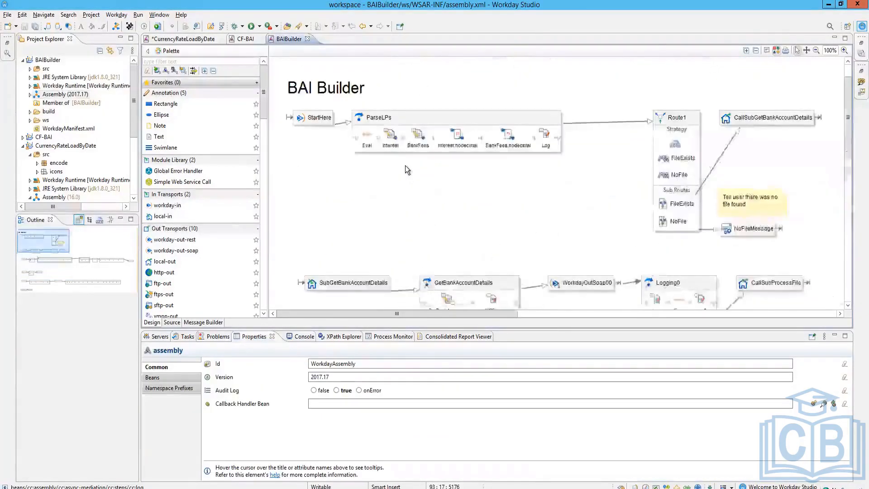
scroll(405, 165, "up", 1)
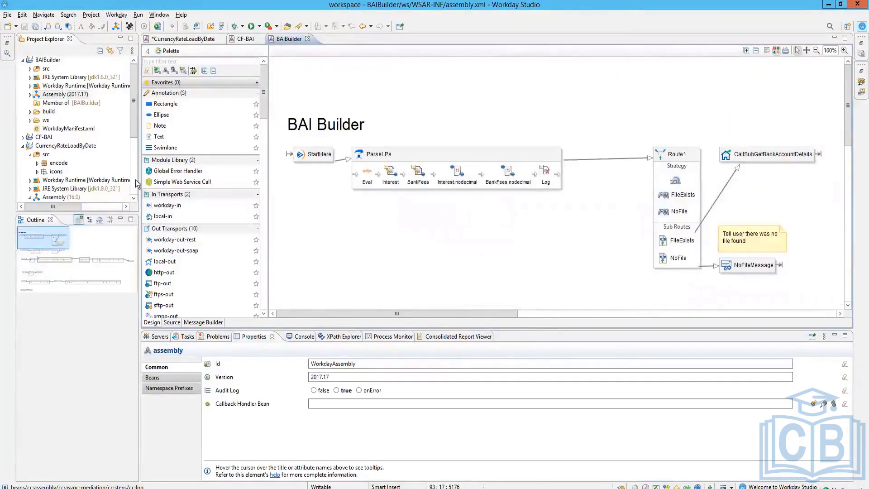
Step: Narrow the Project Explorer and outline panels so the diagram area is wider
left_click_drag(137, 183, 127, 179)
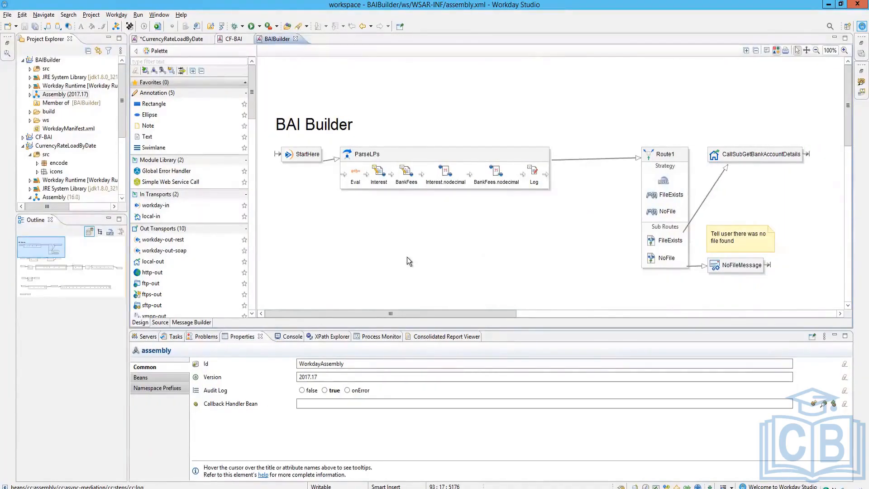
mouse_move(407, 257)
mouse_move(384, 200)
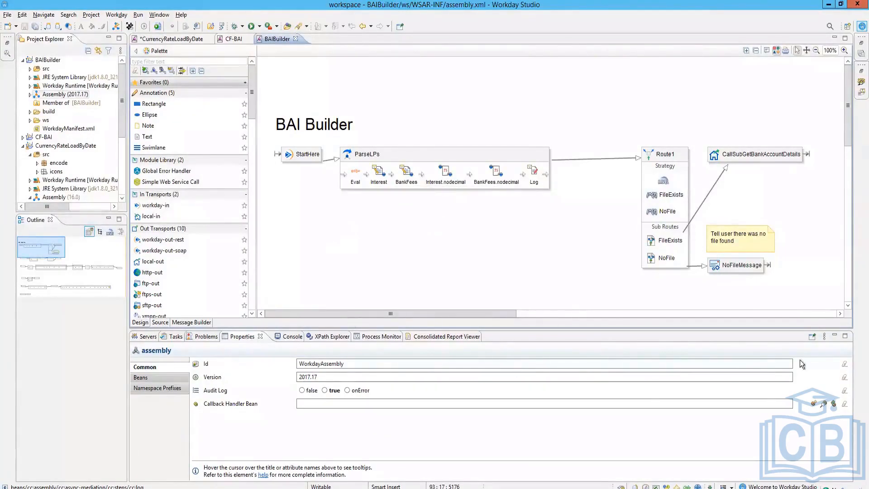
mouse_move(513, 308)
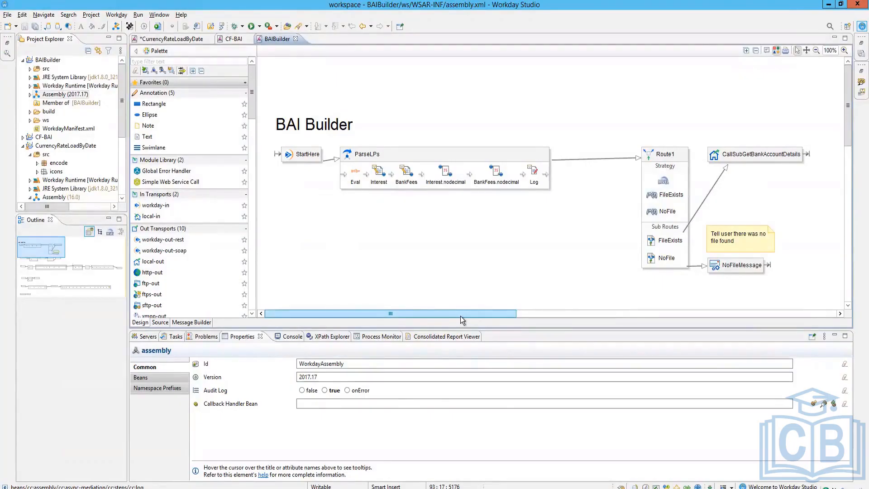
left_click_drag(460, 316, 420, 169)
scroll(420, 169, "down", 8)
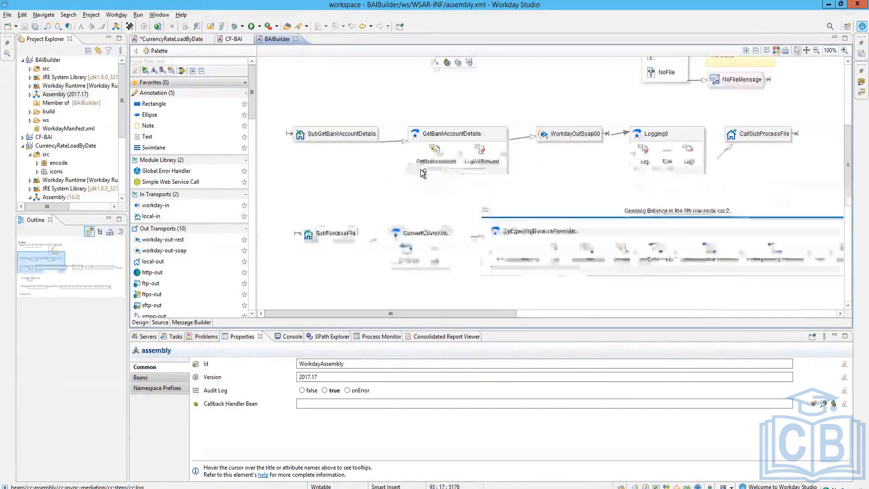